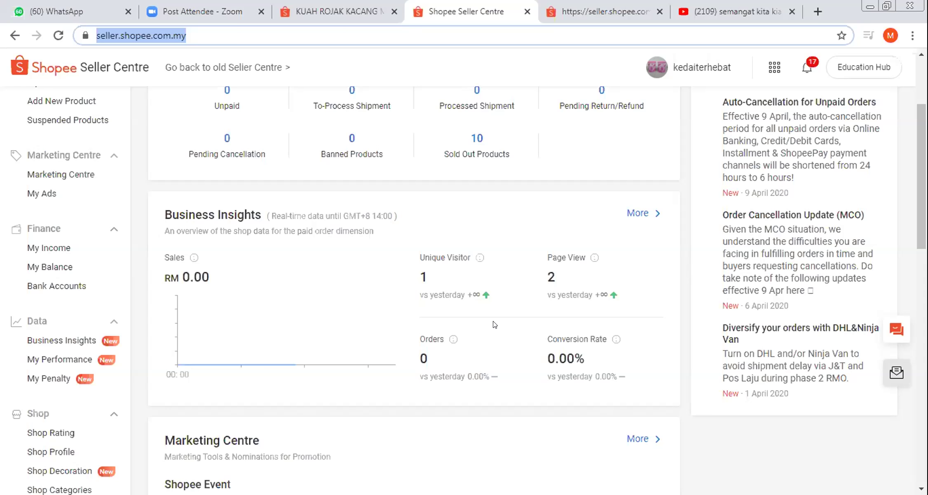
- Switch to WhatsApp and enlarge the Seller Centre screenshot posted in the Shopee OnlineClass 15.04 group to examine its Business Insights
click(308, 147)
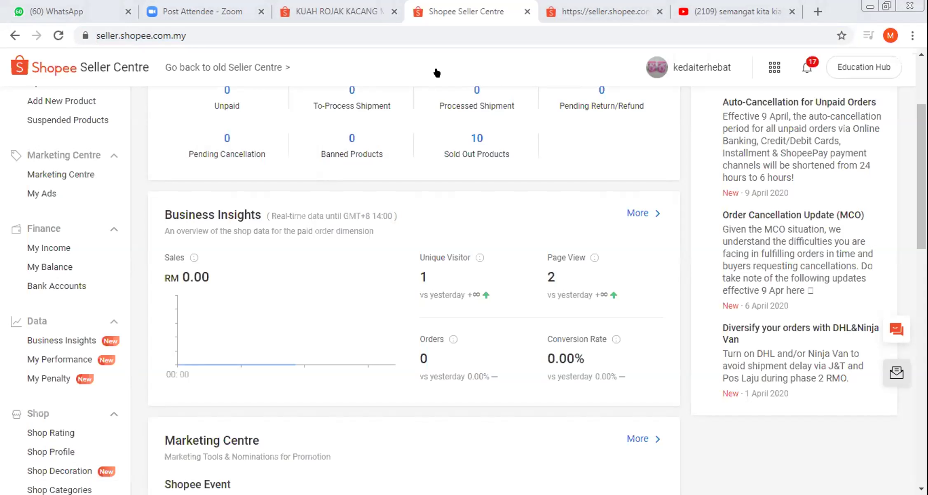
key(ctrl+1)
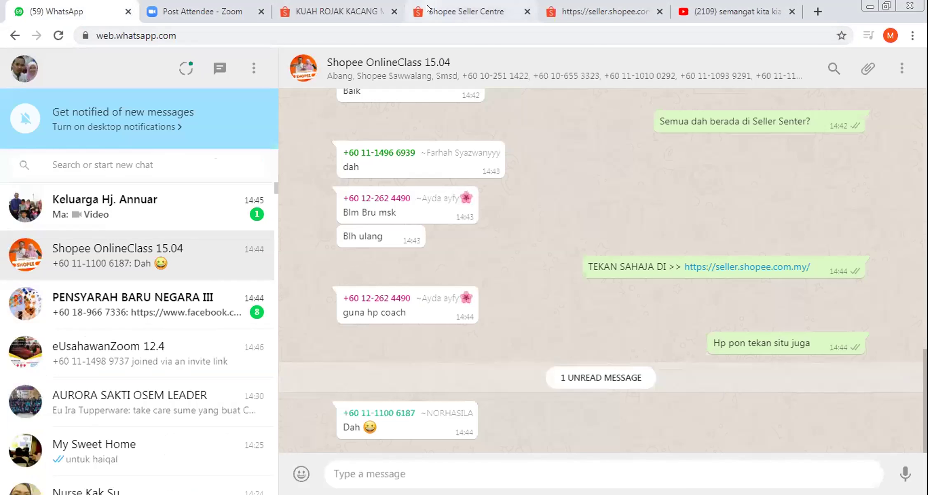
key(ctrl+4)
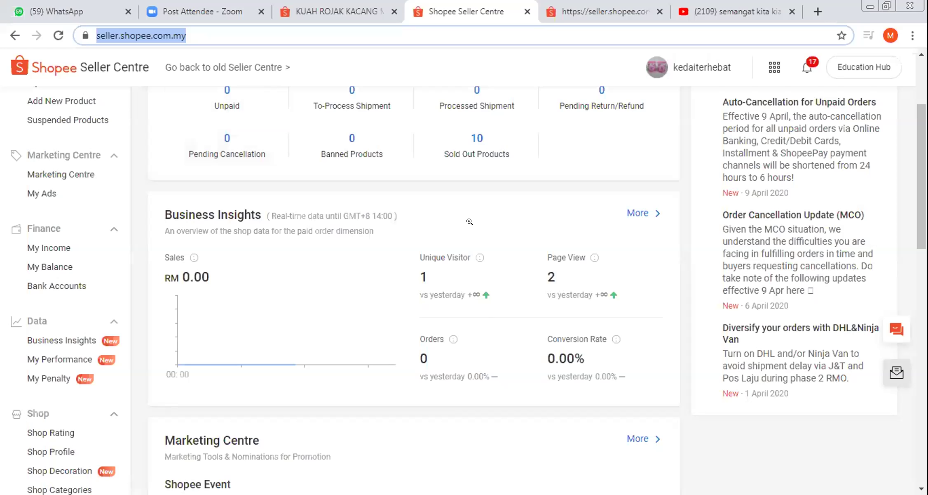
key(ctrl+1)
click(562, 247)
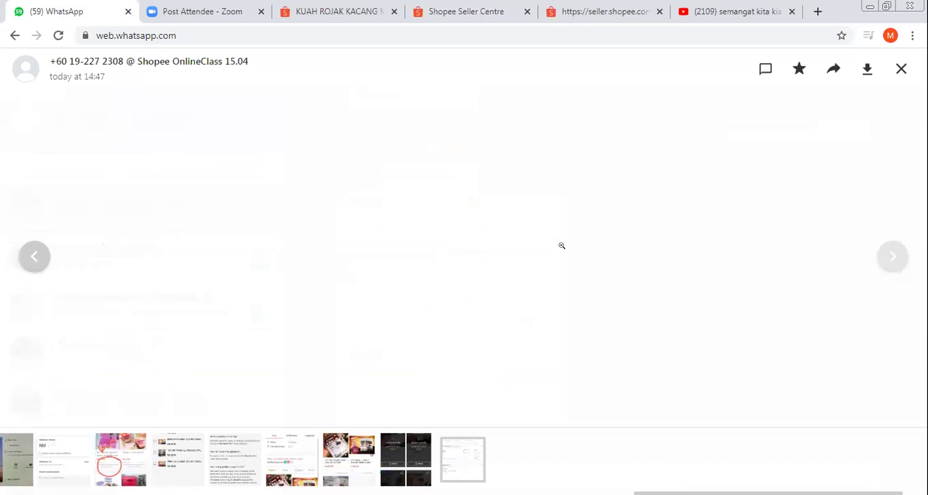
click(561, 245)
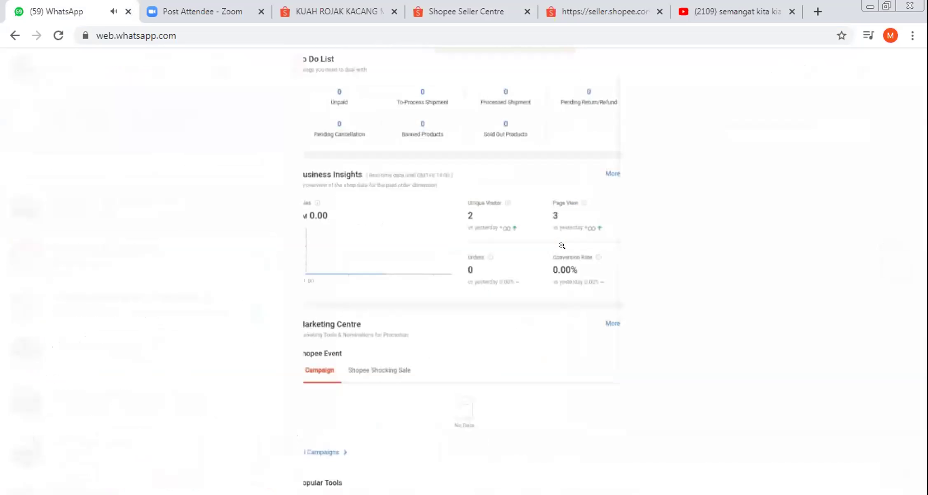
click(515, 386)
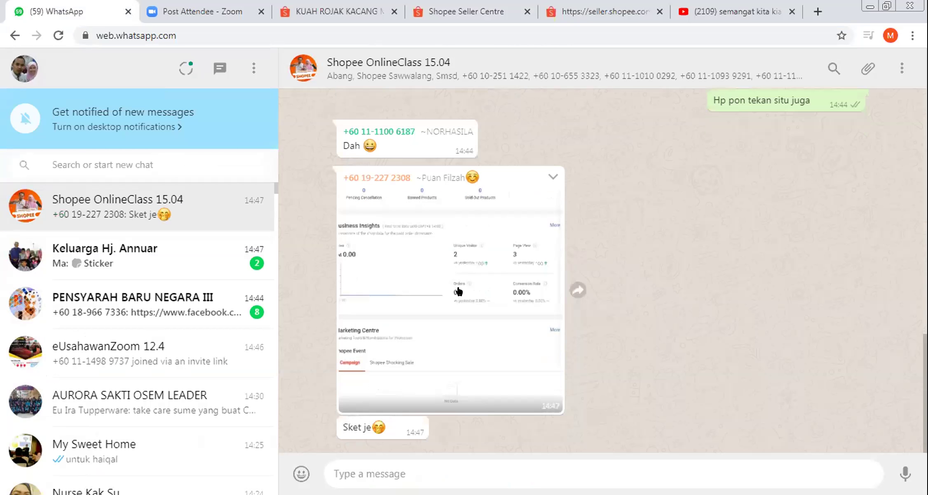
- Write the message line "Unique Visitor = Orang selain dari kita yang Tengok Kedai kita atau Produk yg ada di kedai kita"
text(U)
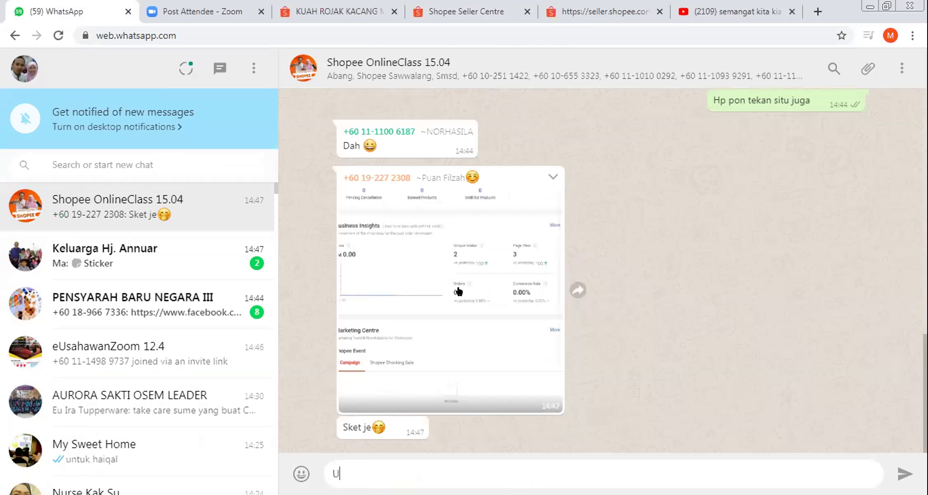
text(nique Visitor = Orang )
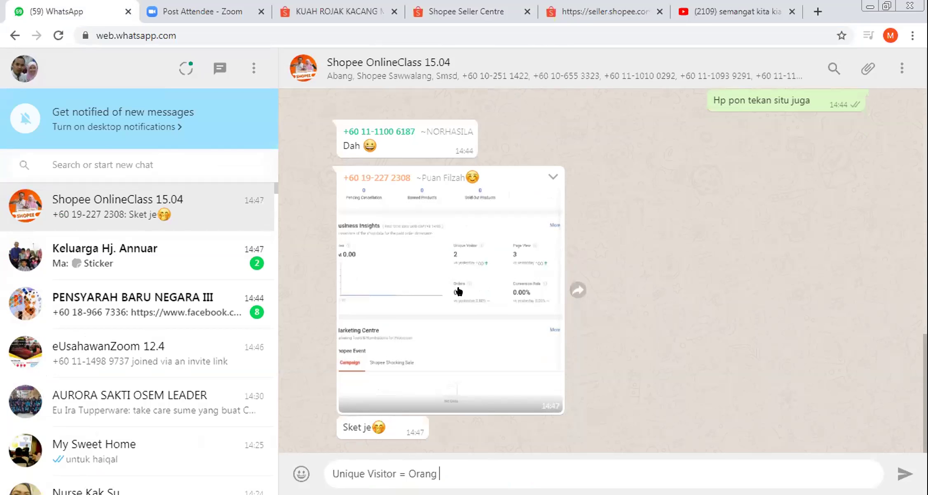
text(selain dari kita yang Ten)
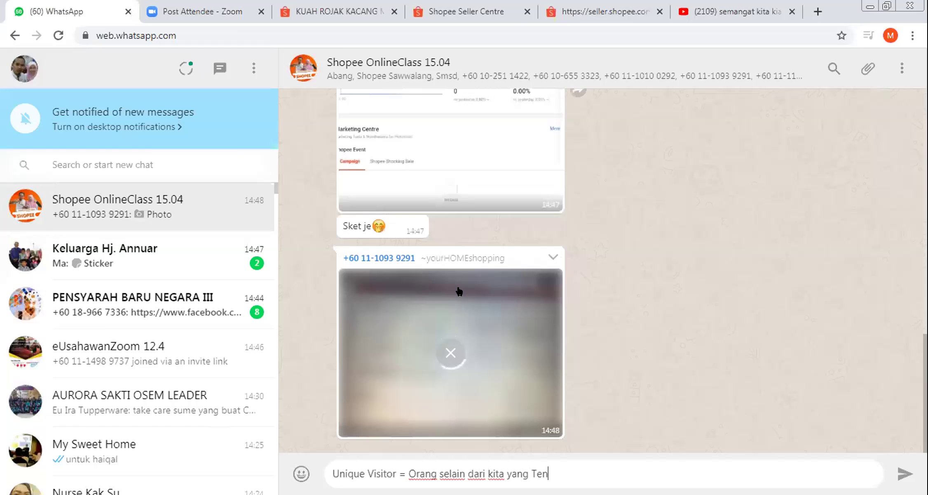
text(gok Kedai kita atau Produk yg ada di kedai kita)
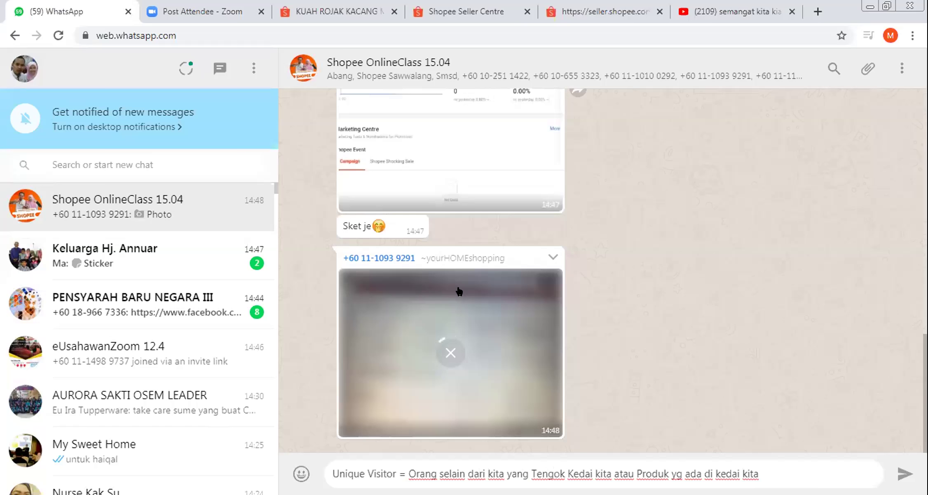
key(shift+Return)
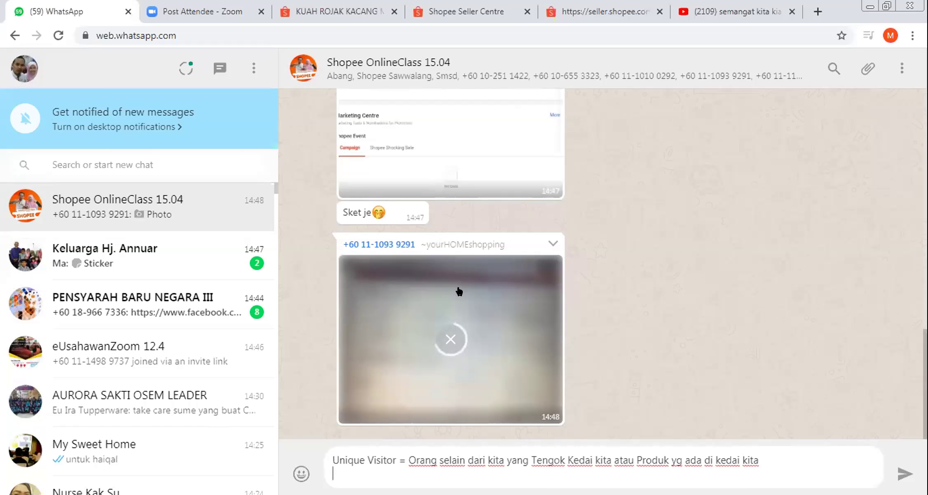
- Add the line "Page View = Orang yg datang ke kedai kita dan lihat produk-produk (mungkin lebih dari 1 produk)" and send the message
text(Page View = Orang yg datang ke kedai k)
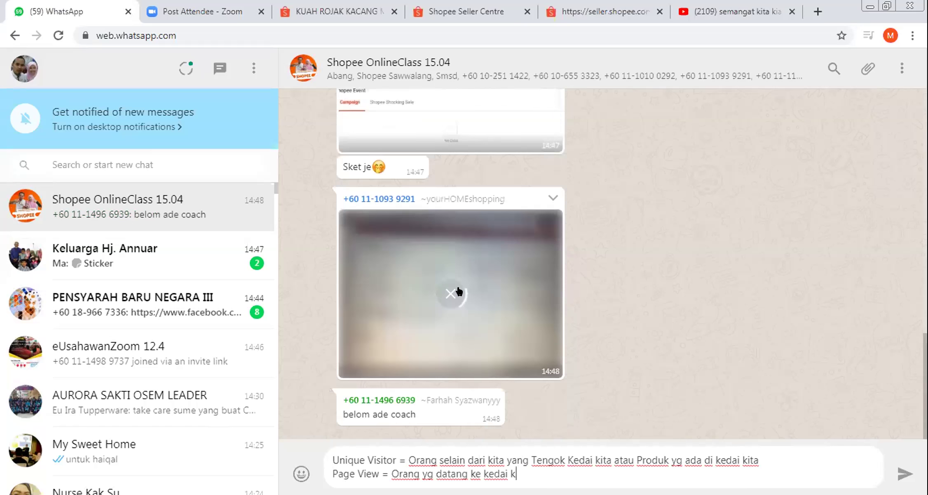
text(ita dan lihat )
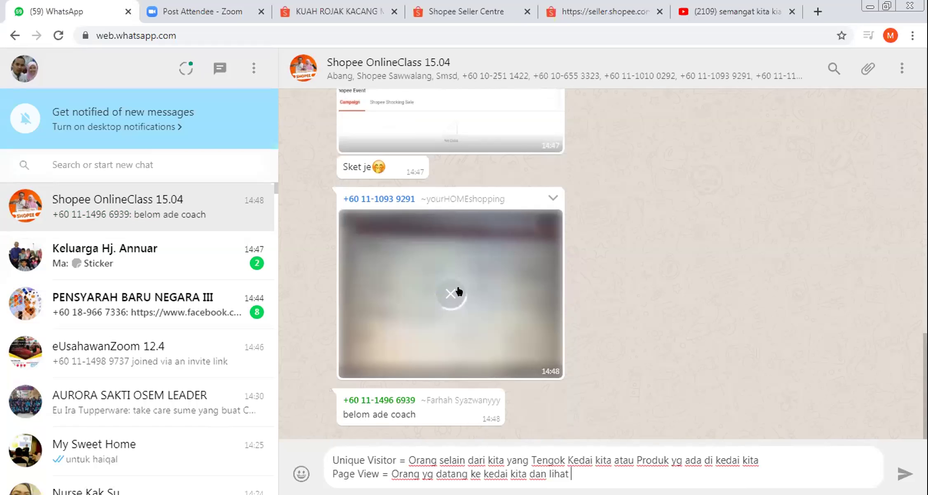
text(produk-produk (mung)
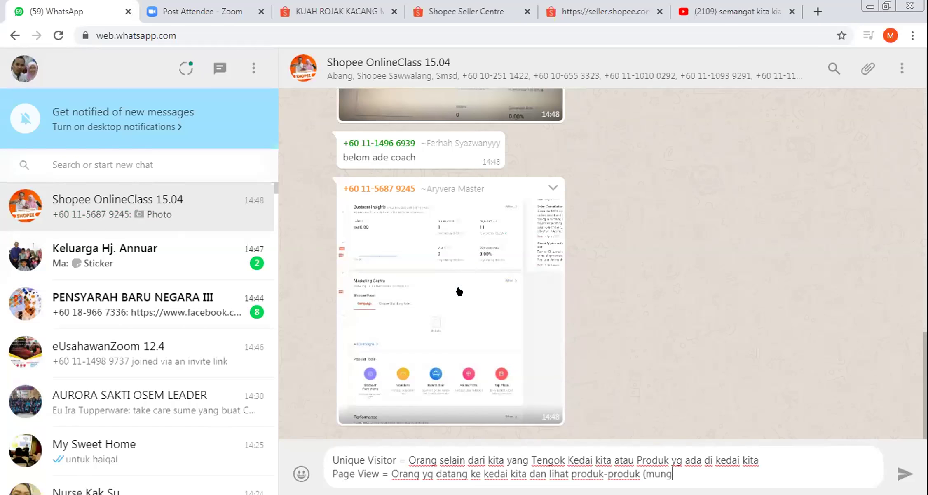
text(kin lebih dari )
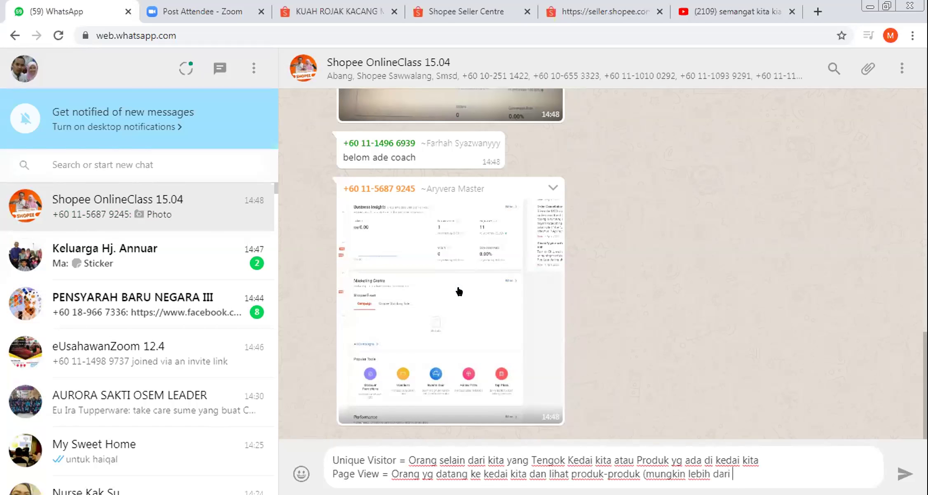
text(1 produk))
key(Return)
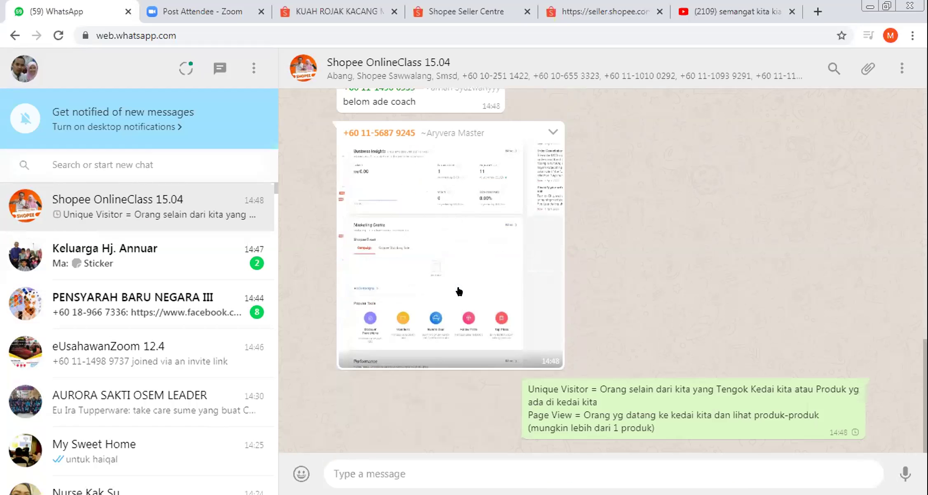
- Enlarge the phone screenshot of Seller Centre posted above the sent definitions and examine its Unique Visitor and Page View figures
click(472, 193)
click(480, 201)
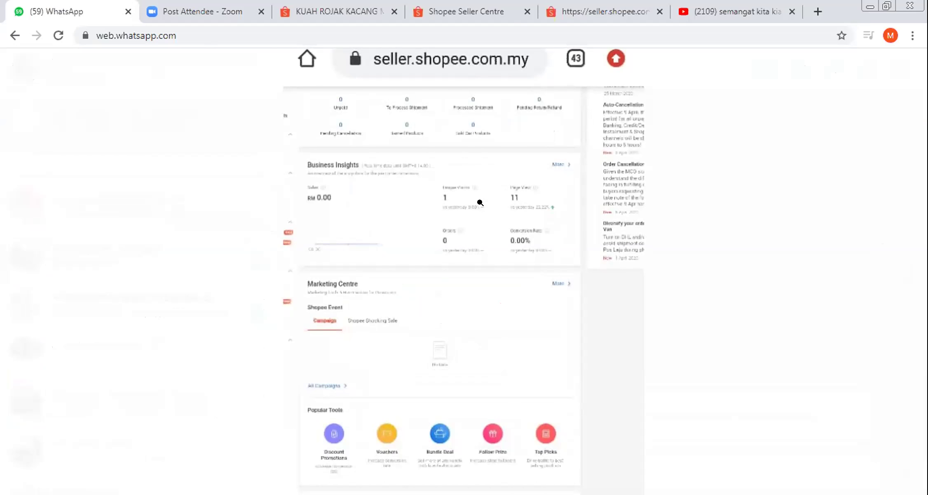
click(481, 202)
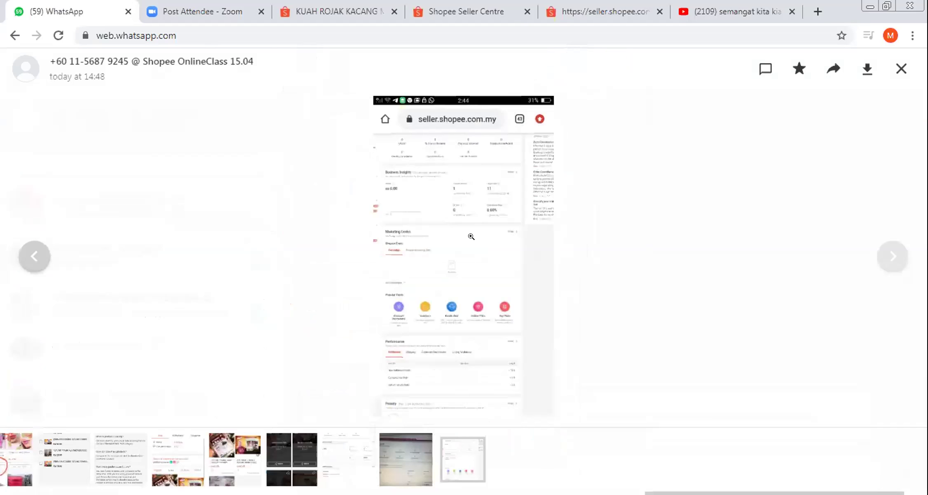
click(442, 264)
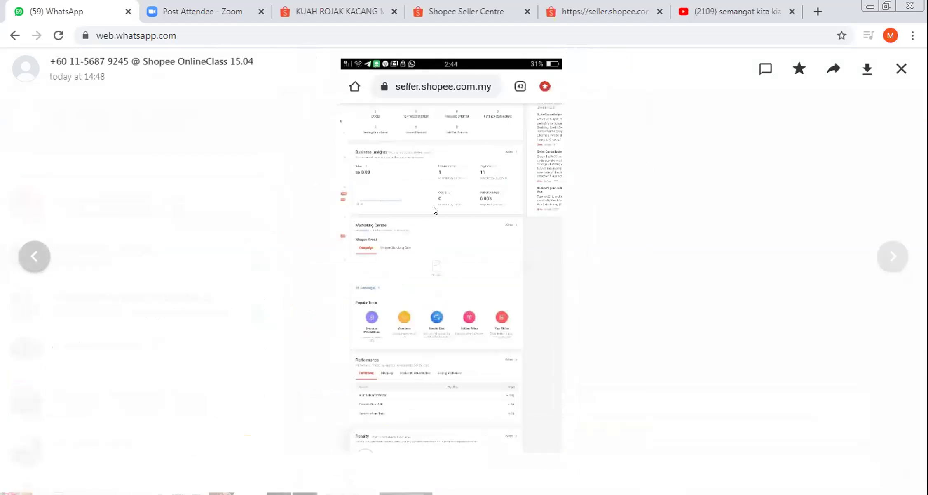
key(Escape)
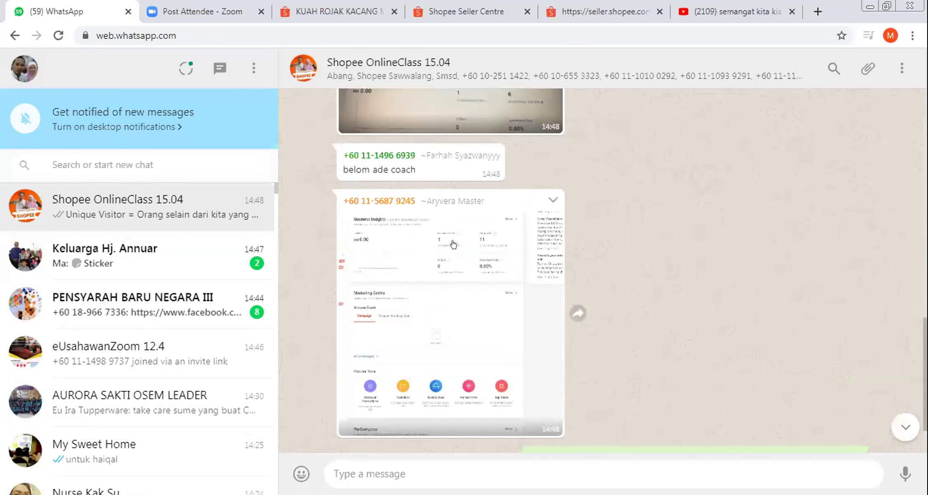
click(451, 215)
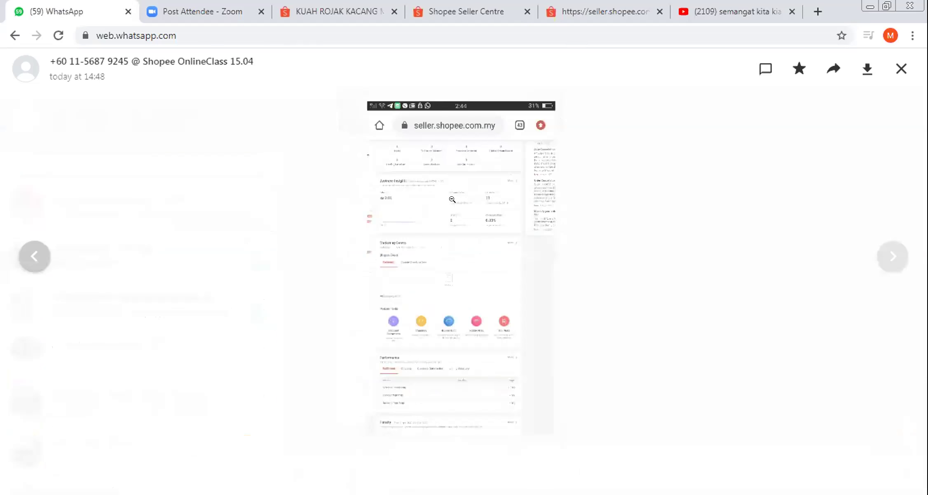
click(501, 210)
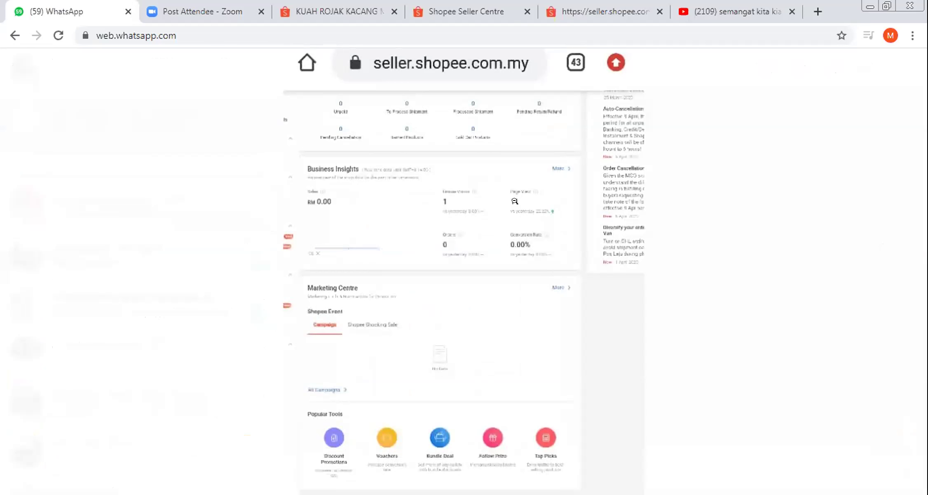
key(Escape)
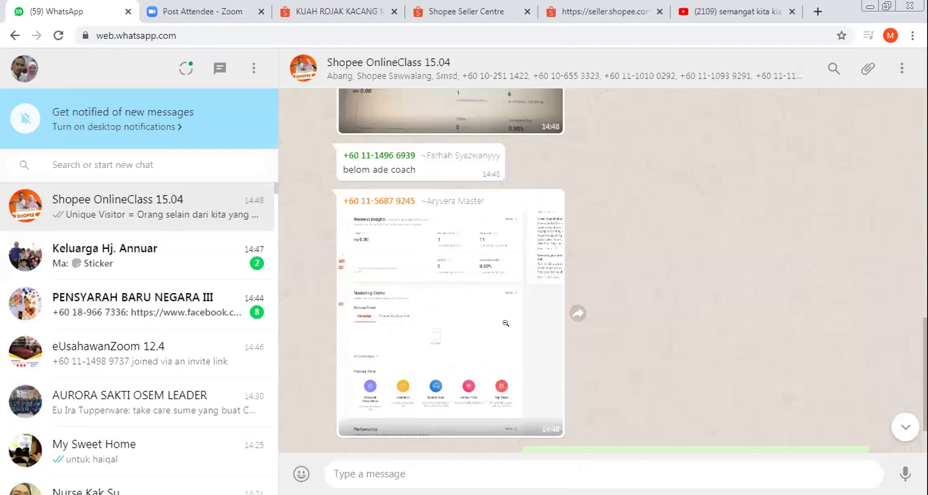
- Examine the Unique Visitor and Page View figures in the enlarged photo of a member's Seller Centre screen
click(516, 343)
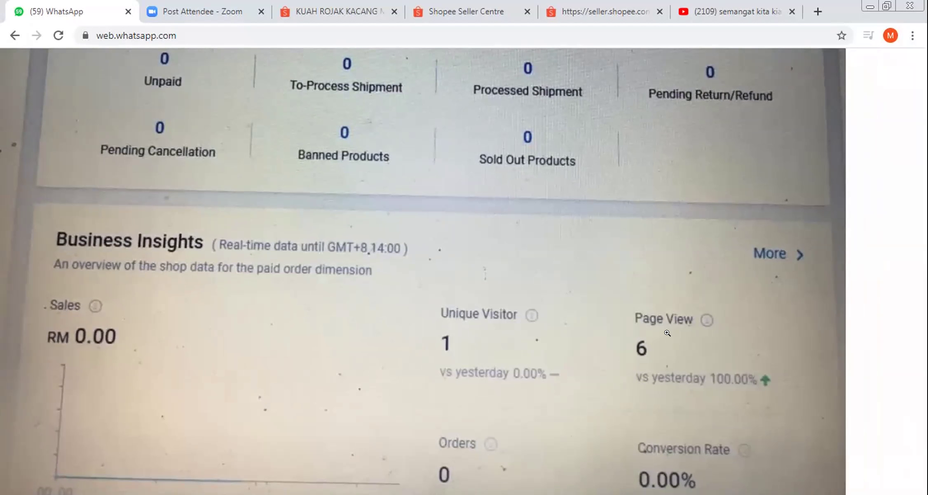
click(667, 333)
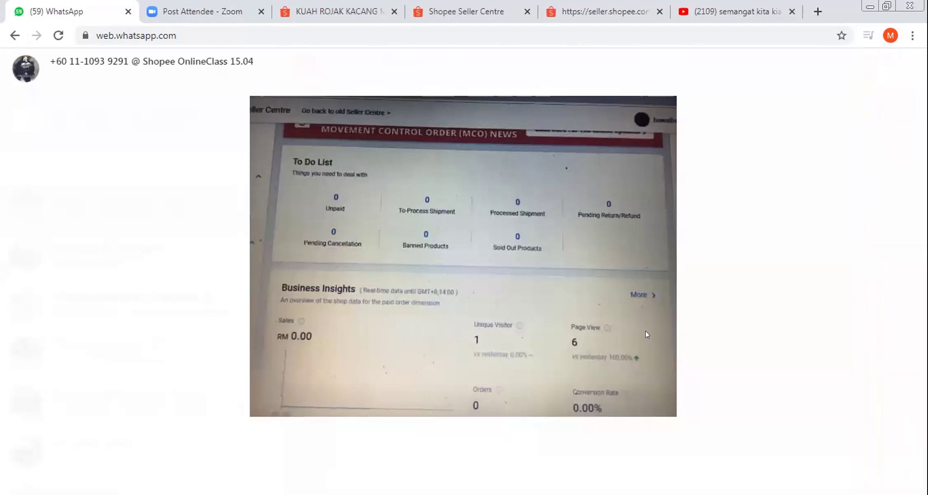
key(Escape)
- Enlarge the newest Seller Centre screenshot, captioned "Baru mula coach", and examine its visitor and page view figures
scroll(630, 342, down, 4)
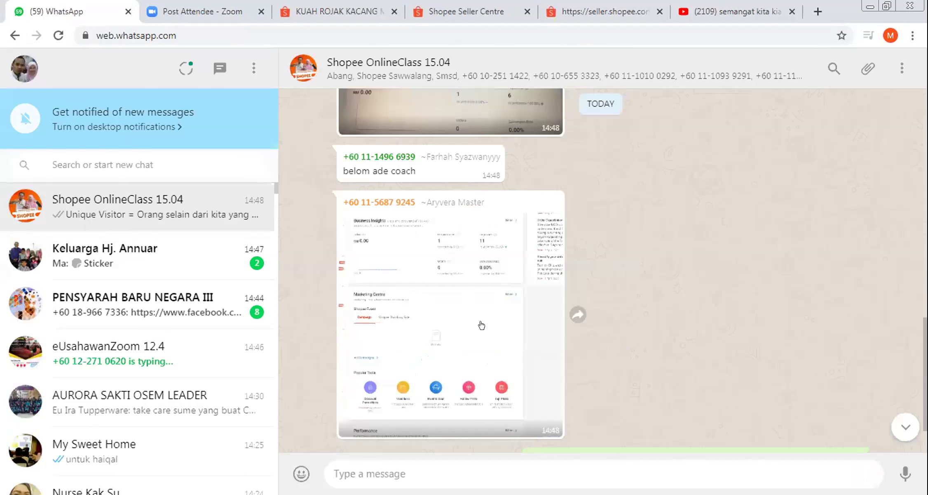
scroll(478, 322, down, 6)
click(464, 297)
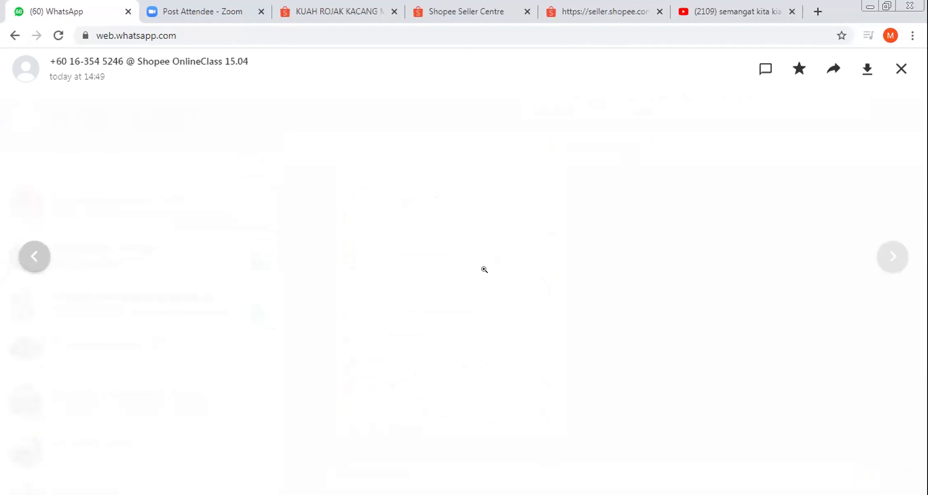
click(504, 256)
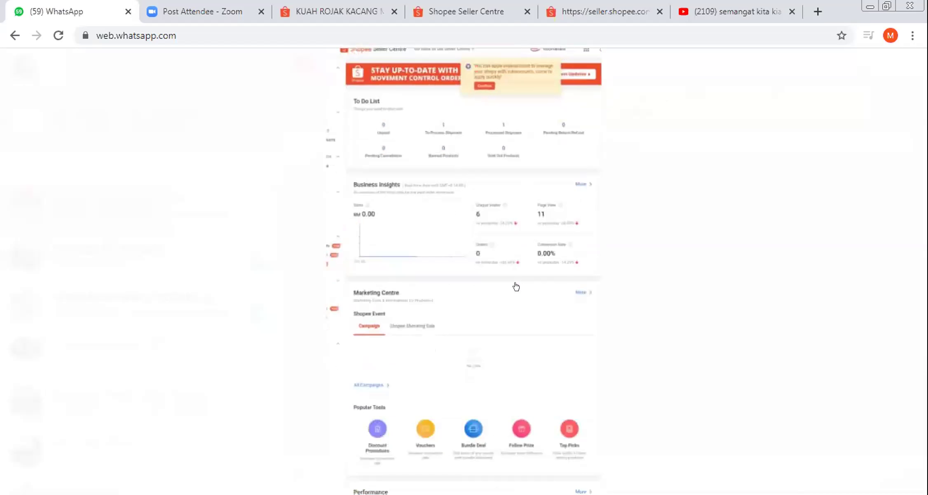
click(504, 298)
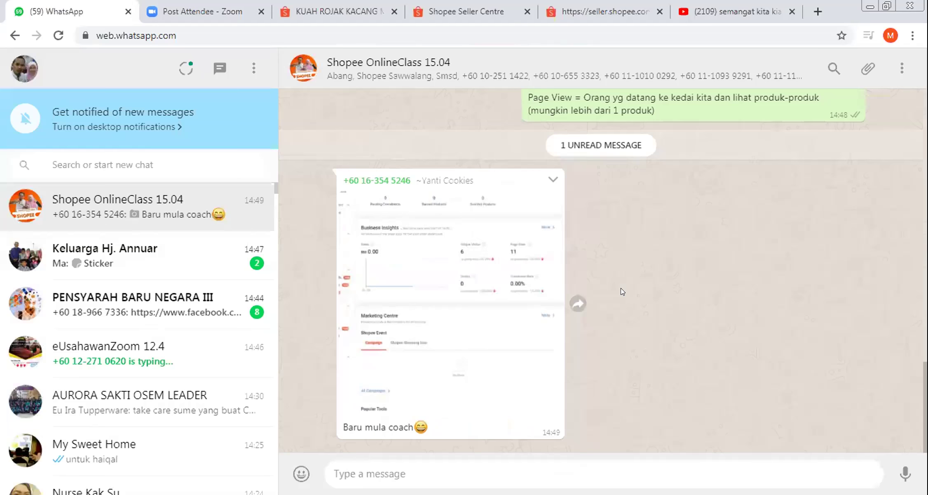
- Send the group the message "Maksudnya: Lagi Ramai Visitor, Lagi banyak Page view, lami berpotensi utk org Order"
click(621, 289)
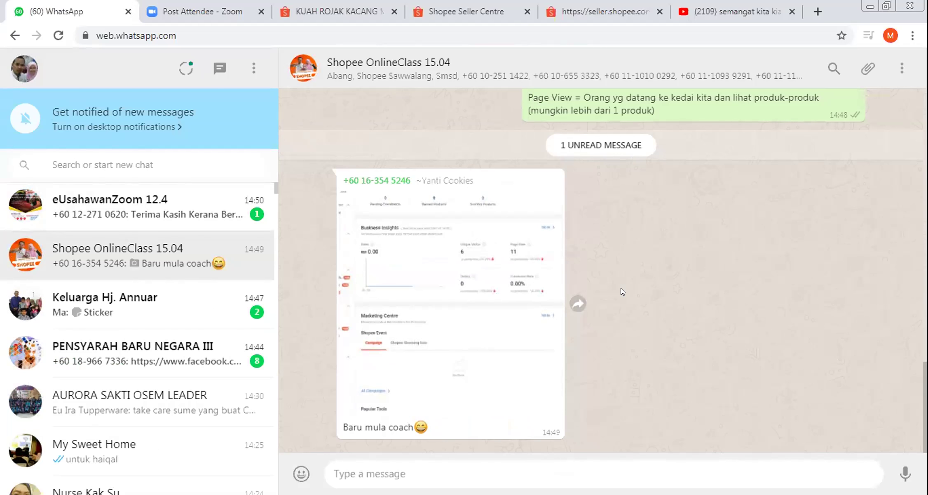
text(Maksudny)
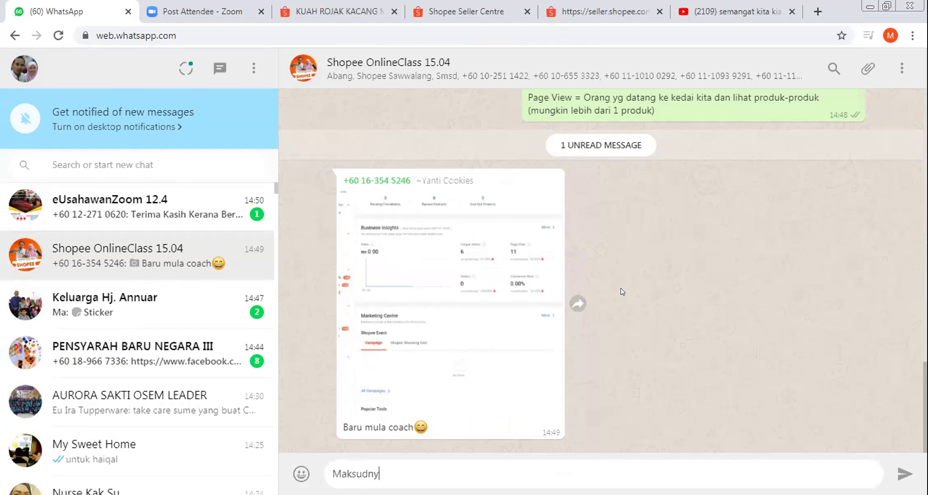
text(a: Lagi Ramai Vi)
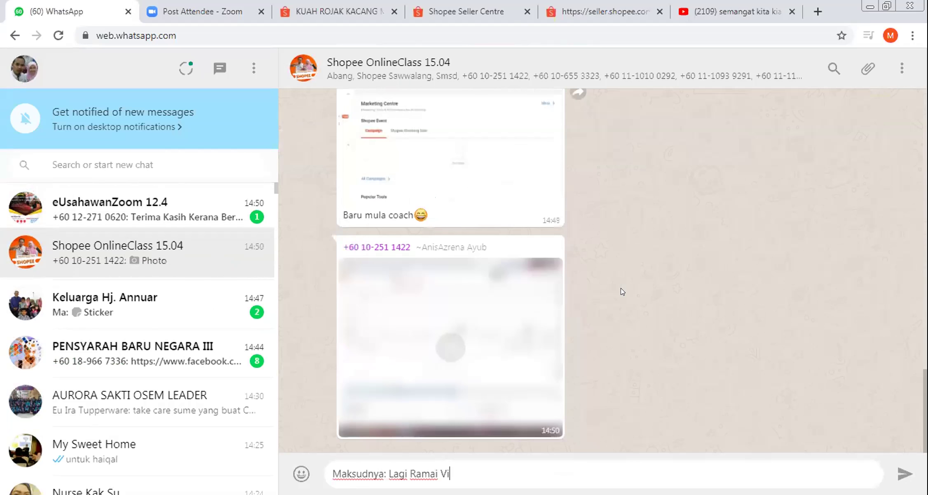
text(sitor)
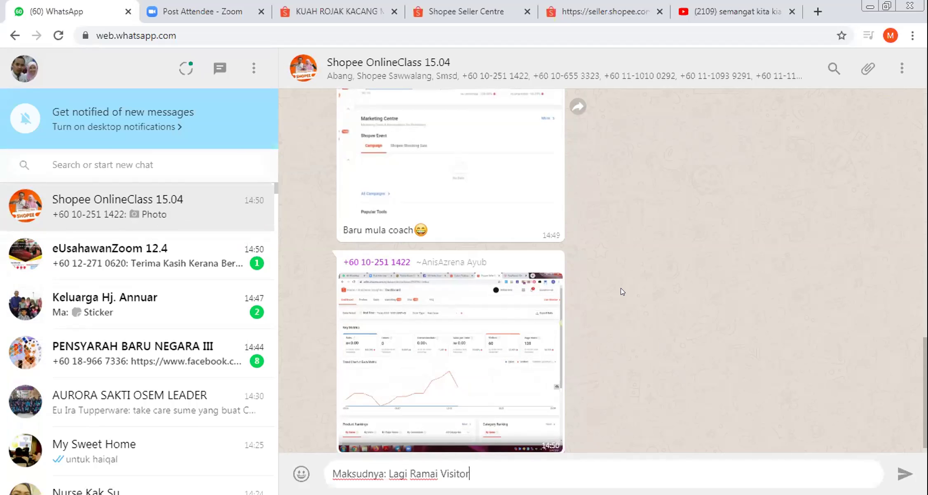
text(, Lagi banyak Page v)
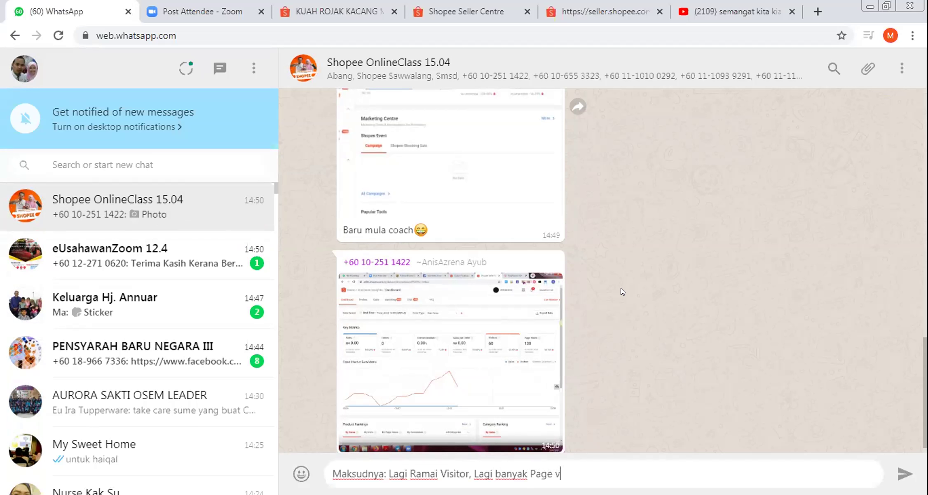
text(iew, lami berpotensi utk org beli)
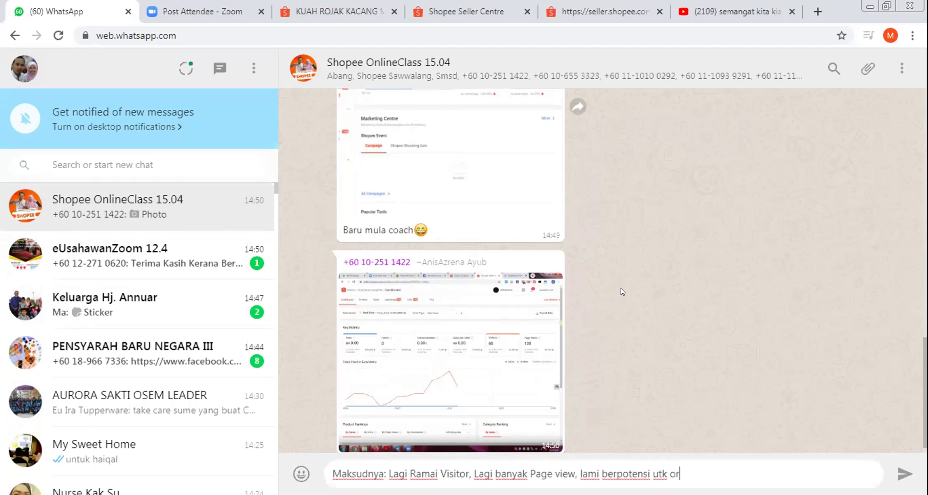
key(BackSpace)
key(BackSpace)
key(BackSpace)
key(BackSpace)
text(Order)
key(Return)
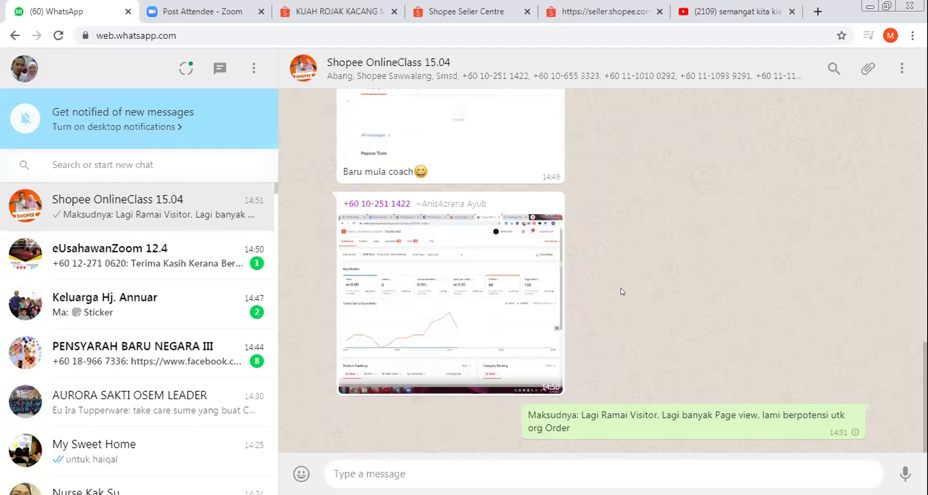
- Enlarge the newly posted Business Insights dashboard screenshot and examine its key metrics and visitor trend chart, then return to the chat
click(374, 285)
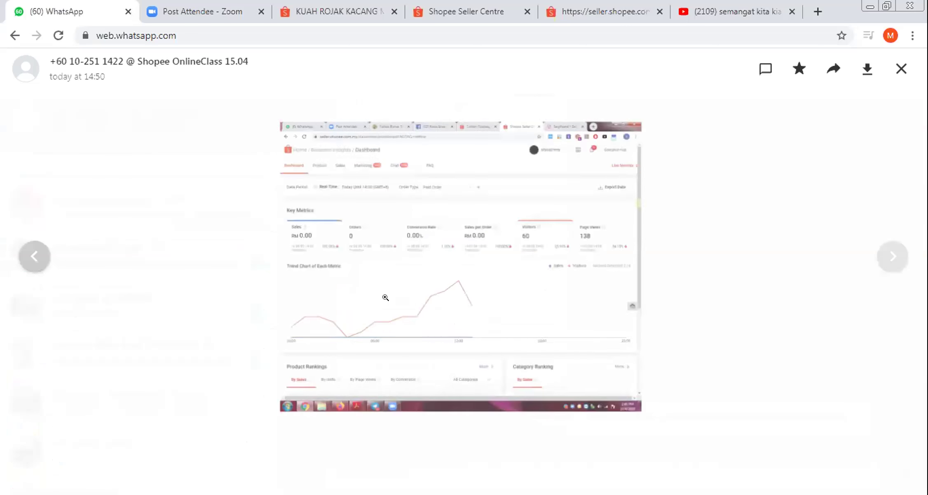
click(384, 297)
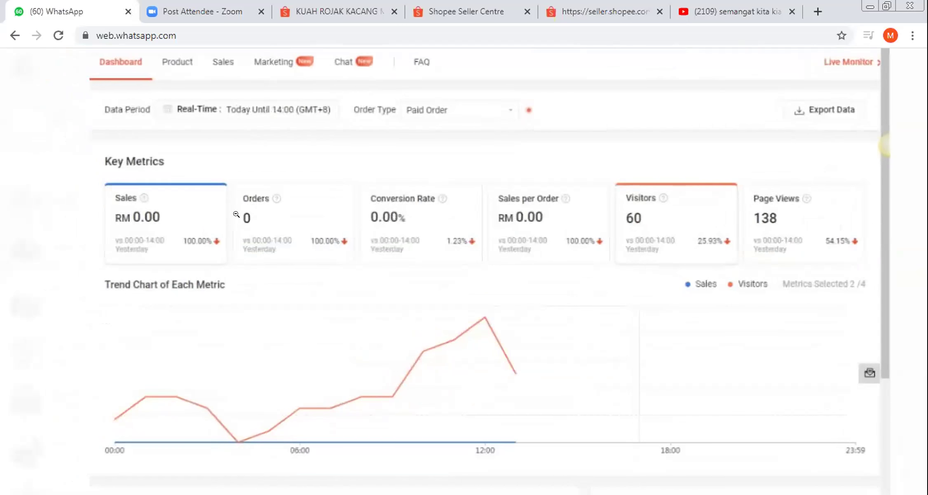
scroll(254, 243, down, 1)
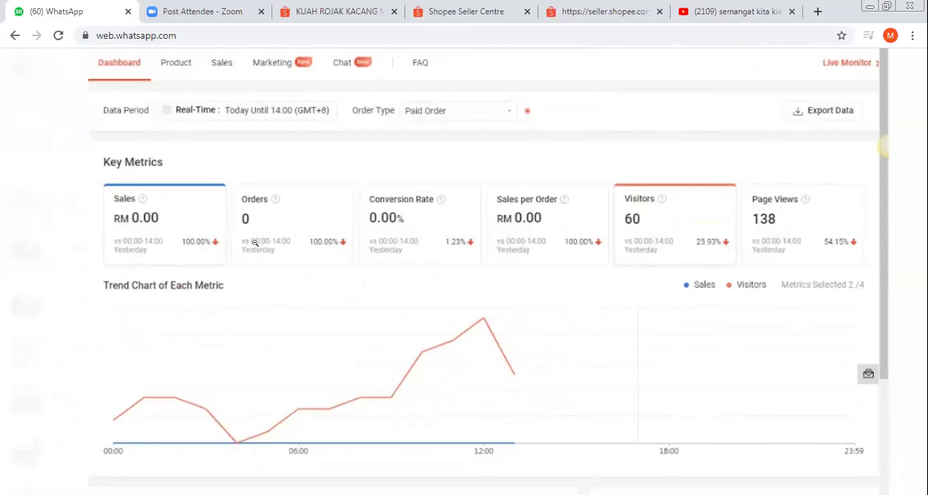
scroll(266, 232, up, 1)
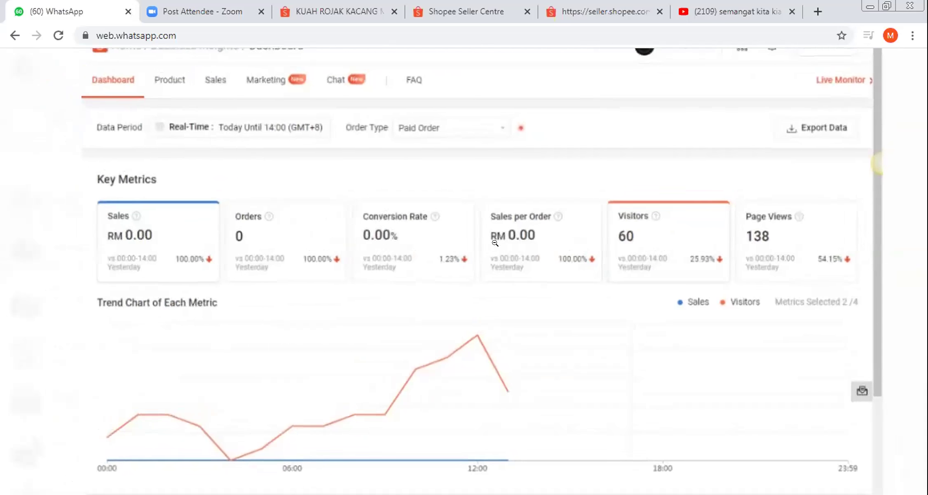
scroll(495, 242, down, 1)
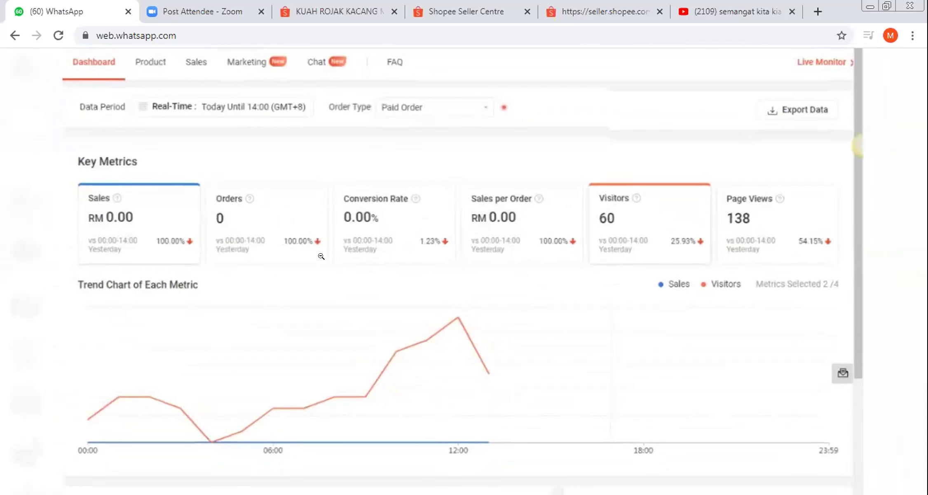
scroll(322, 256, down, 4)
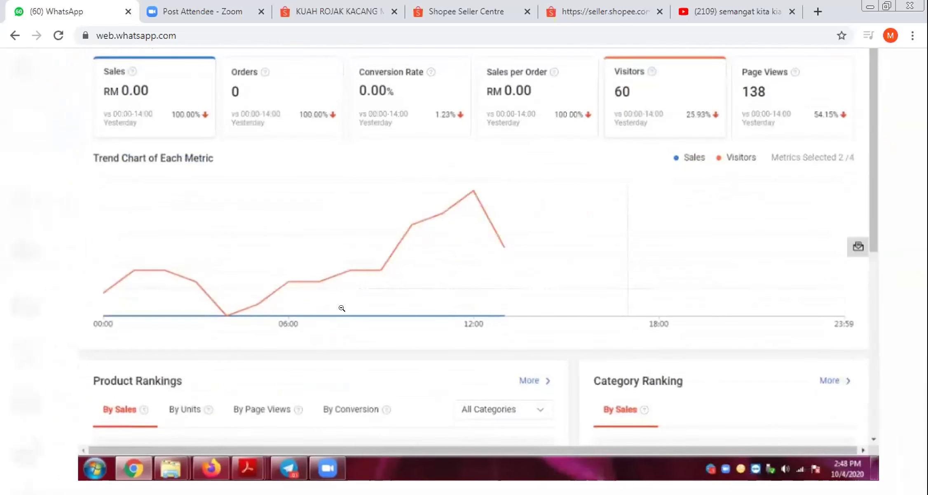
scroll(332, 222, up, 5)
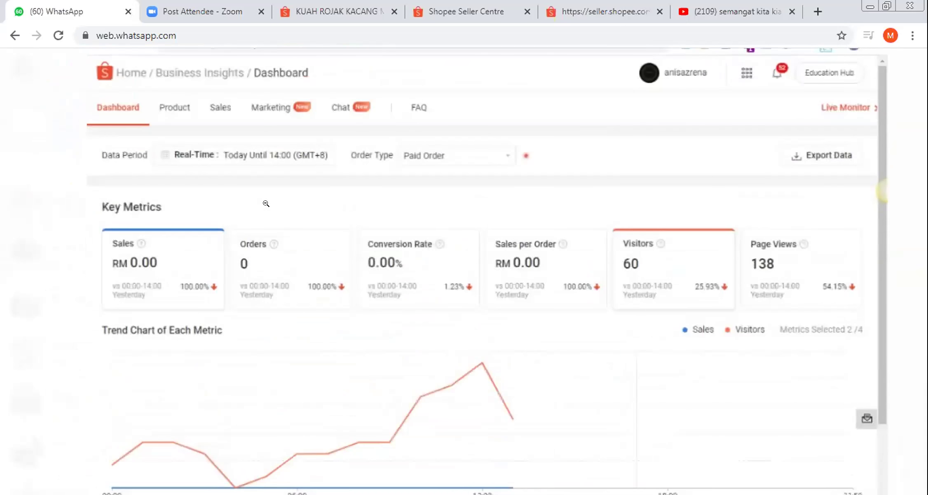
click(265, 203)
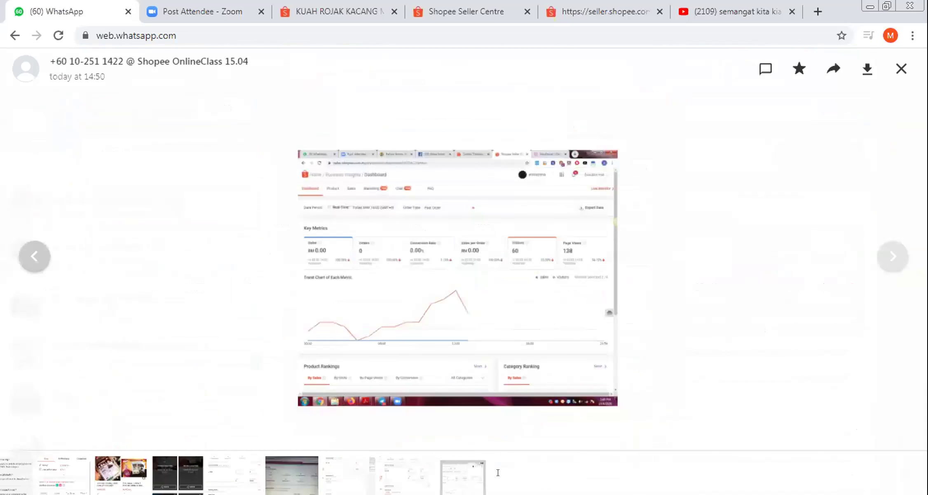
key(Escape)
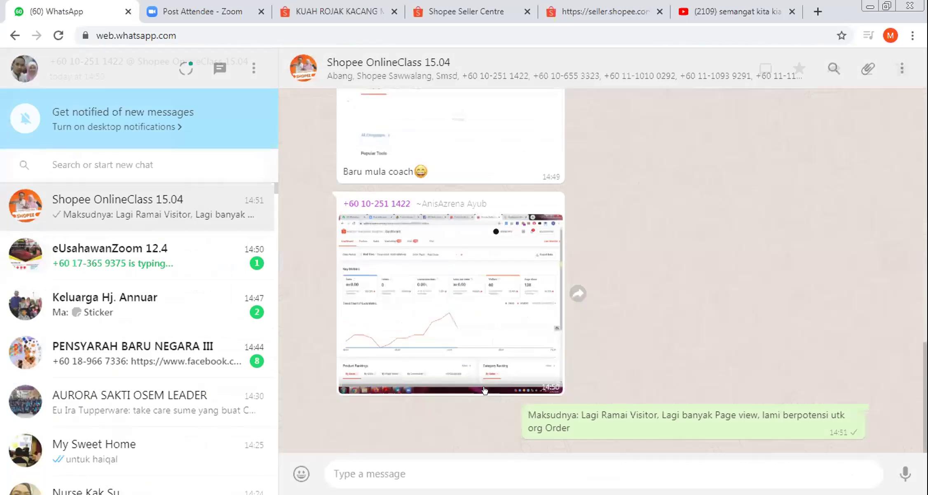
- Address the member who posted the dashboard by name and send the question "nie buat ads ke?"
text(Pn Anis nie )
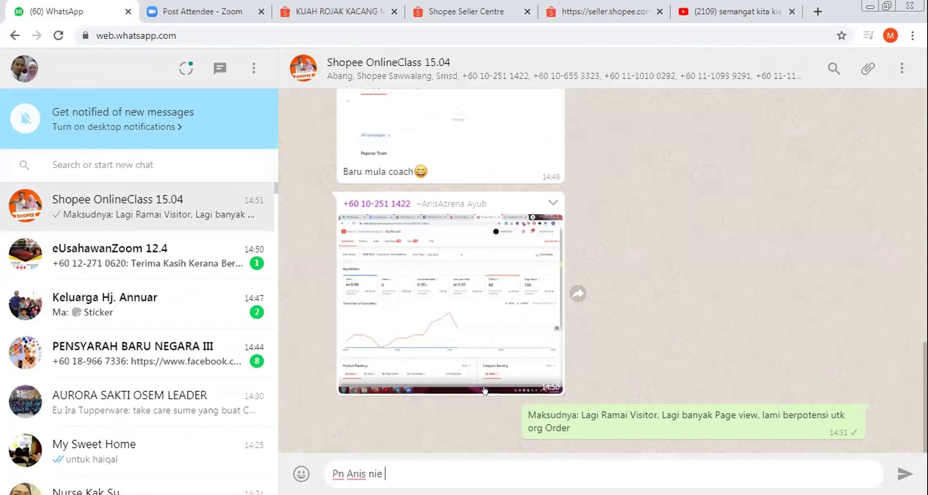
text(buat ads )
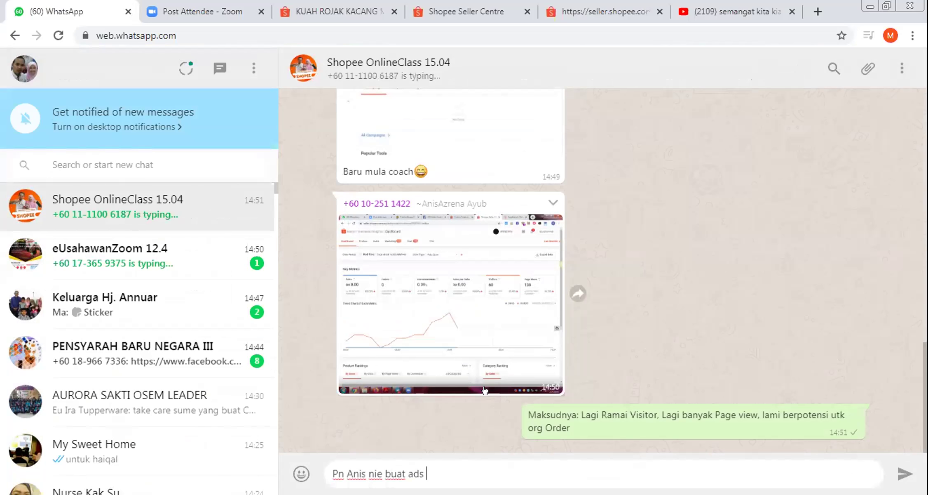
text(ke?)
key(Return)
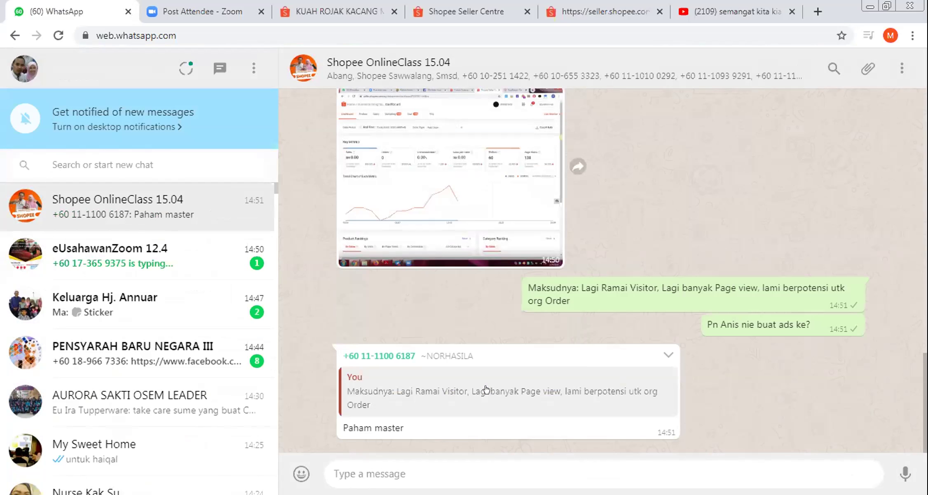
- Reply to the member's dashboard photo with the question "Nie Ads atau Organik?"
scroll(515, 268, up, 2)
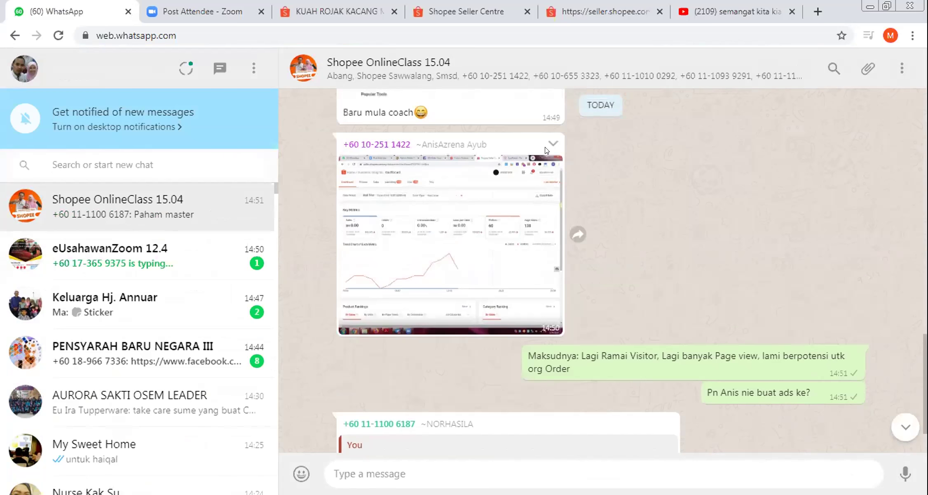
click(553, 143)
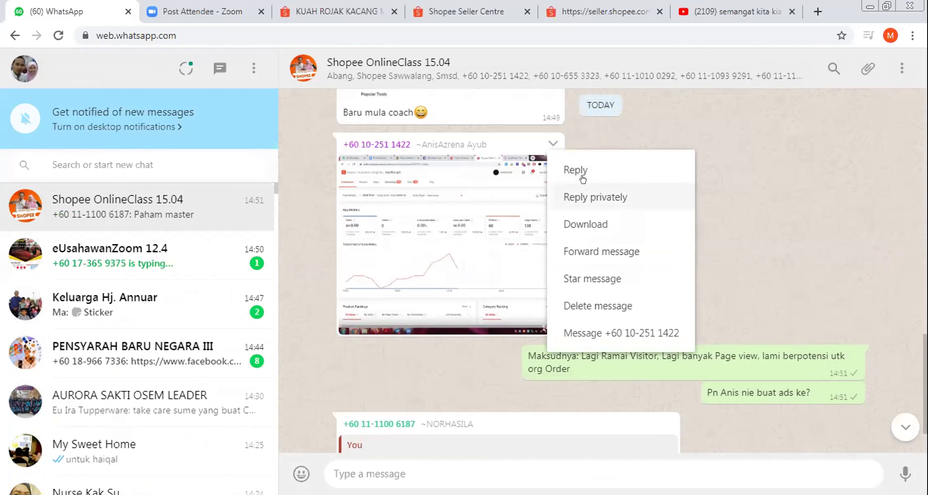
click(581, 174)
text(Nie A)
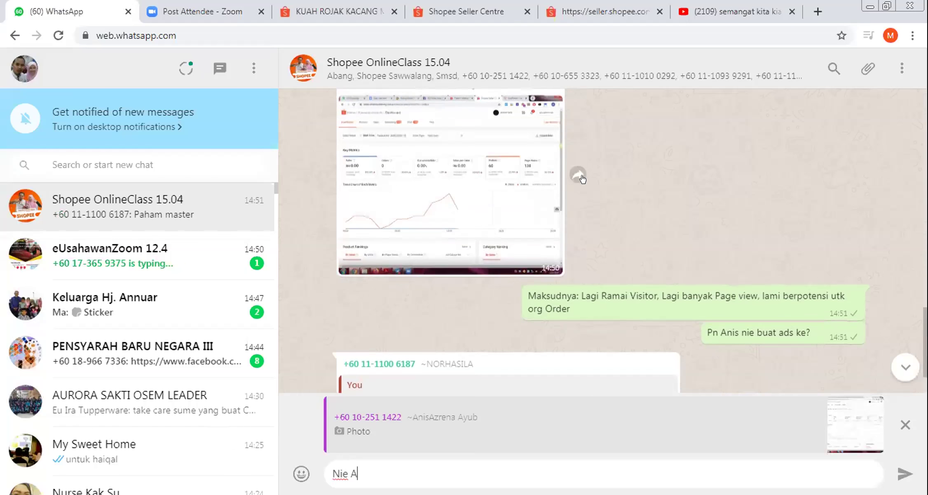
text(ds atau Organik?)
key(Return)
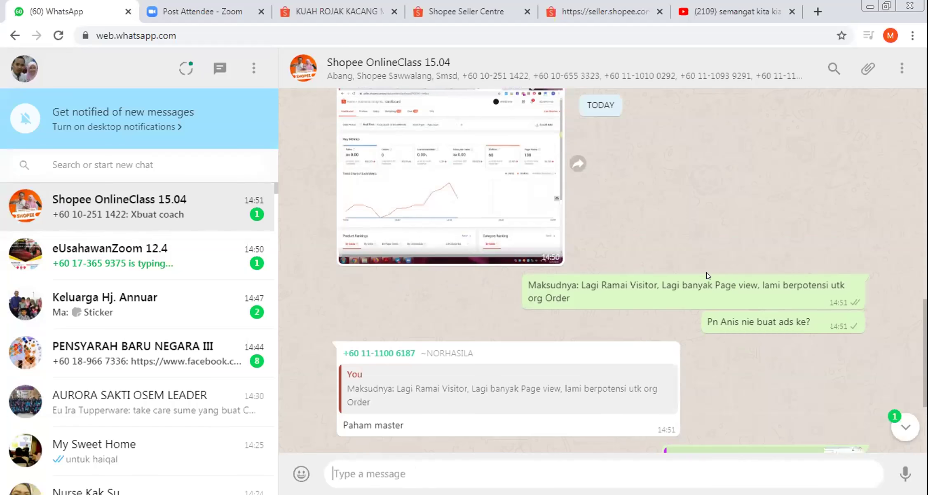
- Read the member's response, and enlarge the Business Insights dashboard photo again to examine its figures
scroll(659, 280, down, 5)
scroll(536, 288, up, 1)
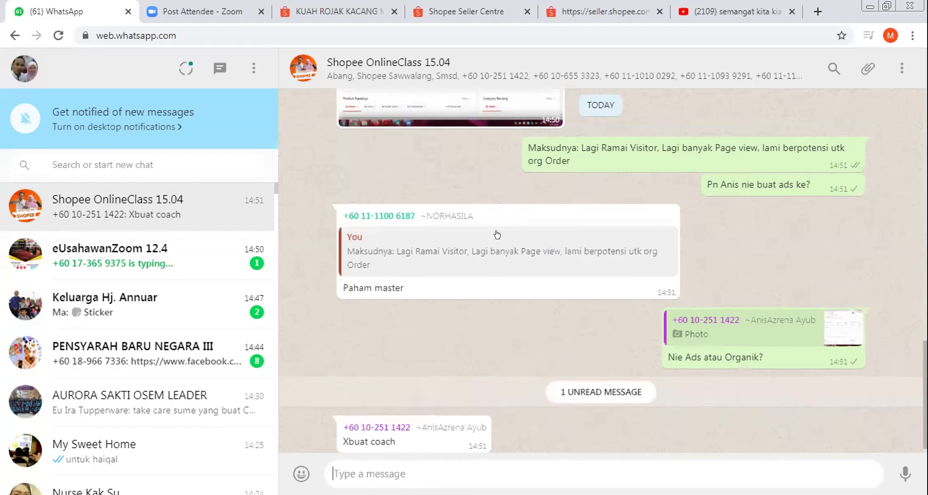
scroll(496, 222, up, 3)
click(489, 218)
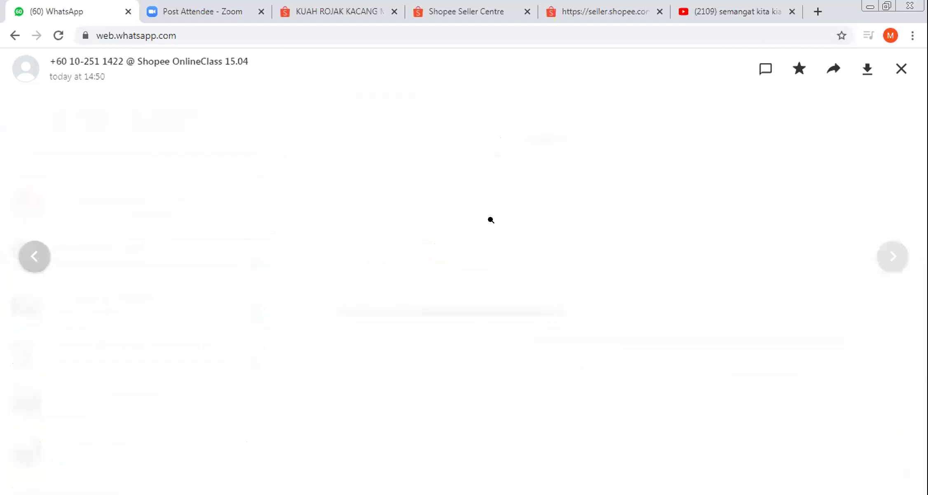
click(592, 233)
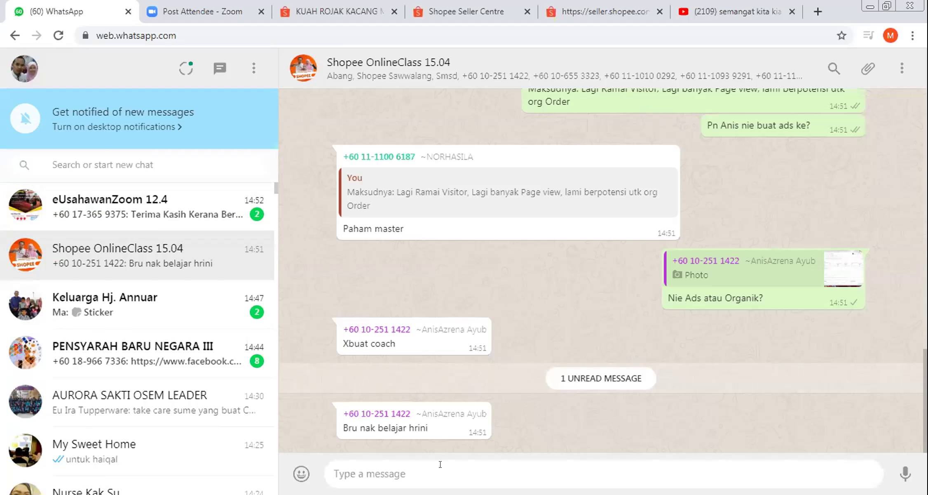
- Send the group the question "Jual apakah yg ramai sgt org dtg tu"
text(Jual apak)
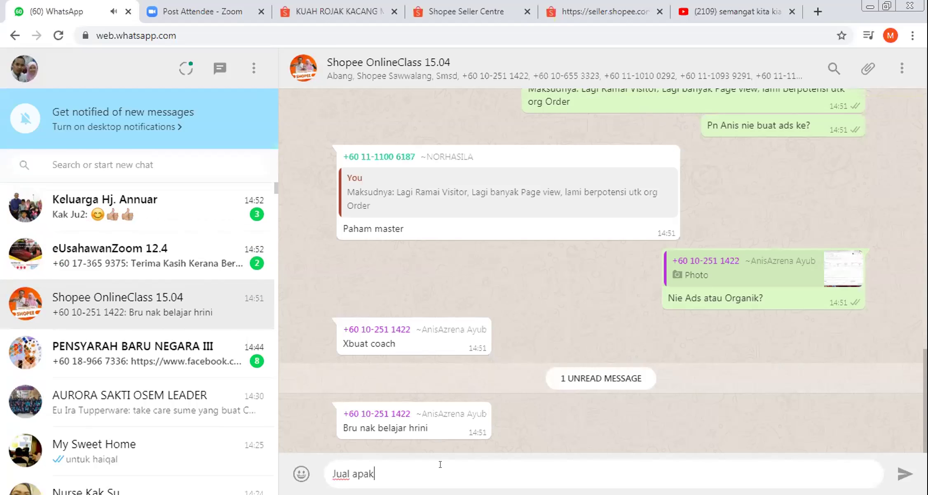
text(h)
key(BackSpace)
text(ah yg )
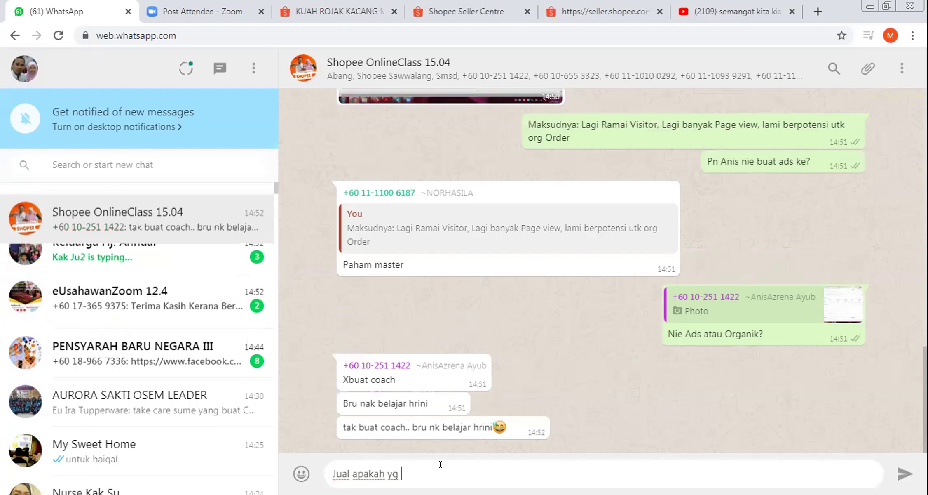
text(ramai sgt org dtg tu)
key(Return)
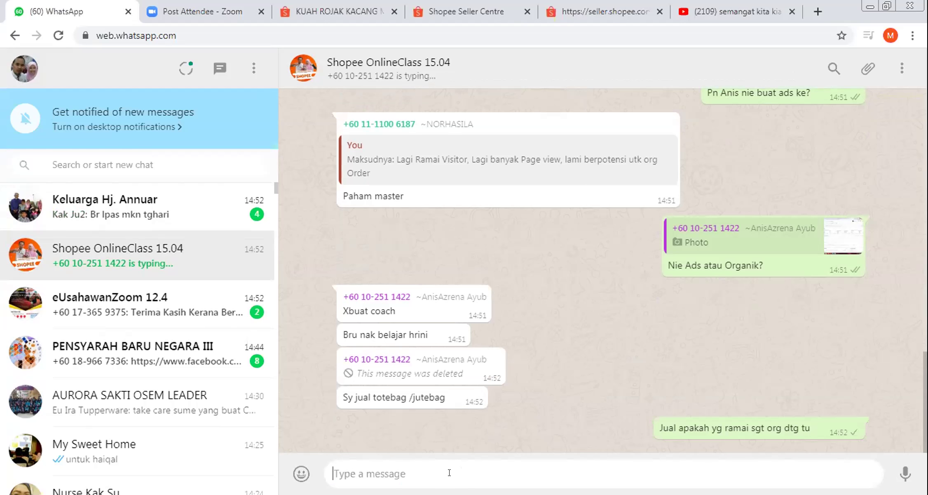
- Send the group the comment "MAYBE la ye: Ramai org duk usha-usah harga"
text(MAYBE )
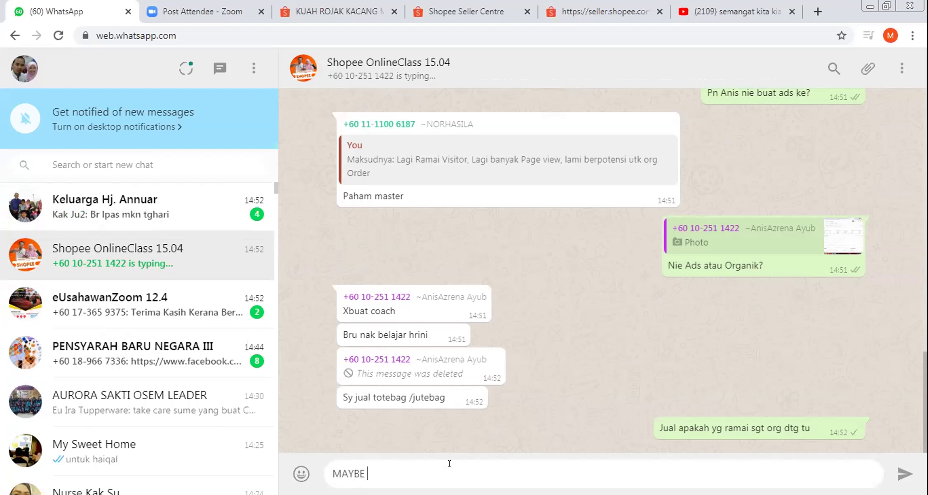
text(la ye: Ramai org duk usha-)
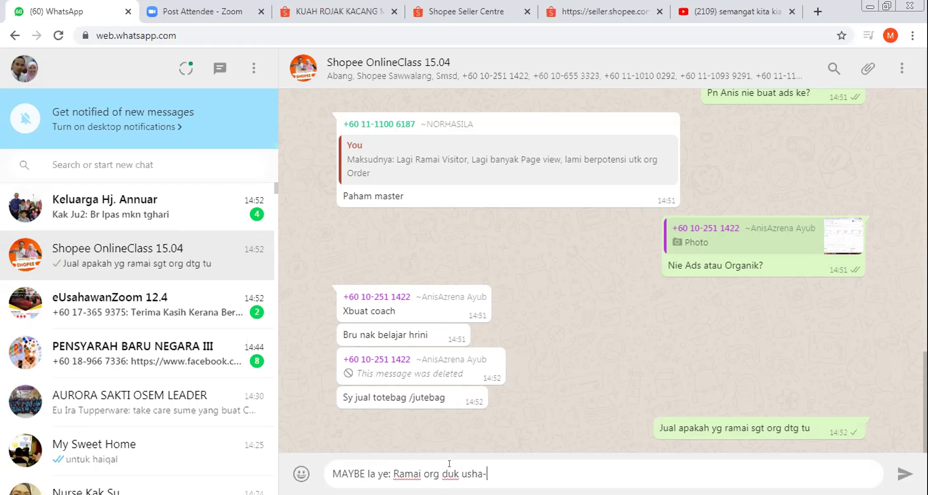
text(usah harga)
key(Return)
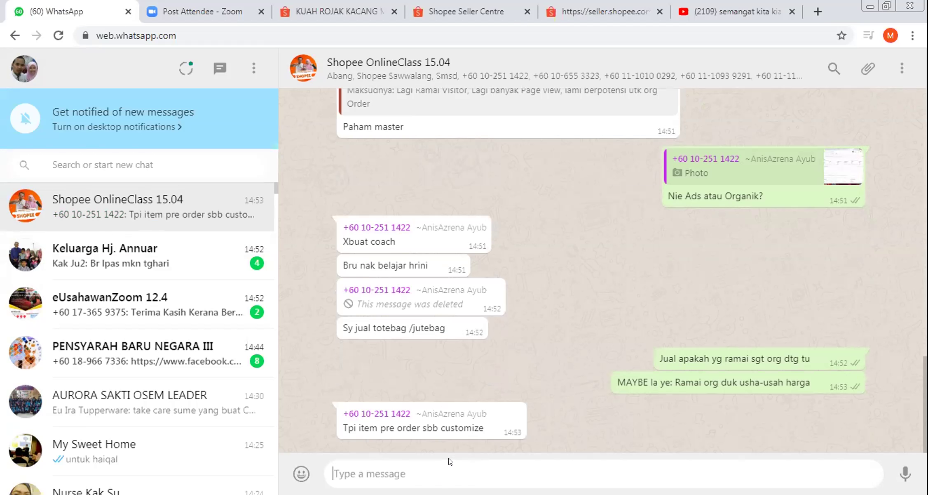
- Send the class group a screenshot of the Shopee Seller Centre home page captioned "MARKETING CENTER / Marketing Center"
click(482, 14)
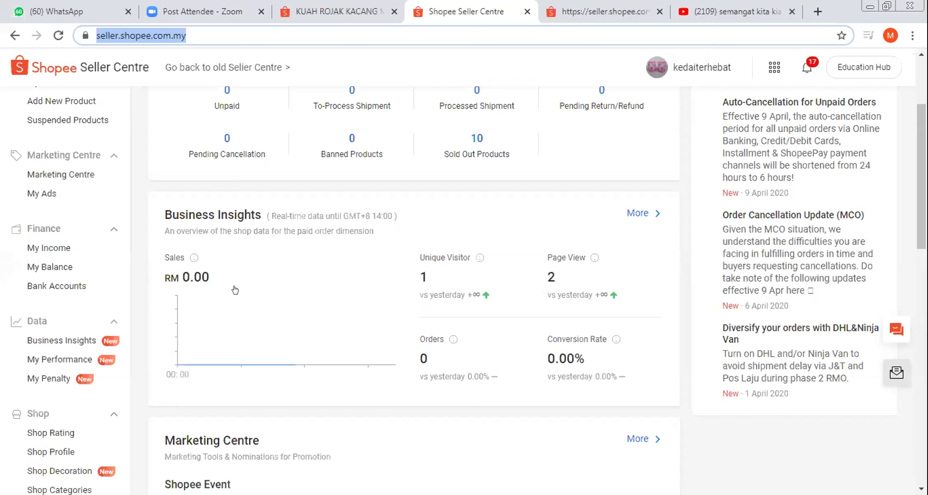
scroll(291, 313, up, 3)
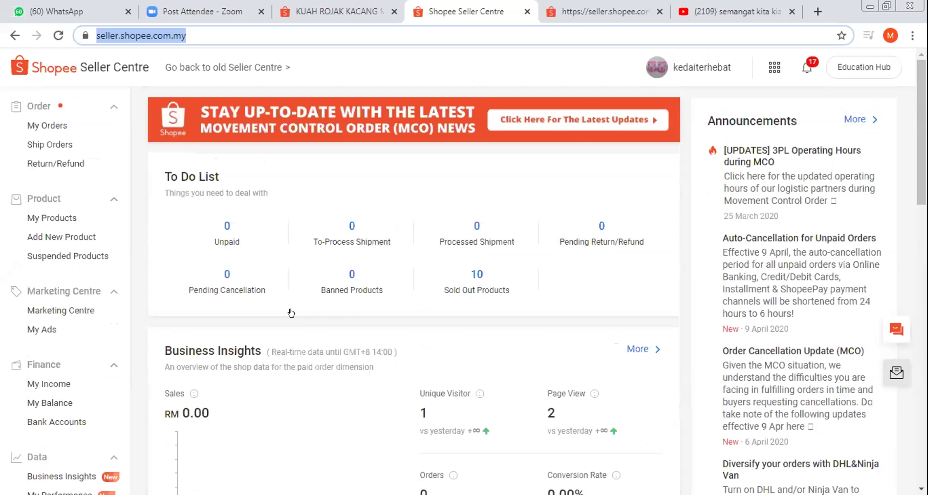
click(61, 312)
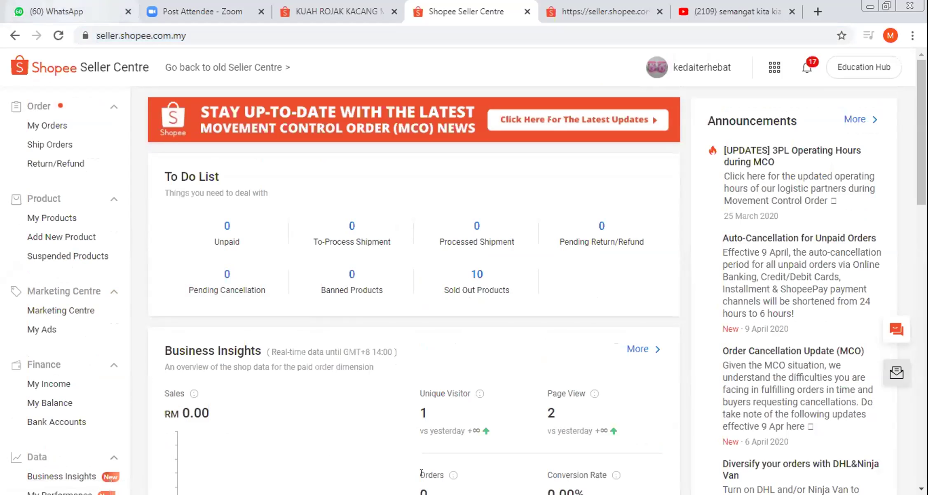
key(ctrl+1)
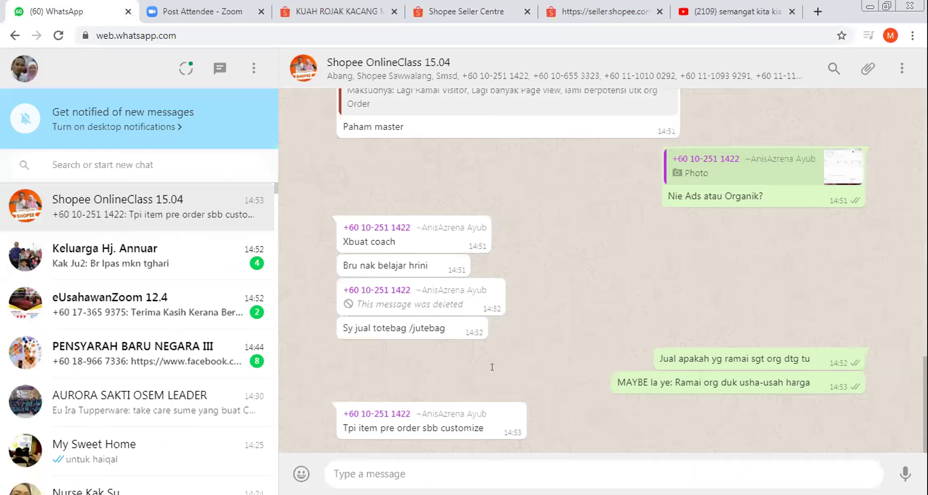
key(ctrl+v)
text(MARKET)
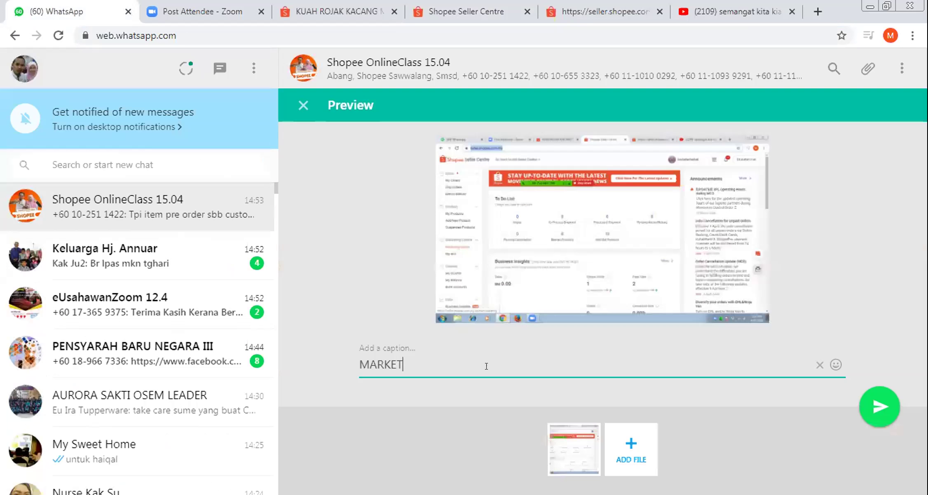
text(ING CENTER / Marketing )
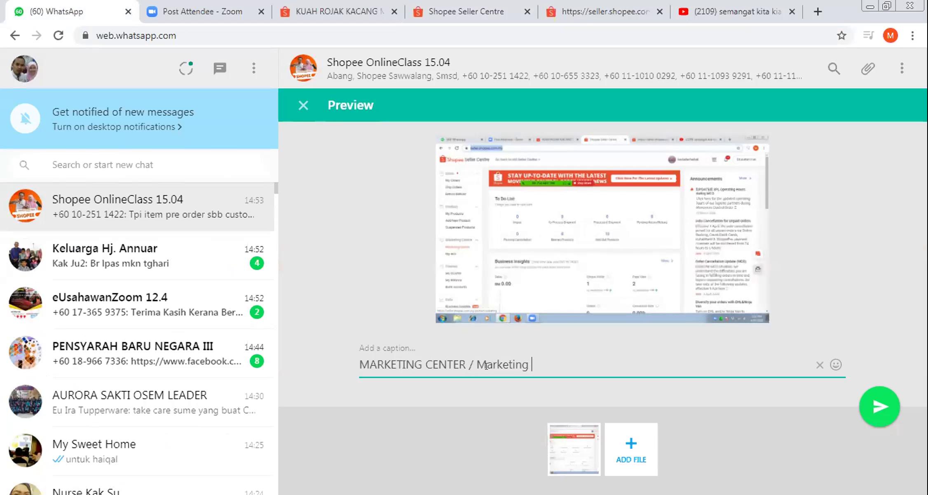
text(Center)
key(Return)
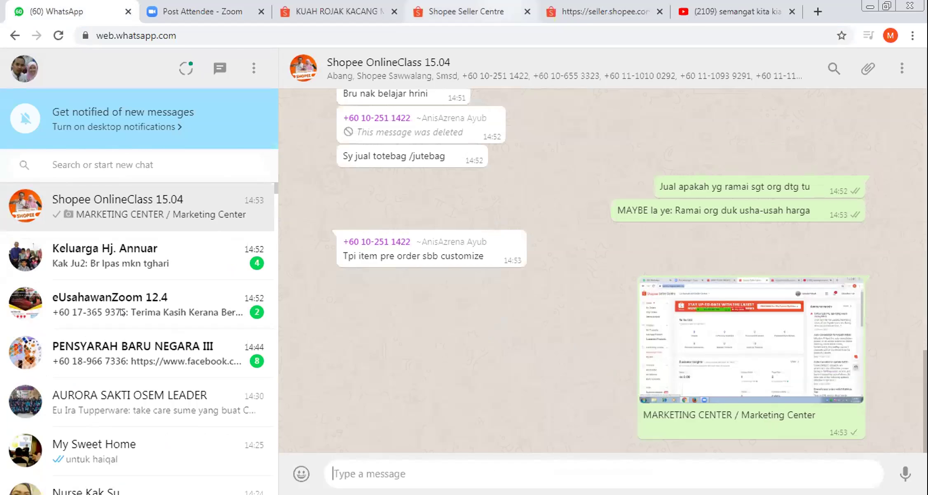
- Return to Shopee Seller Centre and open My Ads from the Marketing Tools of the Marketing Centre
click(493, 9)
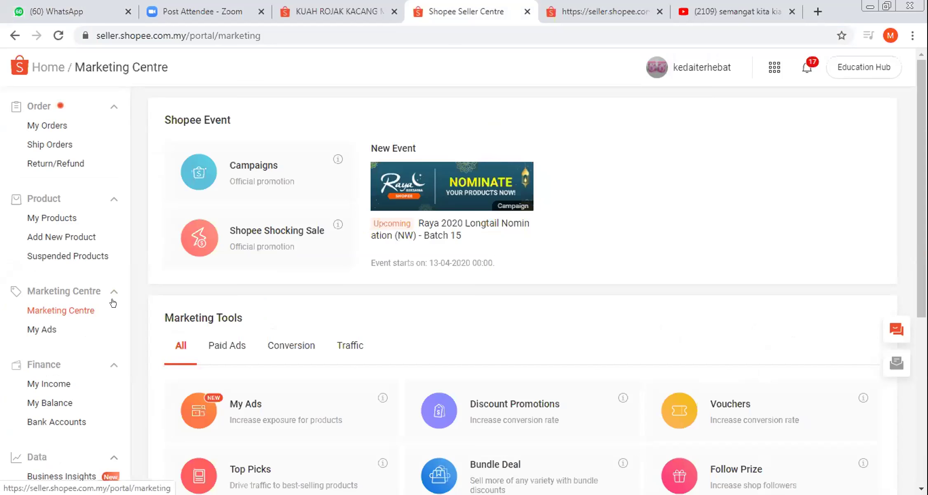
scroll(252, 275, down, 3)
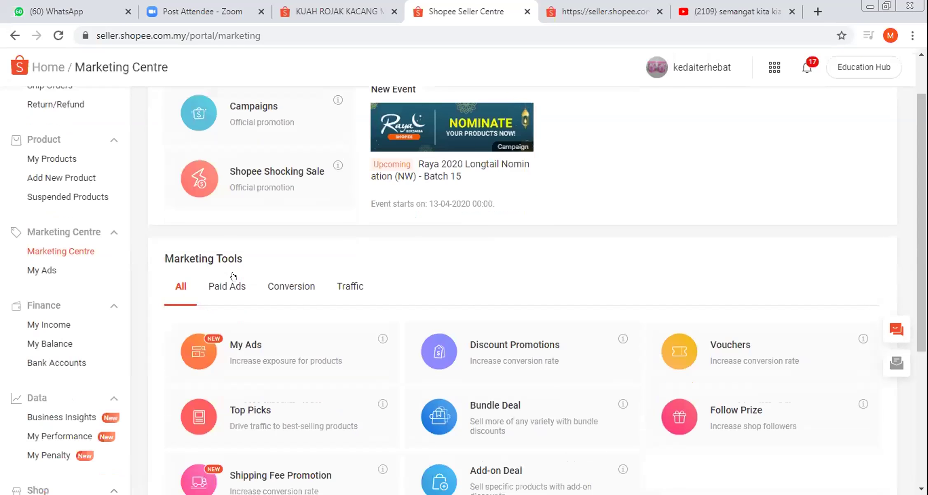
scroll(255, 288, down, 3)
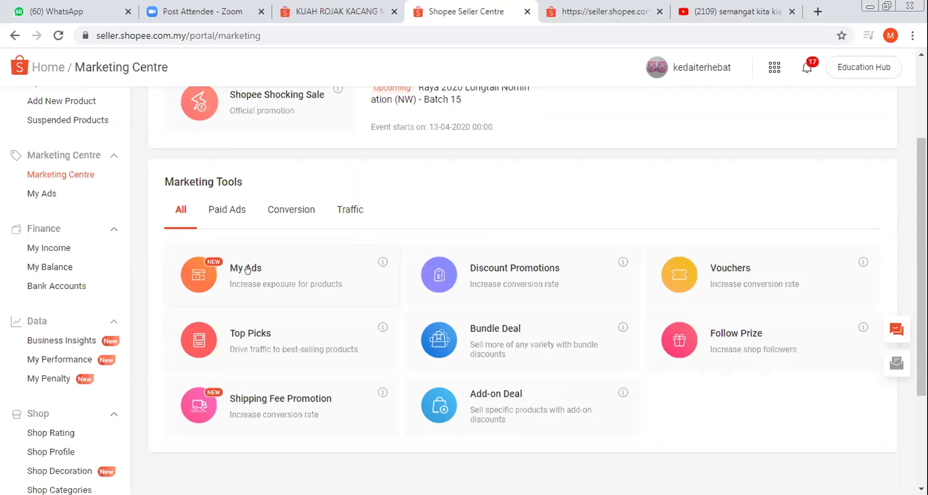
click(254, 287)
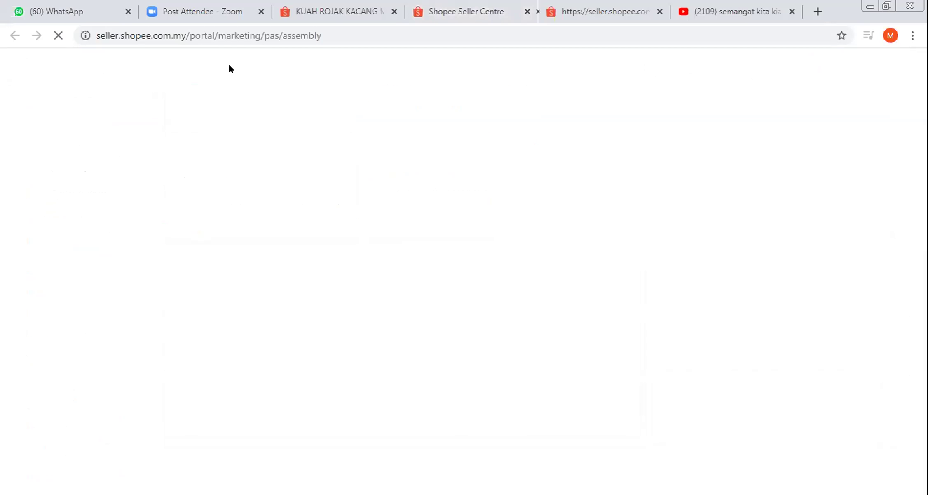
- Switch to the WhatsApp class group and start a message with "My Ads - Tujuan Beriklan di Shopee (BERBAYAR)"
key(ctrl+1)
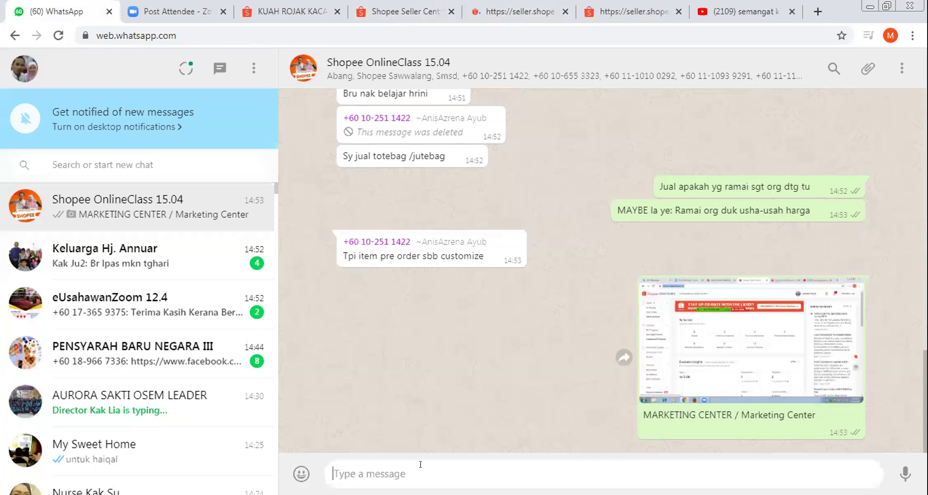
text(My Ads - Tujuan Berik)
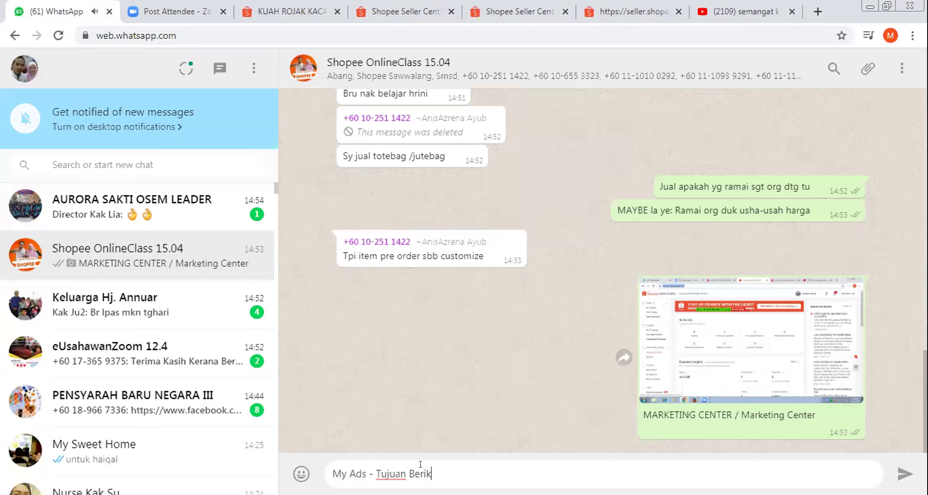
text(lan di Shopee (BERBAYAR))
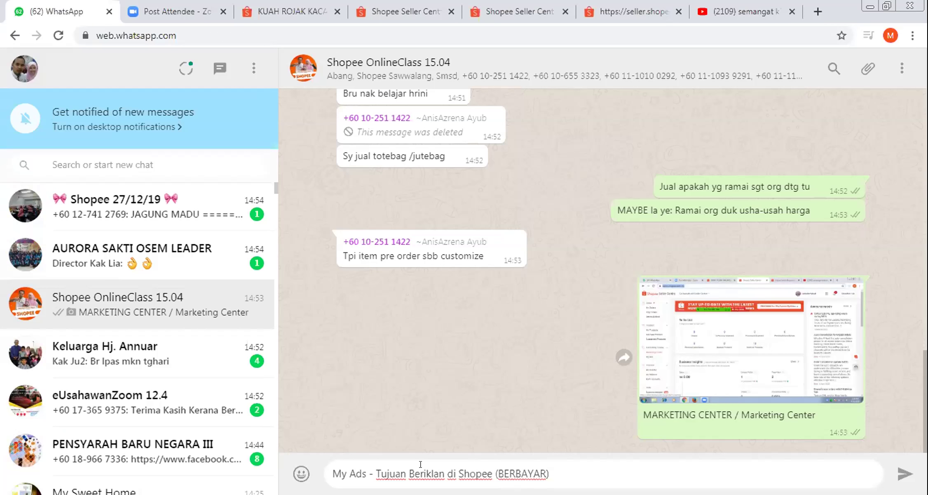
- Add the line "- 1. Sebab Nak Parking Keyword (Org Search, Kita Keluar Di Rank Pertama Pages Shopee)" to the message
key(shift+Return)
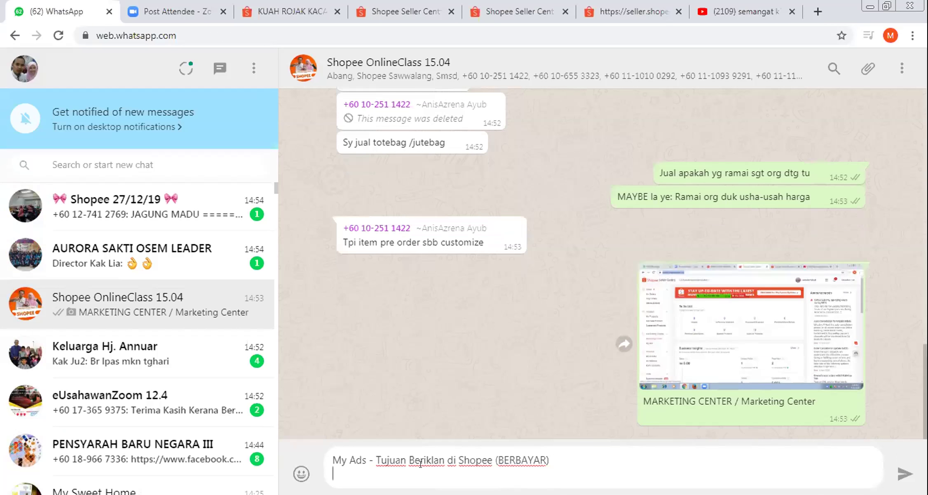
text(-)
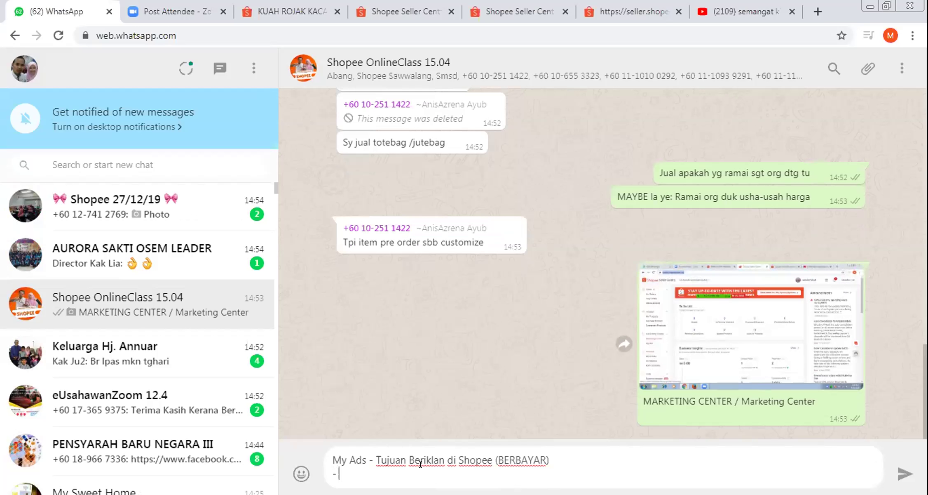
text( 1. Sebab Nak Parking )
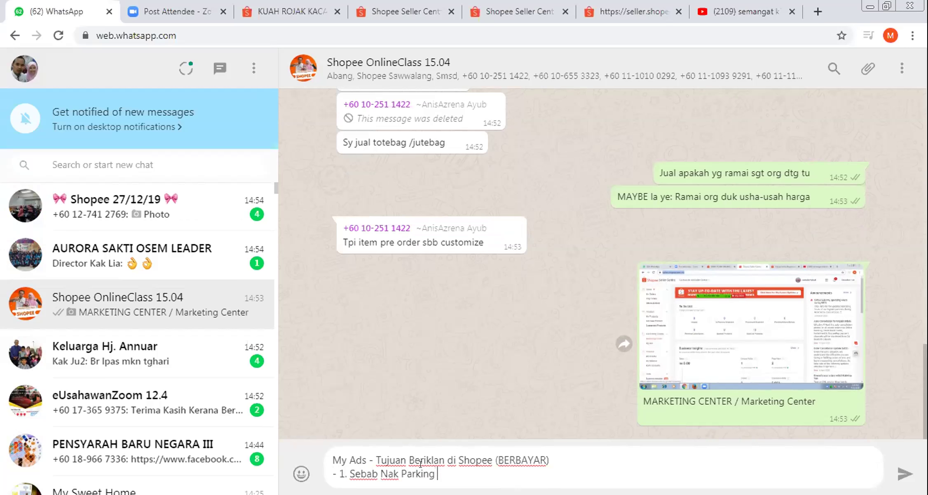
text(Keywor)
text(d)
text( (Org T)
text(ekan)
key(BackSpace)
key(BackSpace)
key(BackSpace)
key(BackSpace)
key(BackSpace)
key(BackSpace)
text(Search,)
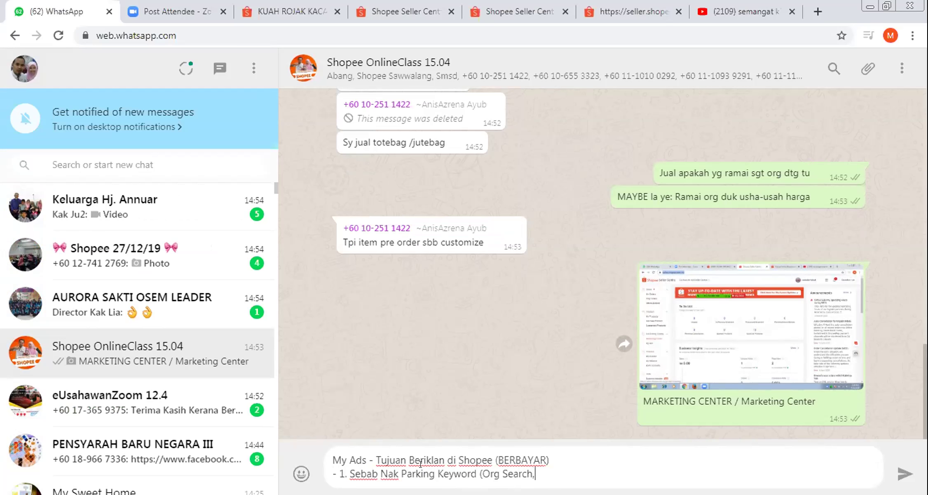
text( Kita Keluar )
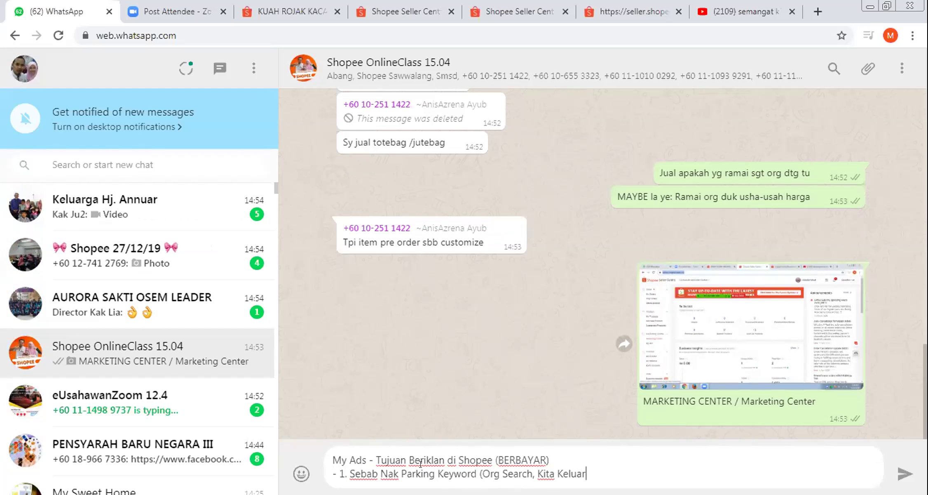
text(Di Rank )
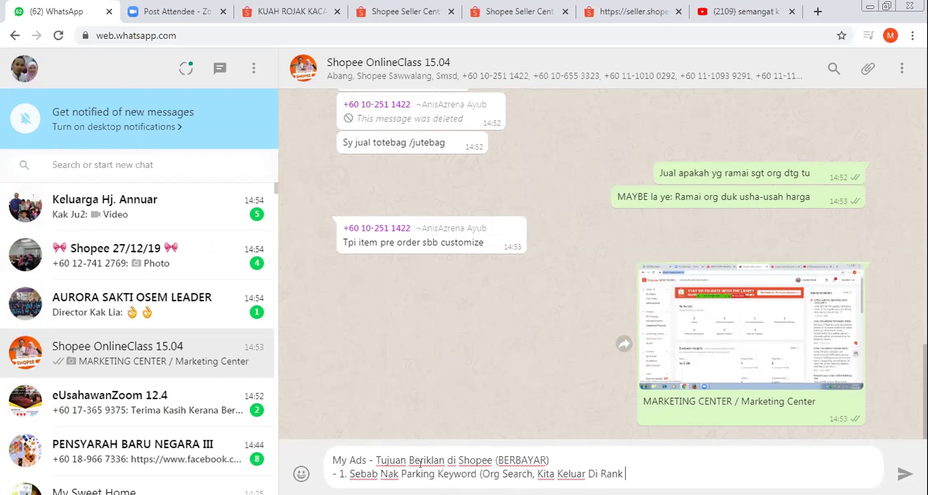
text(Pertama )
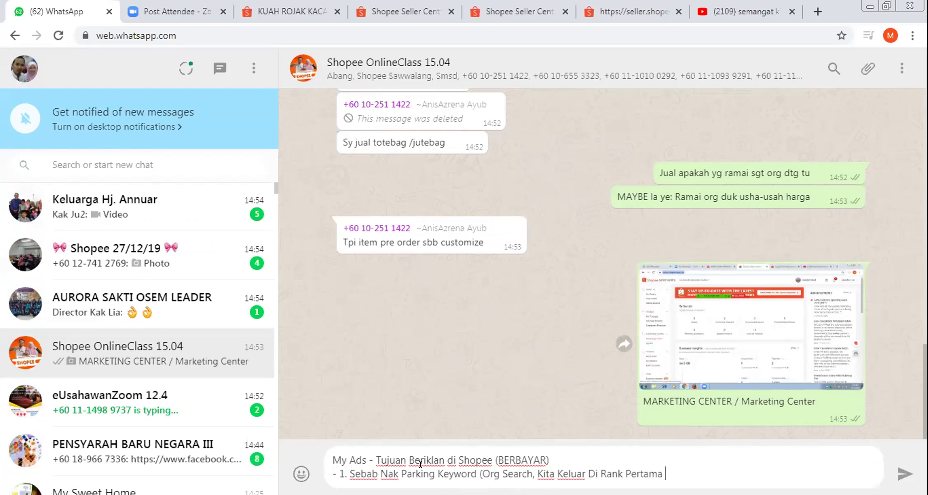
text(Pages Shopee))
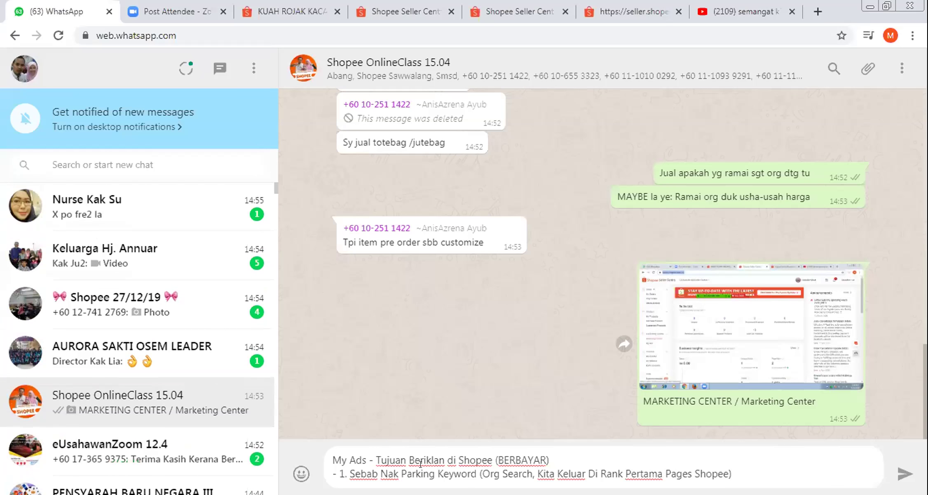
- Add the line "- 2. Sebab ReTargeting" to the My Ads message and send it to the group
key(shift+Return)
text(-)
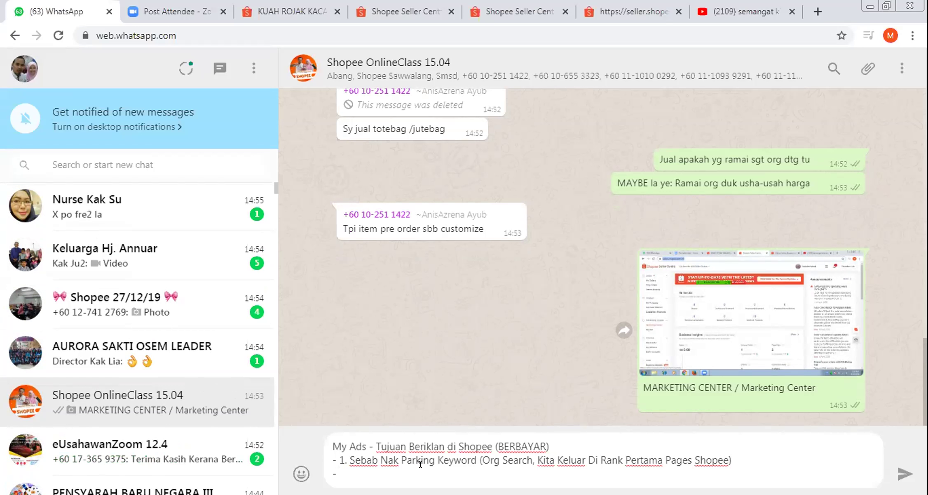
text(2. )
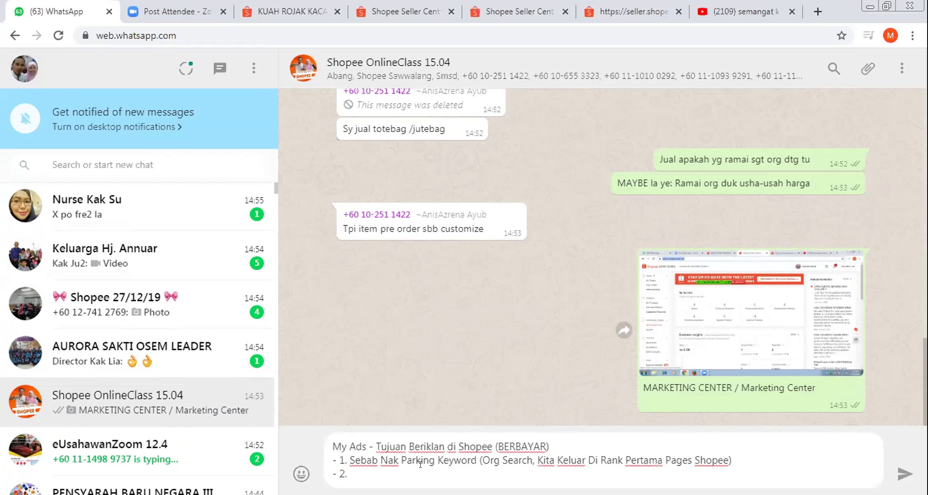
text(Sebab ReTargeting)
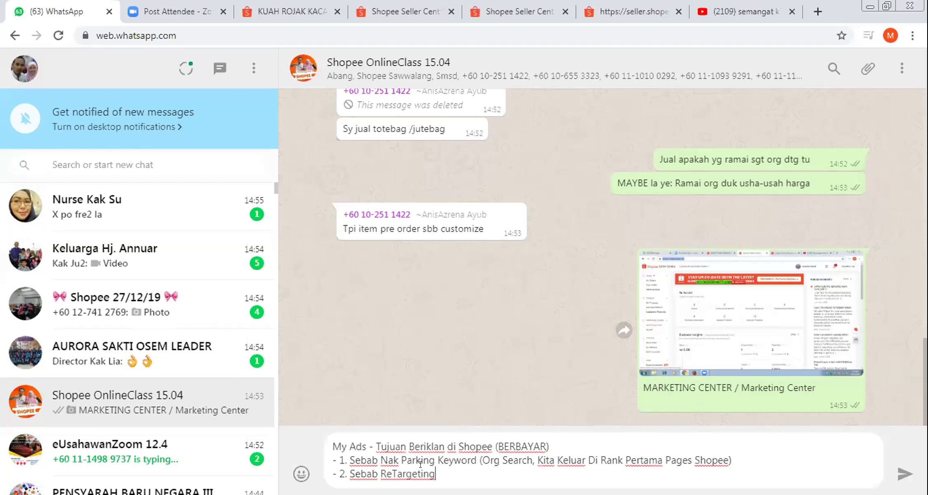
key(Return)
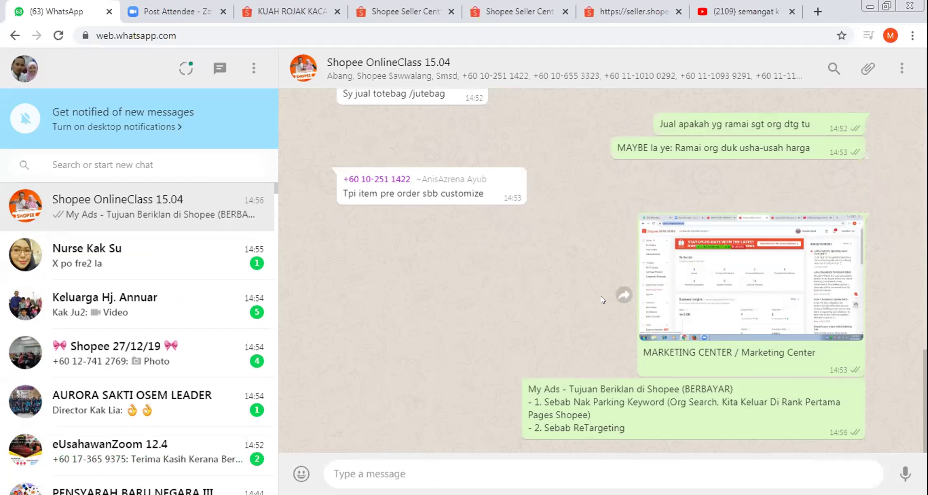
- Switch to the Shopee product page and search the marketplace for "jutebag"
click(310, 9)
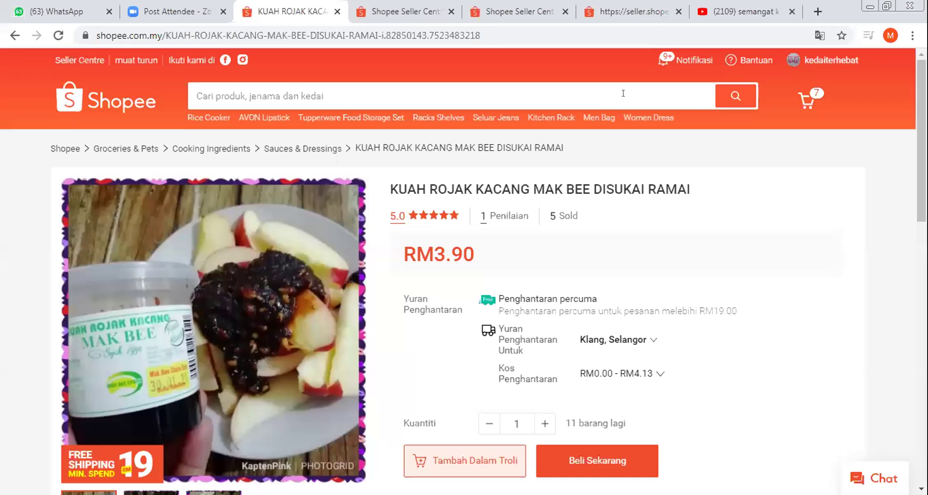
click(624, 93)
text(j)
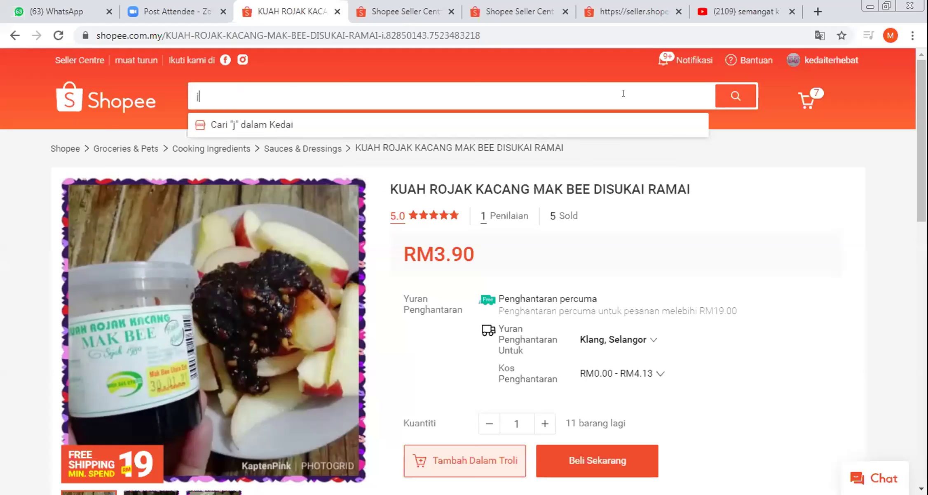
text(utebag)
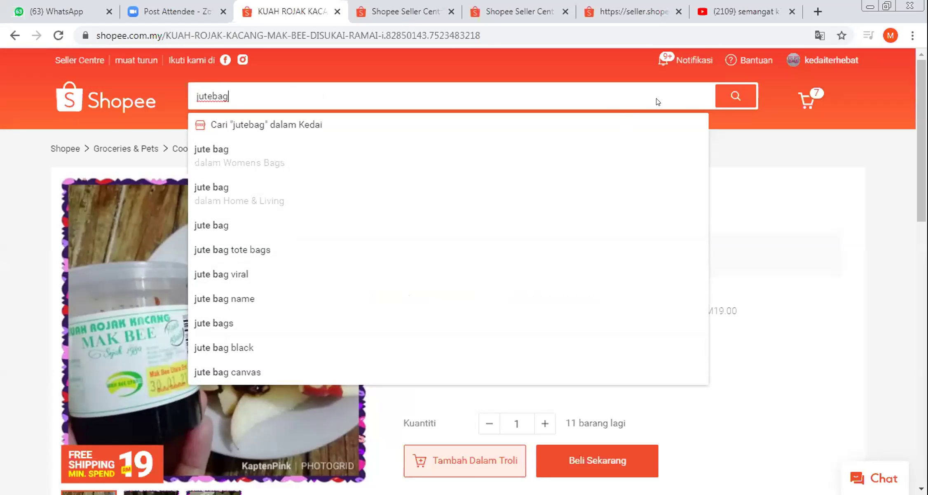
key(Return)
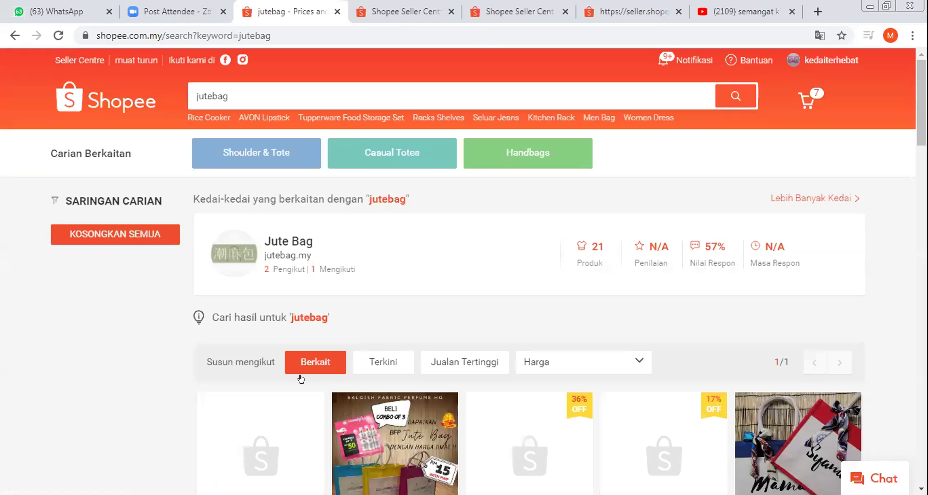
- Look over the jutebag listings marked Iklan and share a screenshot of these results in the WhatsApp class group
scroll(415, 363, down, 3)
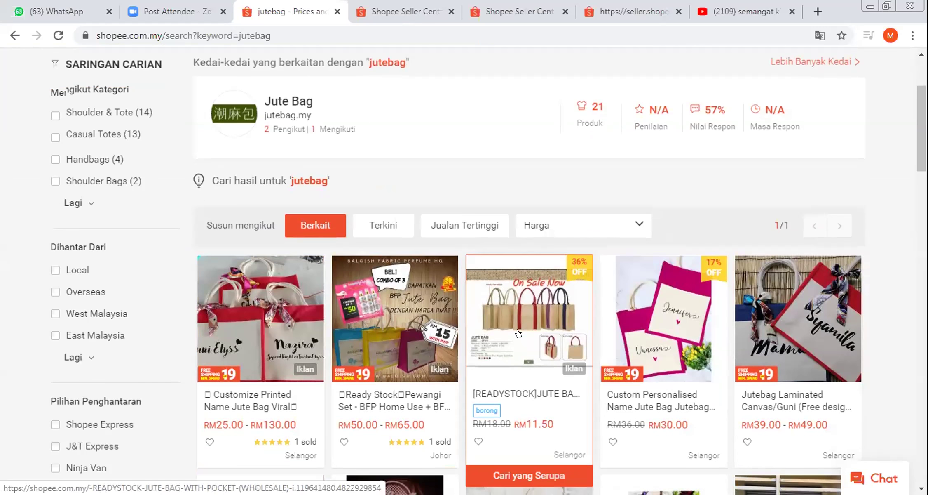
scroll(516, 333, down, 1)
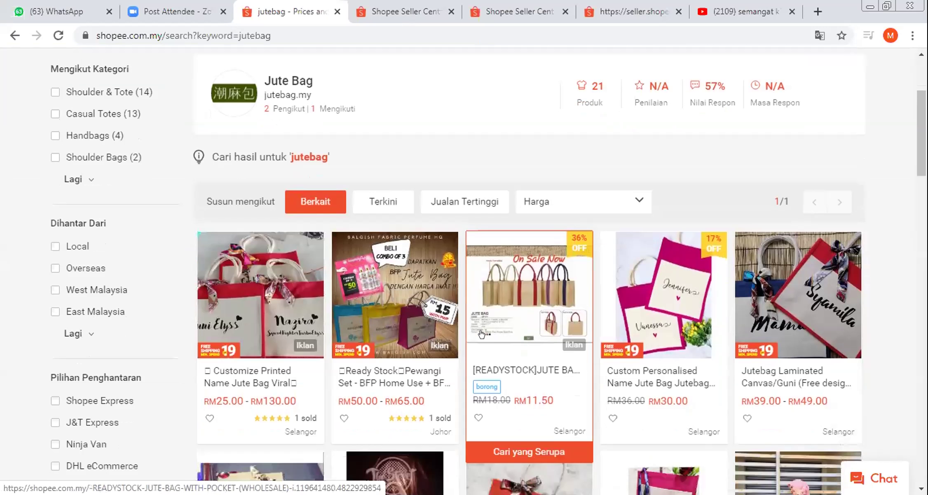
scroll(481, 333, down, 3)
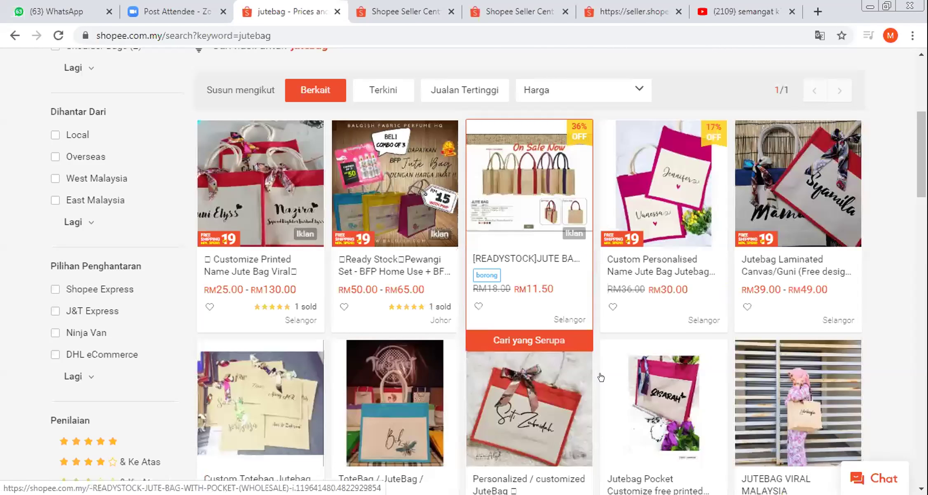
scroll(516, 340, up, 2)
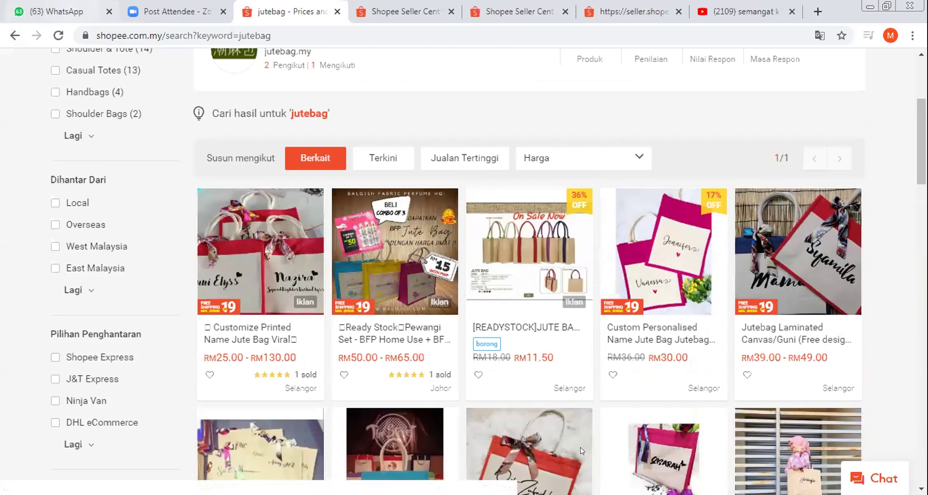
key(ctrl+1)
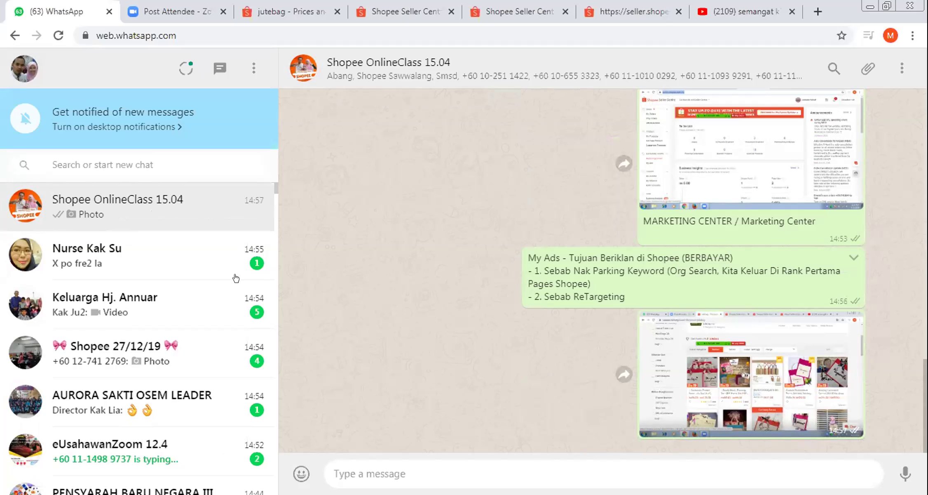
- Share the My Ads keyword page screenshot in the WhatsApp class group with the caption "1. Add New Keyword"
key(ctrl+shift+t)
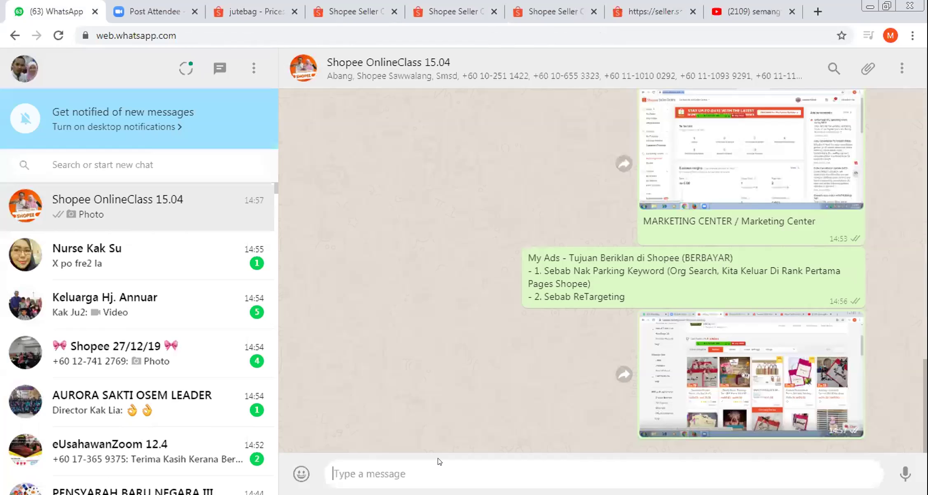
key(ctrl+v)
text(1. Add )
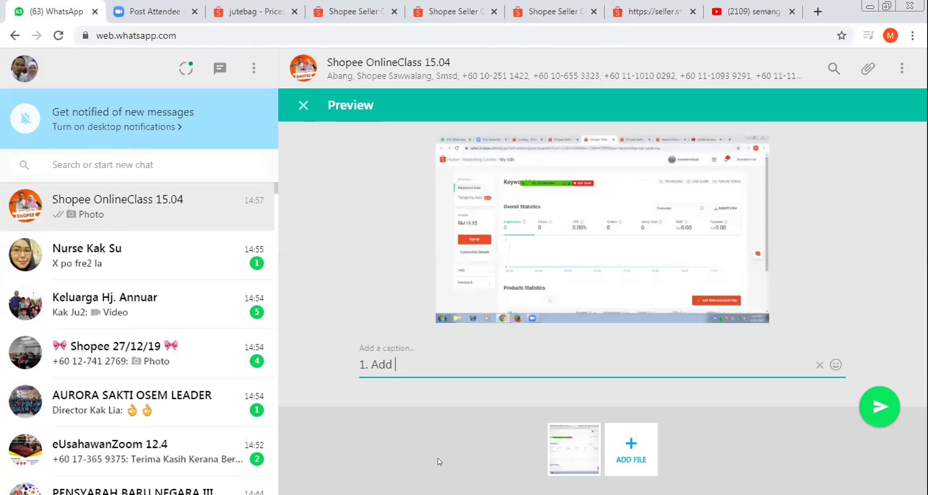
text(New Keyword)
key(Return)
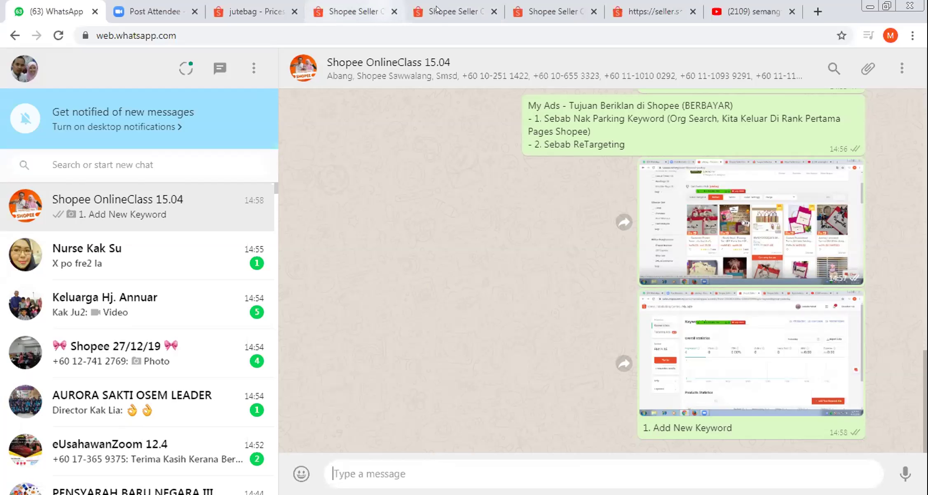
- Switch to the My Ads product selection and confirm Magic Lips Nutri Metics as the product for a new keyword ad
click(354, 11)
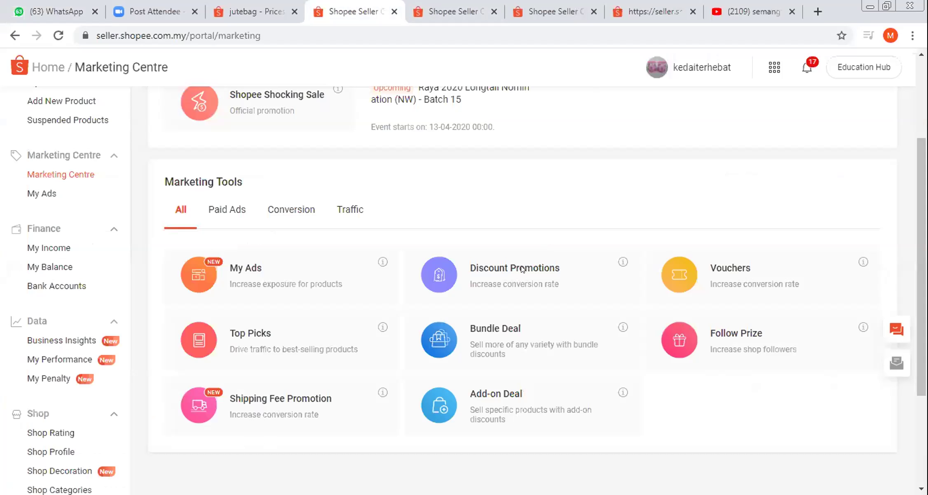
key(ctrl+Tab)
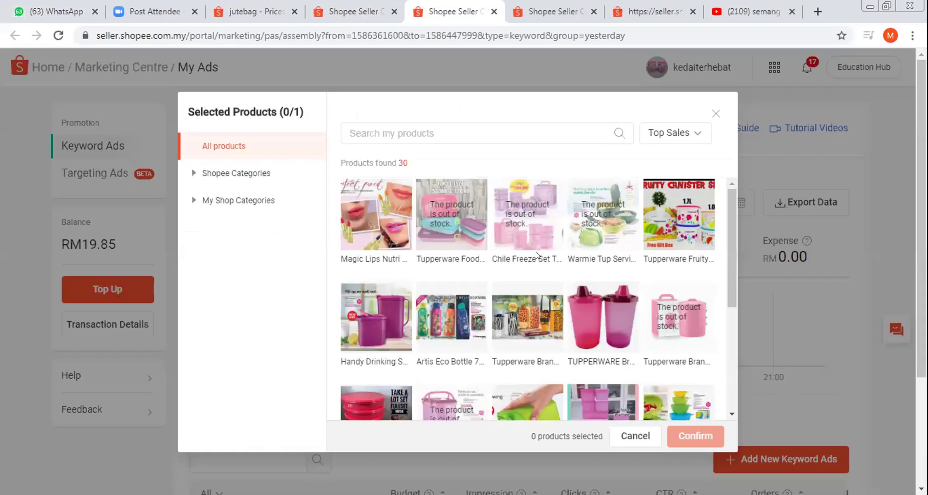
click(391, 217)
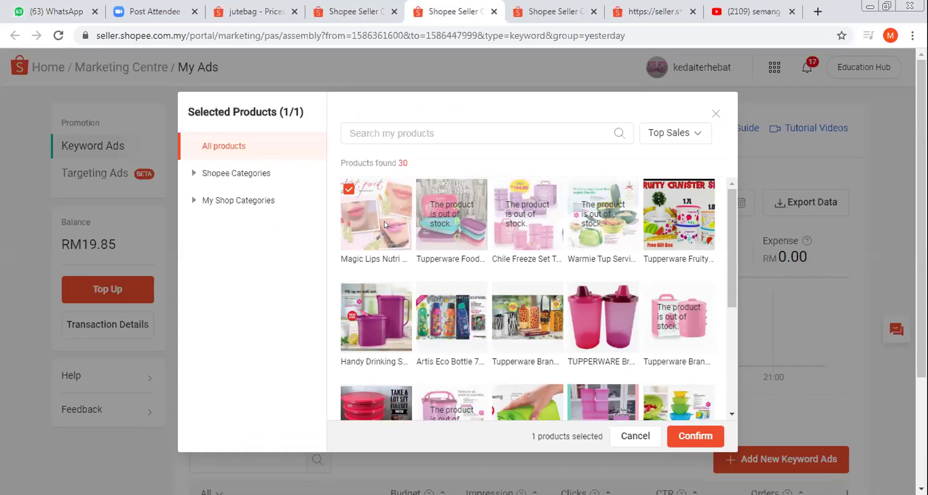
click(703, 434)
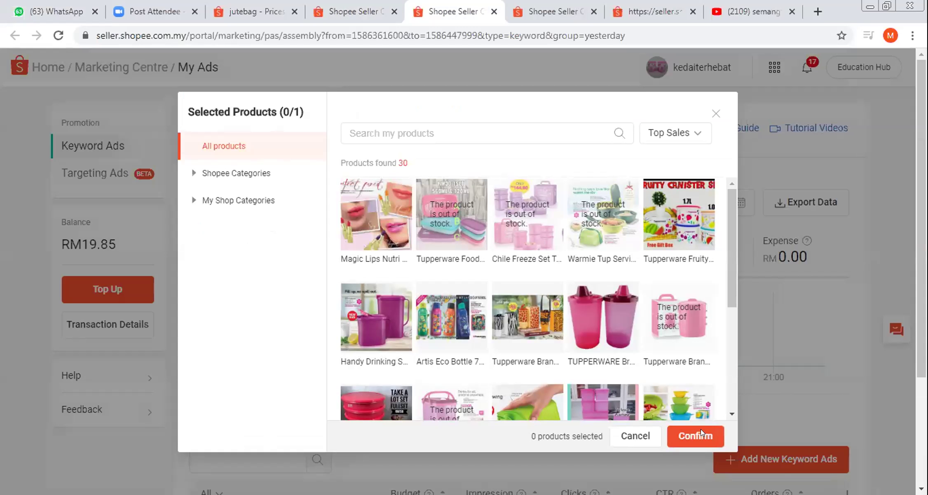
click(701, 432)
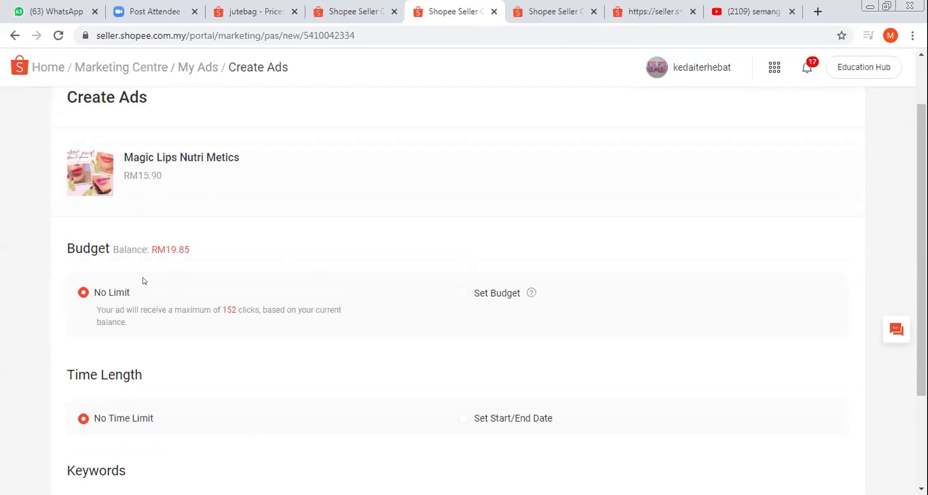
- Paste the Create Ads settings screenshot into the WhatsApp class group and caption it "3 Nie Jer yg kita kena Setting" with the line "1. bajet"
scroll(124, 291, down, 2)
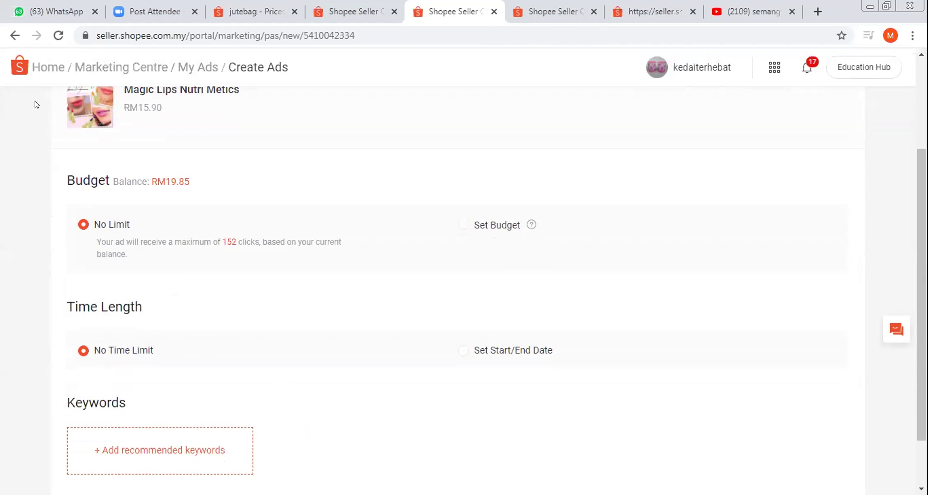
key(ctrl+1)
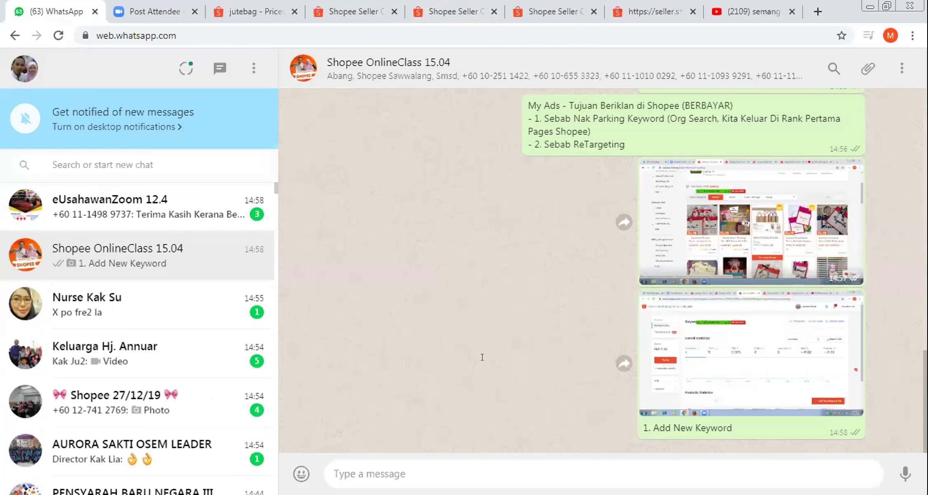
key(ctrl+v)
text(3 Nie Jer yg kita kena )
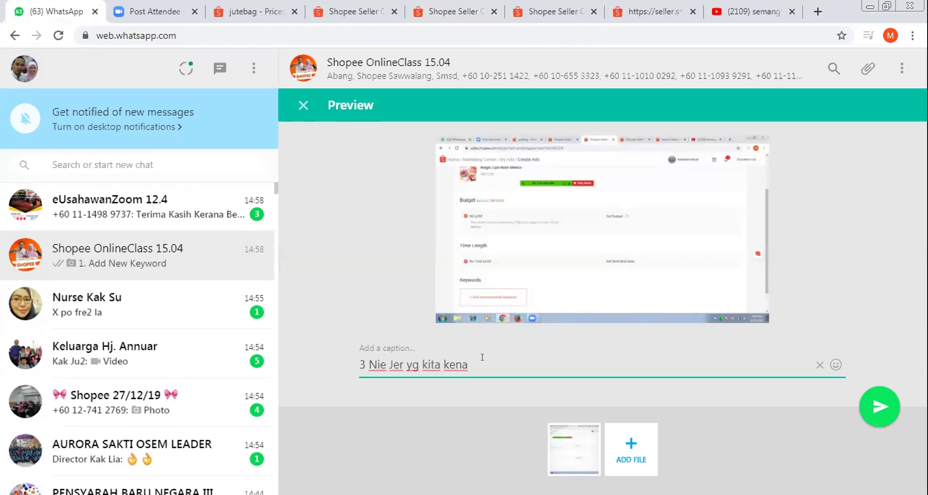
text(Setting)
key(shift+Return)
text(1. bajet)
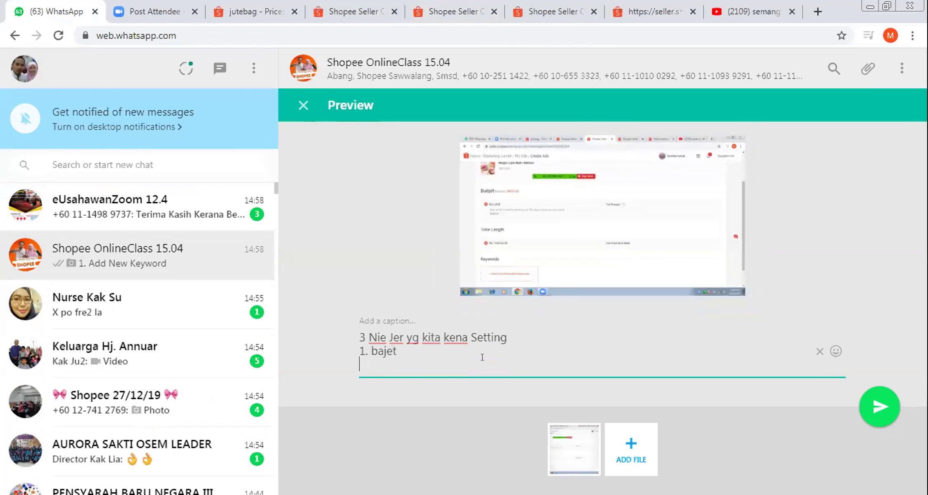
- Add the caption lines "2. Tempoh", "3. Keyword" and, after a blank line, "SELESAI", and send the screenshot
key(shift+Return)
text(2. Tempoh)
key(shift+Return)
text(3. Keywro)
key(BackSpace)
text(ord)
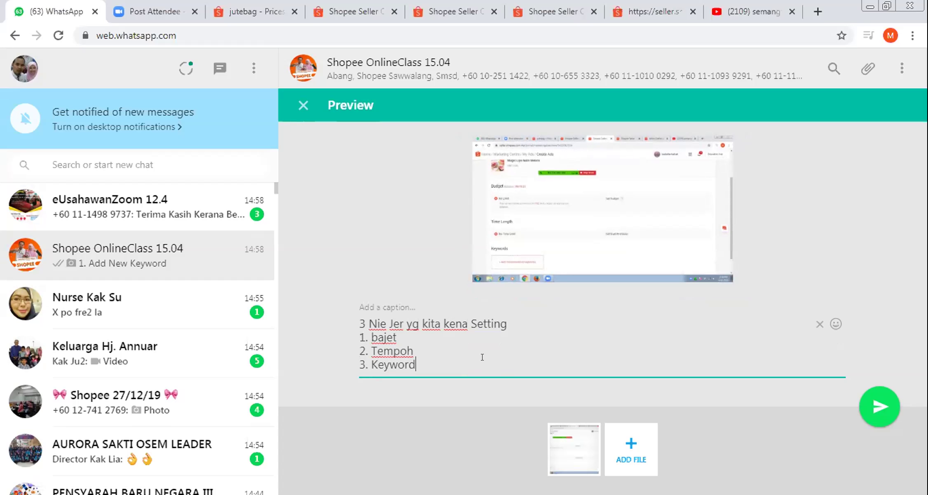
key(shift+Return)
key(shift+Return)
text(SELESAI)
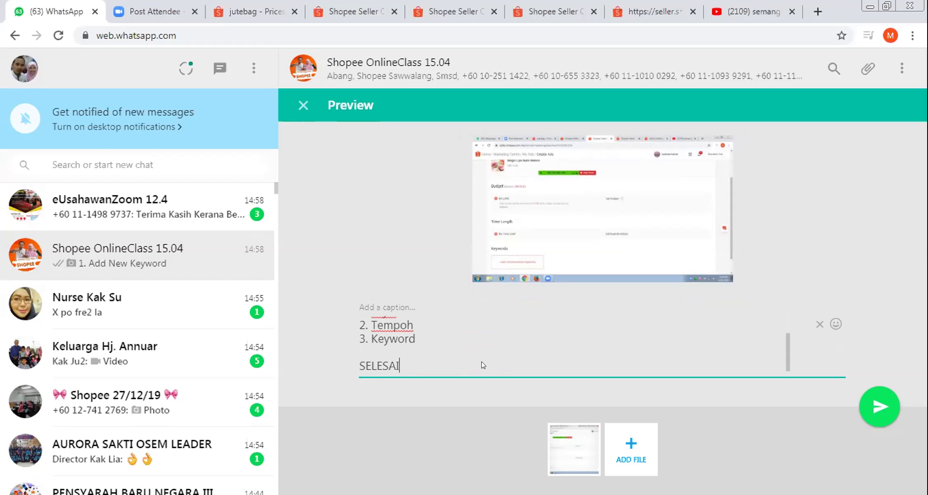
key(Return)
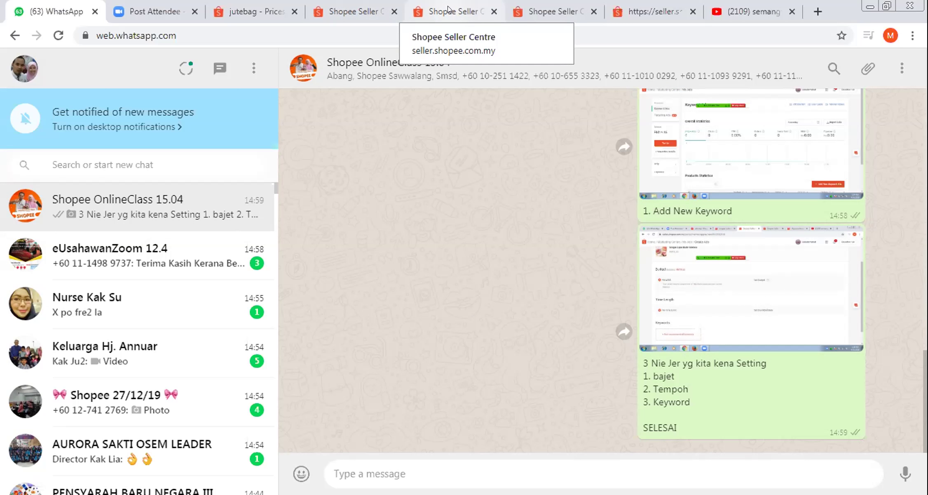
- Return to the Create Ads page, choose a set daily budget of RM 5.00 and highlight the click estimate beneath it
click(535, 12)
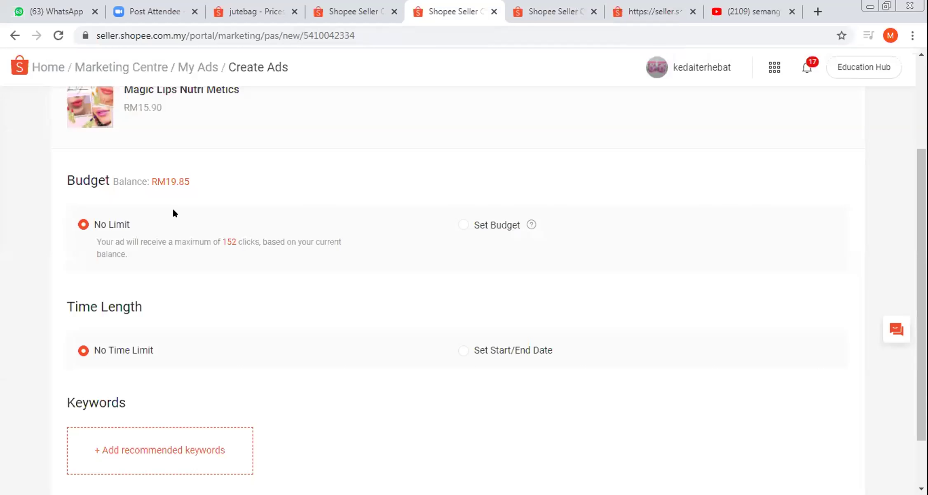
click(463, 224)
click(528, 246)
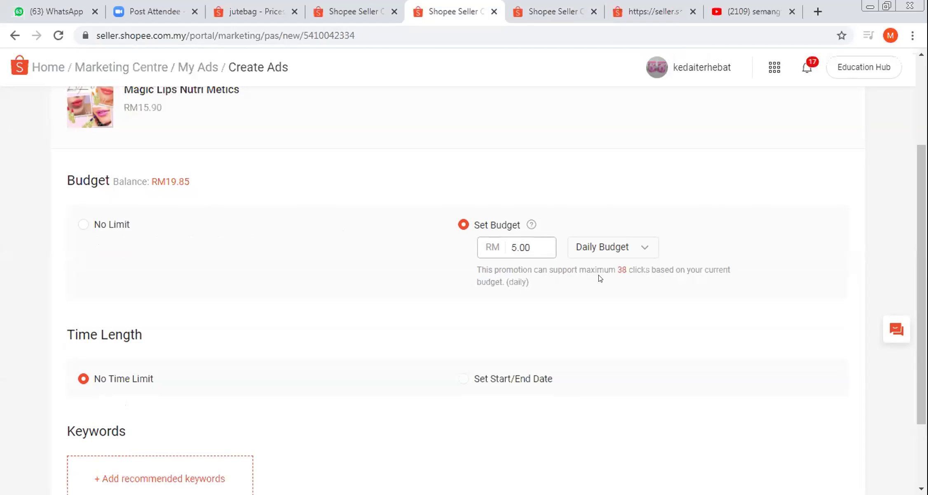
drag(533, 281, 472, 269)
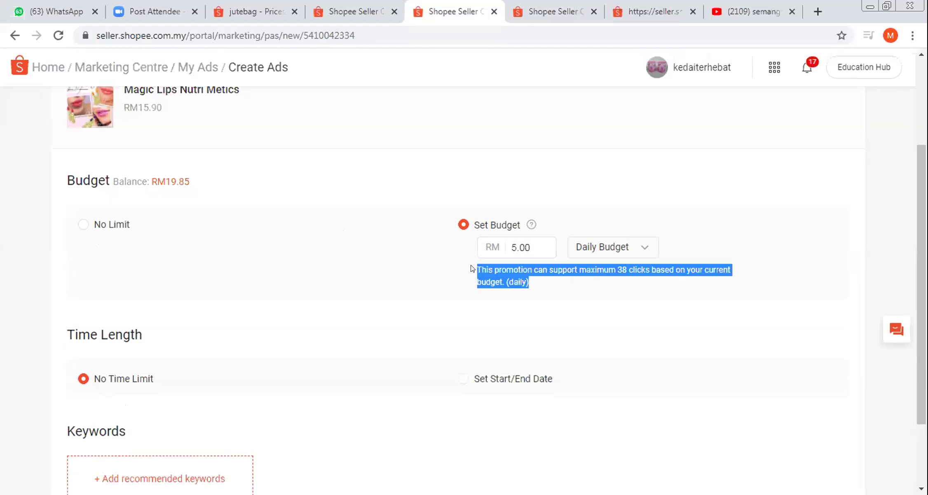
- Try daily budgets of RM 10.00 and RM 3.00 for the ad, and return the budget to RM 5.00
click(506, 245)
drag(518, 247, 504, 247)
text(10)
click(567, 312)
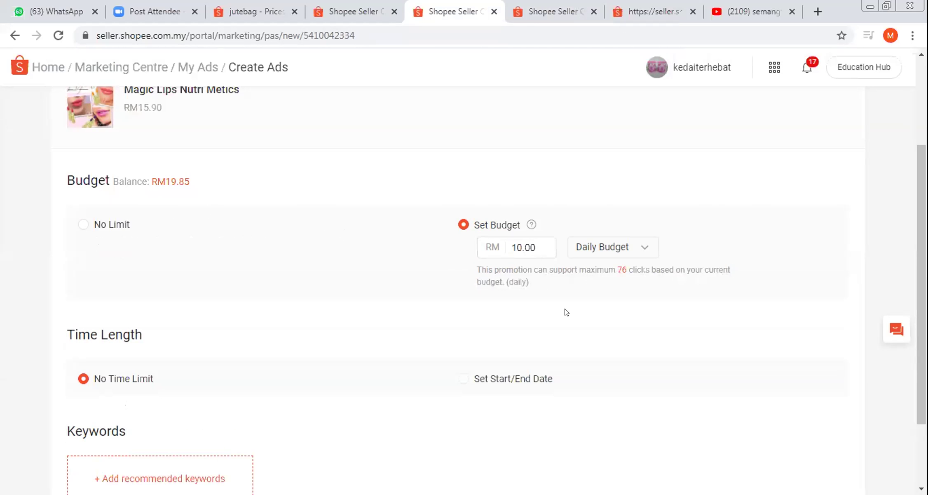
click(516, 245)
drag(519, 247, 472, 246)
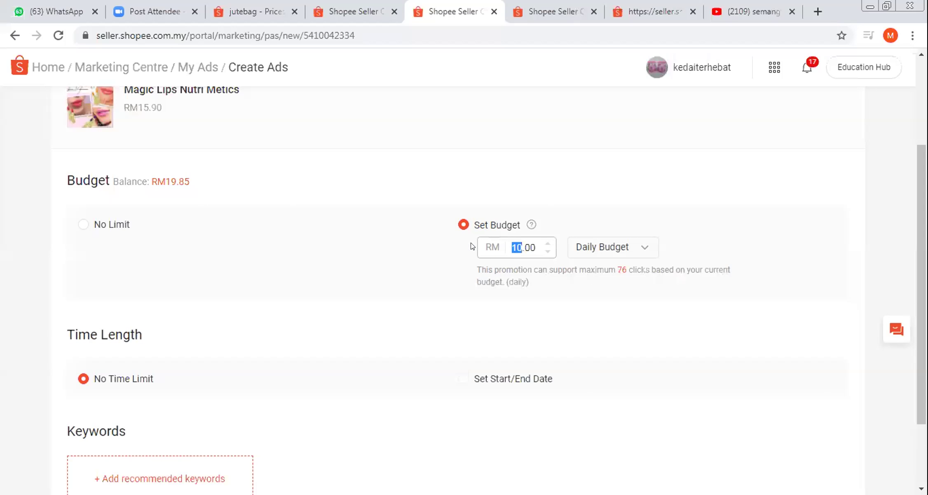
text(3)
click(602, 277)
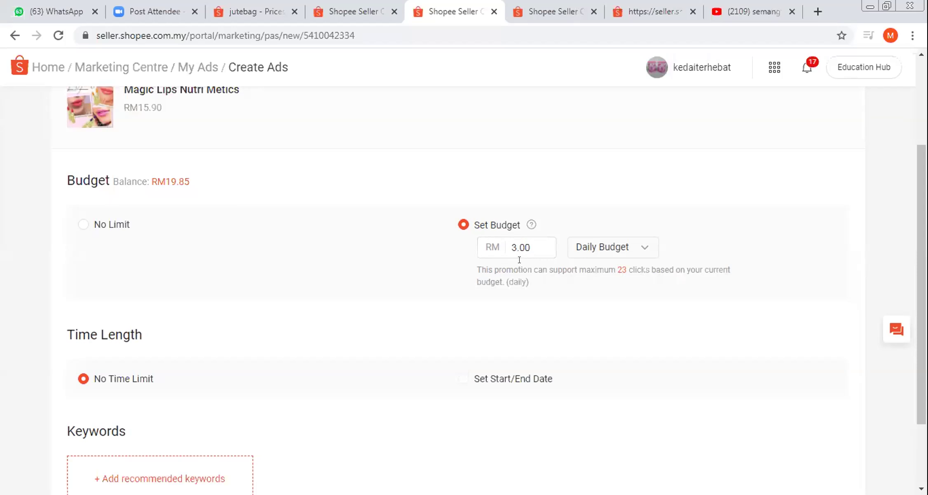
drag(515, 243, 517, 233)
text(5)
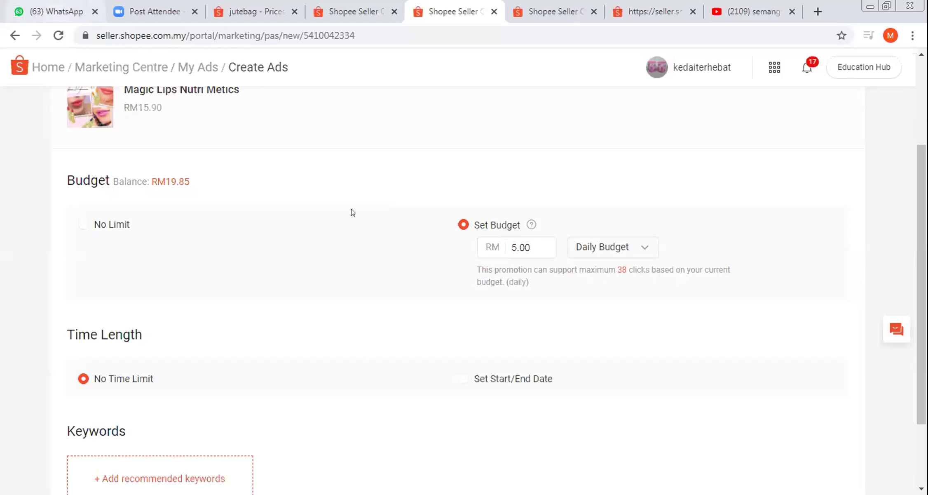
- Switch to the WhatsApp class group and send the question "Ada soalan ttg Bajet?"
key(ctrl+1)
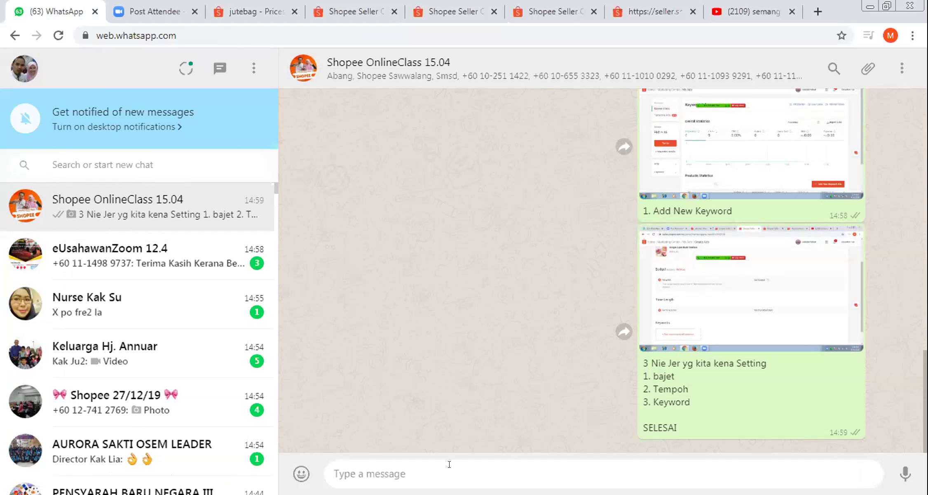
text(Ada s)
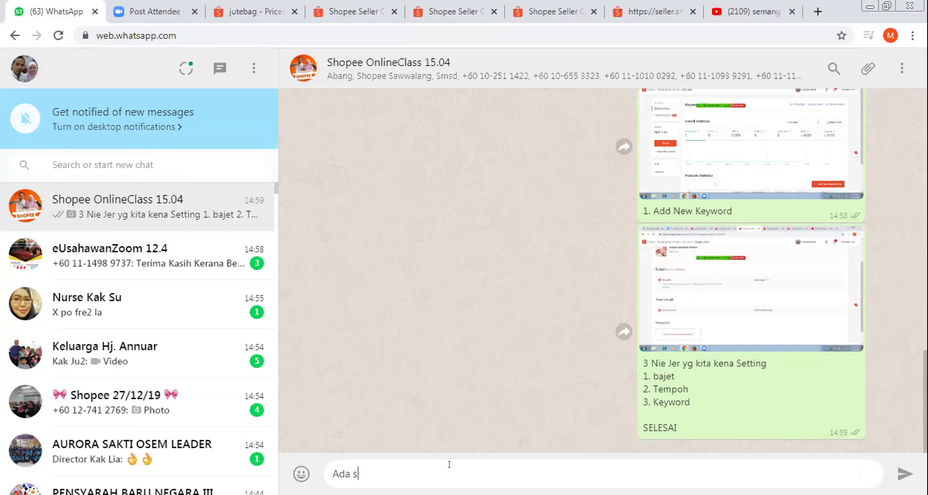
text(oalan ttg Bajet?)
key(Return)
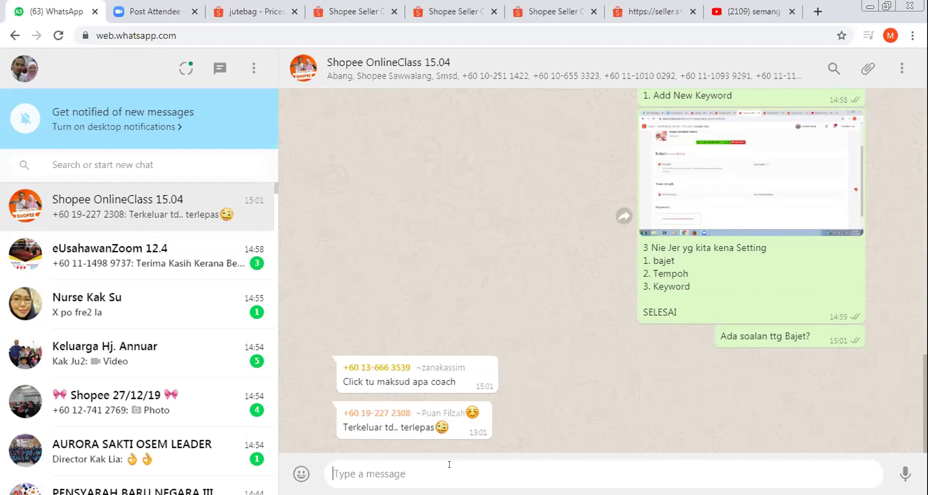
- Reply in the class group with "Apa yg terlepas tu puan" followed by a separate message "kihkihkih"
text(Apa yg t)
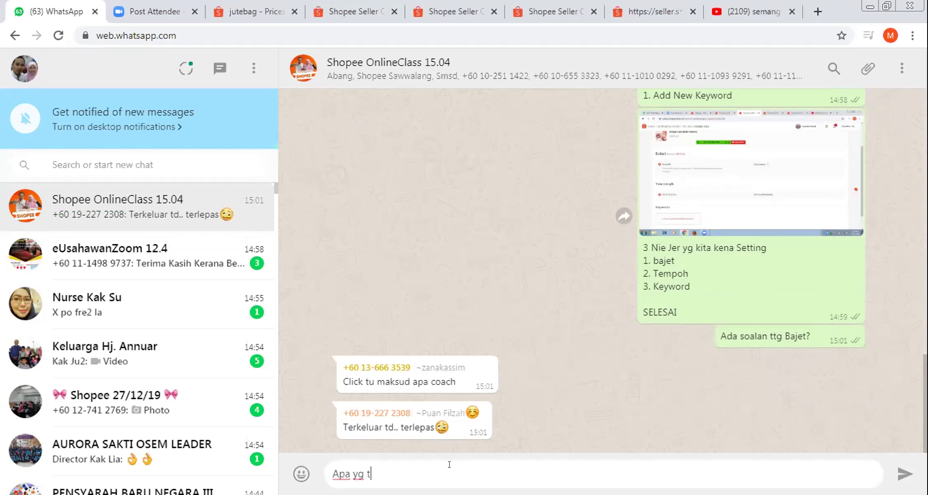
text(erlepas tu uan)
key(BackSpace)
key(BackSpace)
key(BackSpace)
text(puan)
key(Return)
text(k)
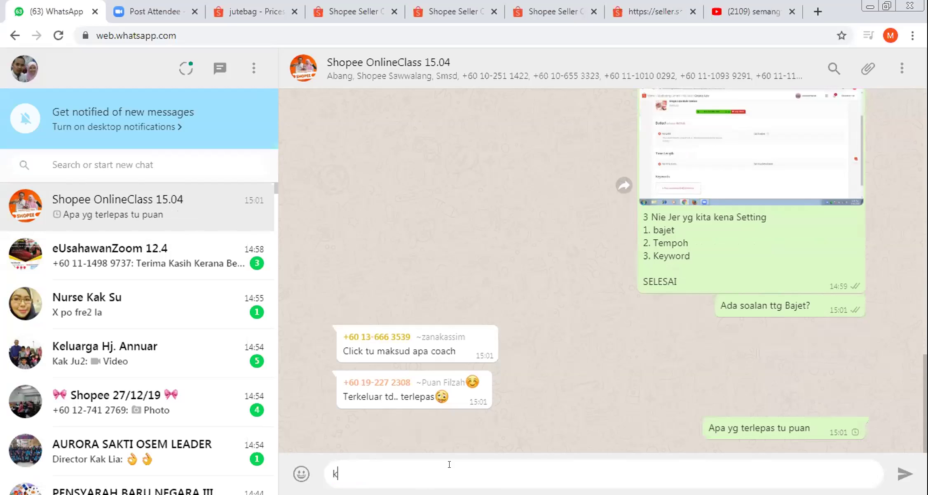
text(ihkihkih)
key(Return)
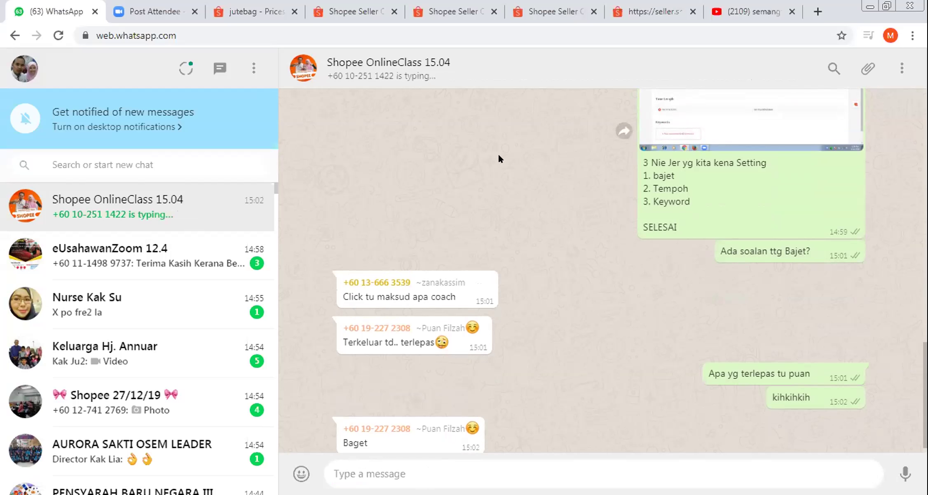
- Go back to the Create Ads page and point out the daily budget amount and its maximum click estimate
click(463, 6)
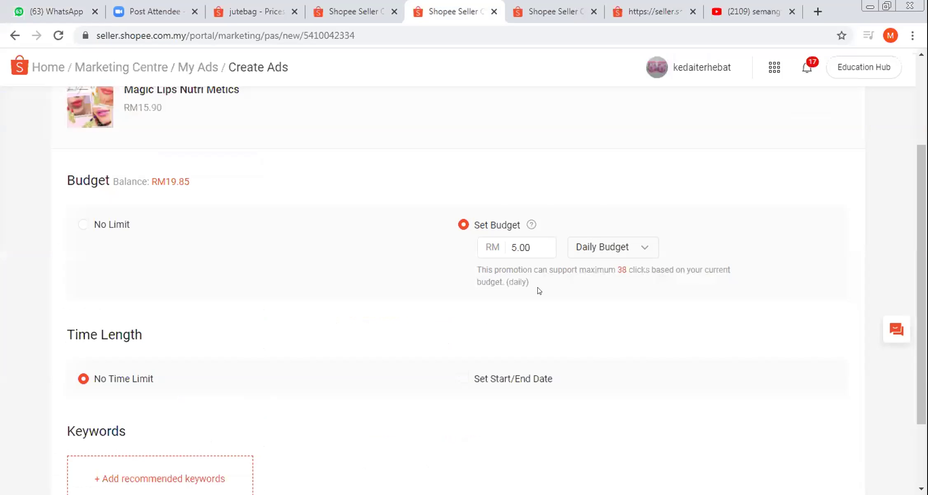
click(515, 247)
double_click(621, 270)
click(655, 285)
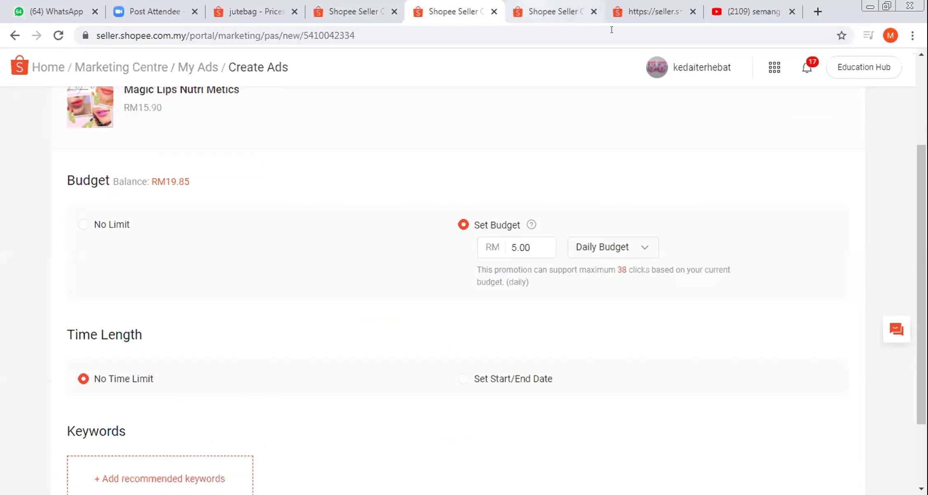
- Close the extra My Ads tab with the open product selection and go back to the Marketing Centre page
key(ctrl+Tab)
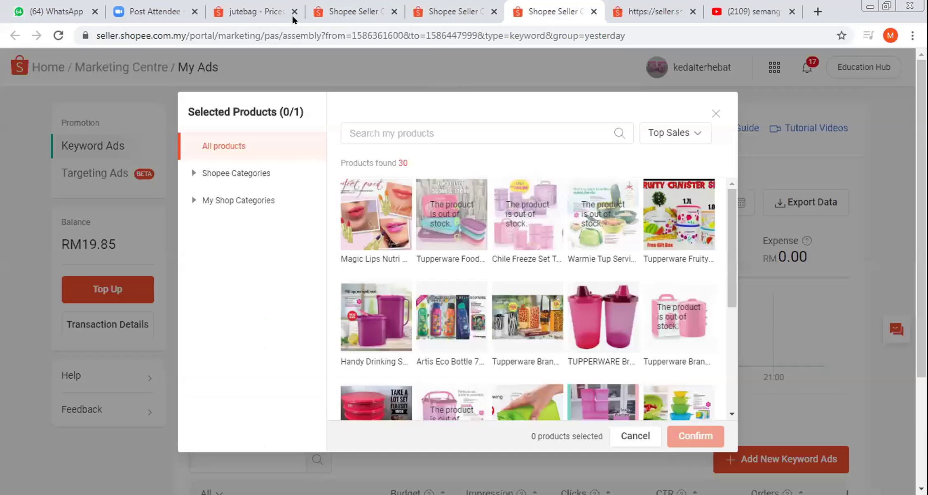
key(ctrl+w)
key(ctrl+shift+Tab)
key(ctrl+shift+Tab)
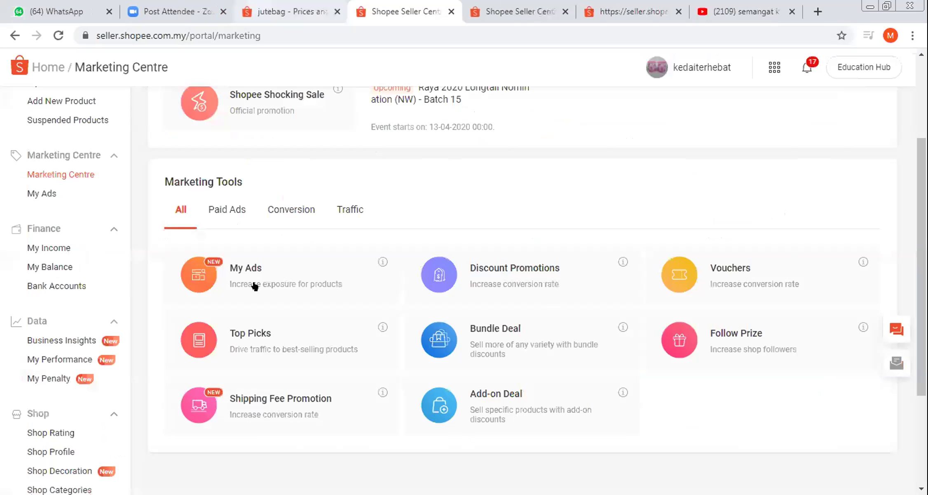
- Look over the jutebag search results, including the listings marked Iklan, to explain ad clicks
key(ctrl+shift+Tab)
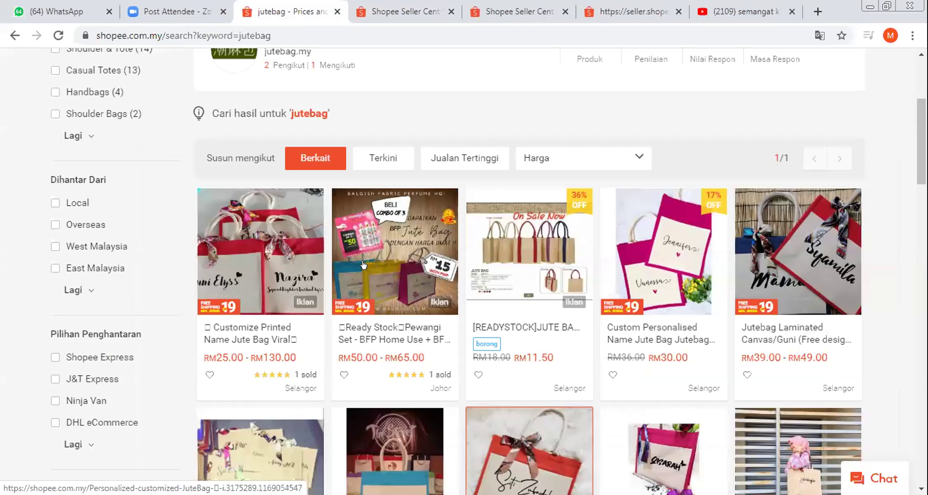
scroll(496, 351, down, 4)
scroll(507, 322, up, 4)
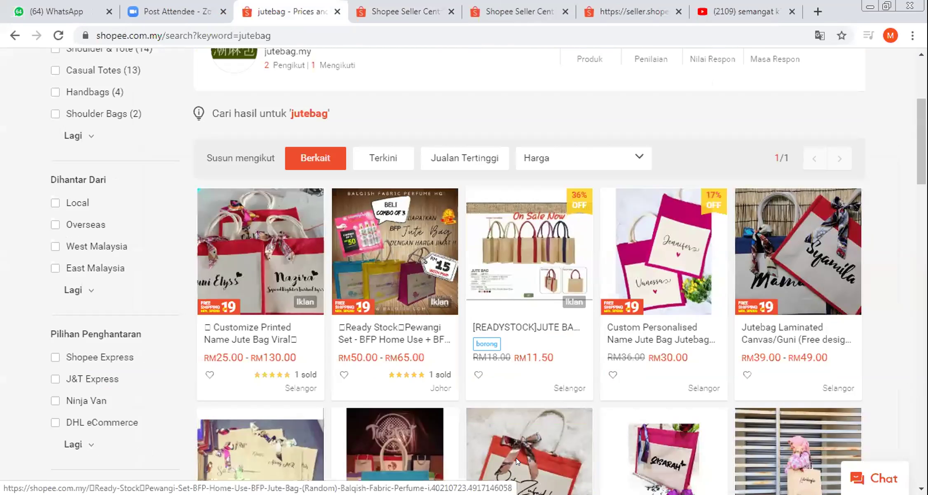
- In the WhatsApp class group, draft "Keluar sahaja kepada customer" with the line "1. CUSTOMER CARI BARANG" above it
key(ctrl+1)
text(sahaja kepada customer)
key(Home)
key(shift+Return)
key(Up)
text(C)
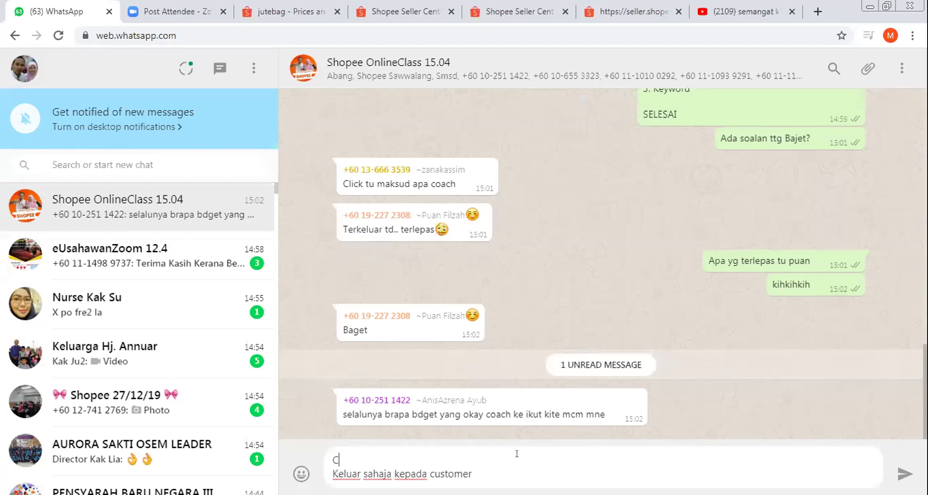
text(UTOMER CARI B)
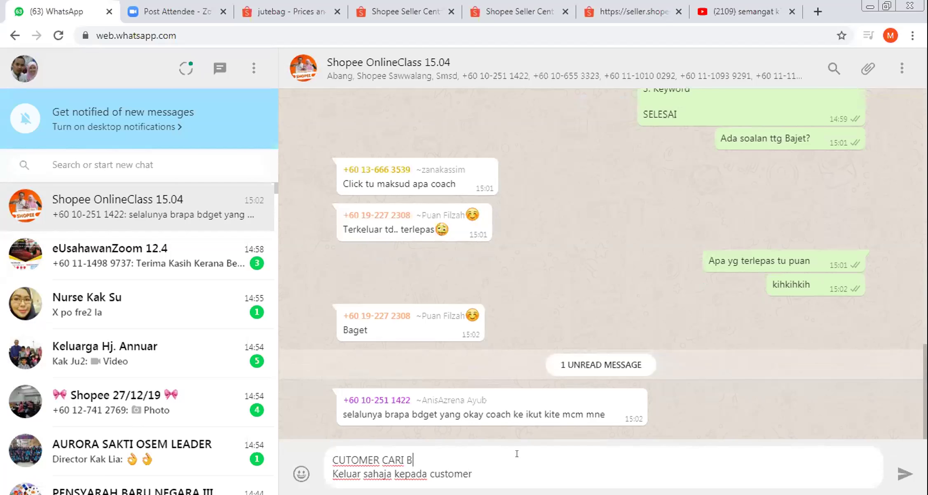
text(ARANG)
key(Home)
text(1.)
key(Right)
text(S)
key(Down)
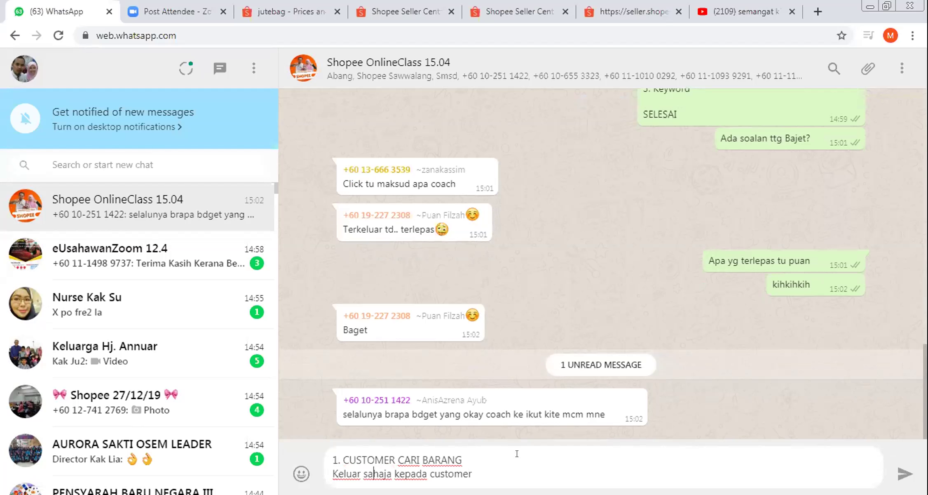
- Put "2. Shopee" at the start of the draft's second line
key(Right)
key(Right)
key(Right)
key(Right)
key(Right)
key(Right)
key(Right)
text(2. Shopee)
key(Right)
key(Right)
key(Right)
key(Right)
key(Right)
key(Left)
key(Left)
key(Left)
key(Left)
key(Left)
- Replace "Keluar sahaja" with "PAPARKAN" in the second line and add a third line "3. CUSTOMER KLIK"
key(shift+Right)
key(shift+Right)
key(shift+Right)
key(shift+Right)
key(shift+Right)
key(shift+Right)
key(shift+Right)
key(shift+Right)
key(shift+Right)
key(shift+Right)
key(shift+Right)
key(shift+Right)
key(shift+Right)
key(shift+Right)
key(shift+Right)
key(shift+Right)
key(shift+Right)
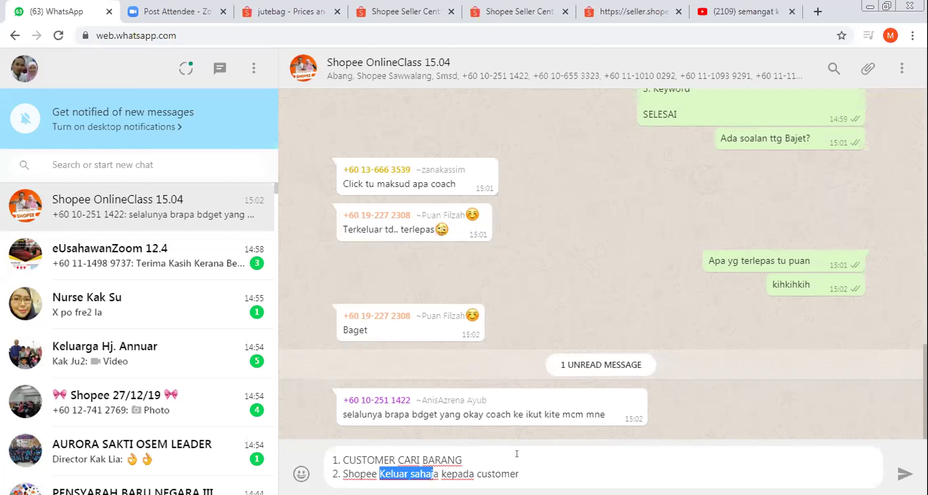
key(shift+Left)
key(shift+Left)
key(shift+Left)
key(shift+Left)
text(PAPARKAN)
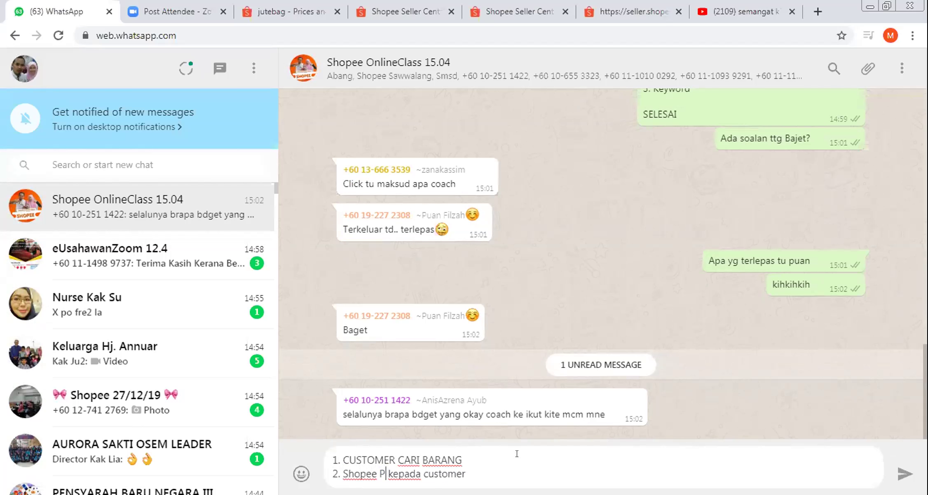
key(End)
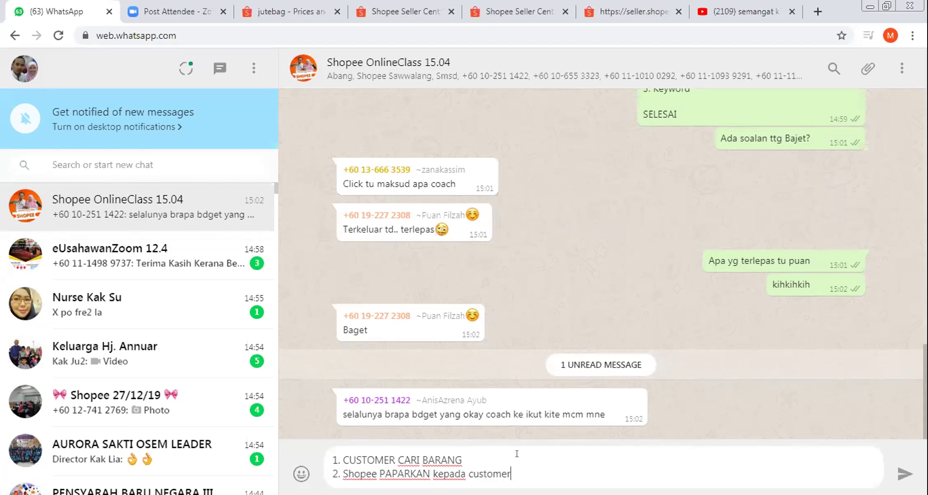
key(shift+Return)
text(CUSTOMER KLIK)
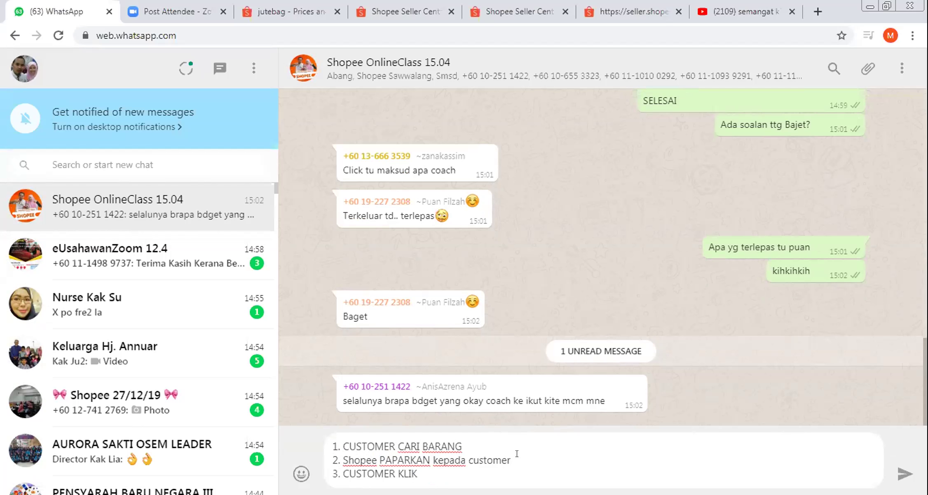
- Append "(Impression)" to the draft's second line and "(Click)" to the third, and send the message
key(Up)
key(Right)
key(Right)
key(Right)
key(Right)
key(Right)
key(Right)
key(Right)
key(Right)
key(Right)
key(Right)
key(Right)
key(Right)
key(Right)
key(Right)
key(Right)
key(Right)
key(Right)
key(Right)
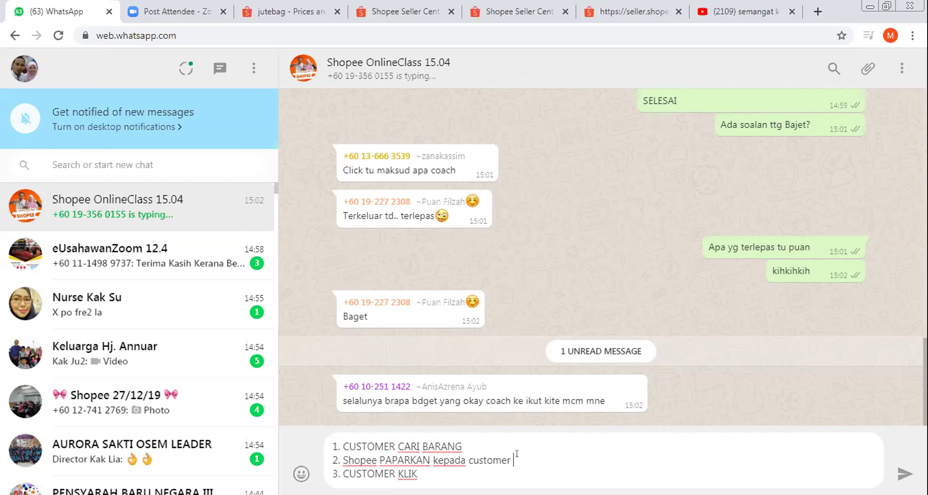
text((Imp)
text(ression) 3.)
text( CUSTOMER KLIK (Click))
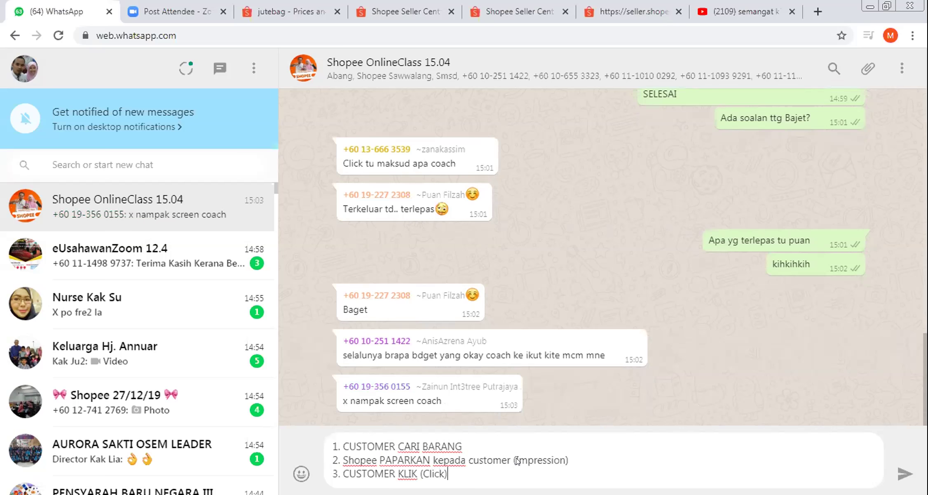
key(Return)
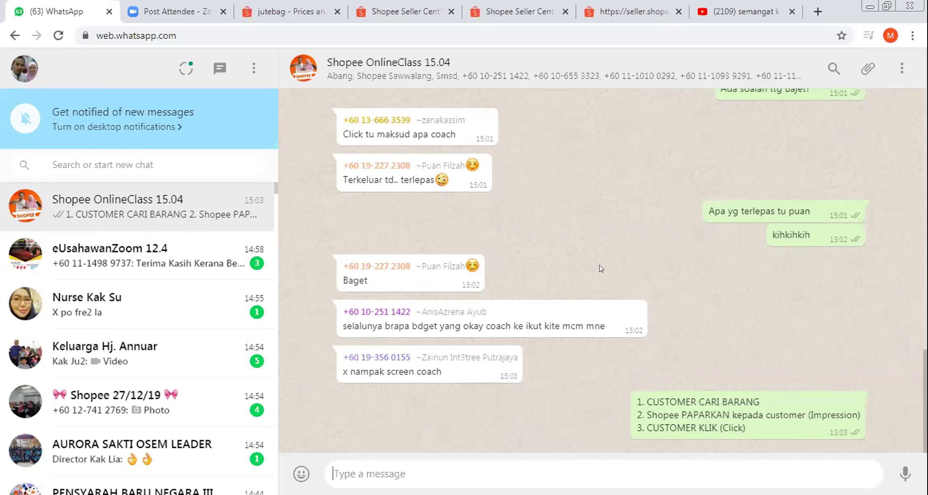
- Reply to the member's quoted question about a suitable budget with "Bajet nie ikut kita"
click(634, 310)
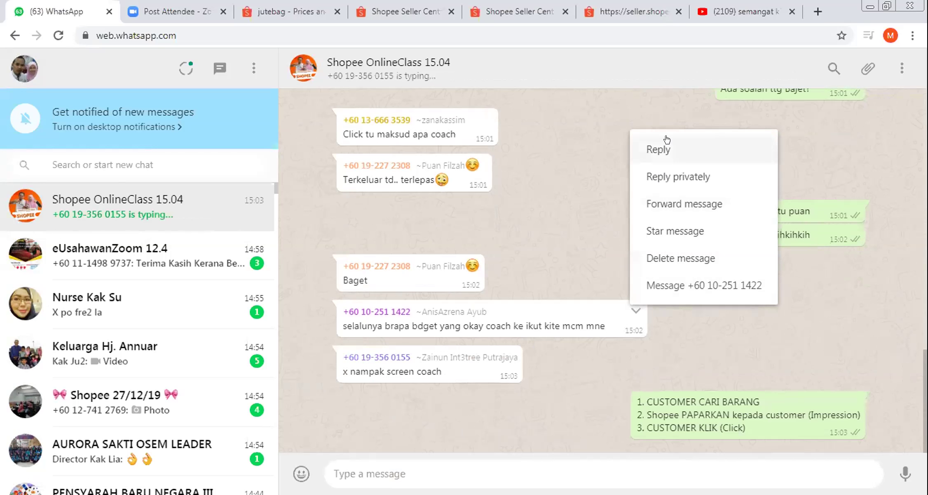
click(665, 137)
text(B)
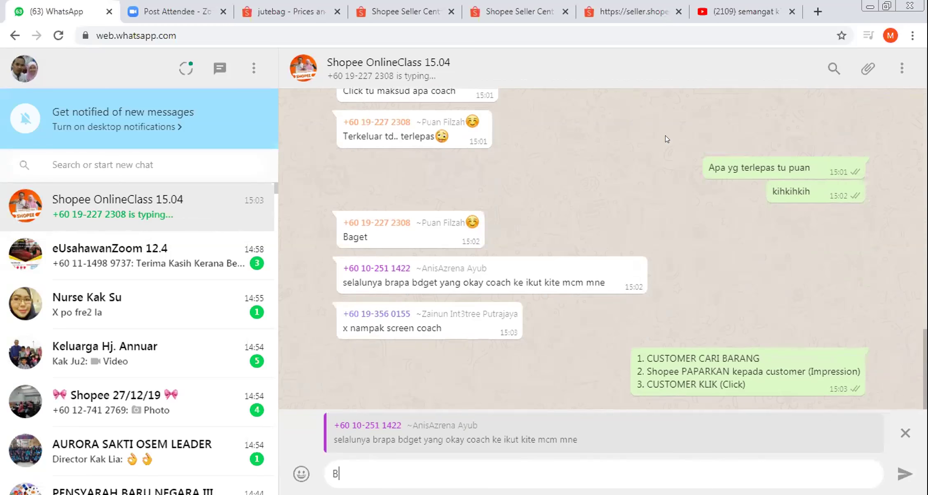
text(ajet nie ikut kita)
key(Return)
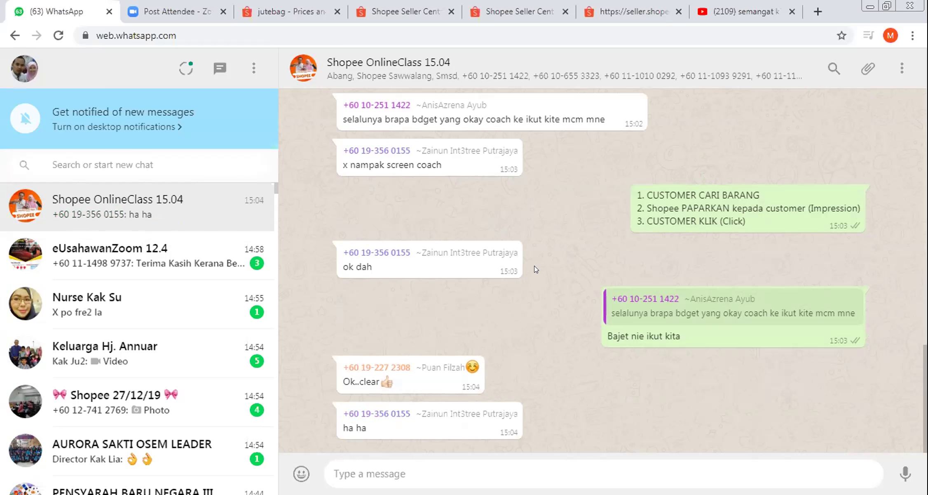
- Check the budget settings on the Create Ads page and send the class group "Shopee akan charge Mengikut Impression & klik"
click(414, 8)
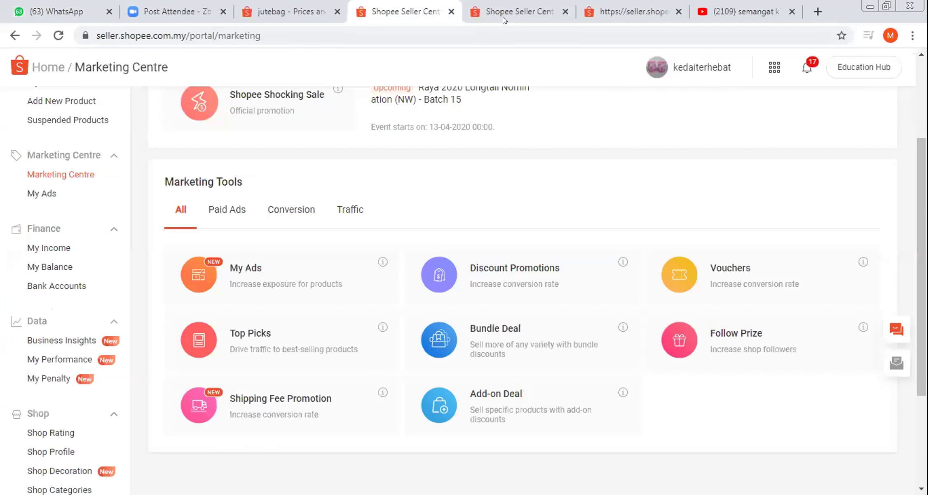
click(503, 13)
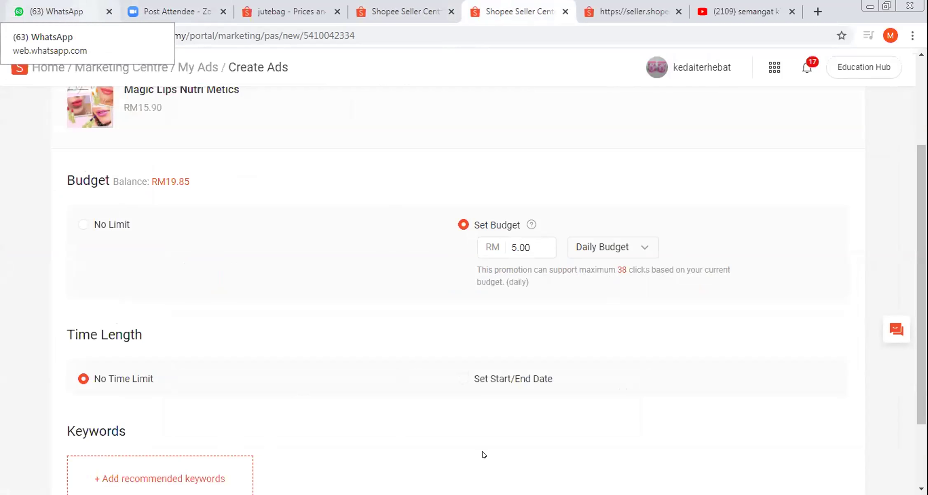
key(ctrl+1)
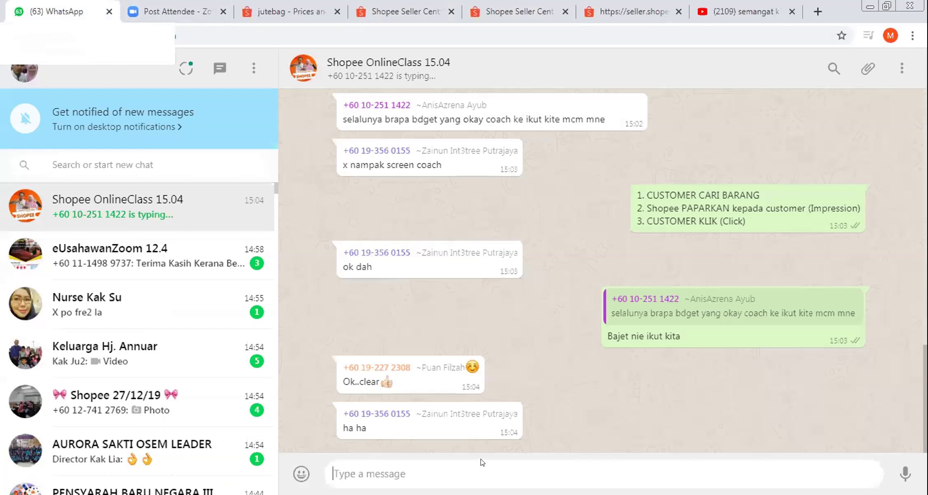
text(Shopee akan charge Me)
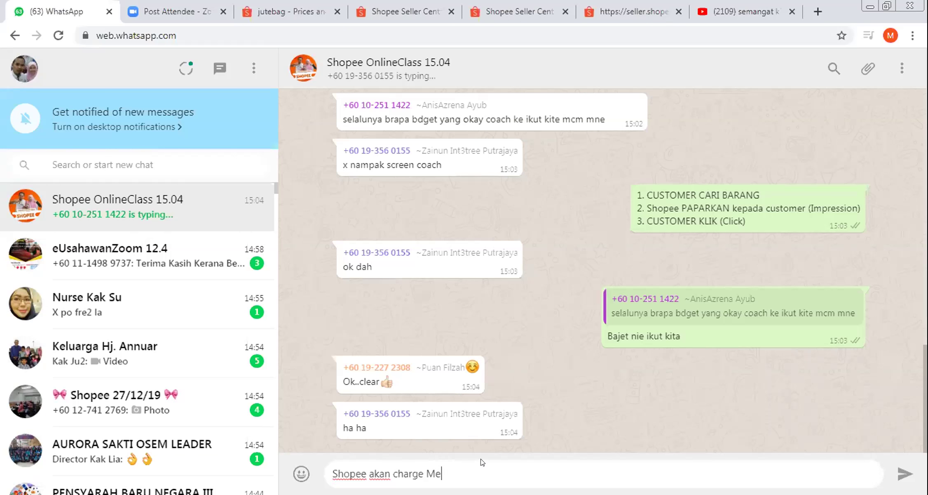
text(ngikut Imp)
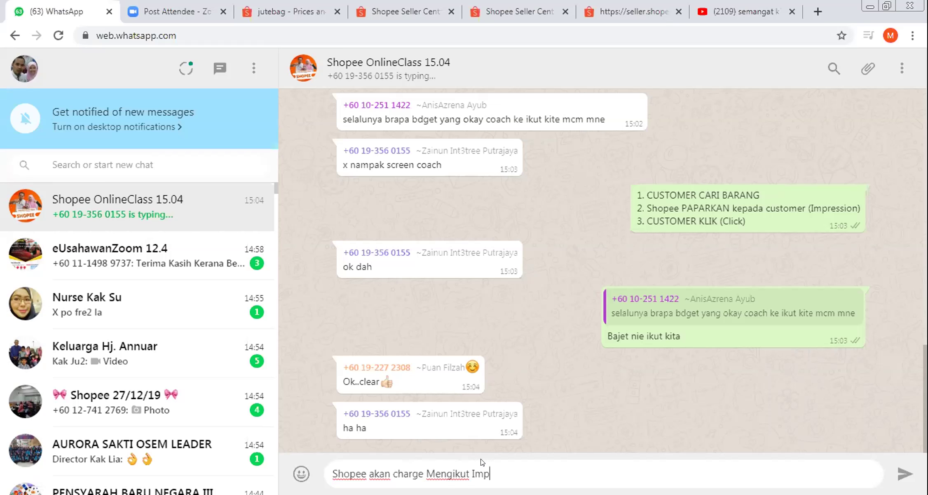
text(ression & klik)
key(Return)
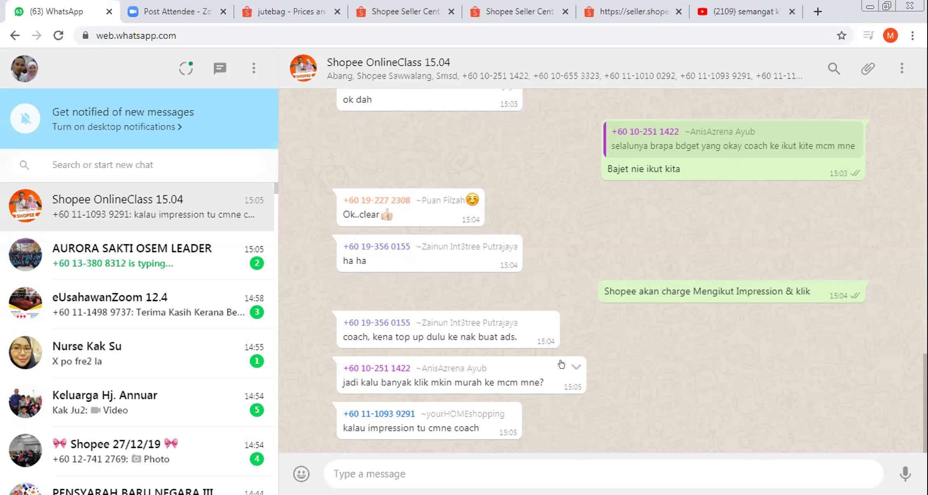
- Reply to the quoted question about more clicks being cheaper with "nie fb. Banyak klik, maka ia makin murah"
click(574, 366)
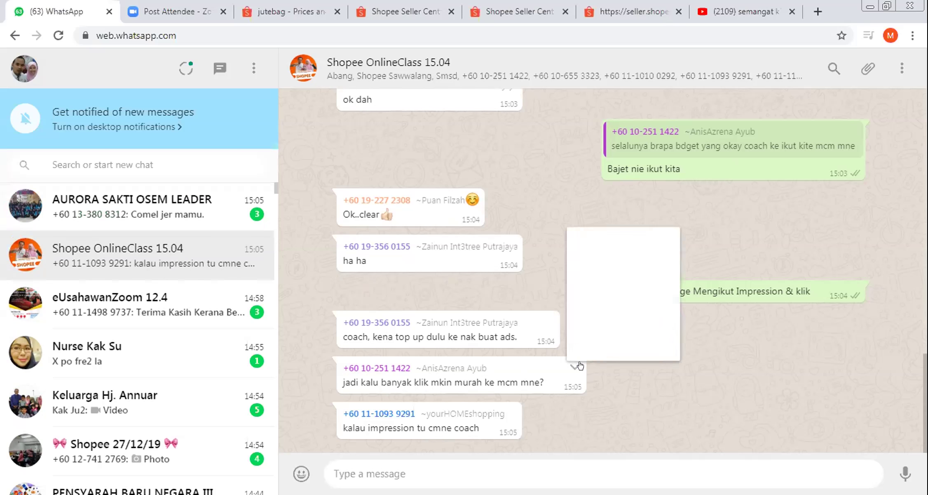
click(609, 209)
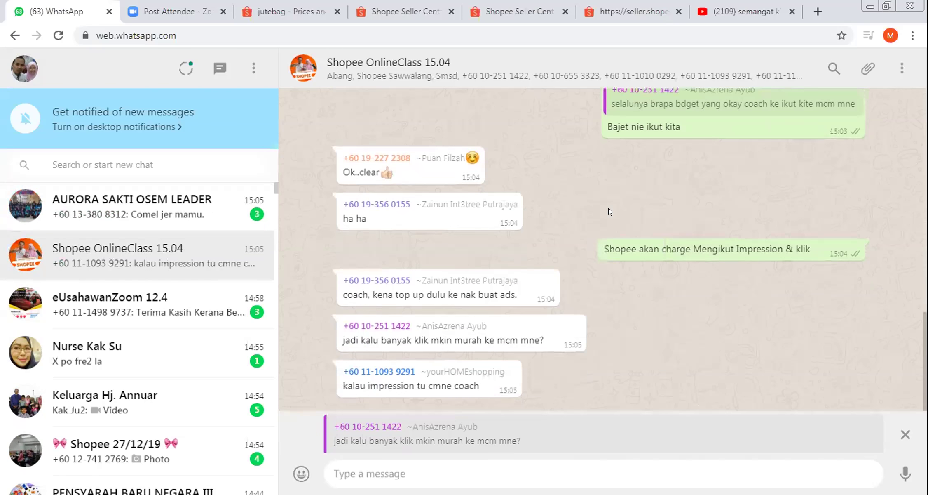
text(nie fb)
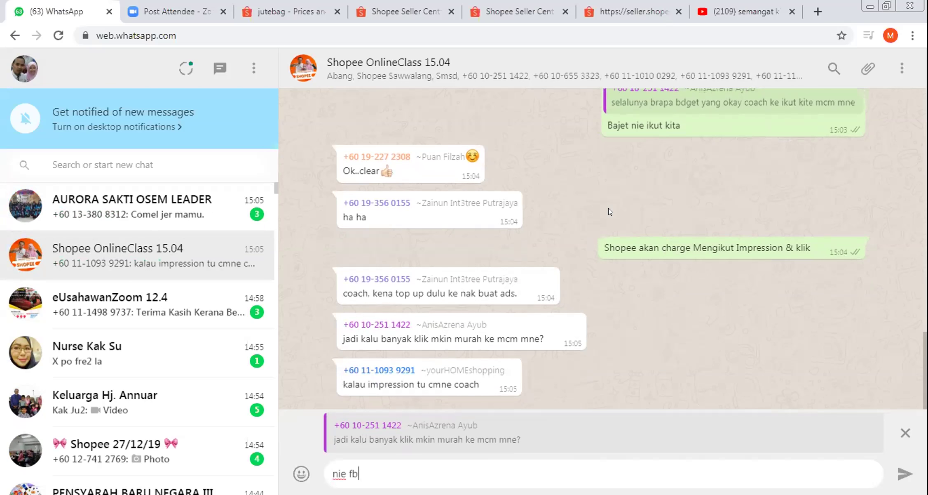
text(. Banyak klik, maka i)
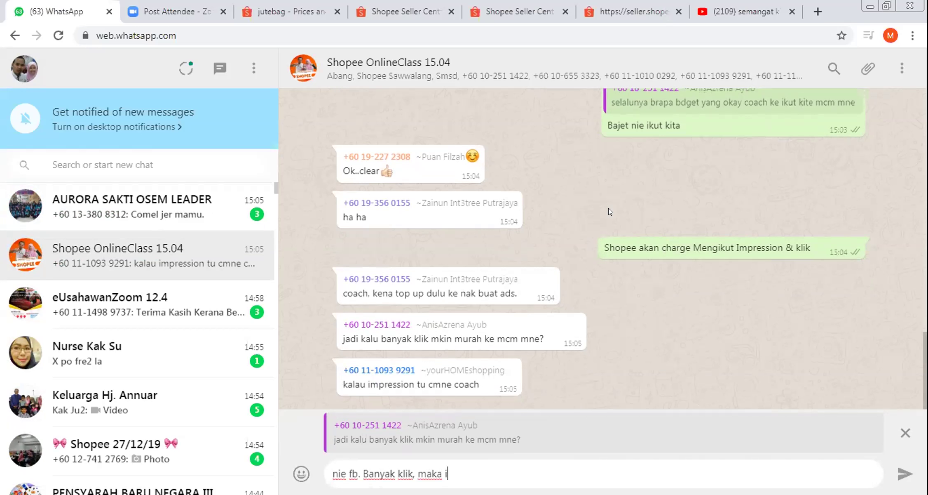
text(a makin murah)
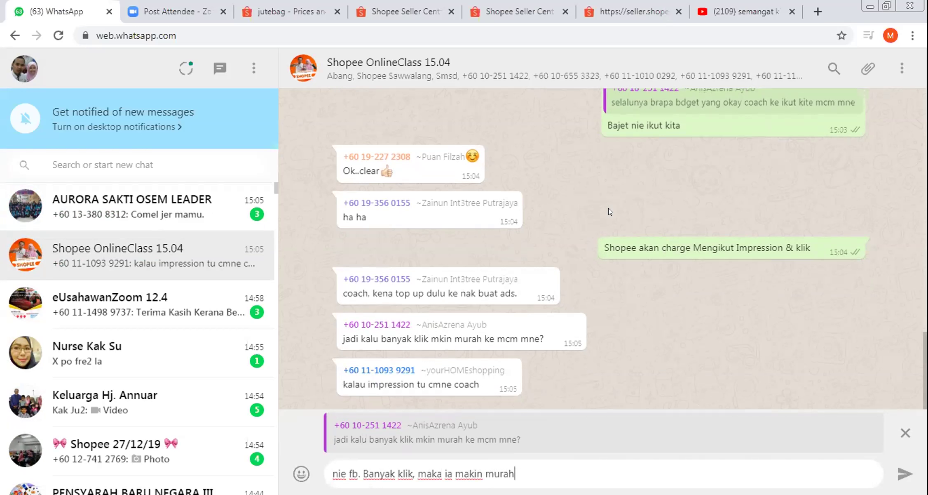
key(Return)
- Send the group two separate messages: "Kalo Shopee: memang gitu jer" and "RM 5 = 38 klik"
text(Kal)
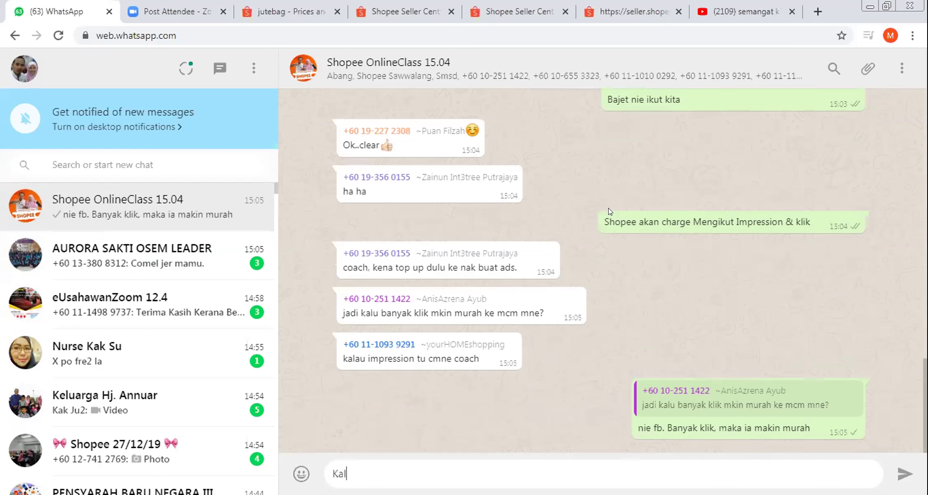
text(o Shopee: )
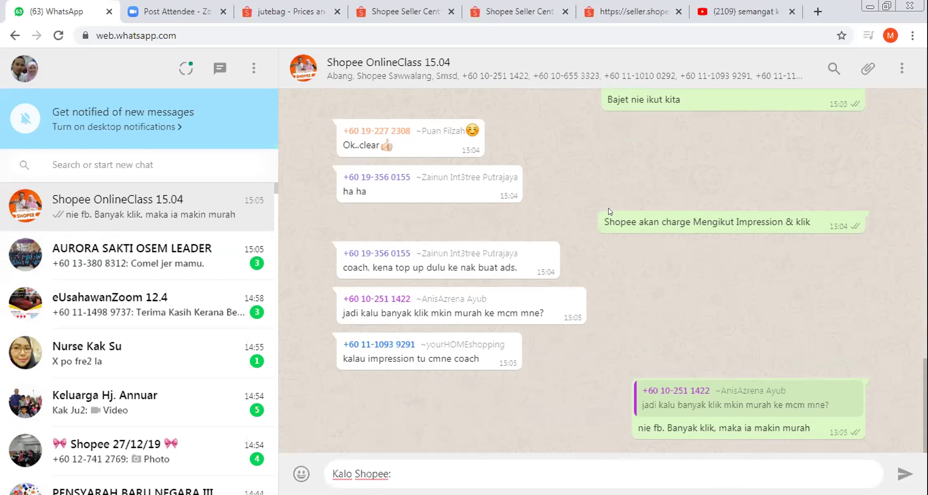
text(memang gitu jer)
key(Return)
text(RM 5 = 3)
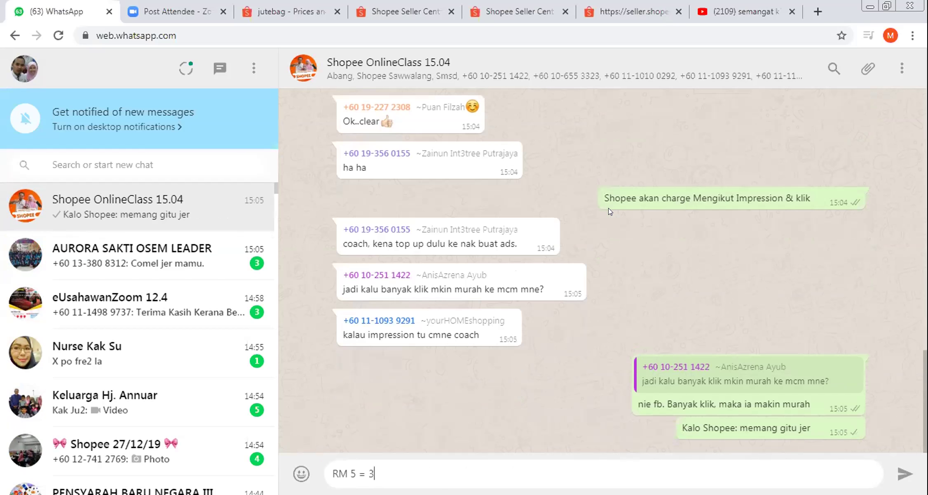
text(8 klik)
key(Return)
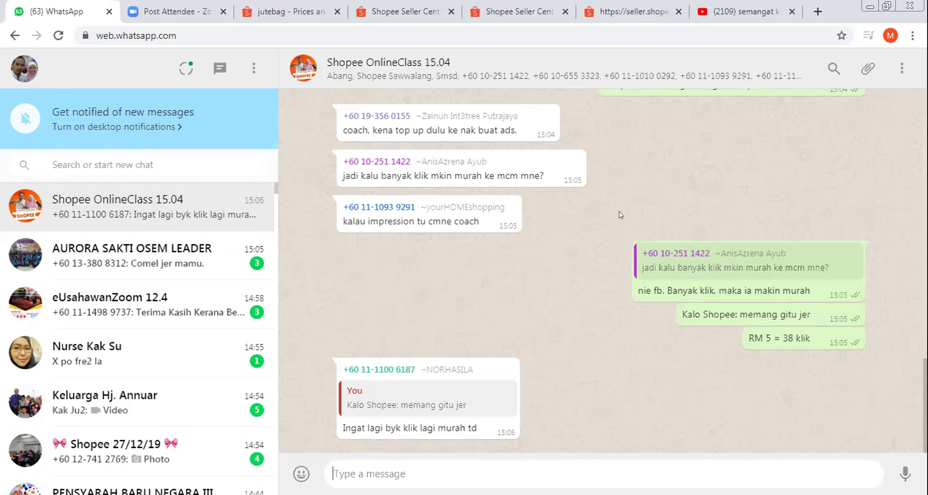
- Look back over the recent group questions and send "Kalo fb=Memang. Lagi banyak klik, lagi murah"
scroll(620, 211, up, 3)
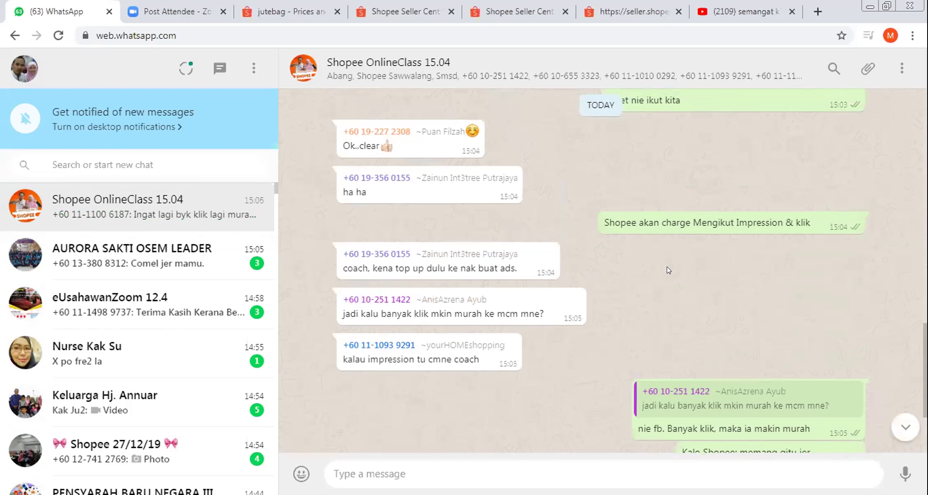
scroll(668, 266, up, 1)
scroll(670, 260, down, 1)
scroll(670, 260, down, 3)
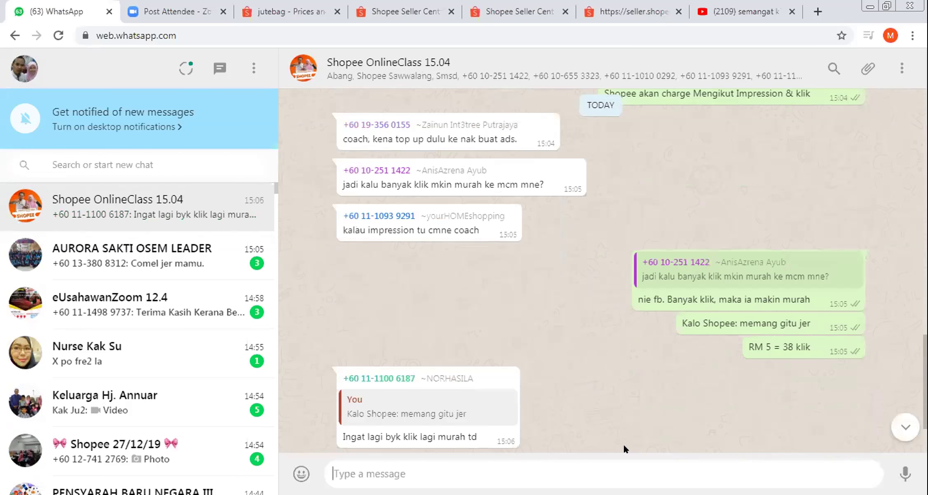
text(Kalo fb)
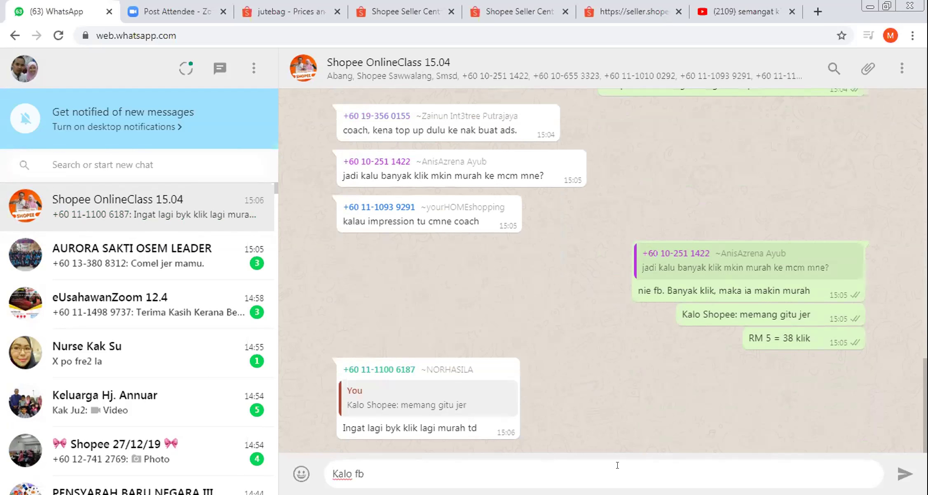
text(=Memang. Lagi)
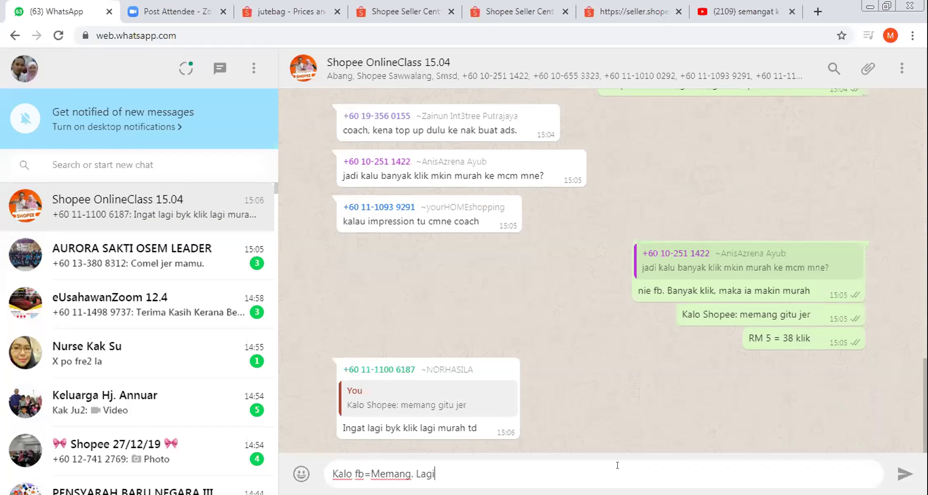
text( banyak klik)
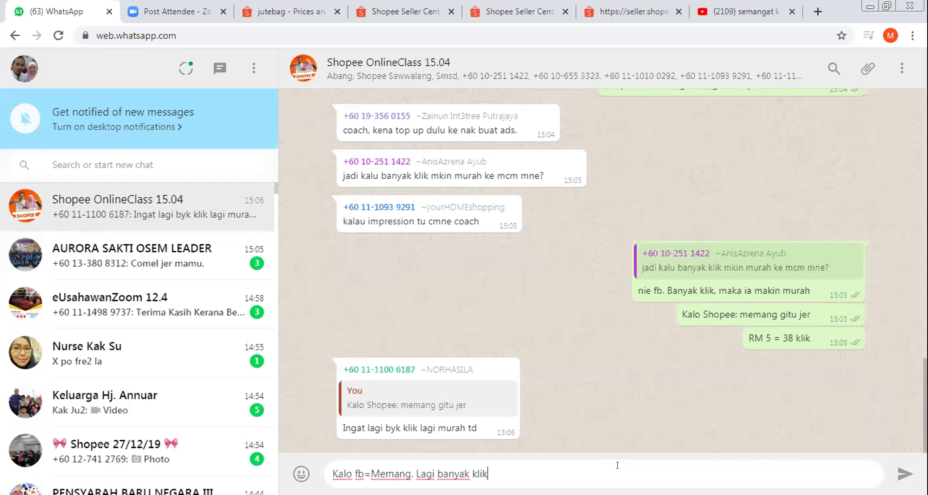
text(, lagi murah)
key(Return)
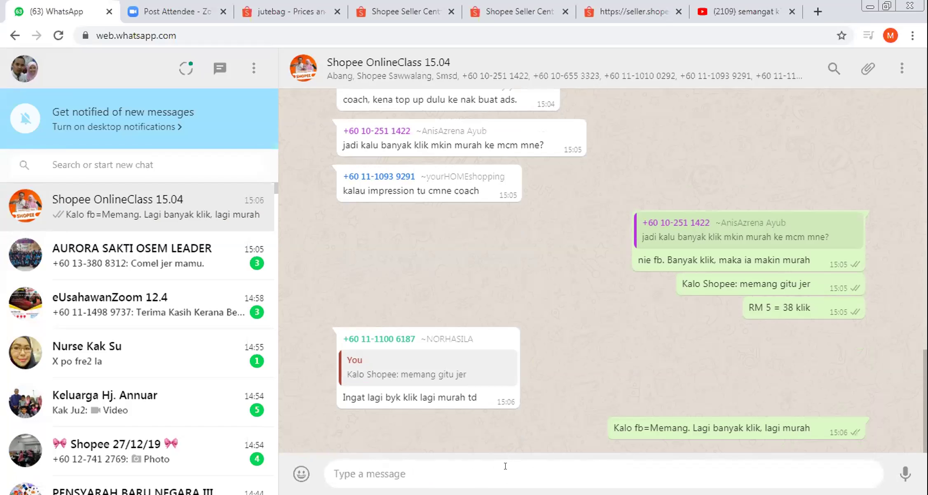
- Send the class group a two-line message: "fb => Kita Perkenalkan Produk kita pada org" and "Shopee => Orang tu dtg cari produk kita"
text(fb =)
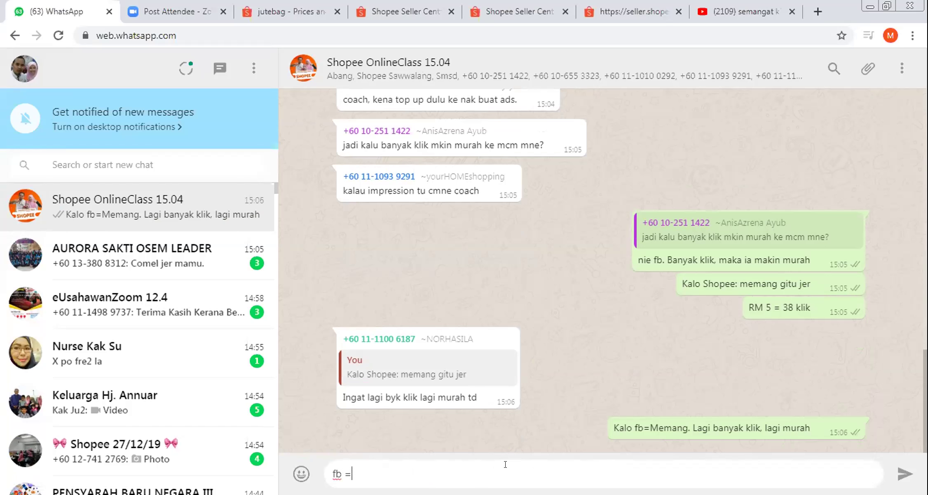
text(> Kita)
text(Perkenalkan Pr)
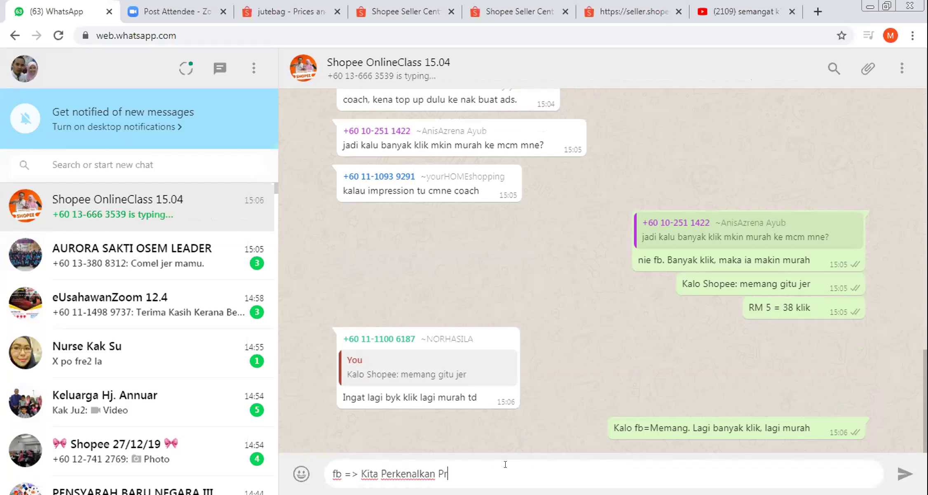
text(oduk kita pada org)
key(shift+Return)
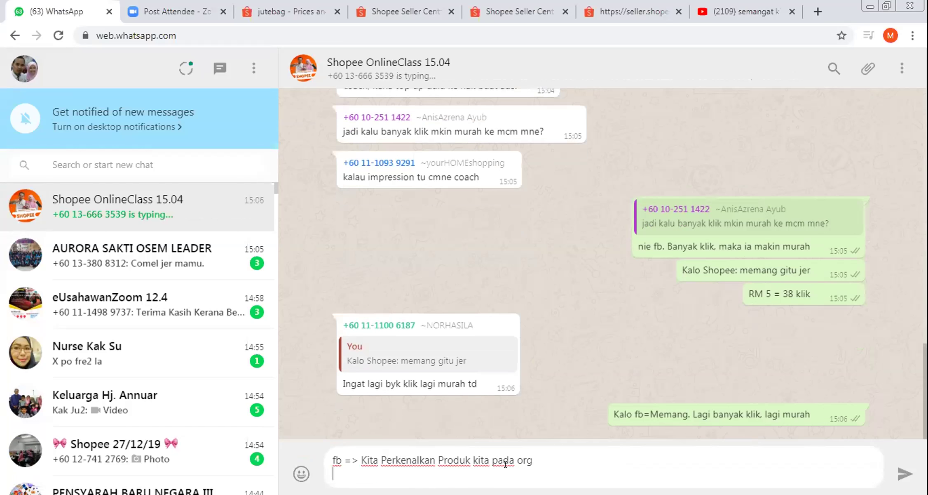
text(Shopee => Orang tu dtg )
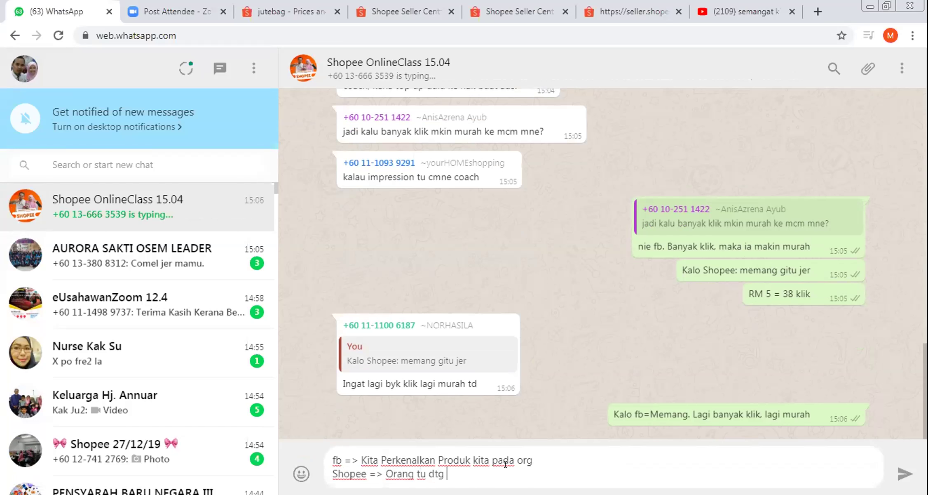
text(cari produk kita)
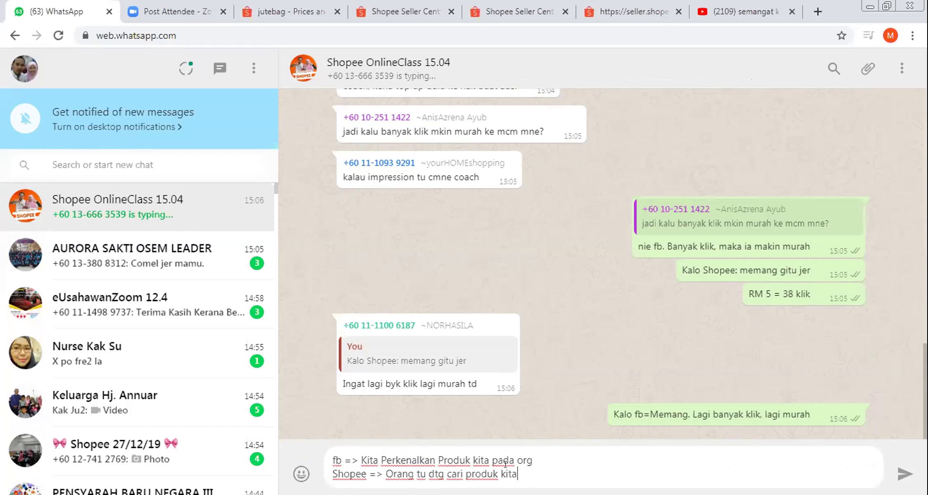
key(Return)
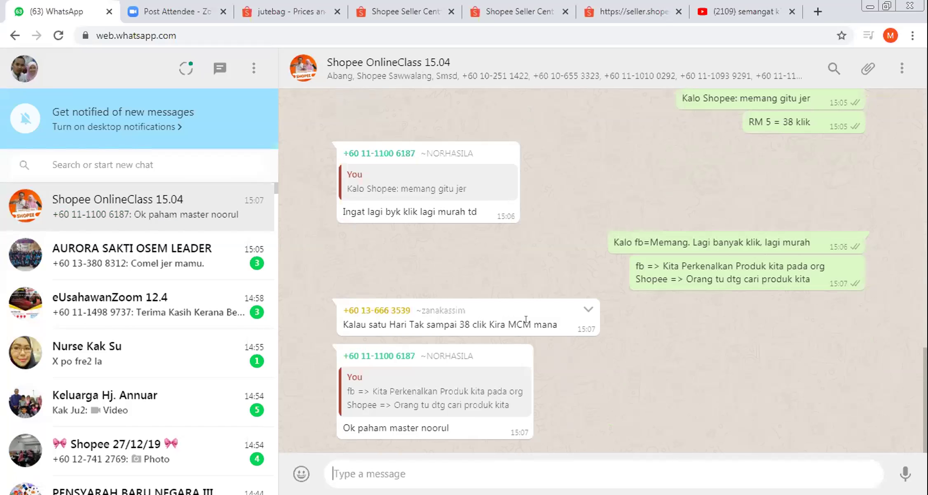
- Reply to the group question about not reaching 38 clicks in a day with "Dia kira impression"
click(588, 309)
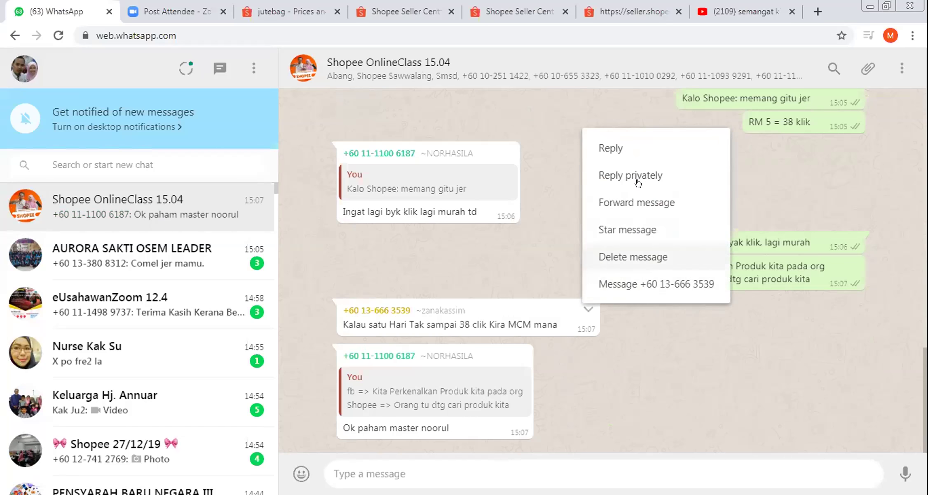
click(638, 159)
text(Dia kira )
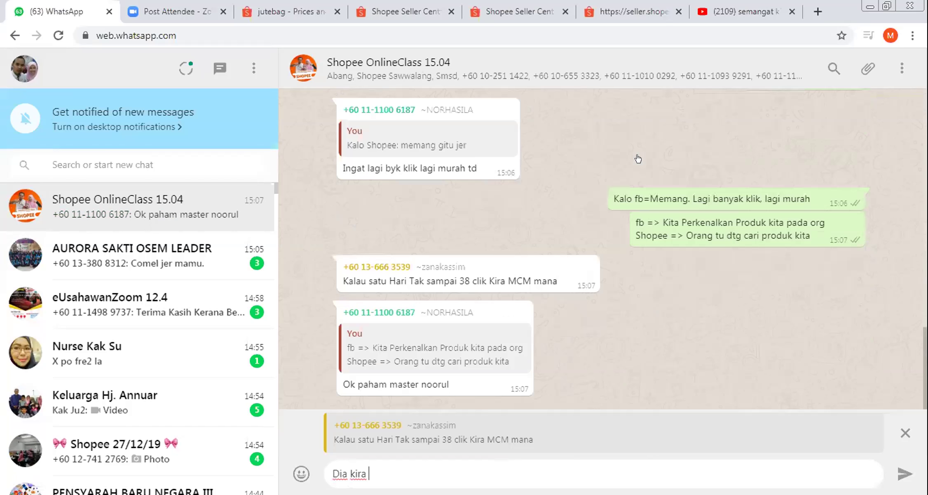
text(impression)
key(Return)
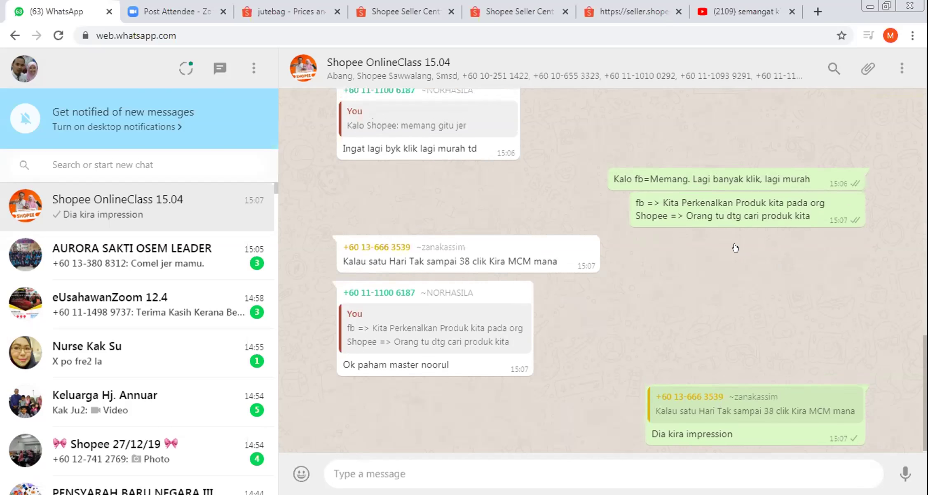
- Reply to the earlier sent message "Shopee akan charge Mengikut Impression & klik" with a pointing-up finger emoji
scroll(742, 249, up, 2)
scroll(750, 254, up, 5)
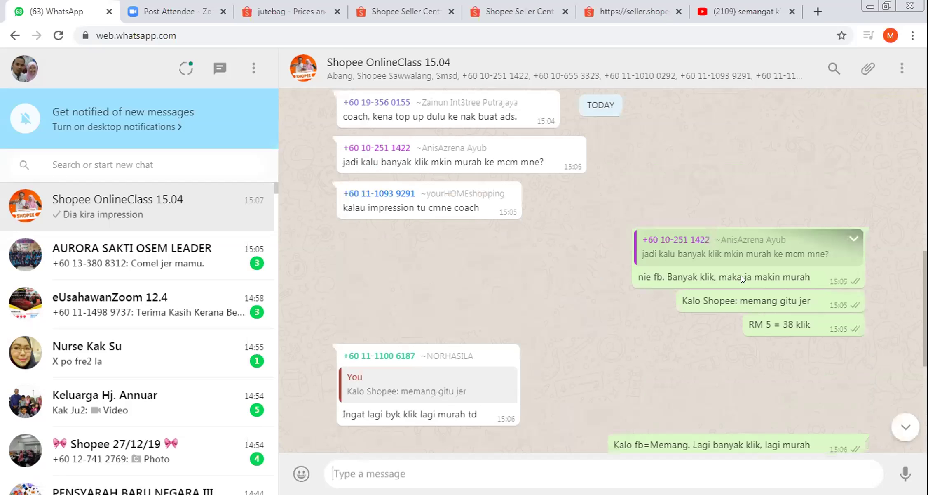
scroll(852, 344, up, 6)
click(853, 343)
click(780, 235)
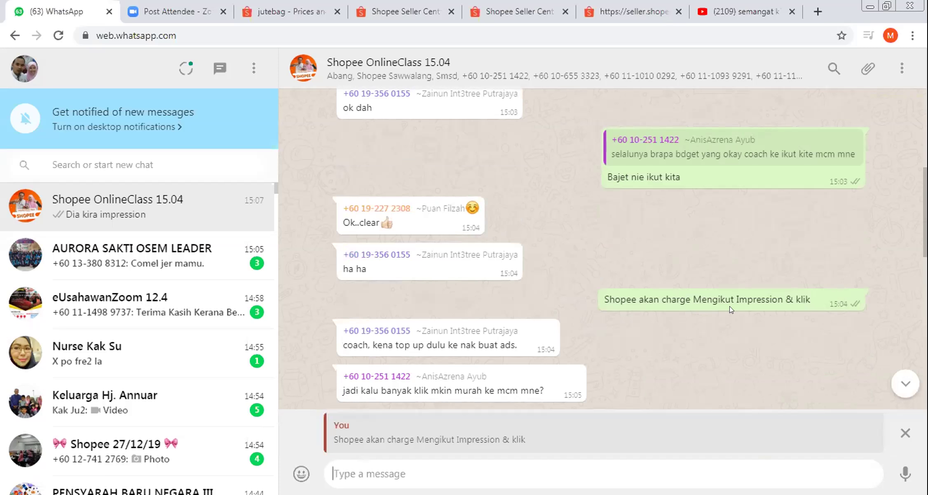
key(ctrl+alt+e)
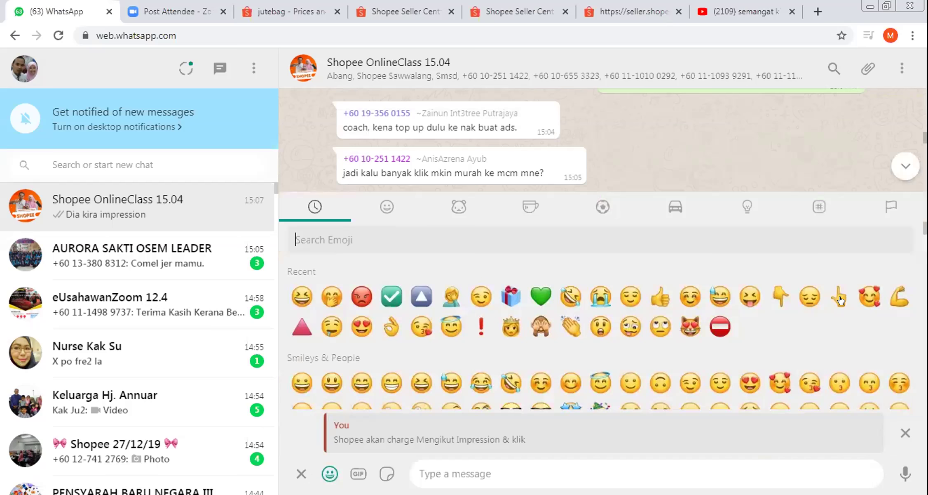
click(839, 297)
key(Return)
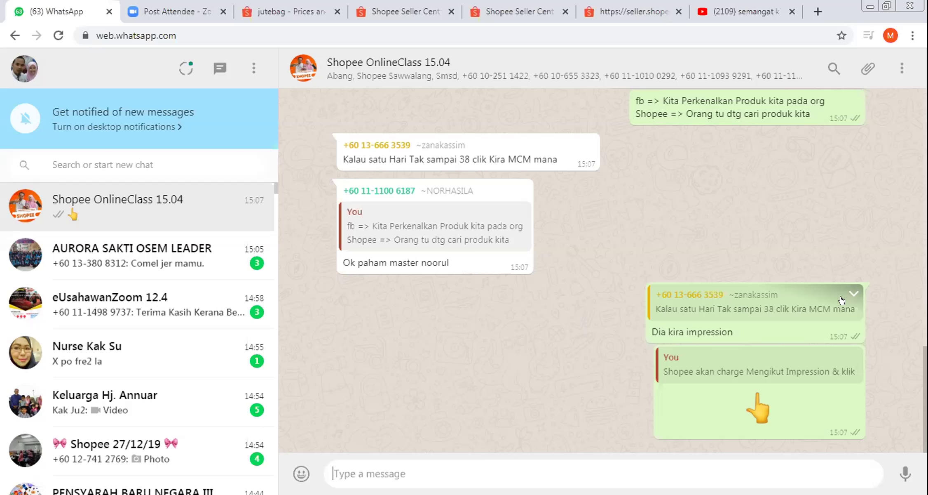
- Close the Marketing Centre page and set the ad's time length on the Create Ads page to a start/end date of 2020.04.10-2020.04.16
click(439, 15)
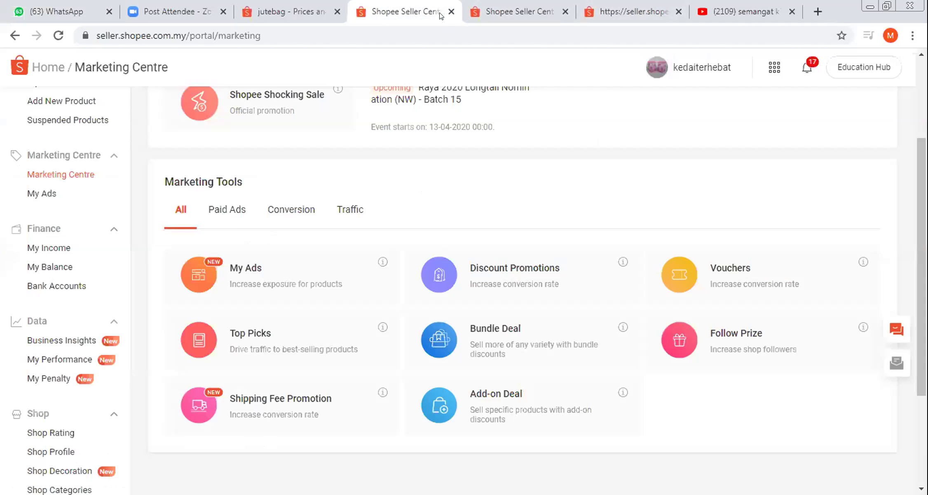
key(ctrl+w)
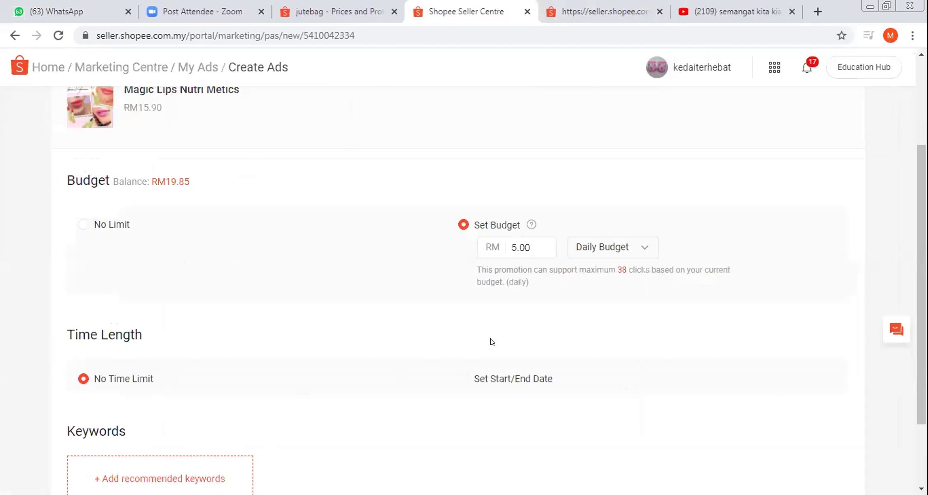
scroll(462, 317, down, 2)
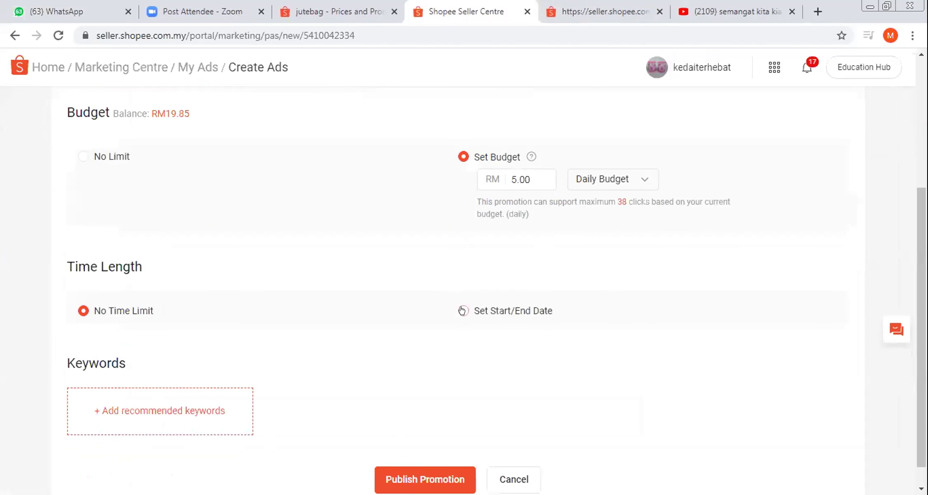
click(580, 333)
click(598, 334)
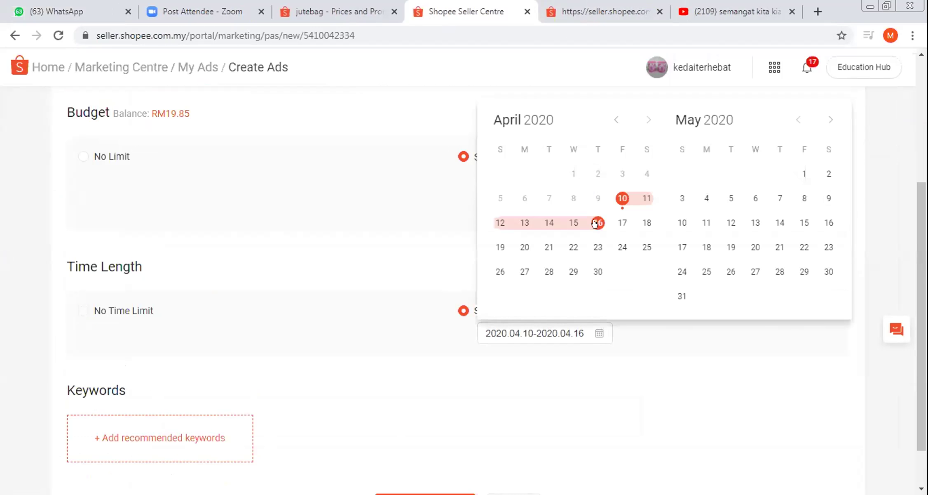
click(403, 257)
click(555, 222)
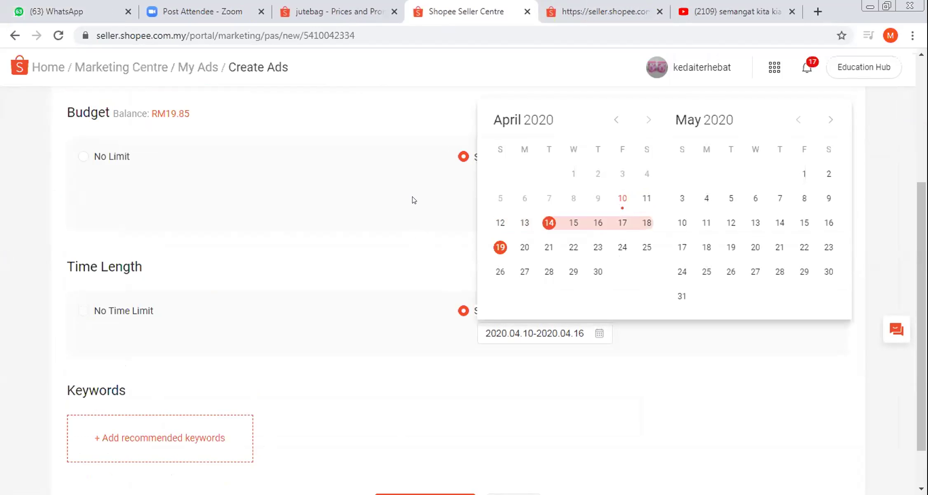
click(549, 333)
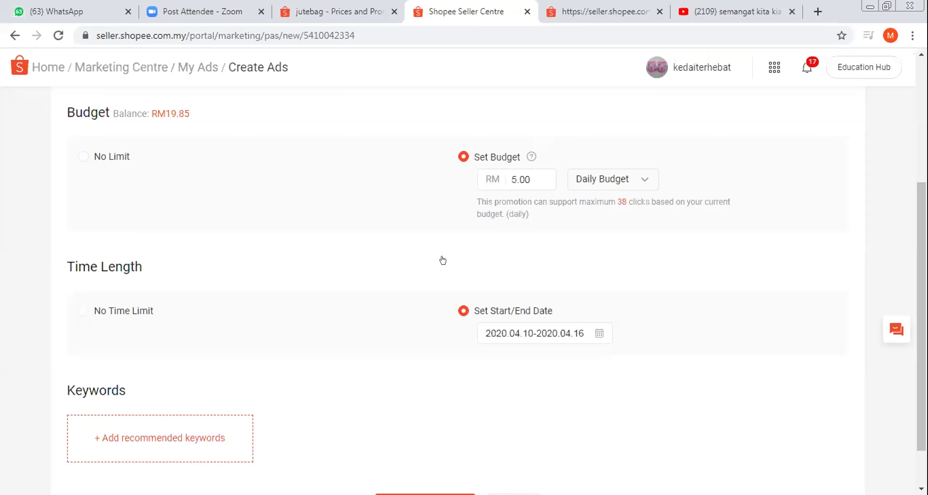
- Add the recommended keywords to the Magic Lips Nutri Metics ad
scroll(443, 259, down, 1)
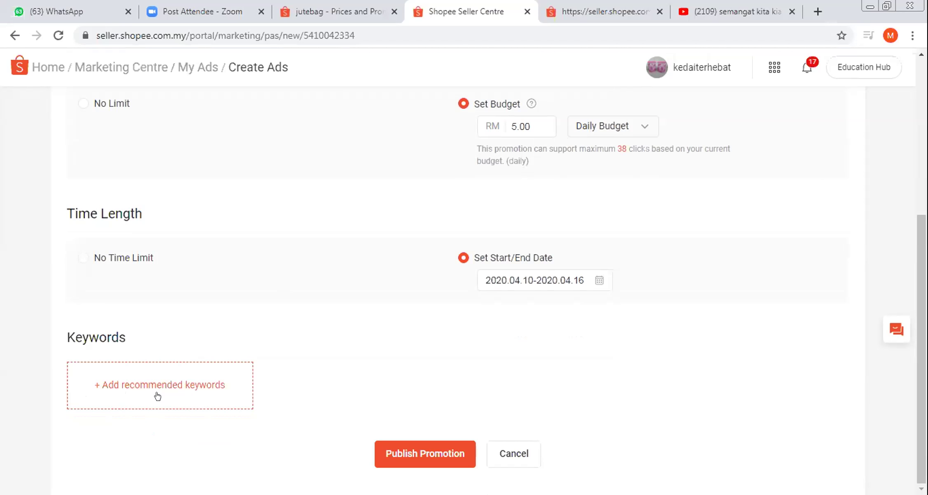
click(103, 386)
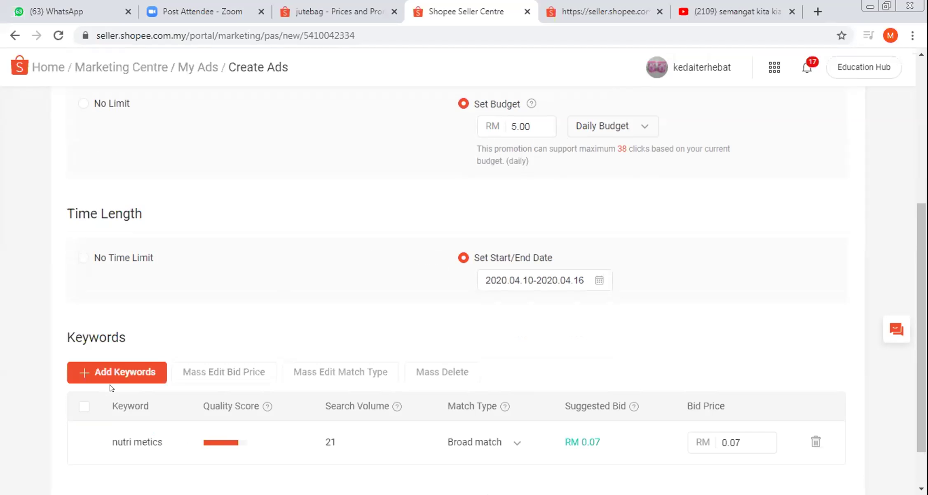
scroll(251, 355, down, 2)
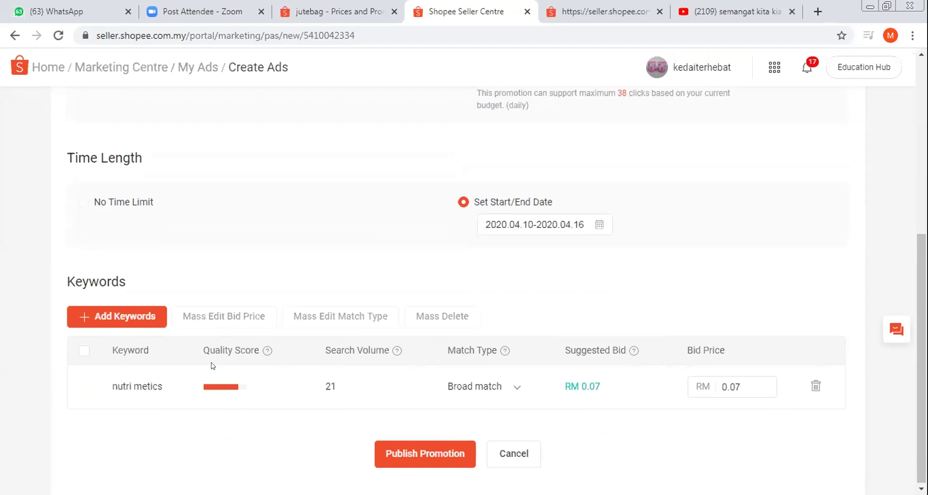
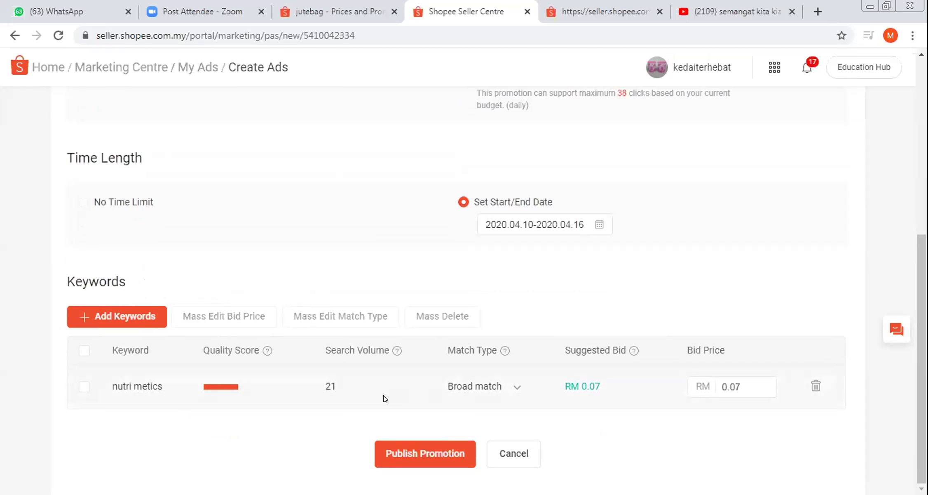
- Send the class group the copied Create Ads screenshot with the caption "Masukkan Duit (Bajet), Masa (tempoh), KeyWord"
click(77, 9)
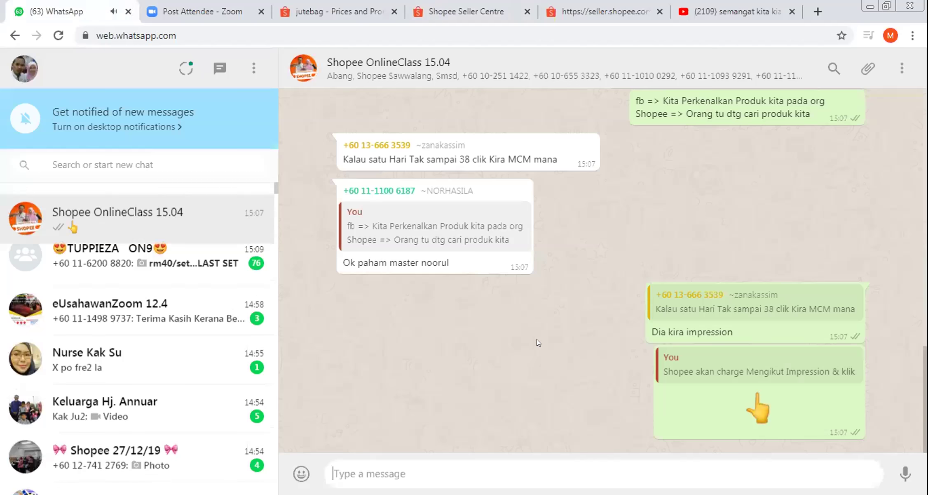
key(ctrl+v)
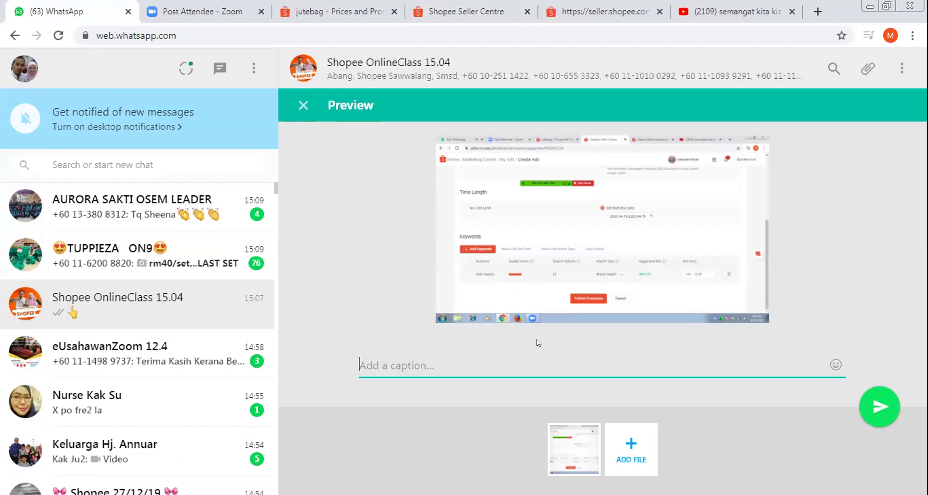
text(Masukkan)
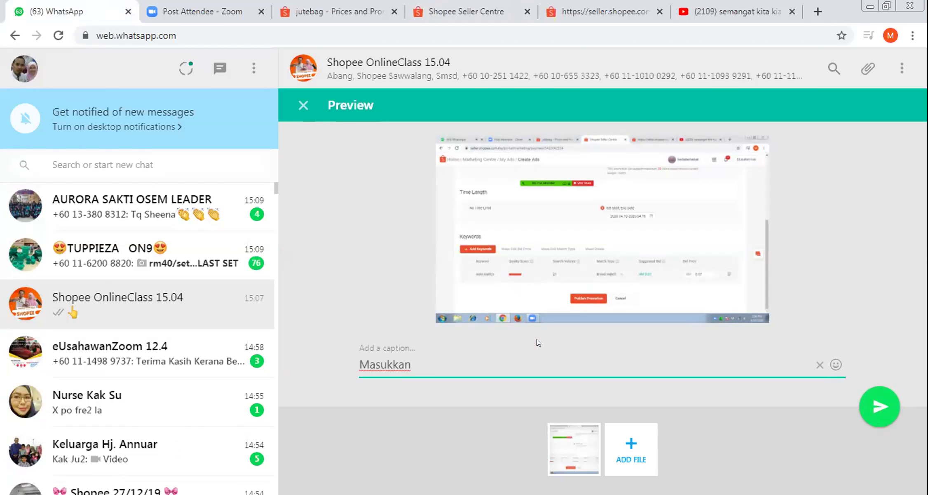
text( Duit (Bajet), )
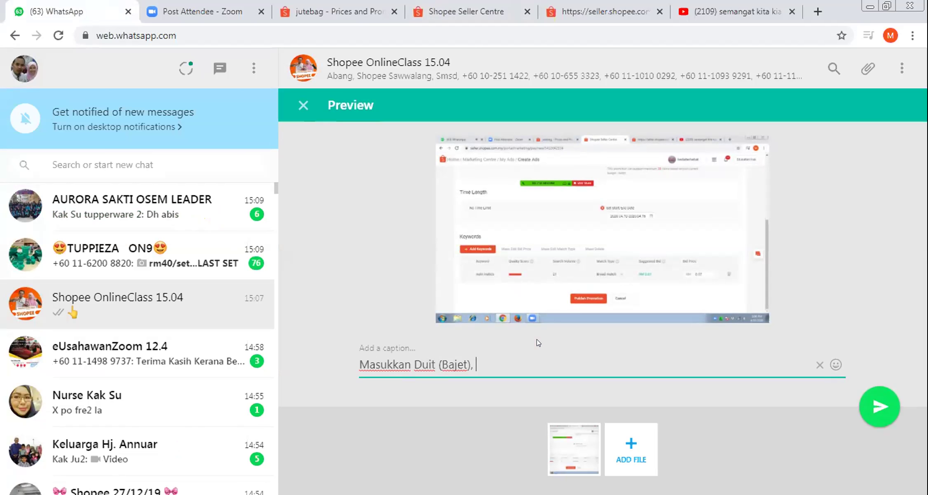
text(M)
text(asa)
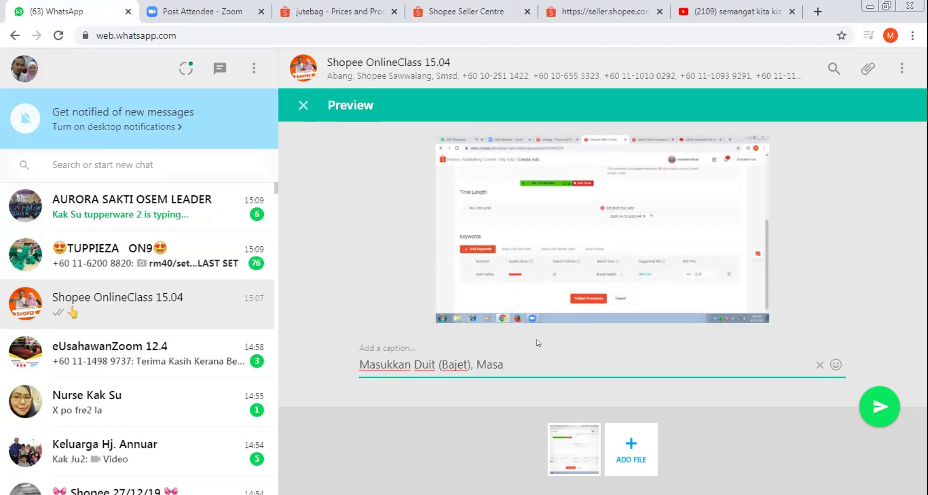
text( (tempoh),)
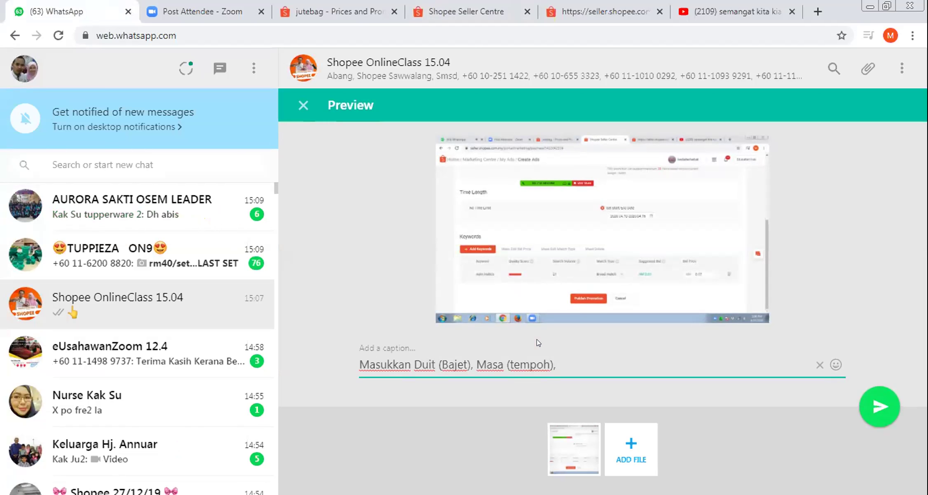
text( KeyWor)
text(d)
key(Return)
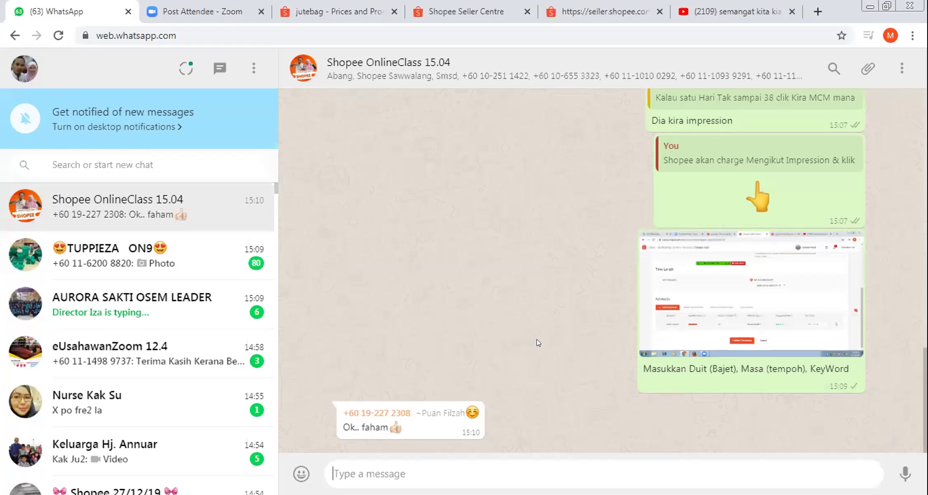
- Return to the Create Ads page and point out the nutri metics keyword by briefly selecting and deselecting it
mouse_move(536, 338)
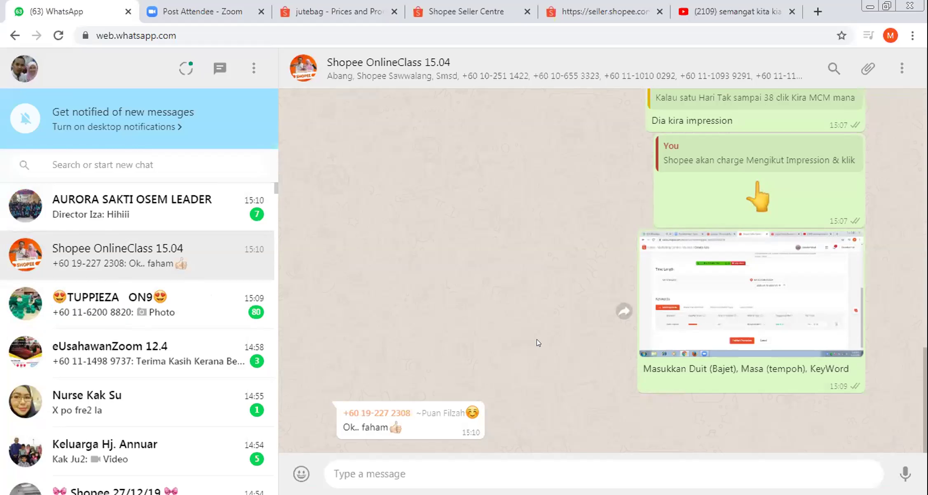
click(353, 5)
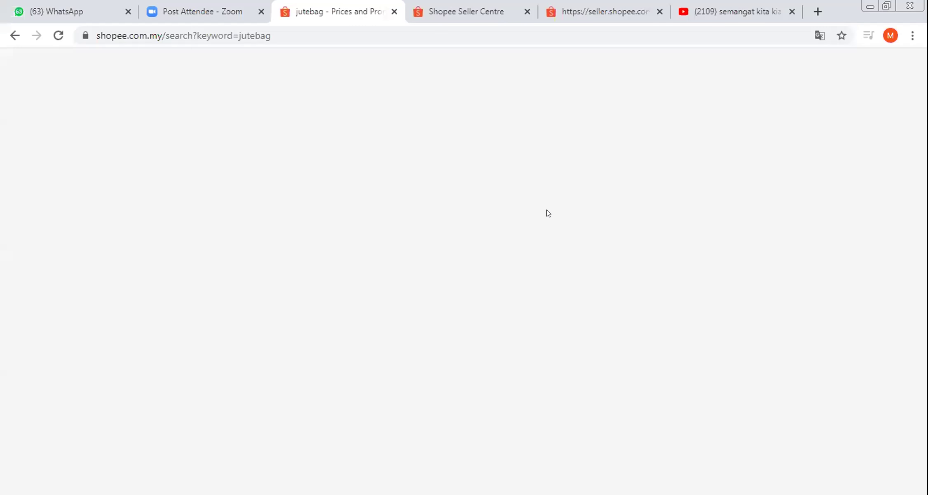
key(ctrl+Tab)
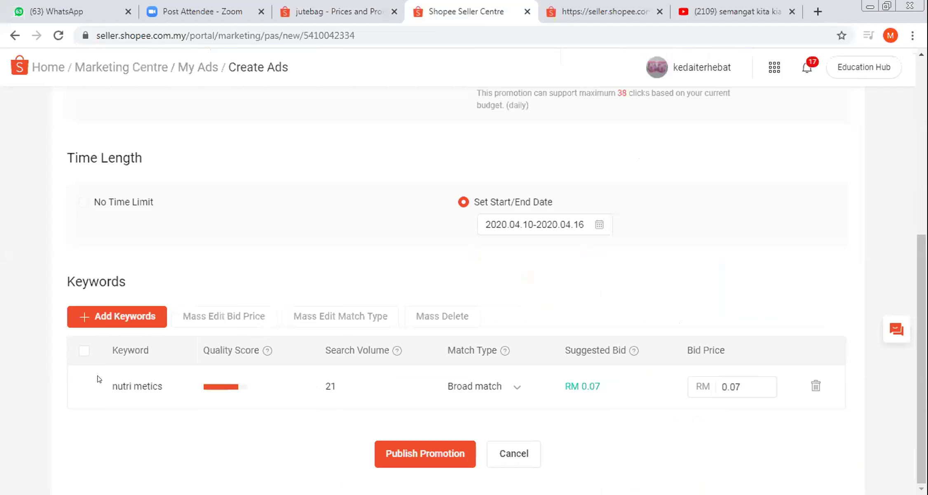
click(85, 386)
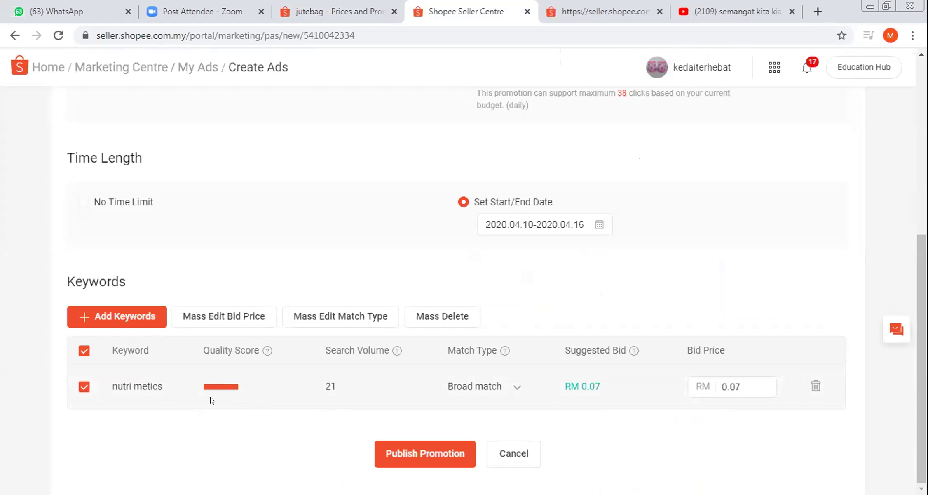
click(84, 386)
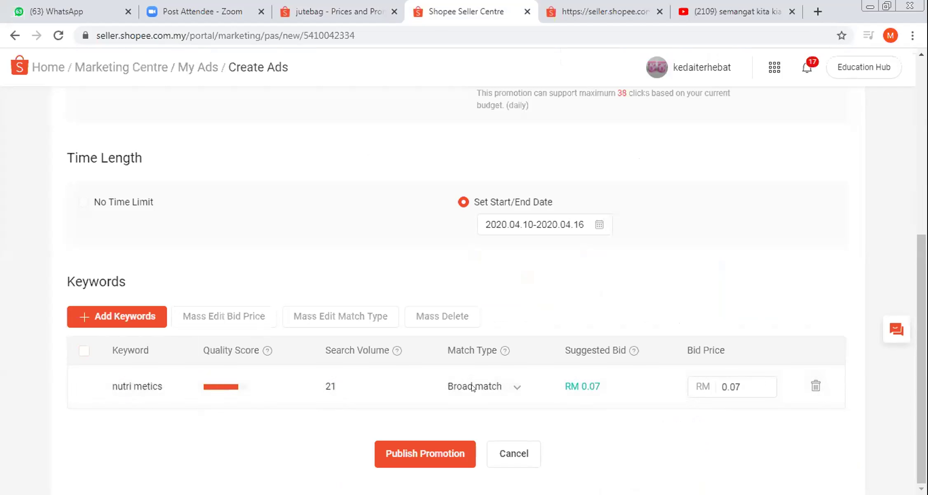
- Change the nutri metics keyword's match type to Exact match and send the class group the match-options screenshot captioned "PILIH EXACT MATCH"
click(516, 387)
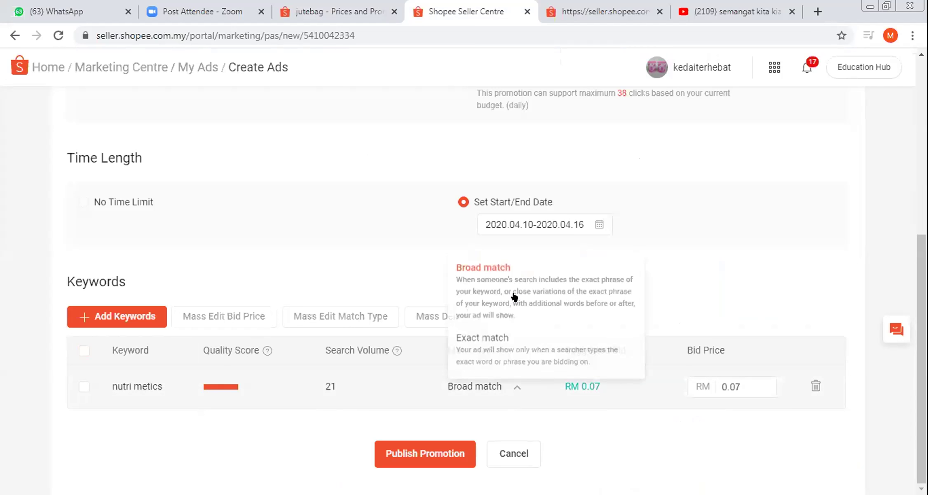
click(508, 355)
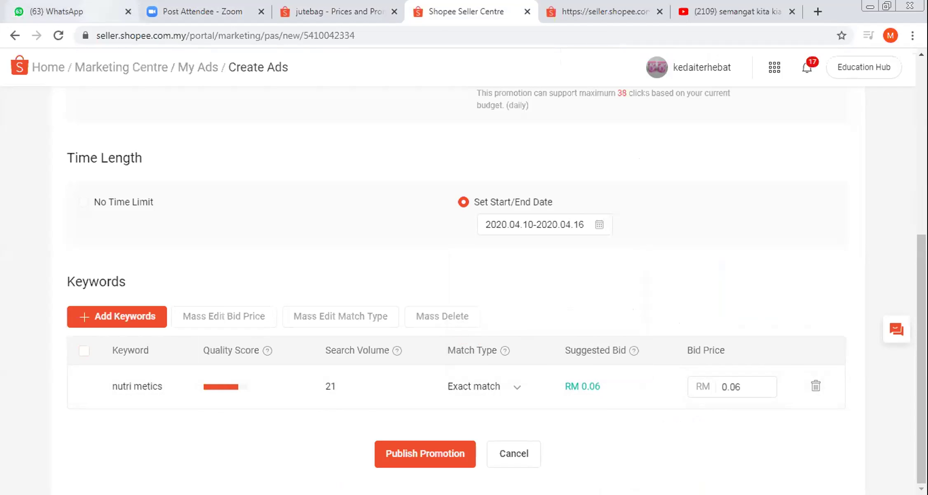
key(ctrl+1)
key(ctrl+v)
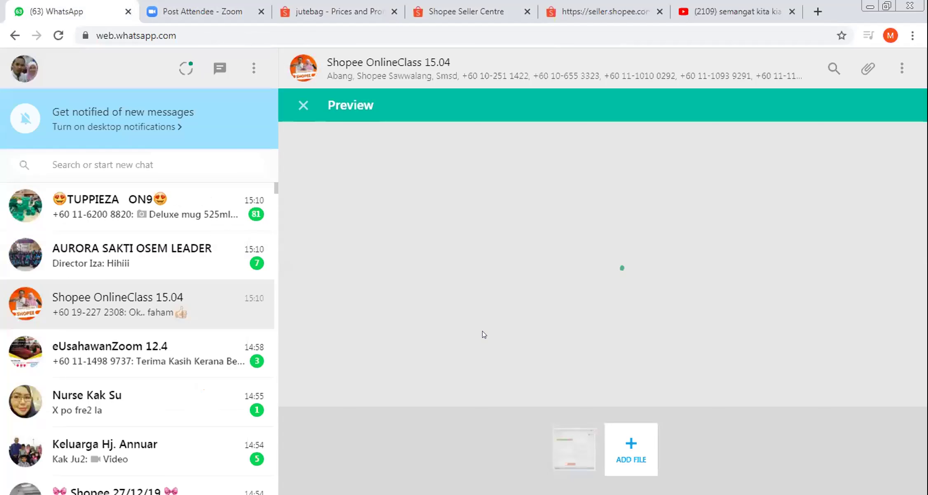
text(PILIH EXACT M)
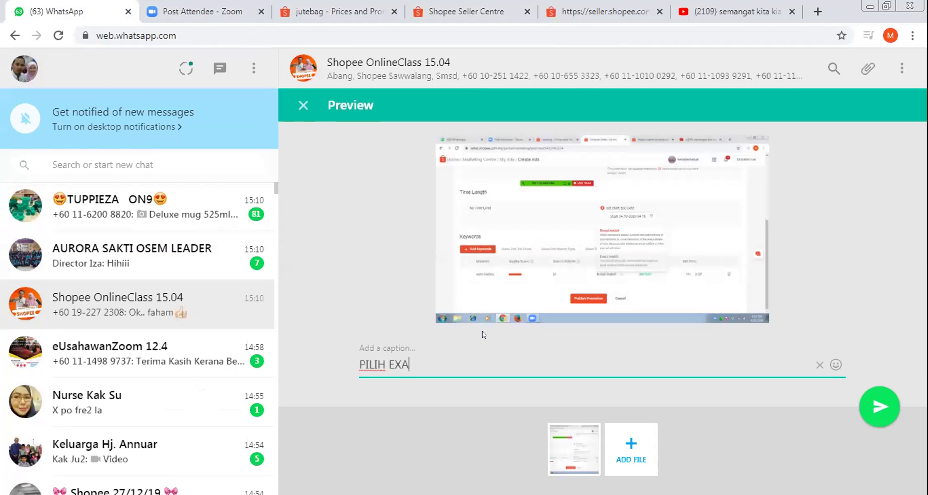
text(ATCH)
key(Return)
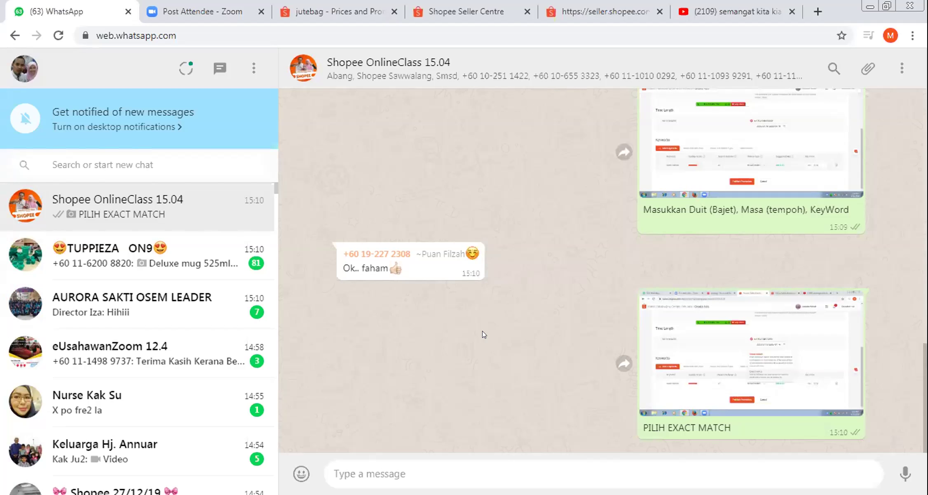
- Start a group message with the line "Broad Match = Meluas. Sapa2 Jer search shopee akan keluarkan"
text(Broad Match = Meluas. Sapa2 Jer search shope)
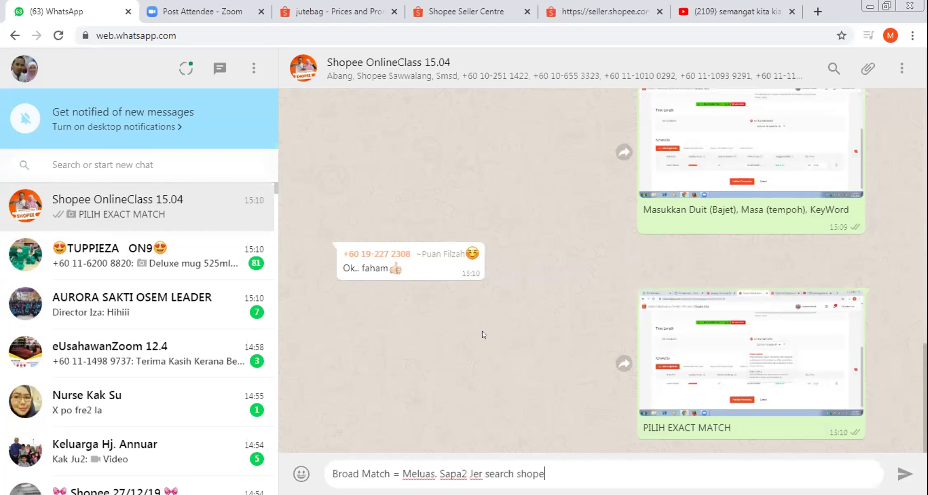
text(e akan keluar)
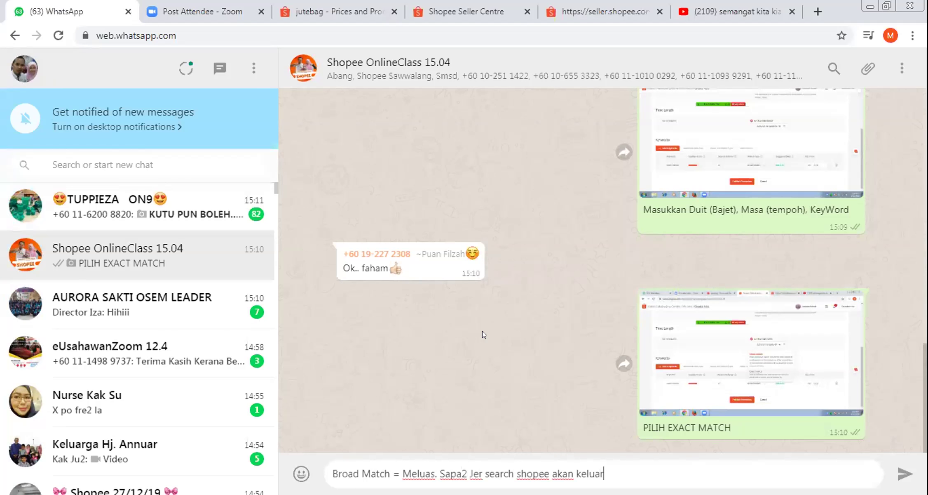
text(kan)
key(shift+Return)
- Add the line "Excat Match = org tu kena betul2 eja dan tulis apa yg kita letak keyword" and send the message
text(Excat Matc)
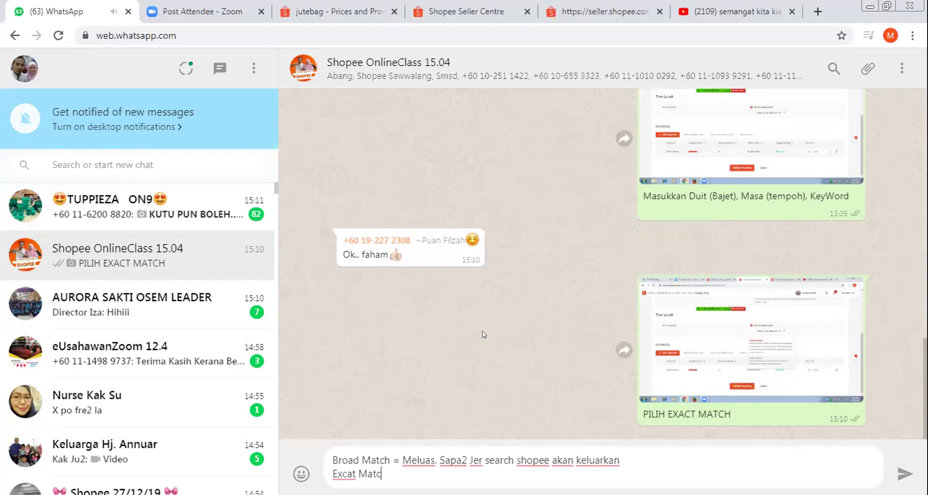
text(h = org tu kena be)
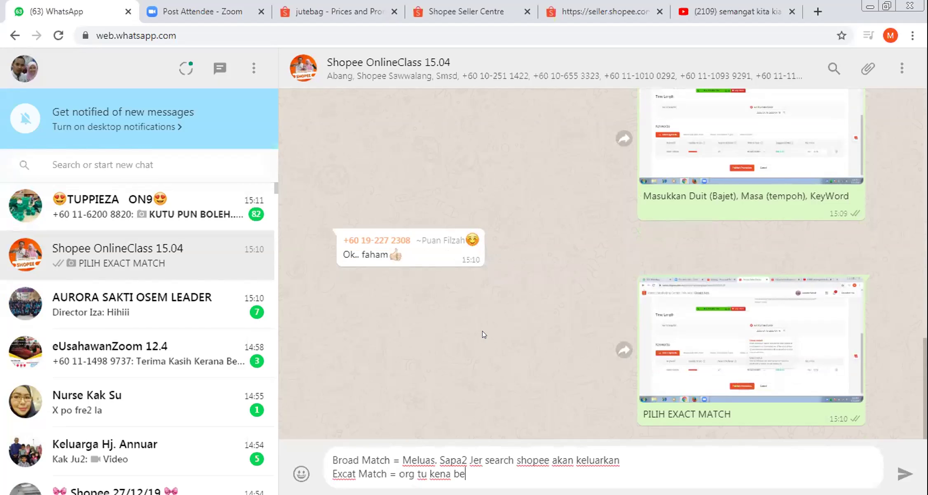
text(tul2 eja dan tul)
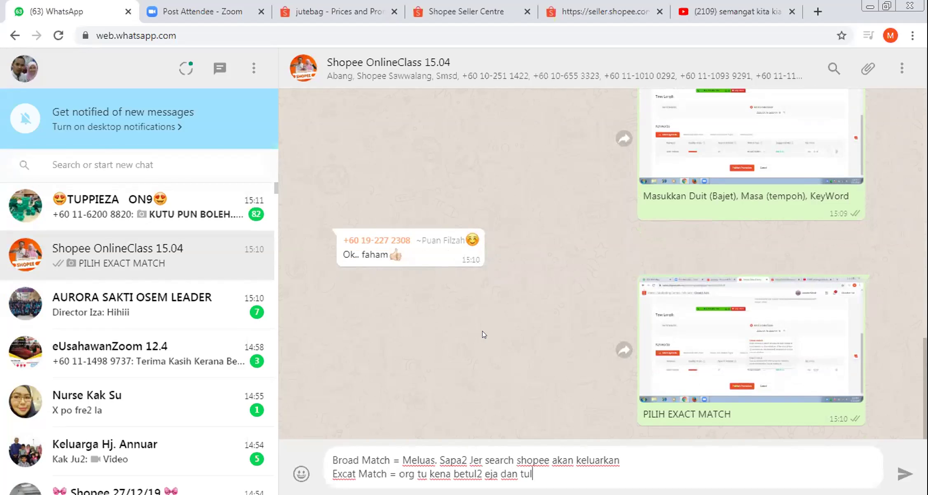
text(is apa yg kita )
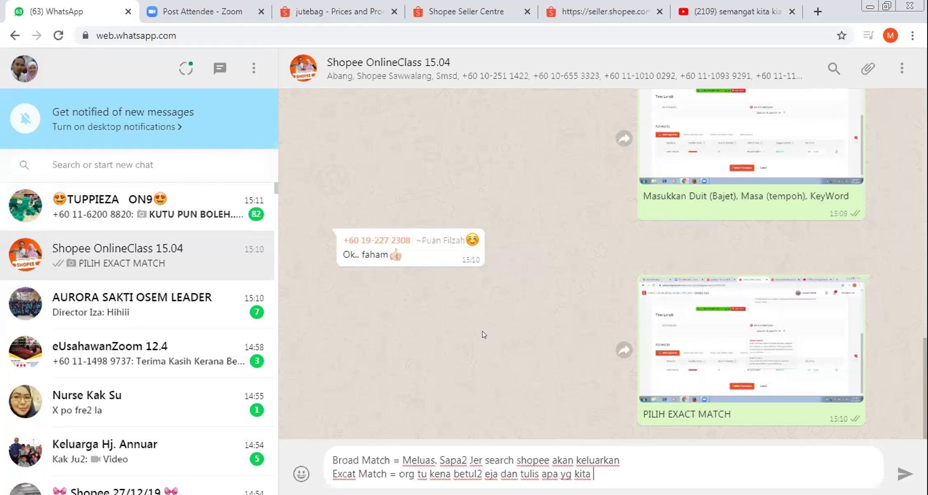
text(letak keywr)
key(BackSpace)
text(ord)
key(Return)
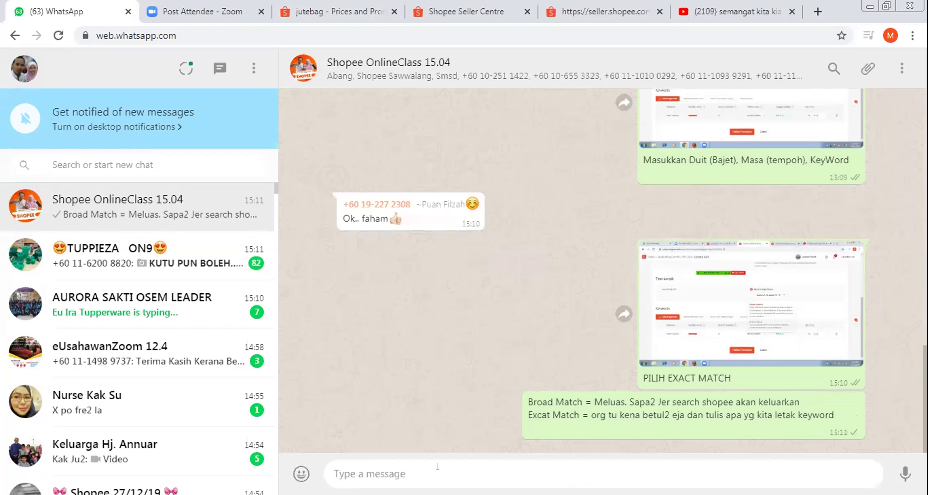
- Write an example message for the group: "Cth: org tu Search Tupperware. Jika saya guna BroadMatch, Nutrimetic nie akan naik."
text(C)
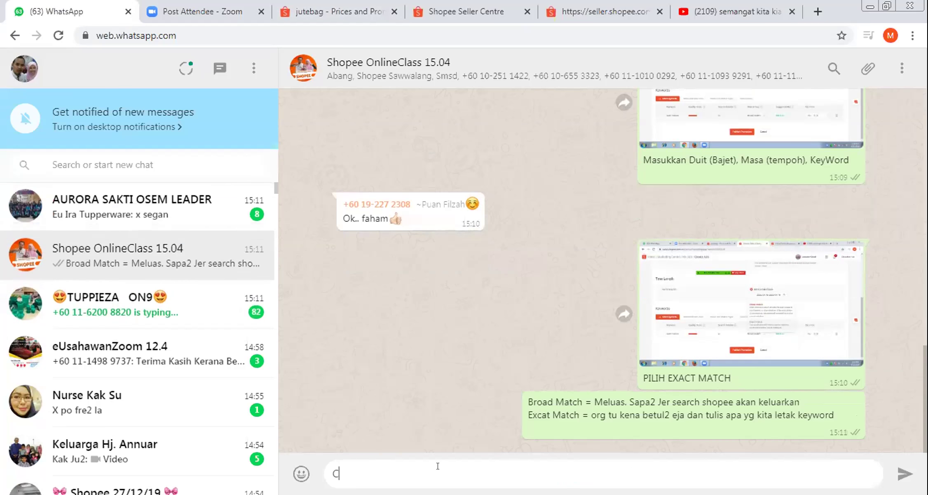
text(th: )
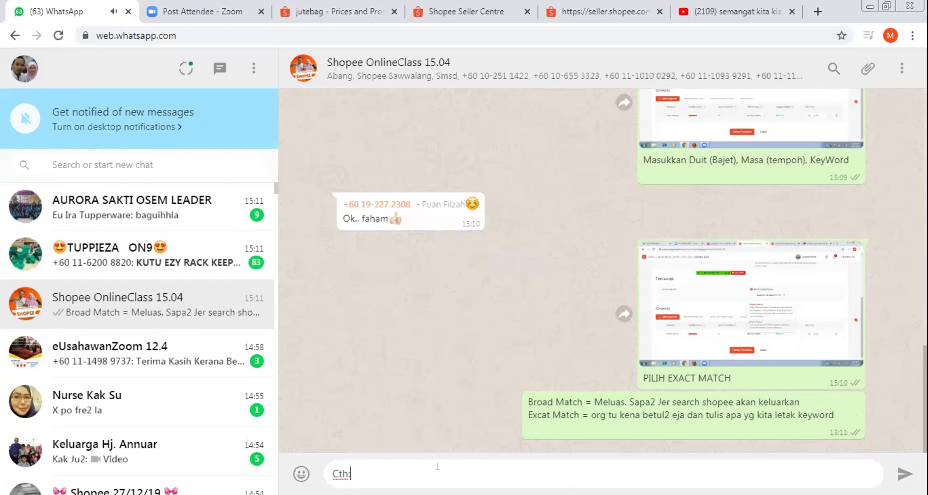
text(org tu )
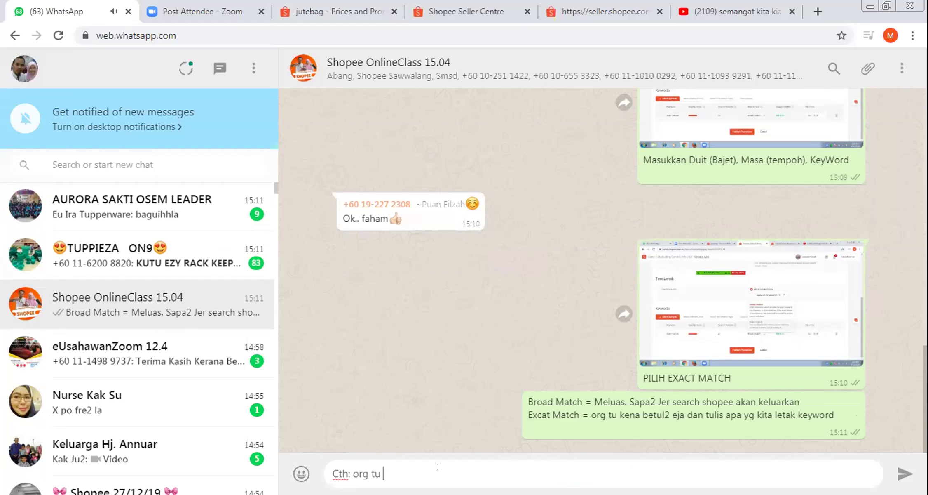
text(Search Tuppe)
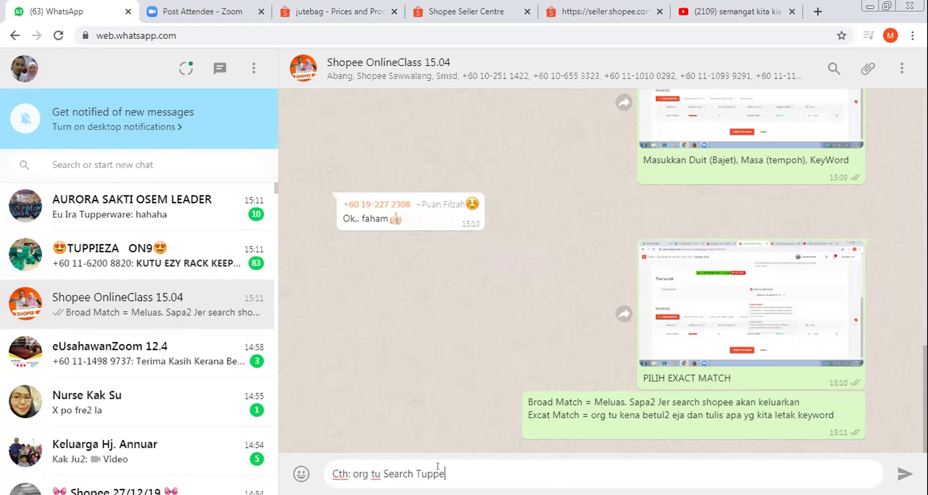
text(rware. Jika saya guna BroadM)
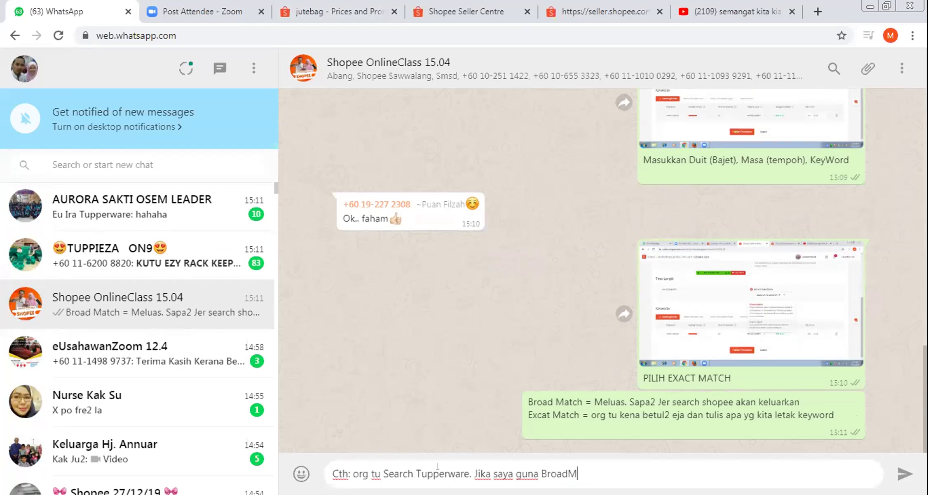
text(atch, Nutro)
key(BackSpace)
text(imetic nie akan naik.)
key(shift+Return)
- Complete the example with a second line, "Tapi jika saya guna Excat Match, Tak naik", and send it to the group
text(T)
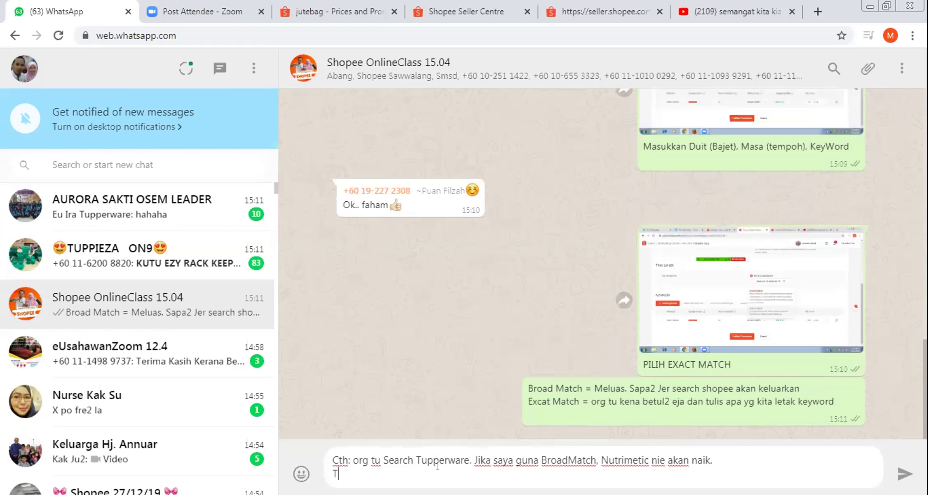
text(api jika saya guna Excat Match,)
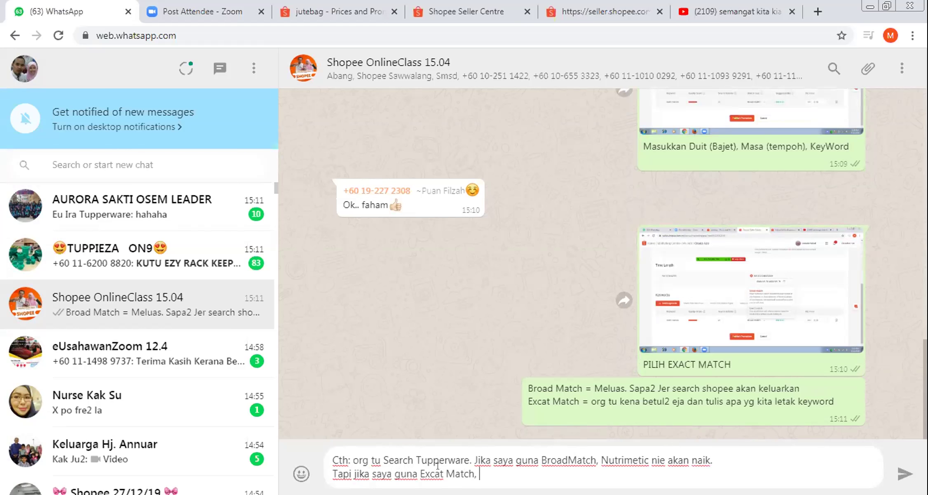
text( Tak naik)
key(Return)
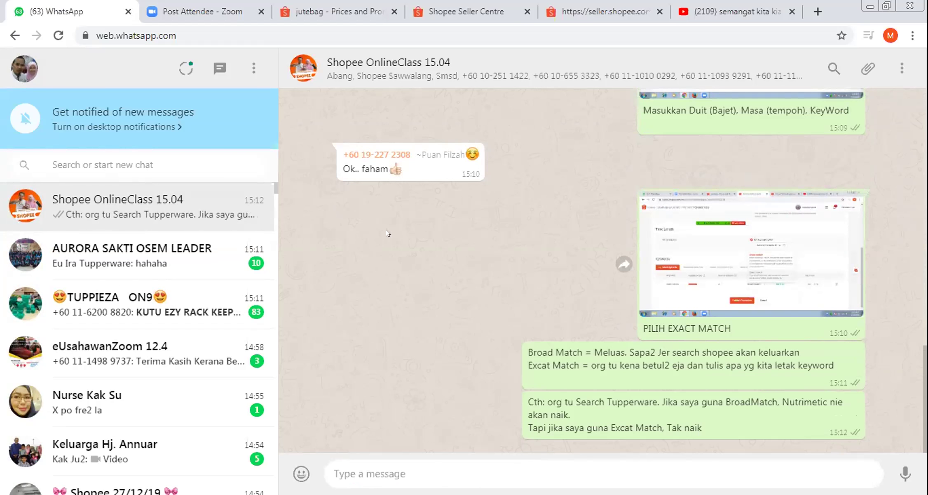
- Return to the Create Ads page, set the nutri metics keyword's bid price to RM 0.10 and publish the promotion
click(465, 11)
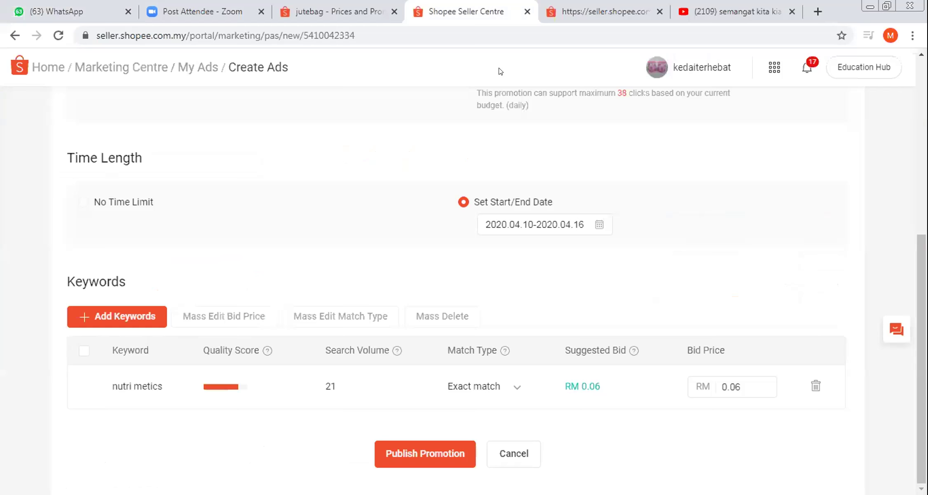
click(507, 388)
click(505, 364)
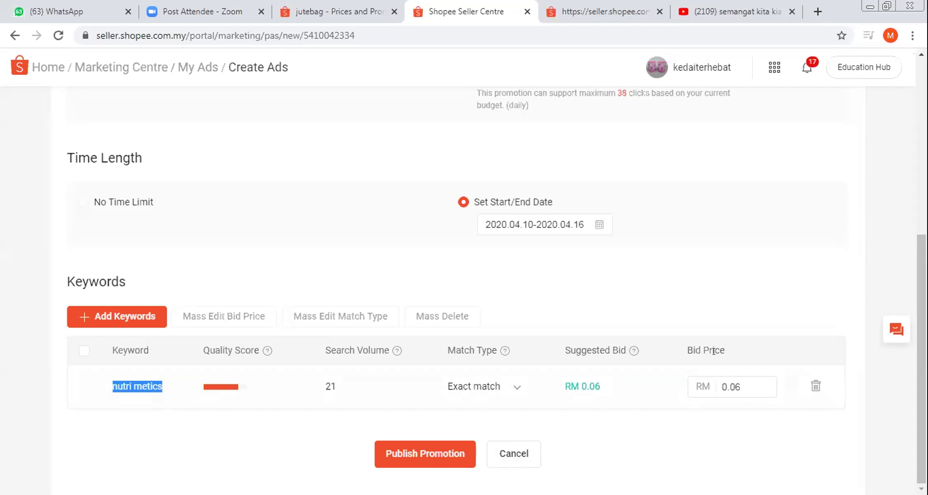
click(747, 379)
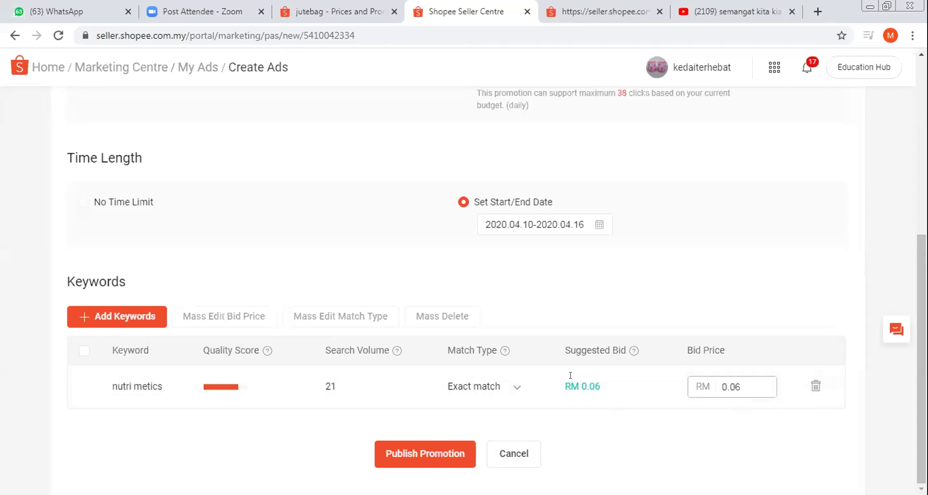
drag(733, 386, 741, 387)
text(10)
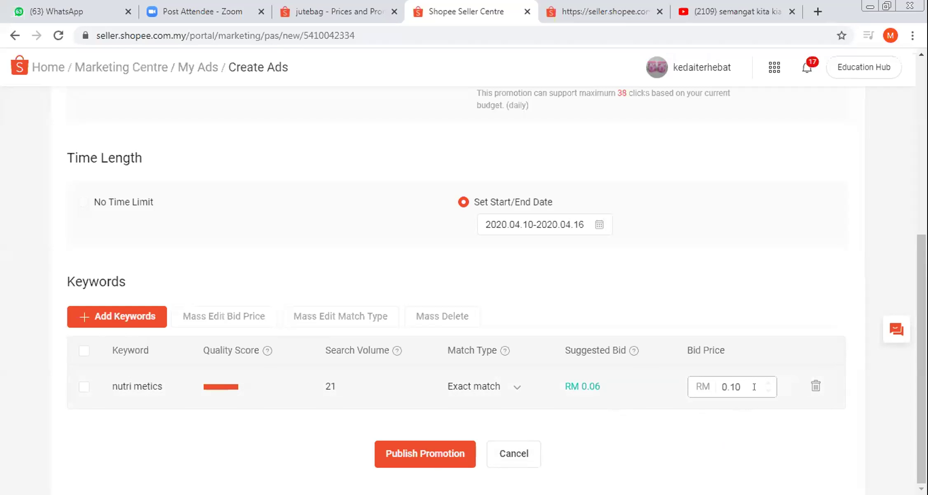
click(418, 453)
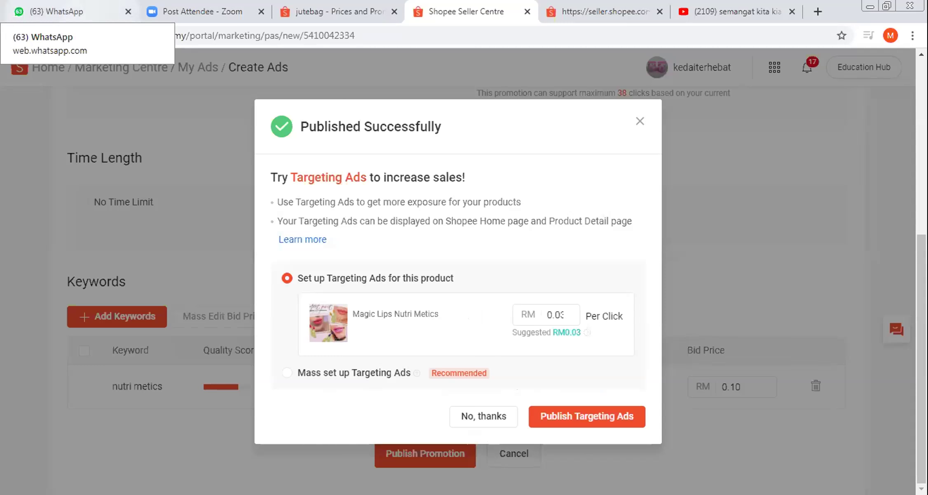
- Switch to WhatsApp and send the class group the copied bid price screenshot with the caption "Bid = Nak kasi kita duk atasss sekaliii"
key(ctrl+1)
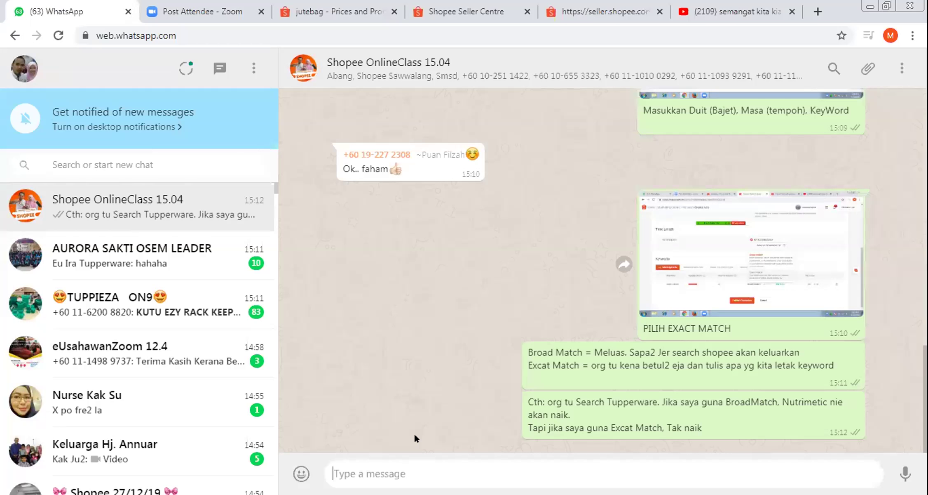
key(ctrl+v)
text(Bi)
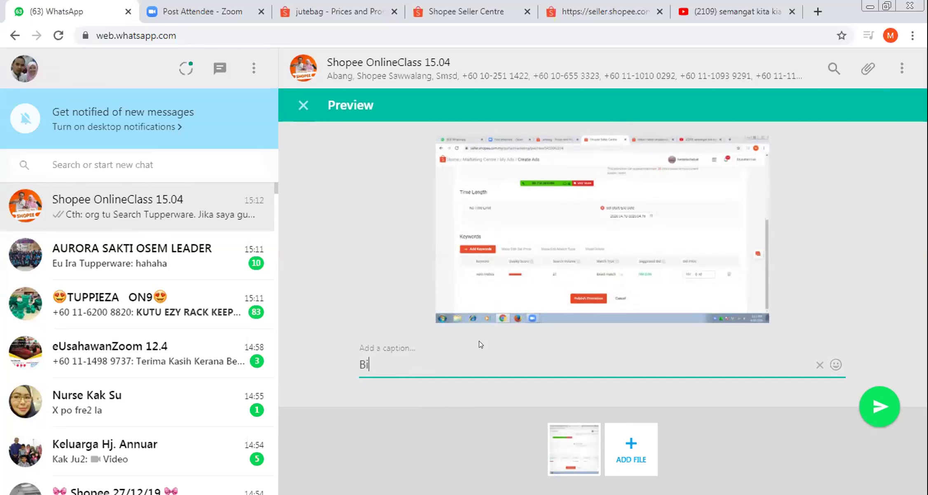
text(d = Nak kasi ki)
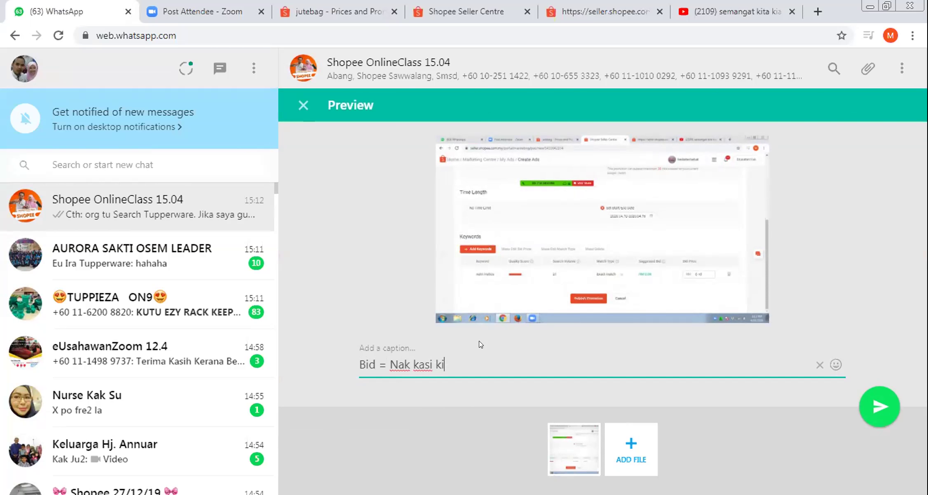
text(ta duk atasss s)
text(iii)
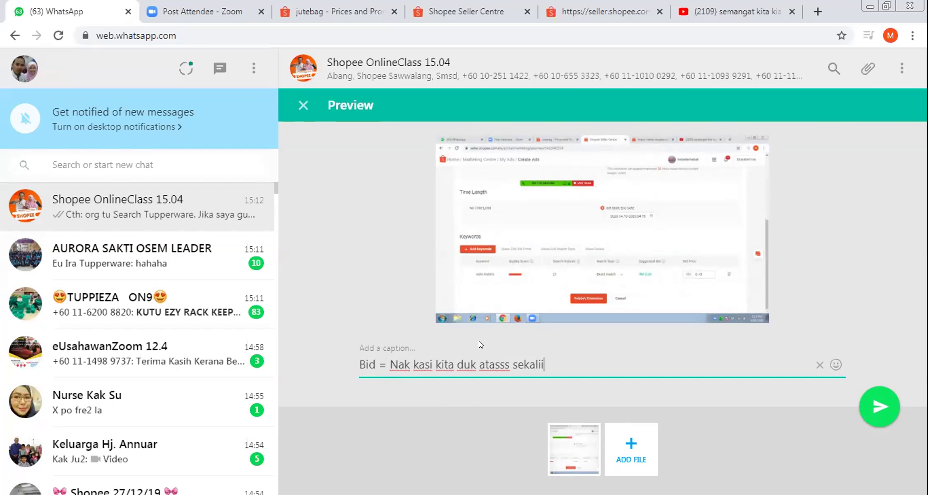
key(Return)
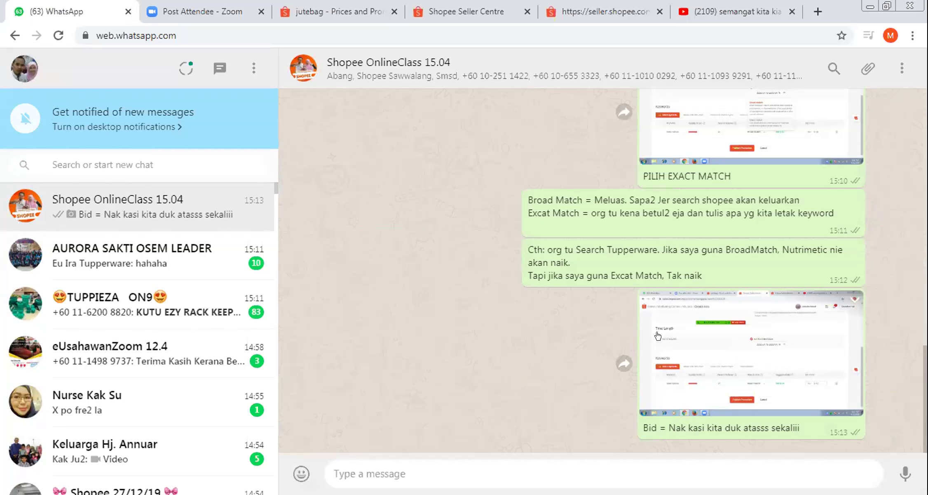
- Find the earlier jutebag search results screenshot in the group chat and examine its product listings enlarged
scroll(513, 342, up, 10)
scroll(648, 331, up, 15)
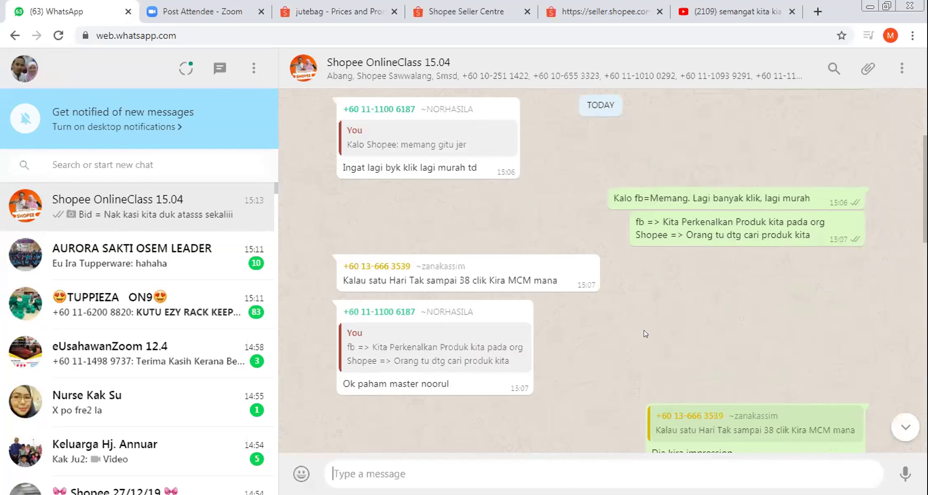
scroll(648, 320, up, 5)
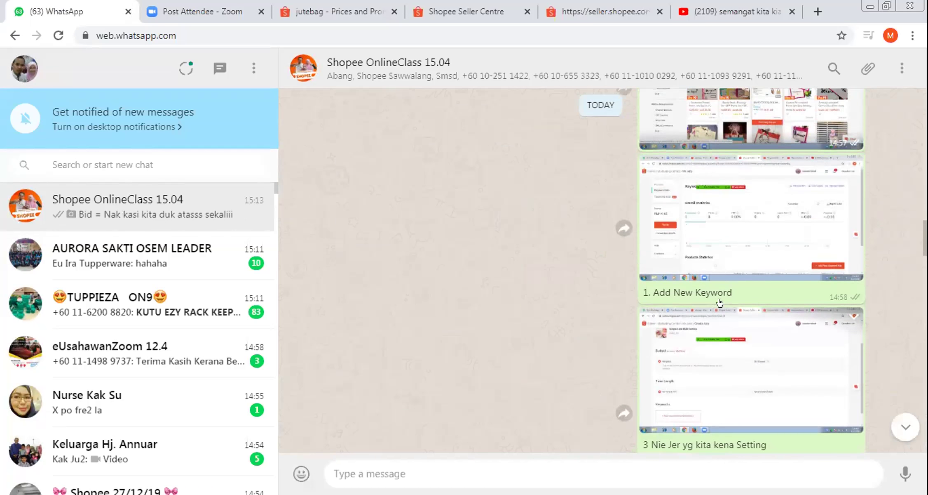
scroll(730, 297, down, 5)
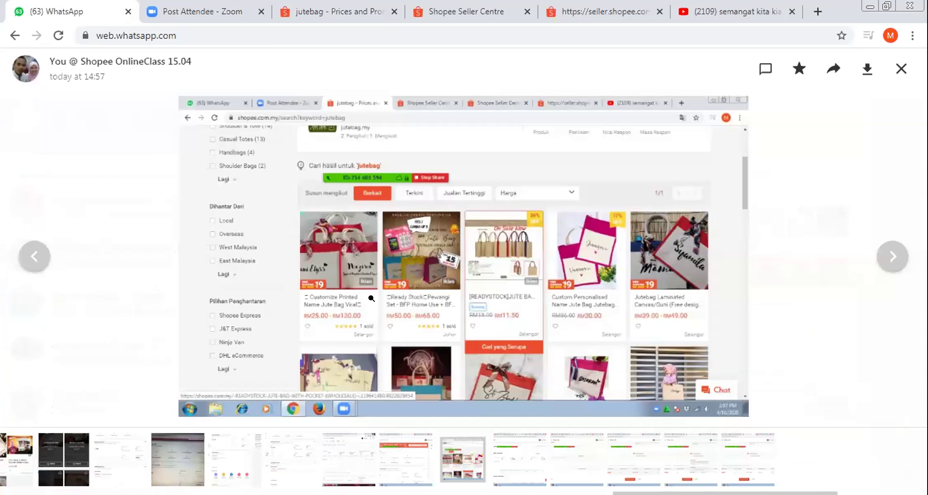
click(365, 291)
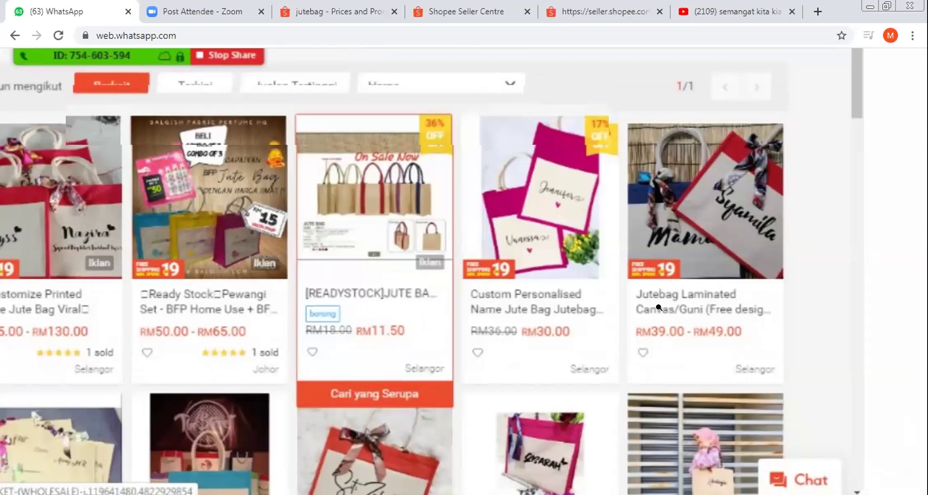
click(659, 306)
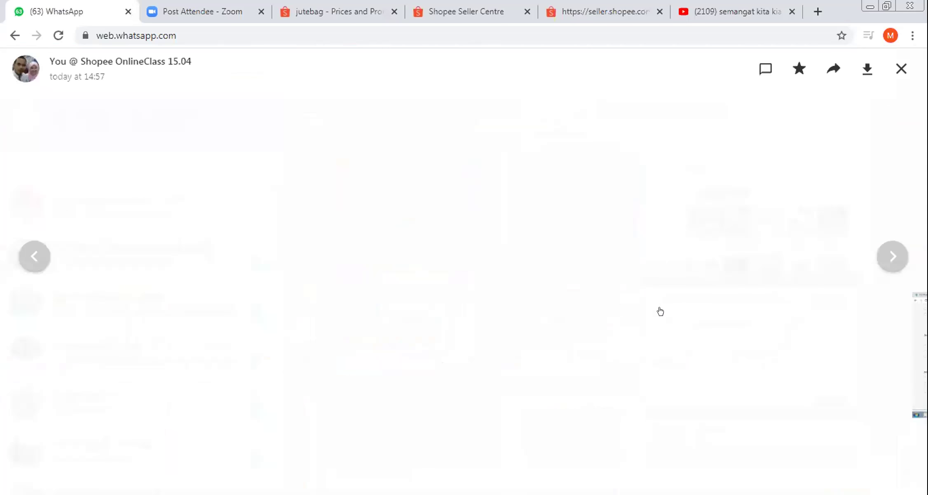
- Return to the newest messages in the class group and examine a member's blank, loading My Ads page screenshot enlarged
scroll(495, 231, down, 8)
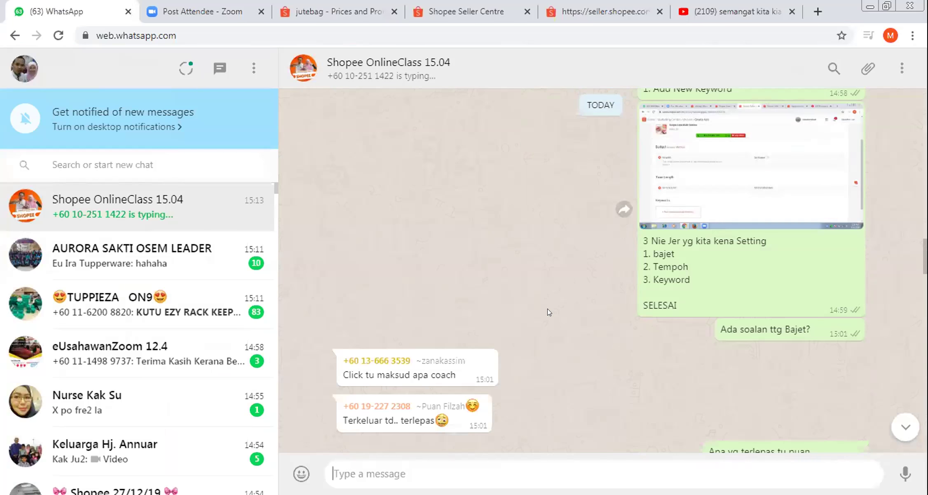
scroll(547, 309, down, 15)
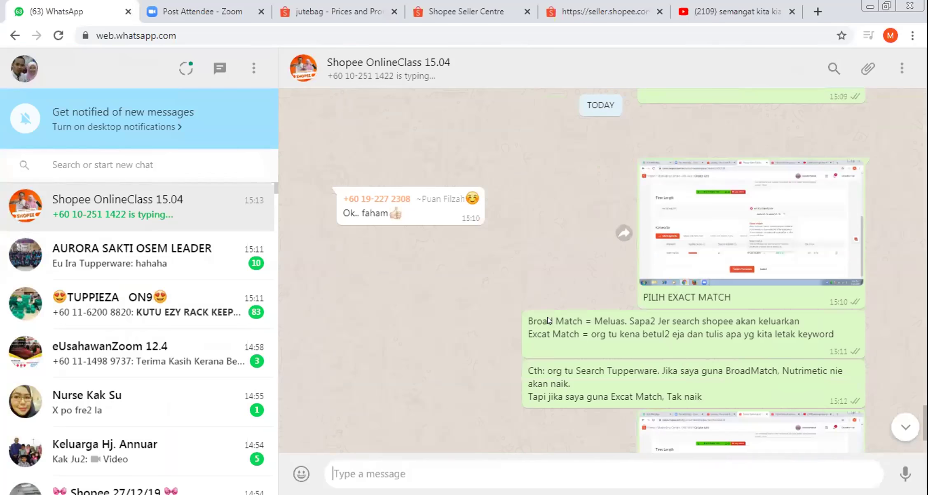
scroll(547, 317, down, 3)
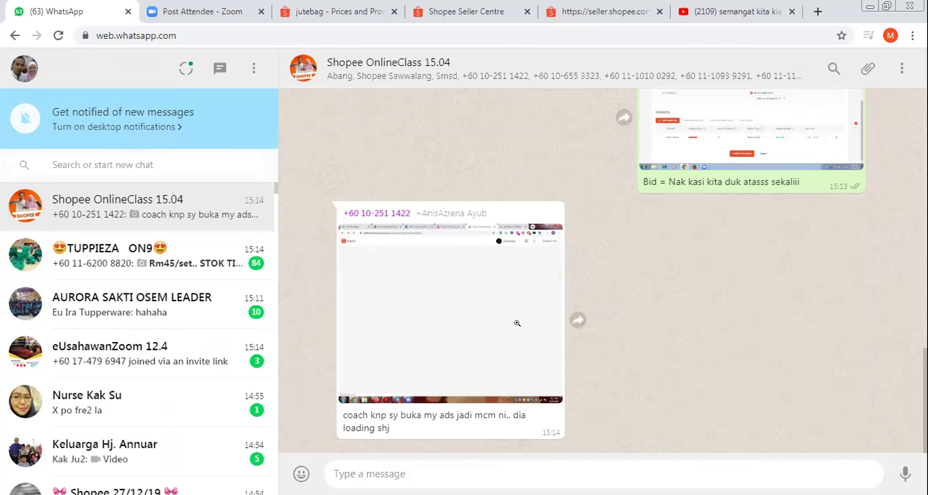
click(517, 324)
click(441, 255)
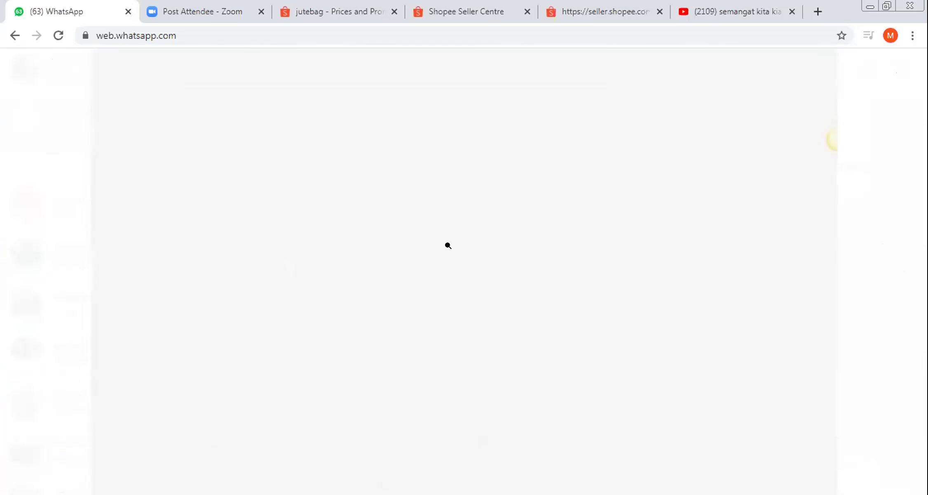
click(451, 244)
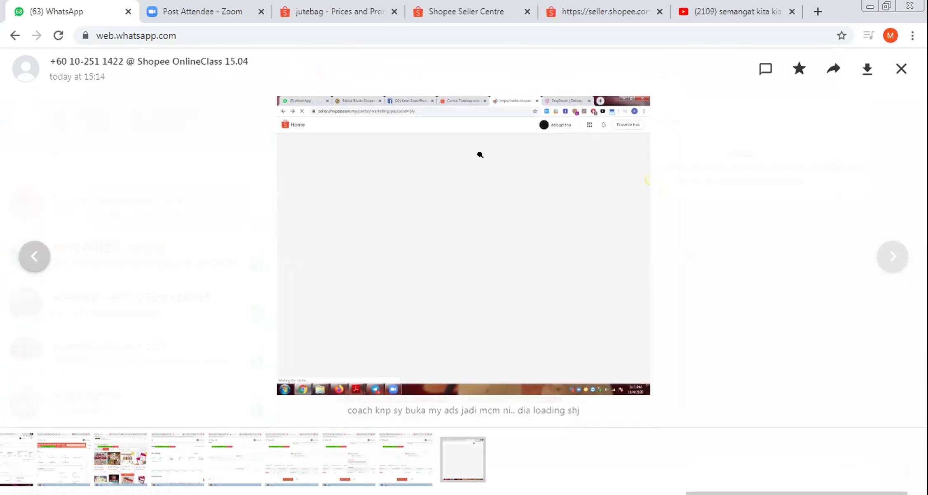
click(494, 144)
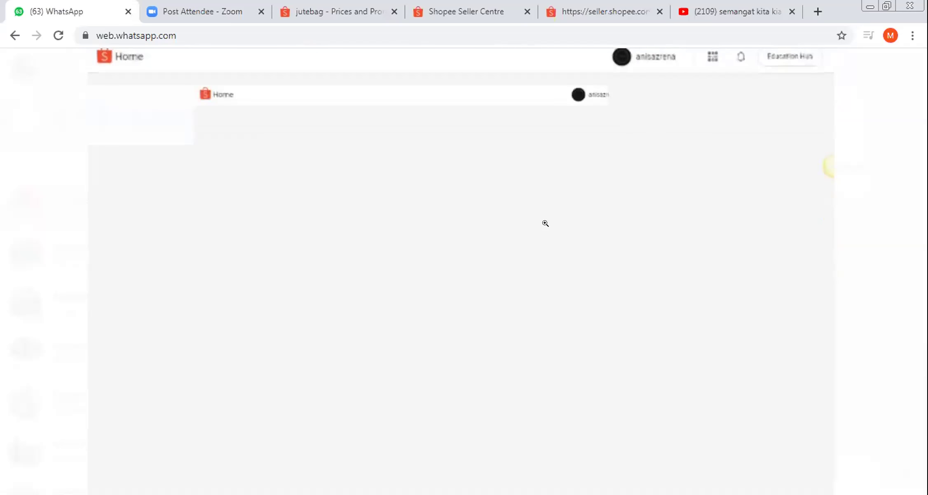
click(546, 224)
key(Escape)
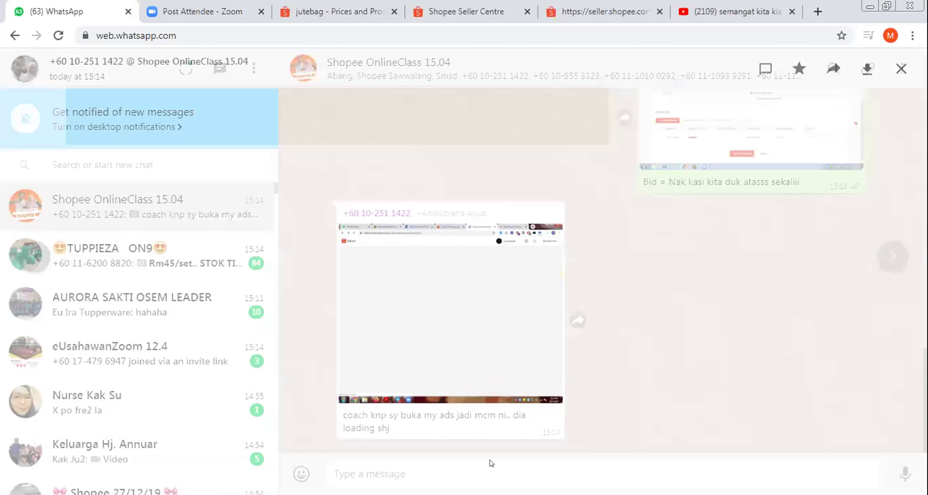
- Send the class group the question "ada kena tick Agree ke apa ke"
text(ada kena )
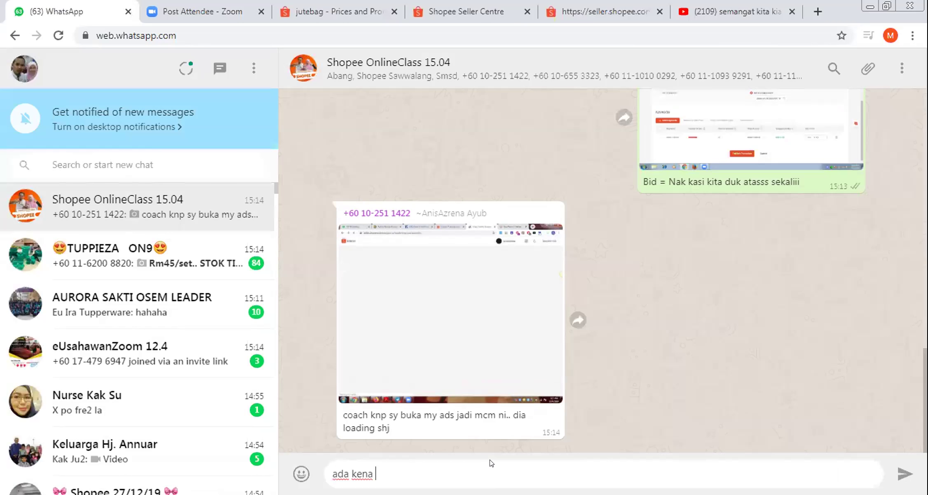
text(tick Agree ke apa ke)
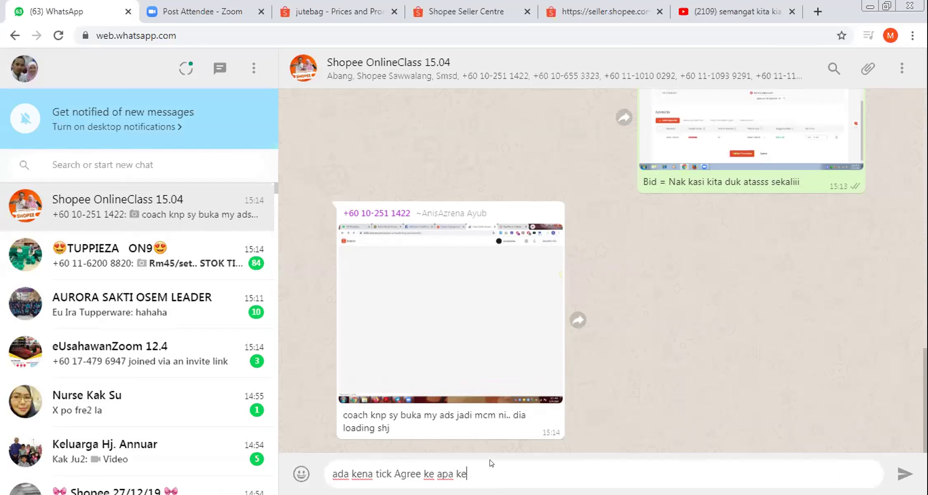
key(Return)
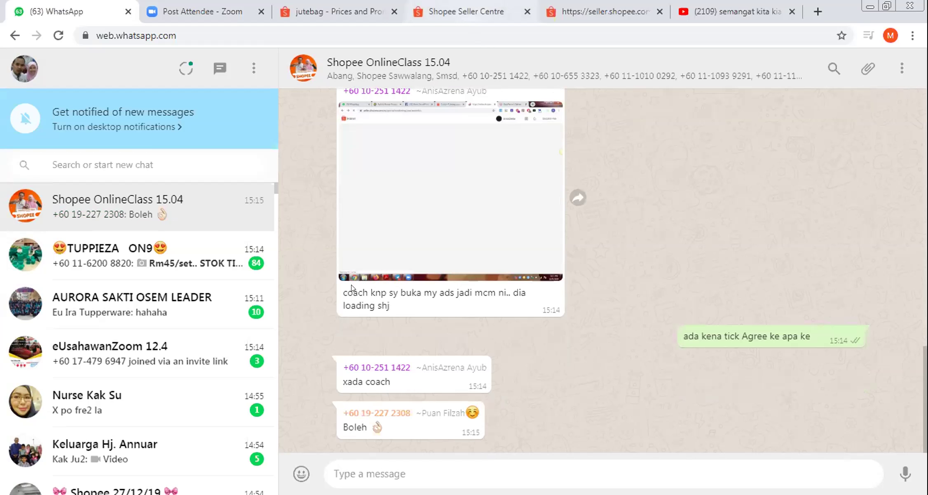
- Capture and dismiss the Published Successfully dialog on the Shopee Create Ads page, and send its screenshot to the WhatsApp class group without a caption
key(ctrl+4)
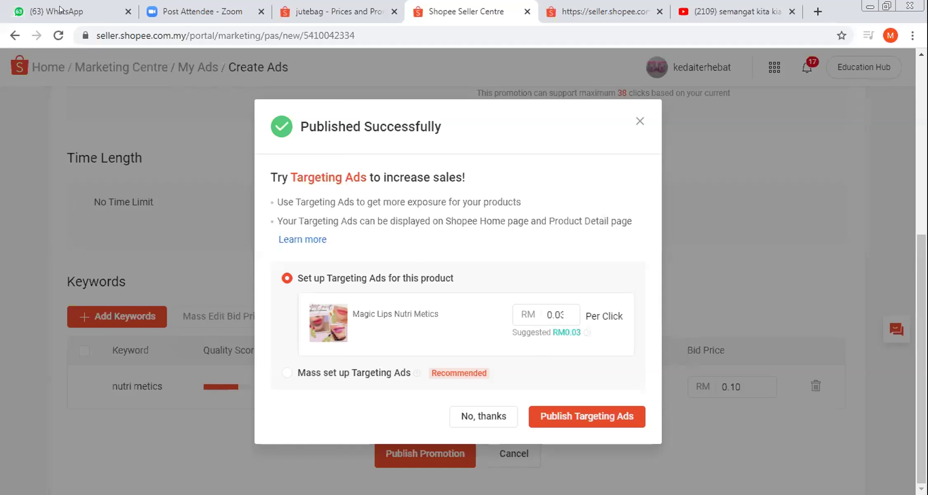
key(Escape)
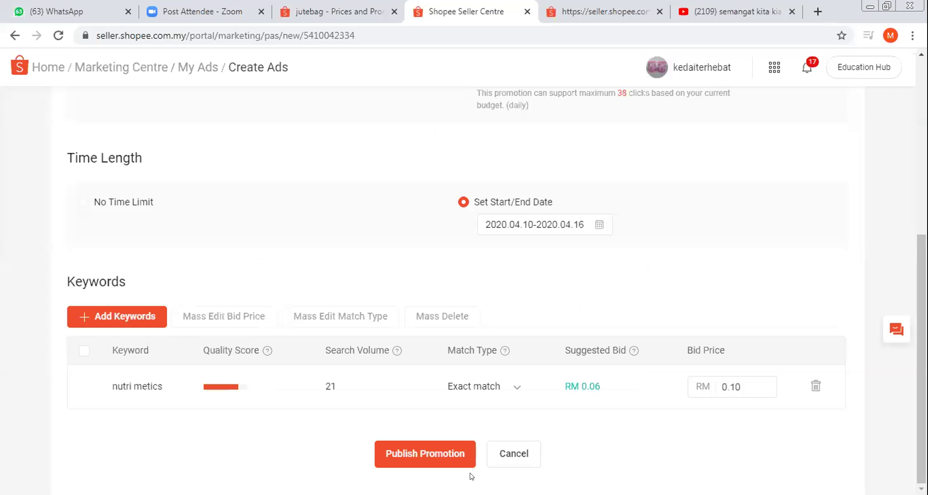
key(ctrl+1)
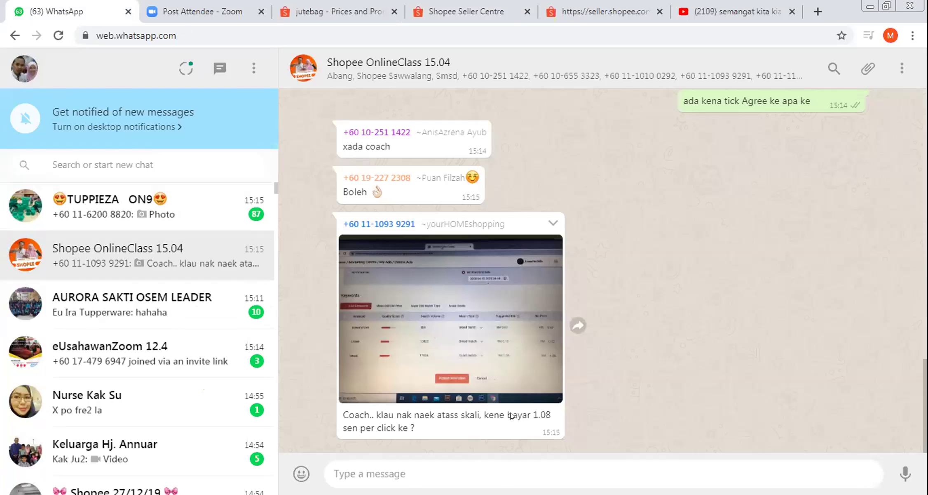
key(ctrl+v)
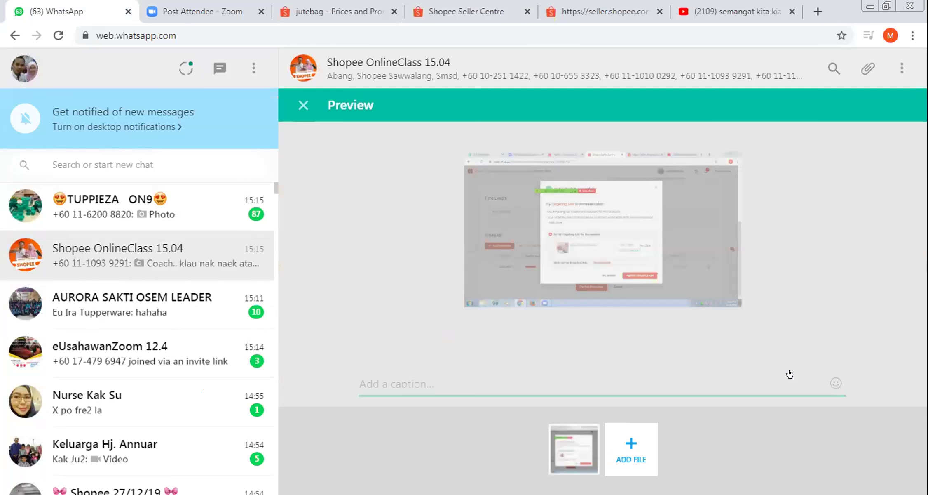
key(Return)
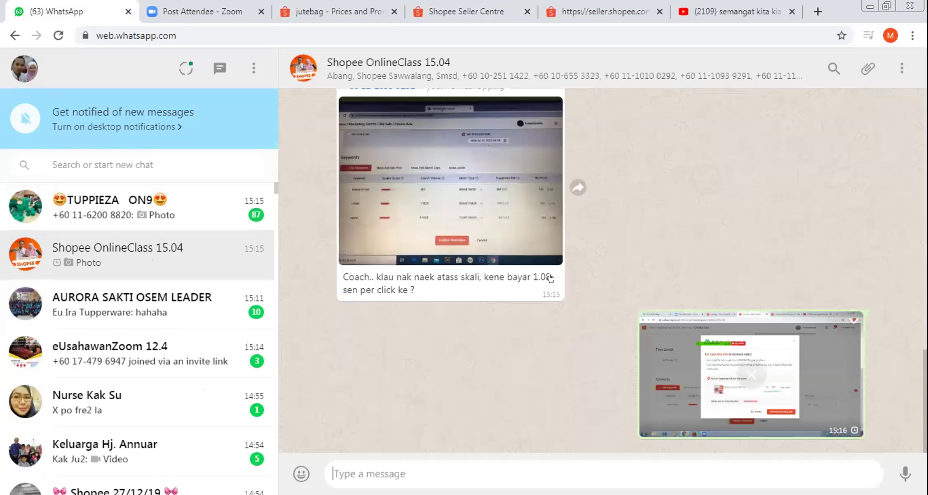
- Enlarge the member's Create Ads photo and examine its keywords, match types and bid prices, especially the bawal row
click(548, 248)
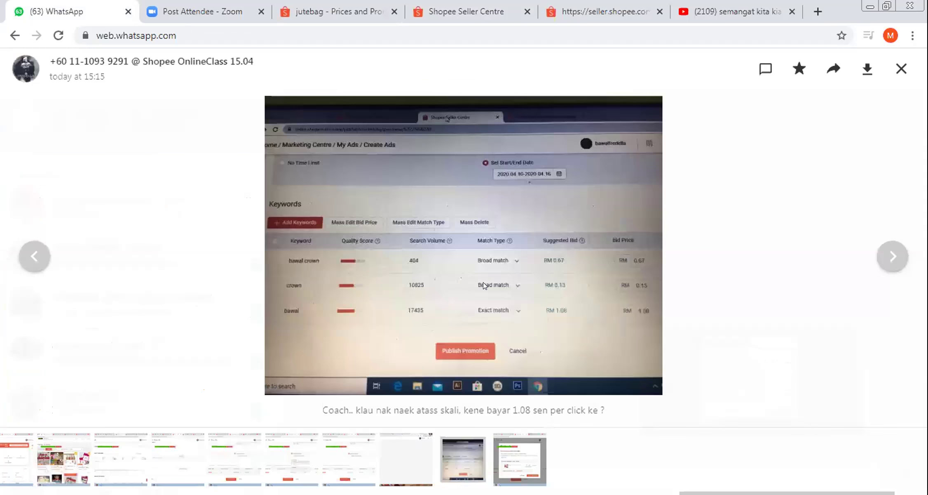
click(483, 282)
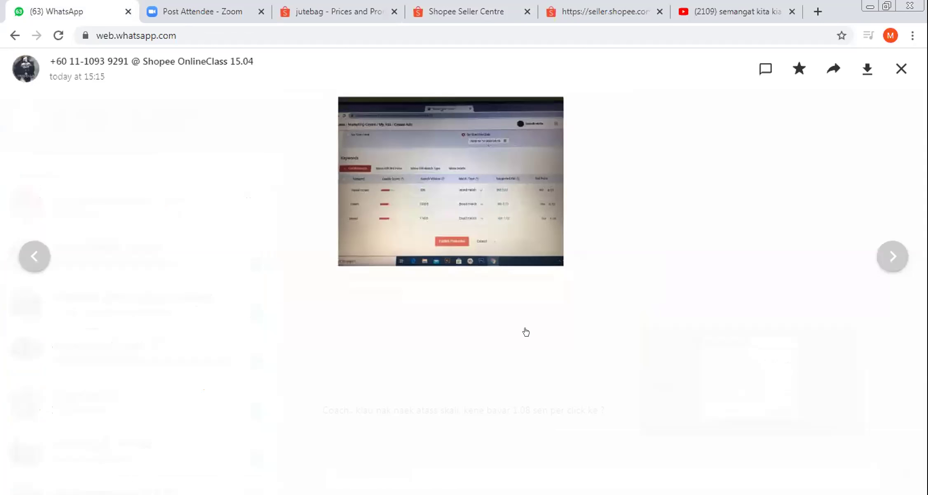
click(537, 300)
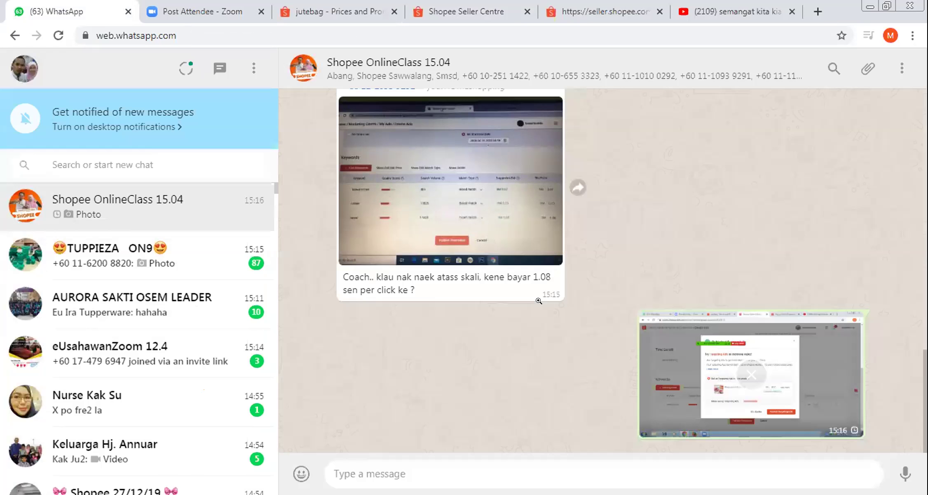
click(483, 301)
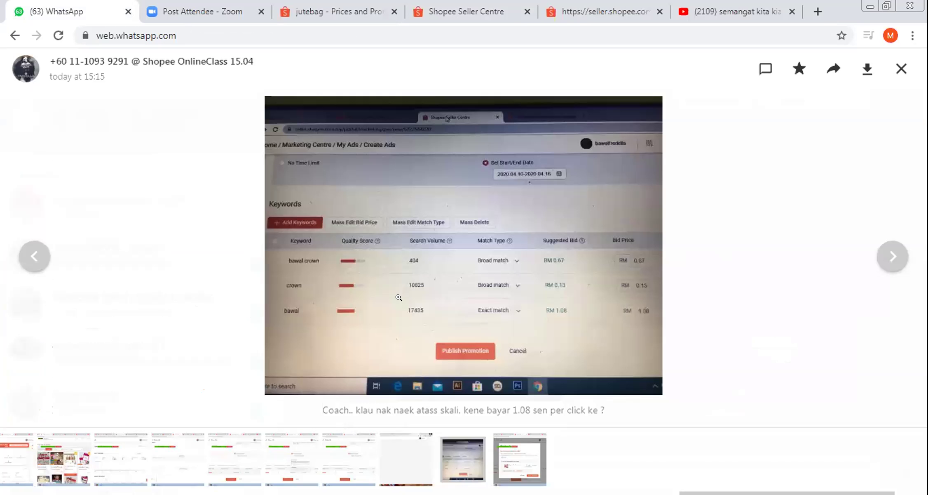
click(439, 313)
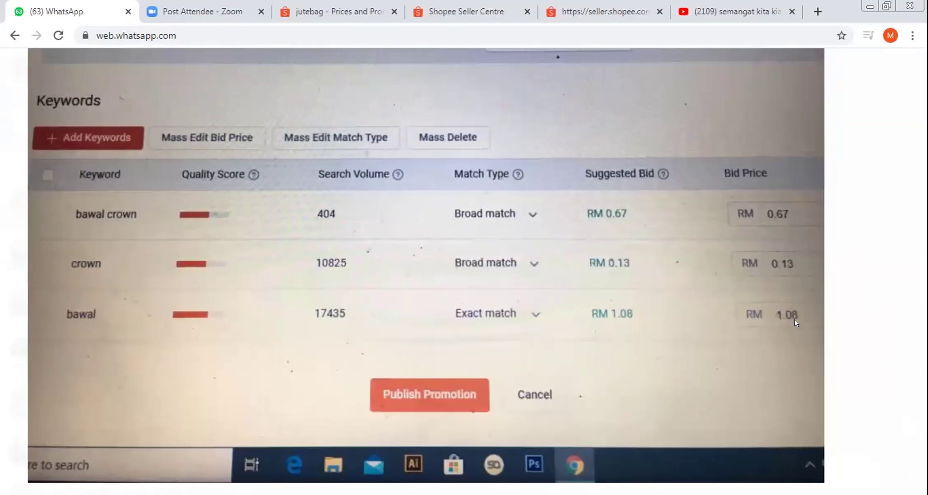
click(791, 319)
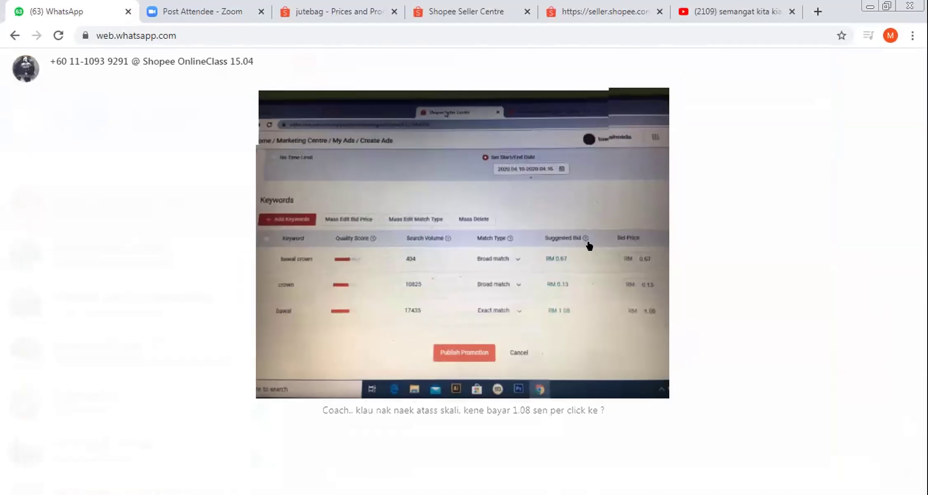
key(Escape)
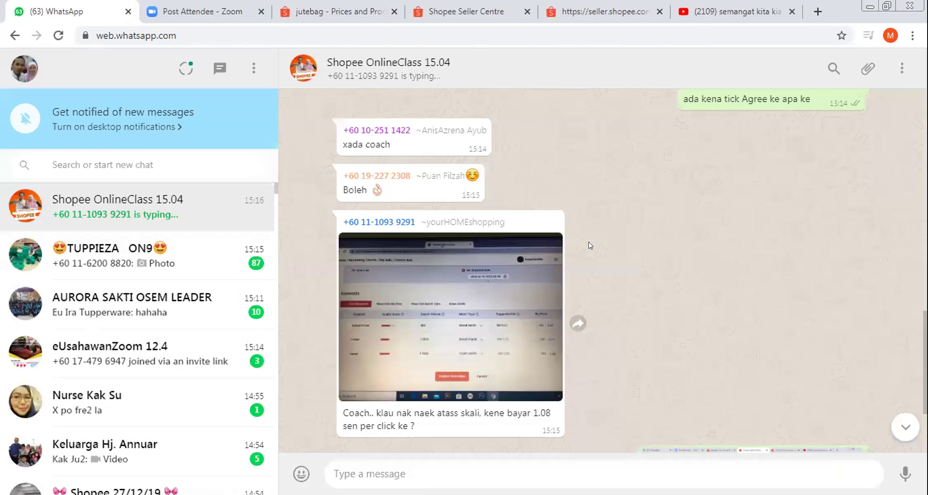
- Reply to the member's photo question about the cost per click with "Kalo nak duk atas sekali, rm 1.10 lah"
key(ctrl+alt+shift+r)
text(Kalo nak duk atas)
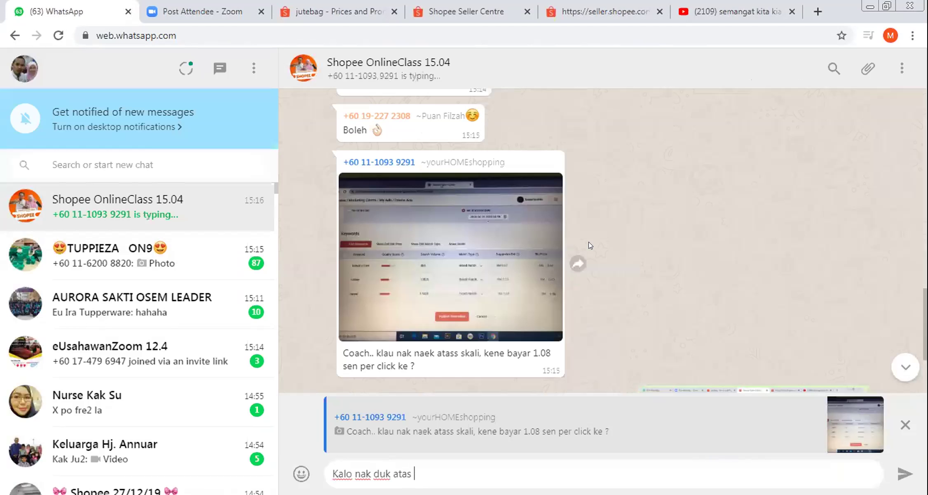
text(sekali, rm)
text(1.10 la)
key(Return)
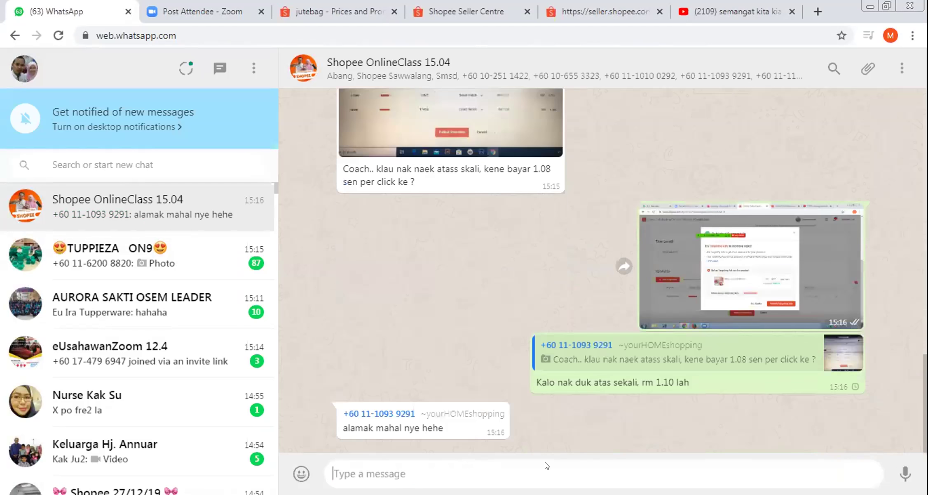
text(Tp say)
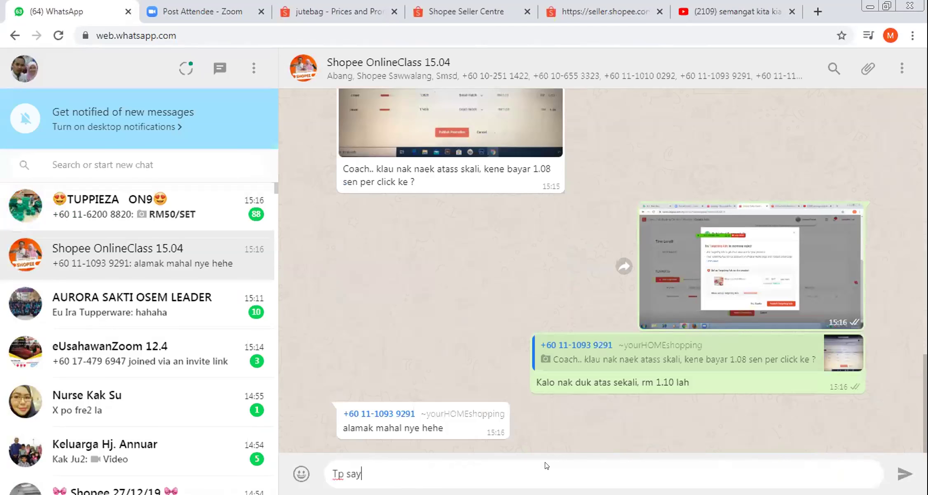
text(a cadang)
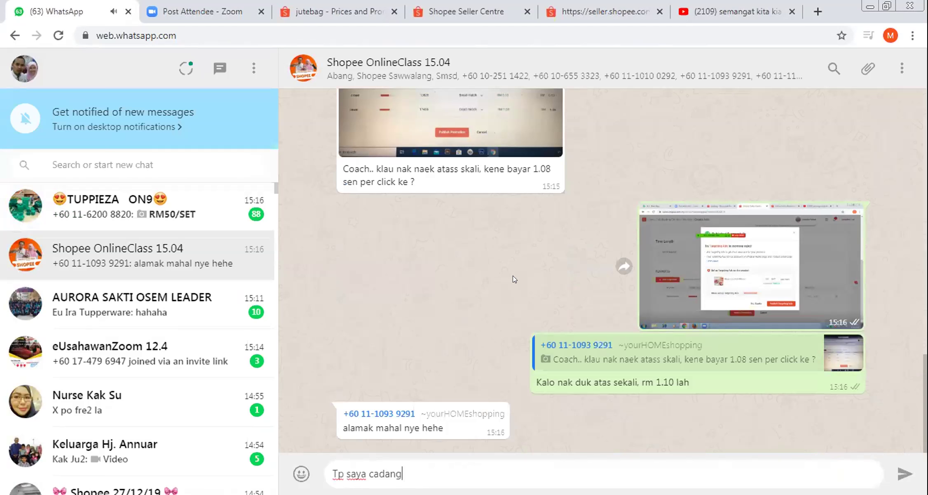
text(kan)
- Go back to the member's keyword bid photo and examine its keyword list enlarged again
scroll(501, 387, up, 3)
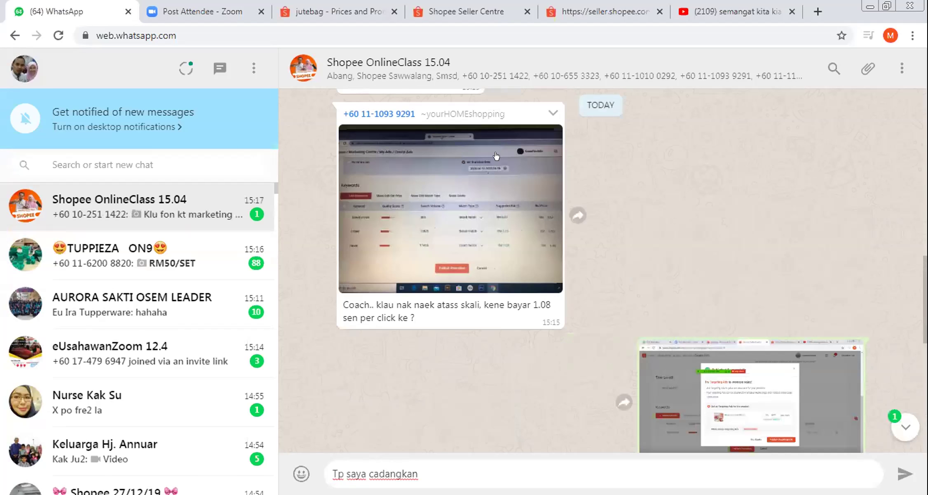
click(556, 112)
click(539, 148)
click(451, 234)
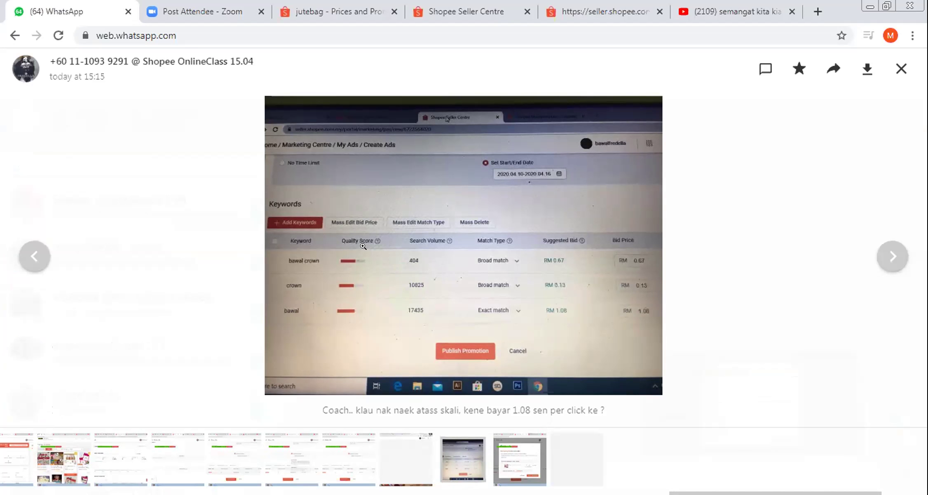
click(577, 143)
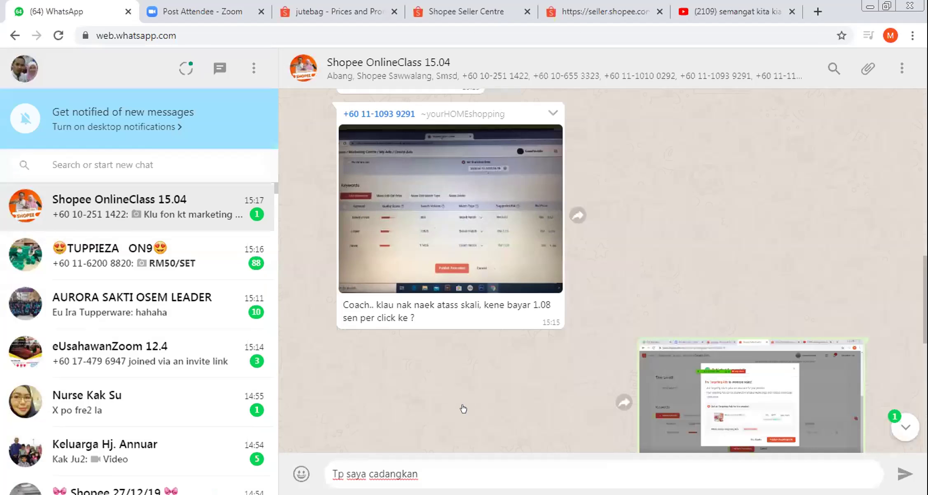
- Return to the newest messages and discard the unsent draft message
scroll(468, 404, down, 1)
scroll(471, 388, down, 5)
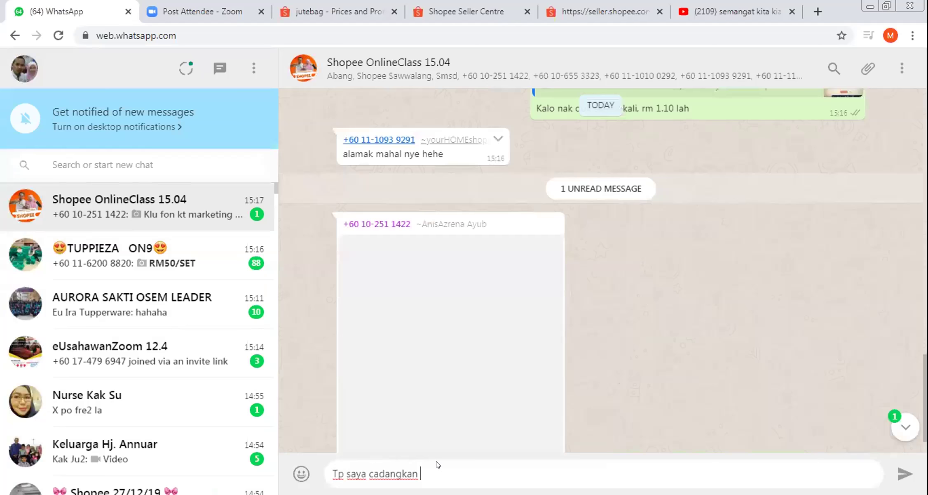
key(ctrl+a)
key(BackSpace)
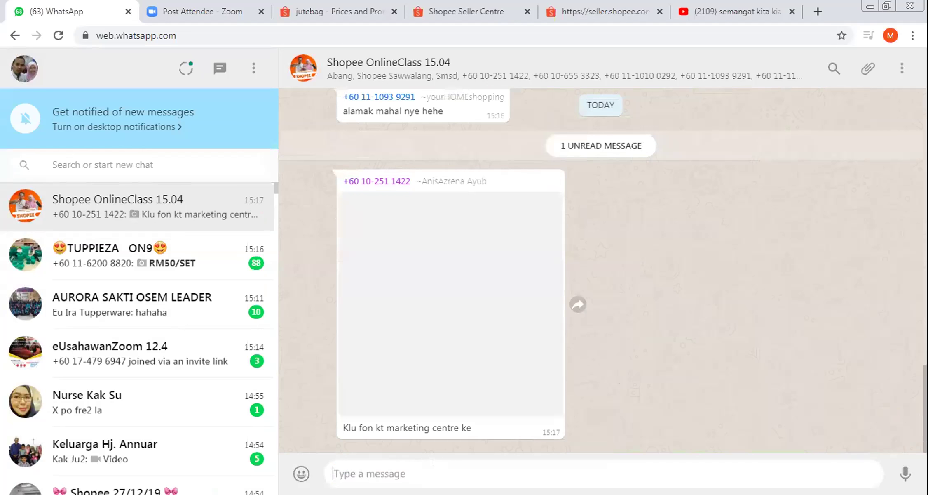
- Examine the member's phone screenshot of the Marketing Centre enlarged, and close it again
click(462, 238)
click(469, 216)
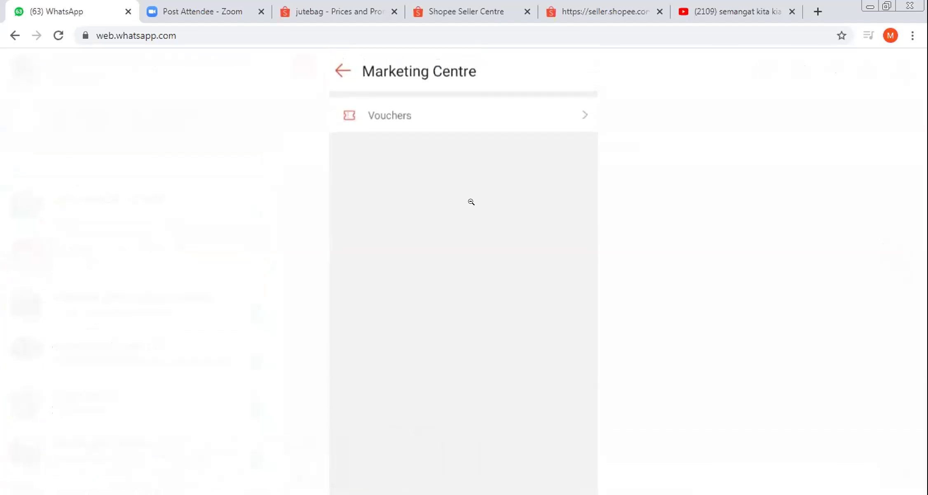
click(471, 201)
click(483, 301)
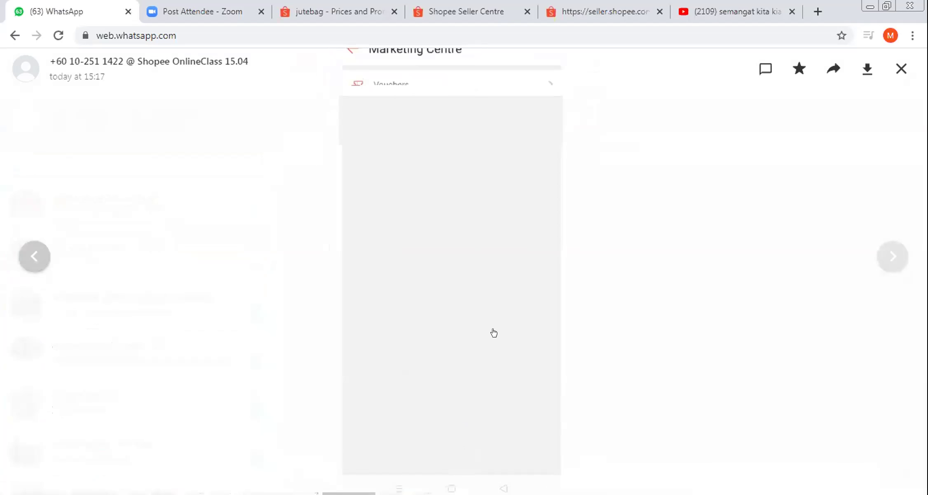
key(Escape)
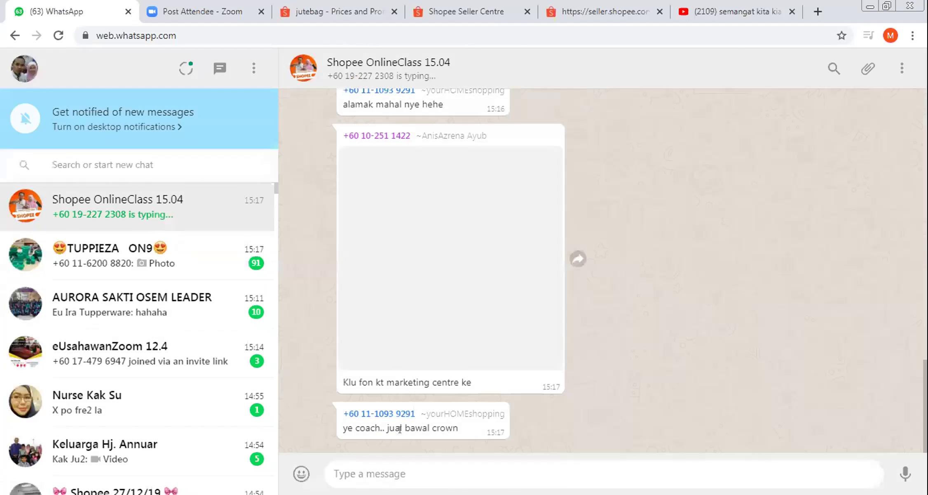
- Examine the bid prices in the member's "bawal crown" keyword photo enlarged, and close the photo
drag(404, 427, 459, 428)
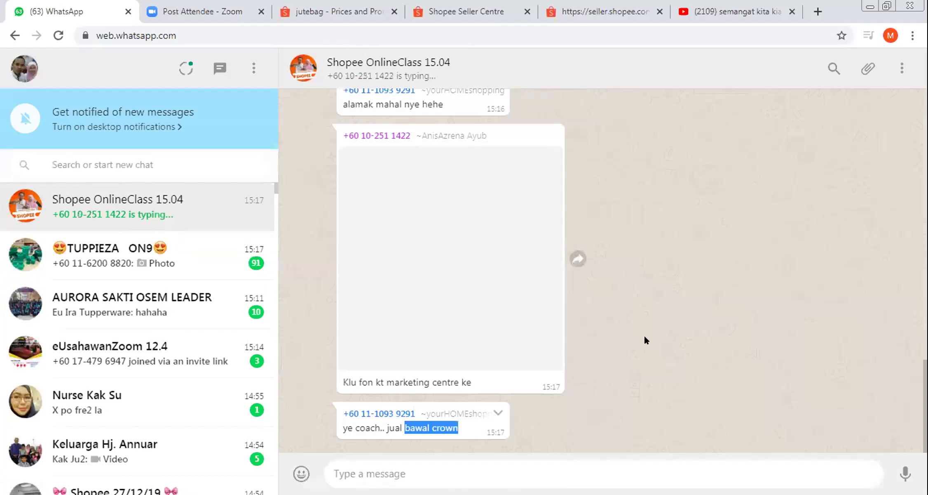
click(516, 354)
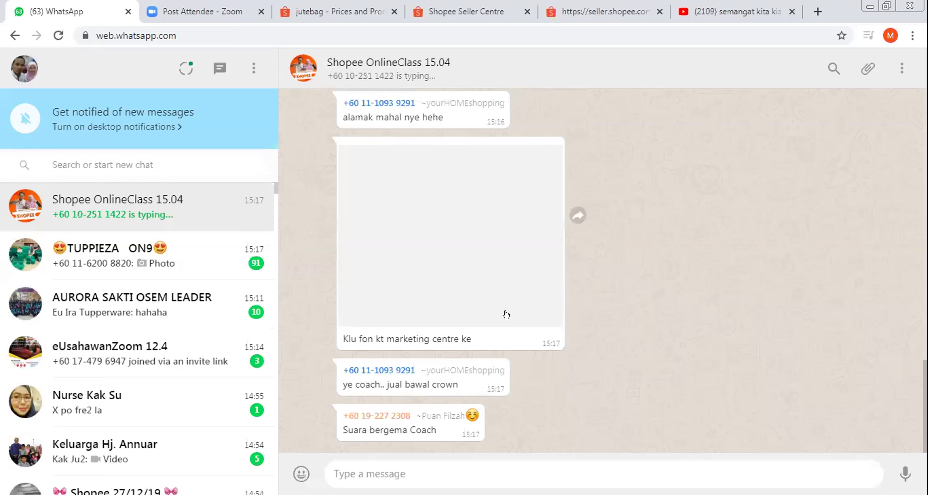
scroll(425, 268, up, 10)
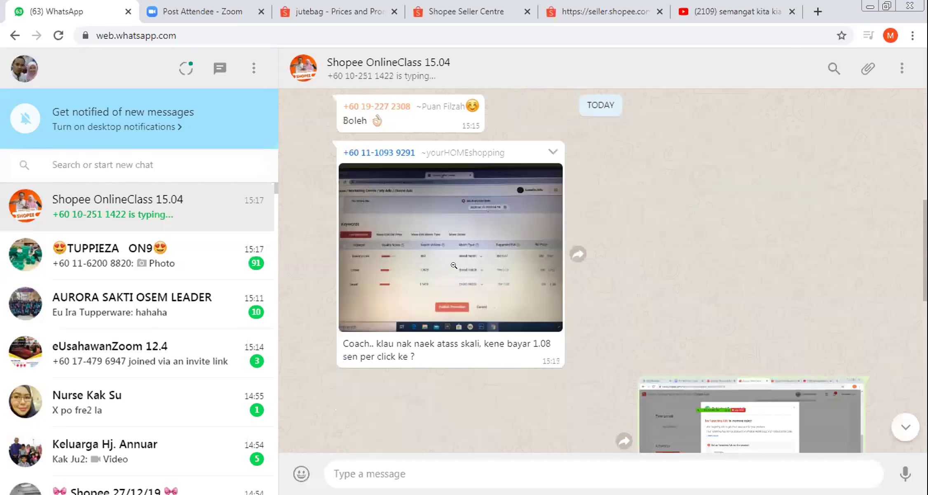
click(551, 276)
click(643, 274)
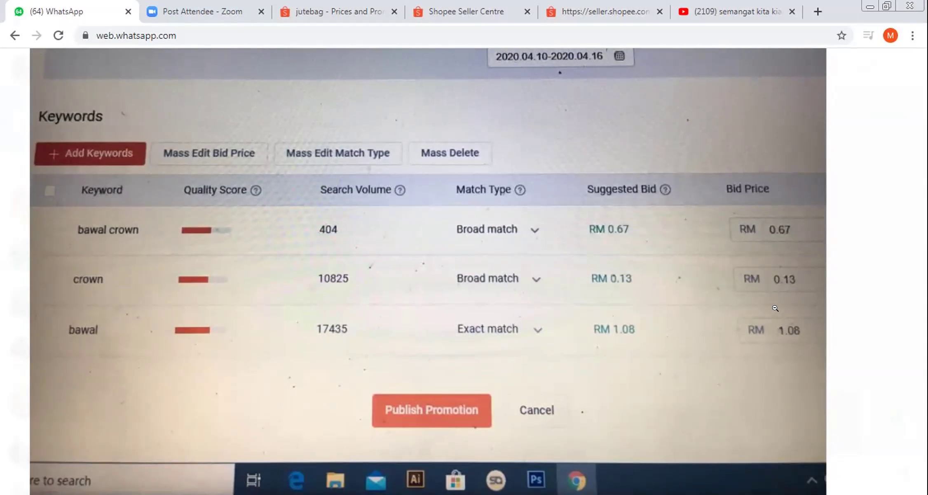
click(766, 307)
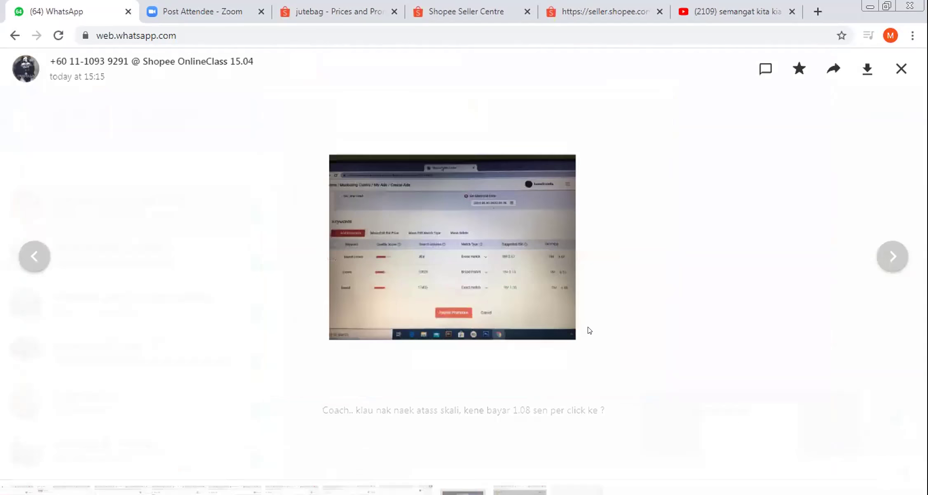
click(589, 329)
- Read the group's newest messages, and examine the member's Marketing Centre phone screenshot enlarged once more
scroll(591, 331, down, 10)
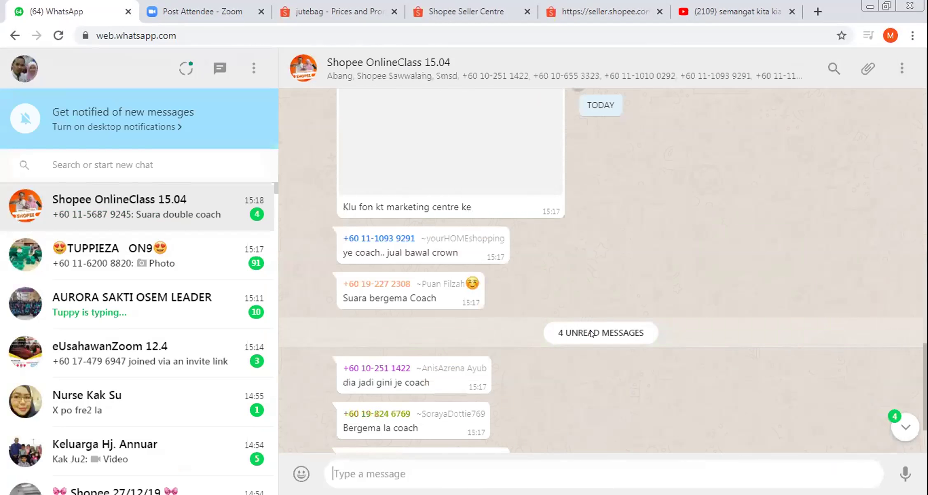
scroll(590, 333, down, 2)
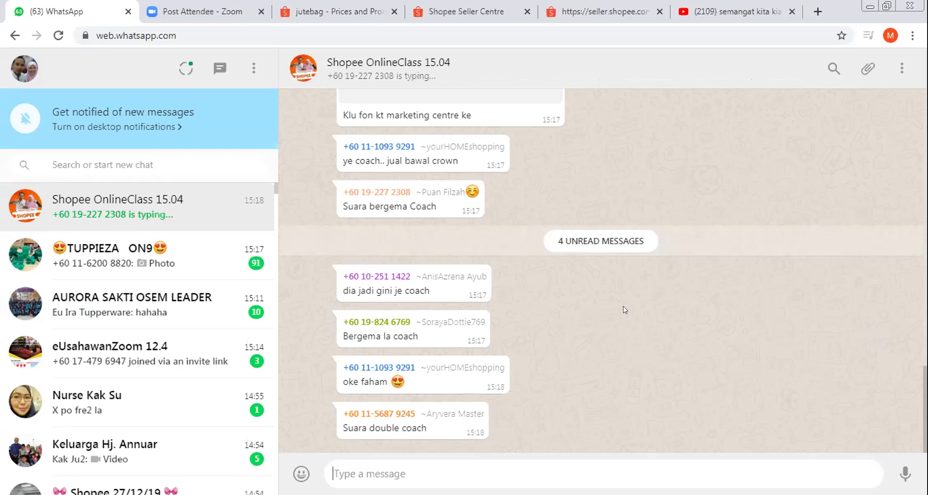
scroll(624, 309, up, 3)
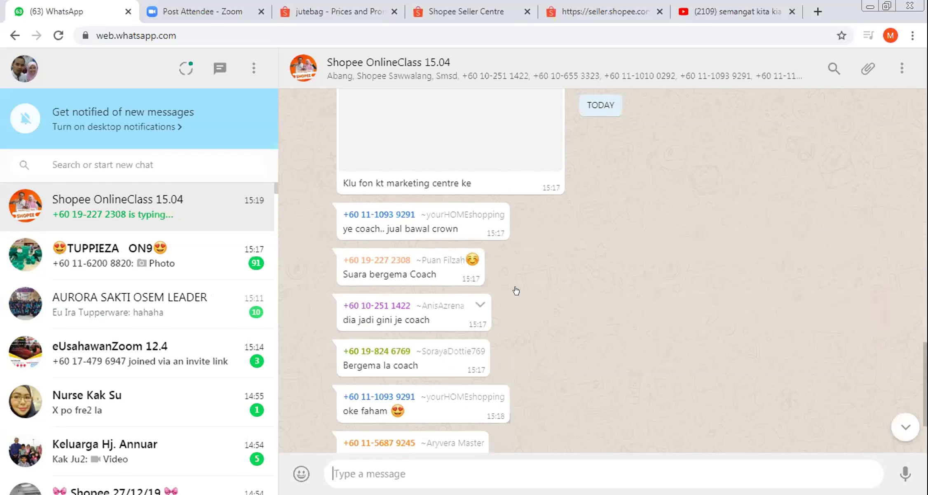
scroll(443, 269, up, 4)
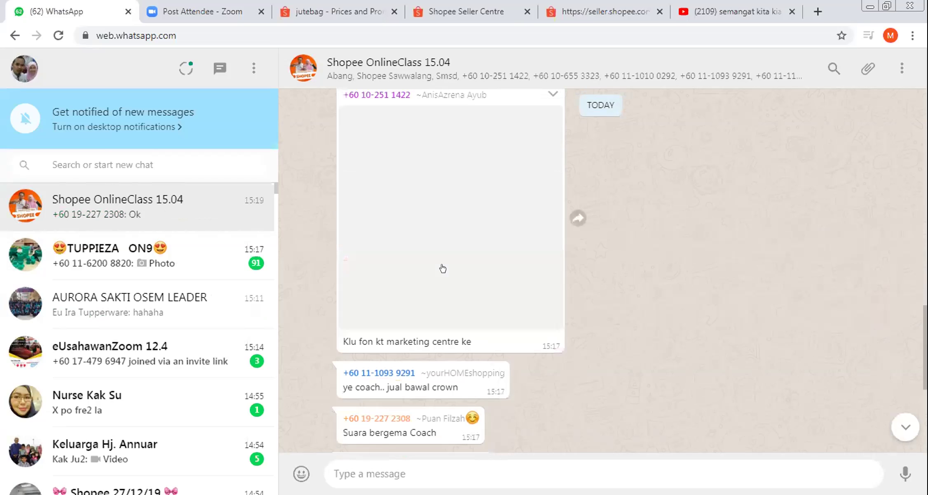
click(439, 256)
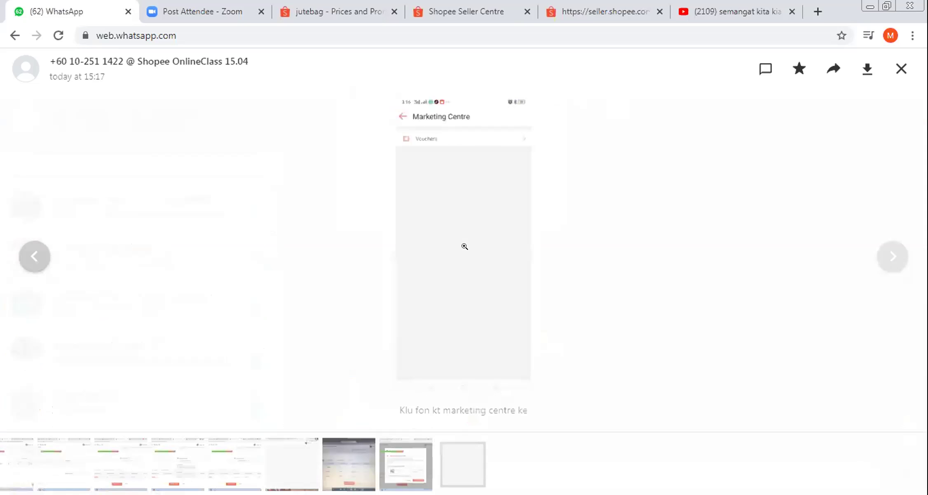
click(465, 246)
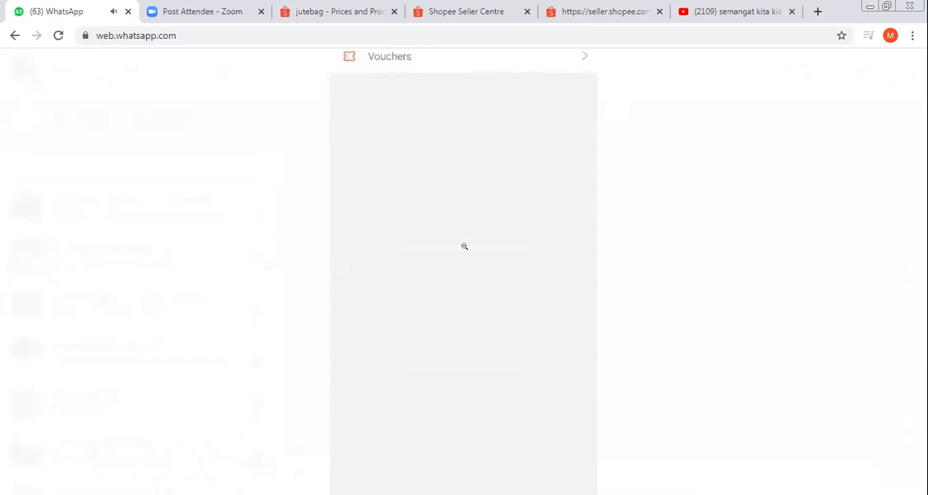
click(503, 255)
key(Escape)
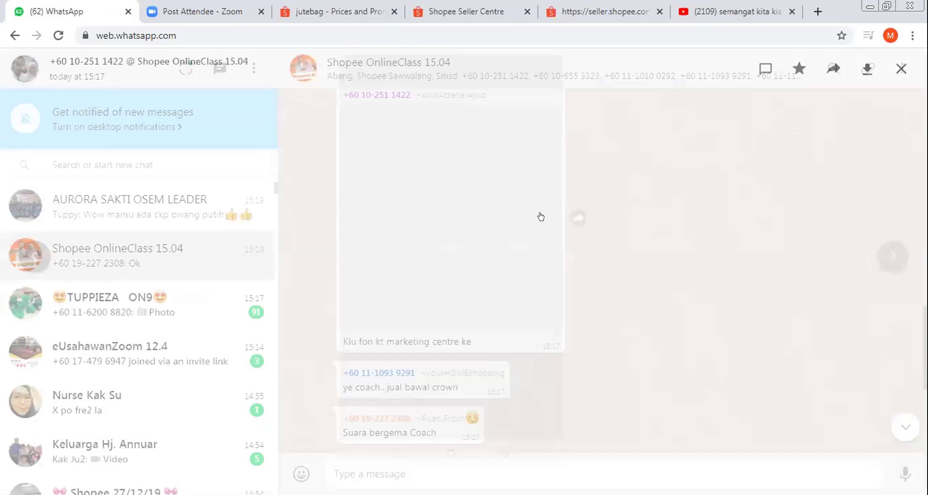
- Send the group the advice "Cuba Update Shopee Puan di PlayStore"
scroll(550, 231, up, 3)
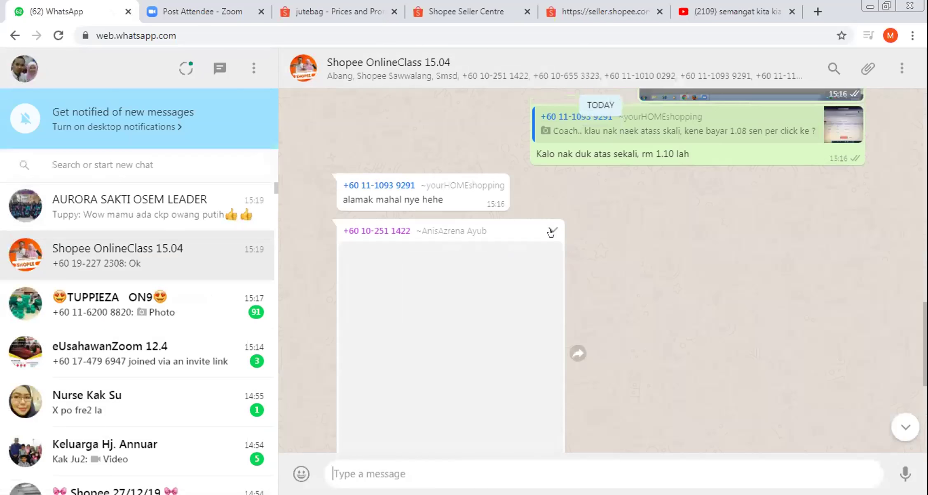
scroll(444, 315, down, 3)
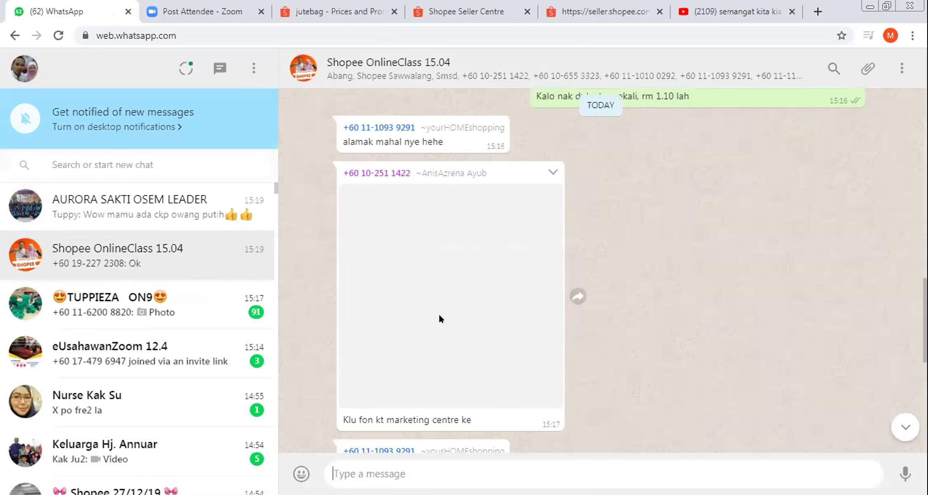
scroll(440, 317, down, 5)
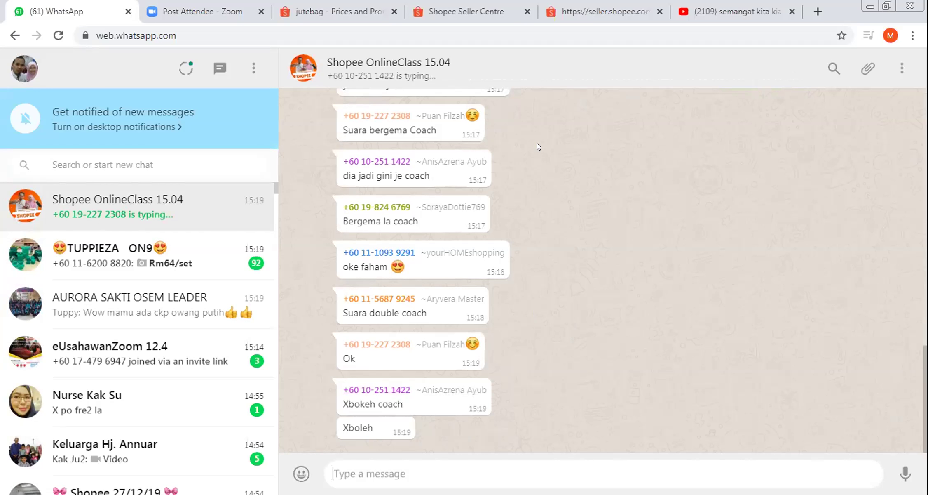
text(Cuba U)
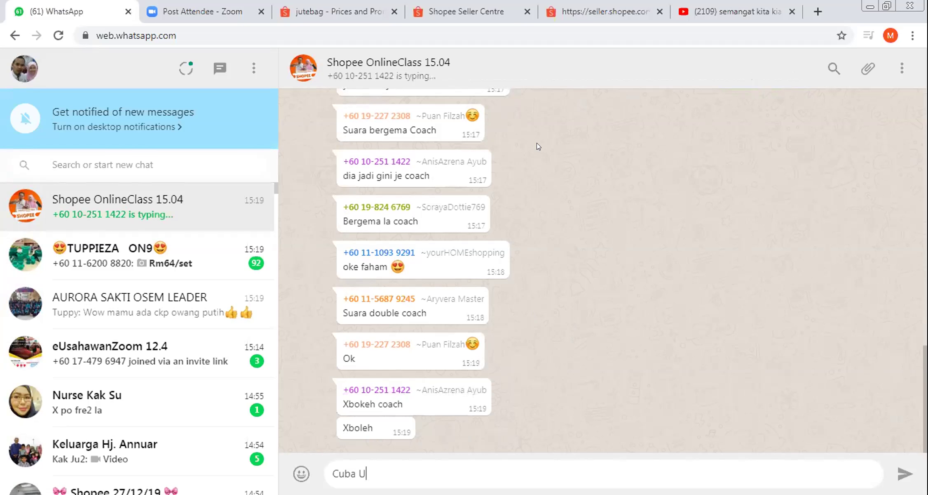
text(pdate Sh)
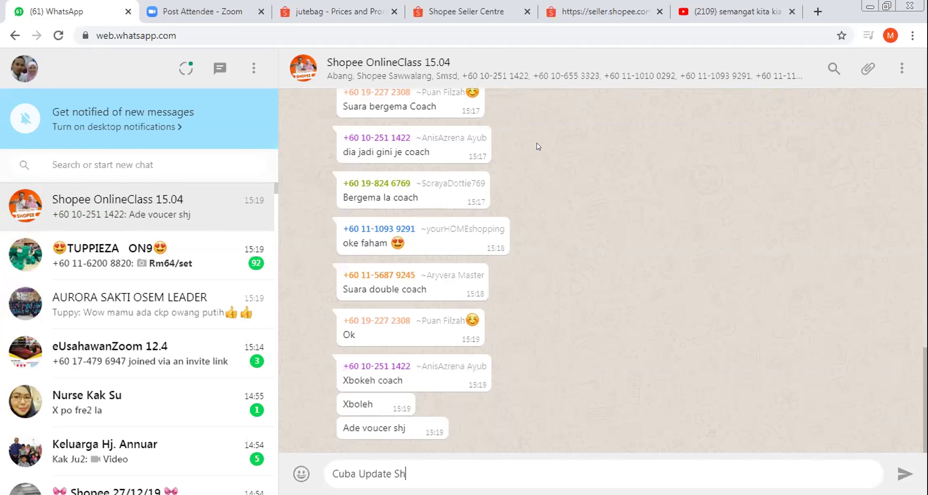
text(opee Puan di PlayS)
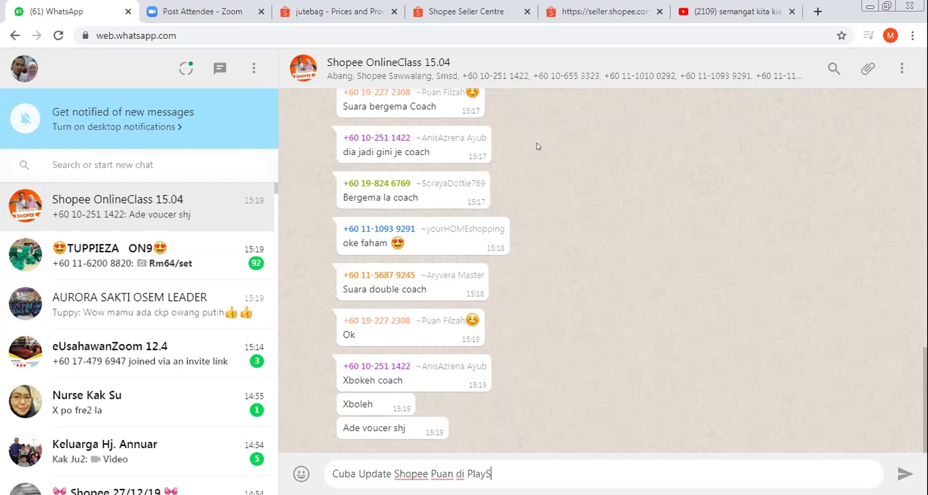
text(tore)
key(Return)
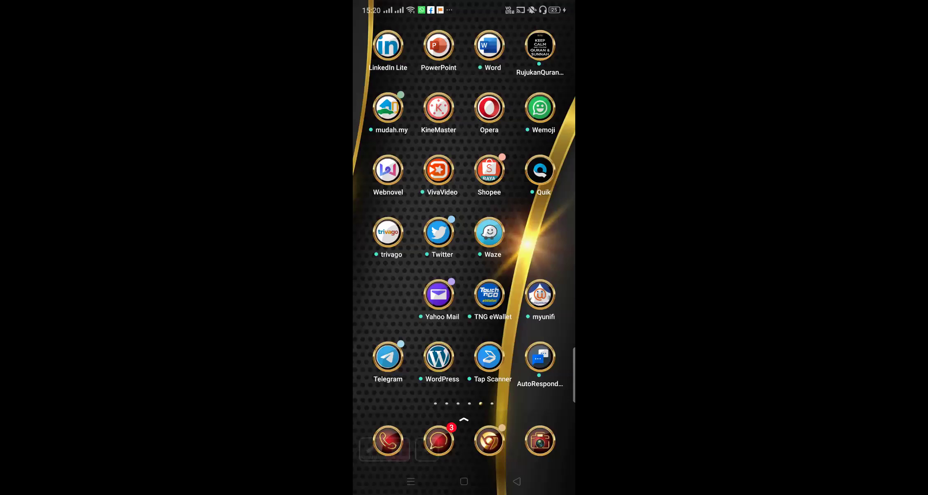
- Check Shopee's Play Store page on the shared phone, and open the Shopee OnlineClass 15.04 group in the phone's WhatsApp
drag(412, 247, 536, 247)
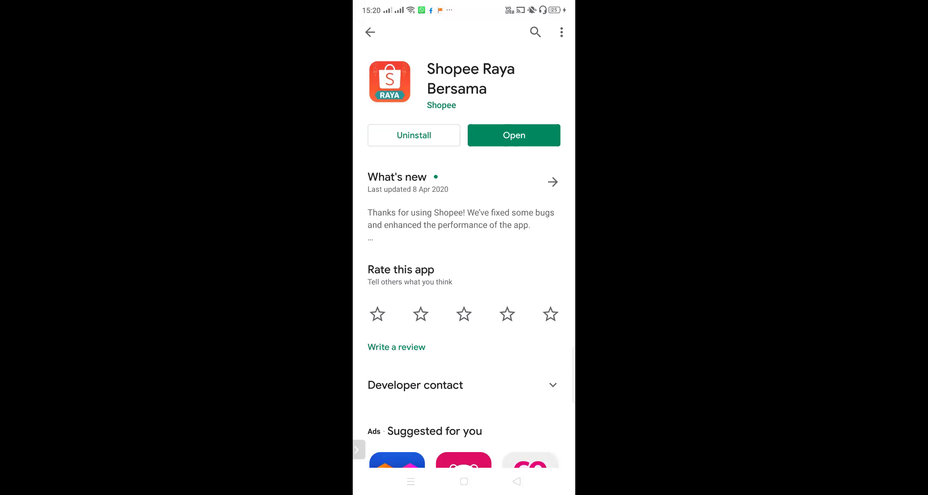
click(464, 481)
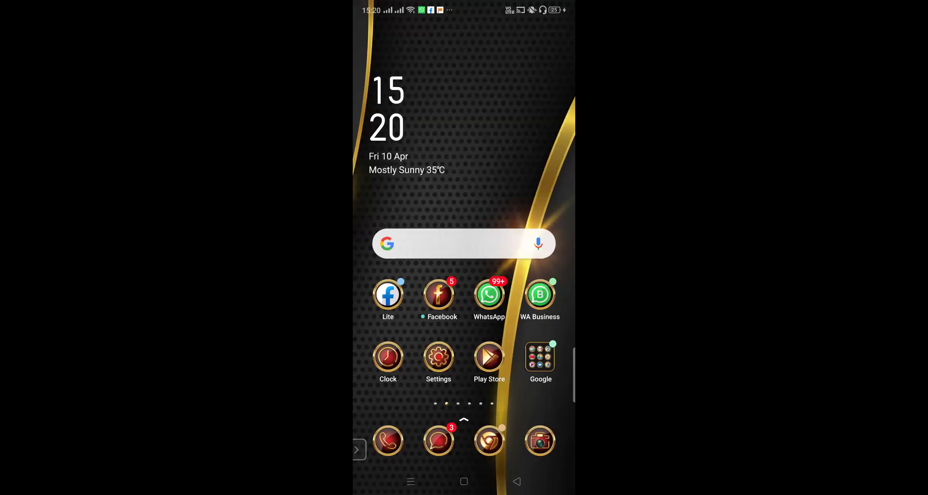
click(489, 295)
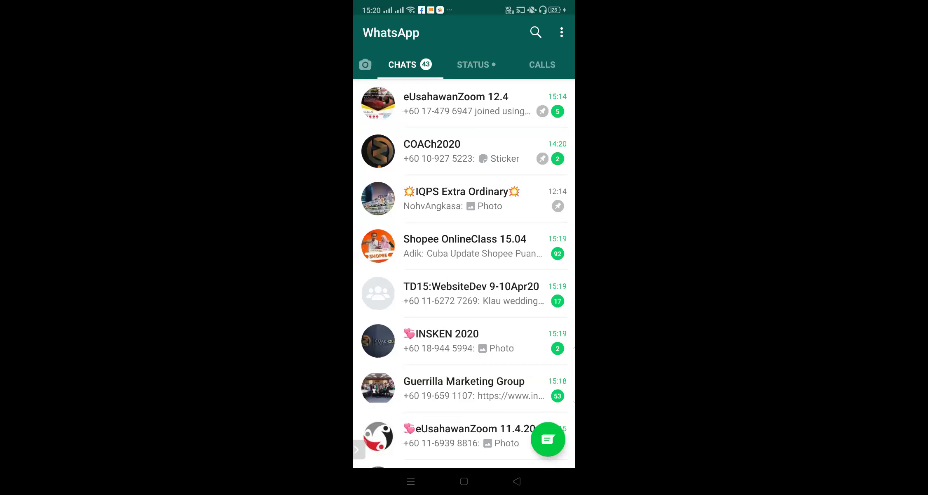
click(454, 246)
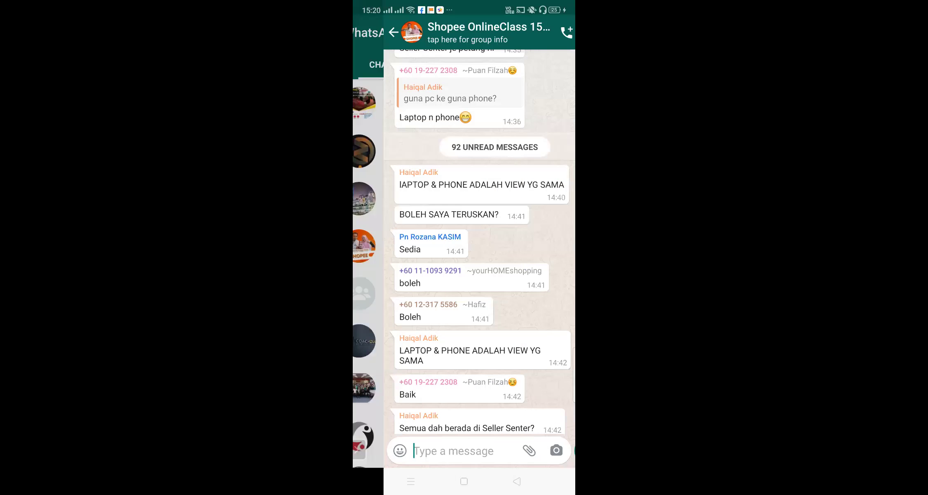
- Look through the group's earlier messages, and send the link seller.shopee.com.my to the group
scroll(462, 243, up, 10)
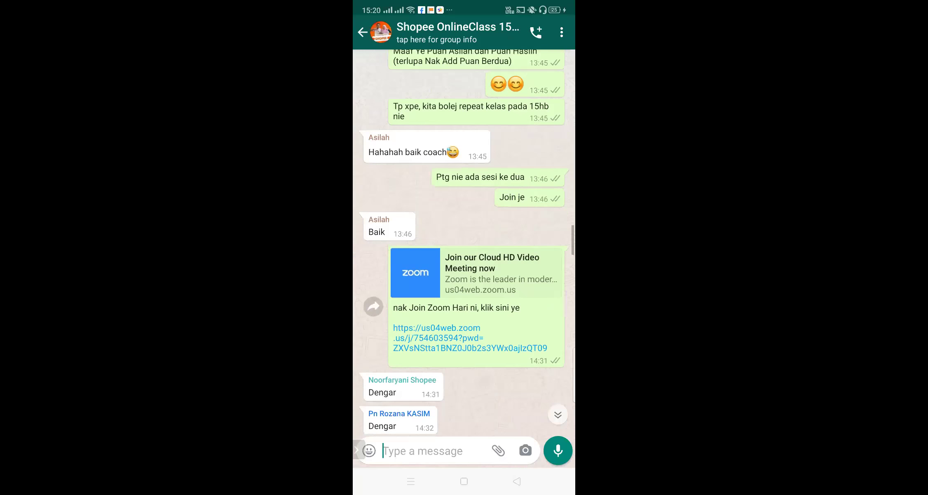
scroll(462, 244, up, 10)
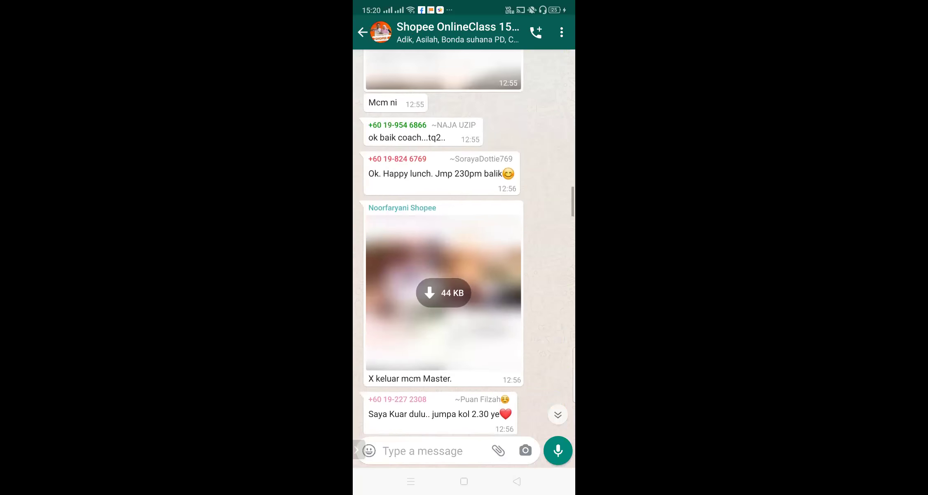
scroll(462, 243, up, 10)
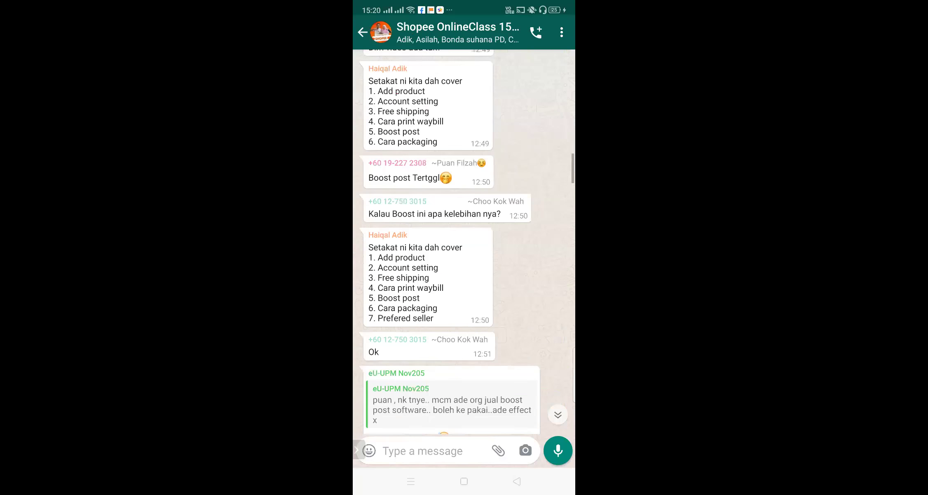
scroll(462, 243, down, 15)
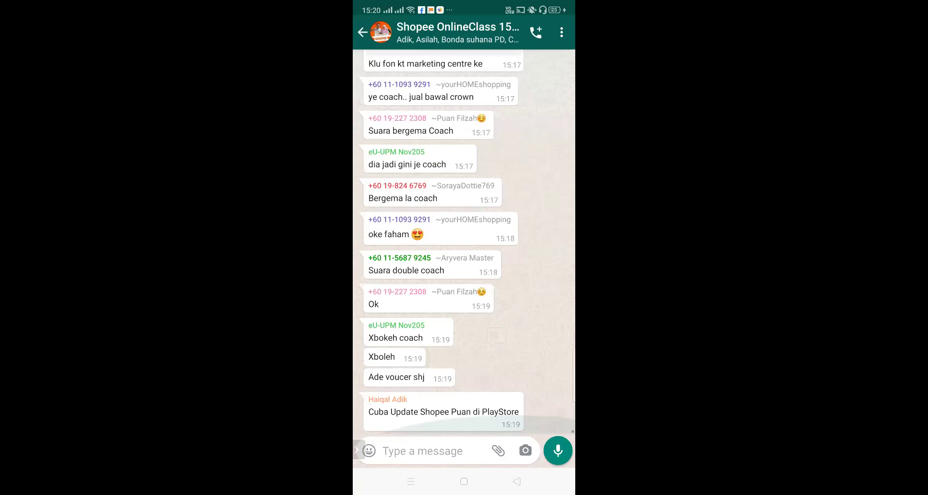
click(425, 451)
text(selker)
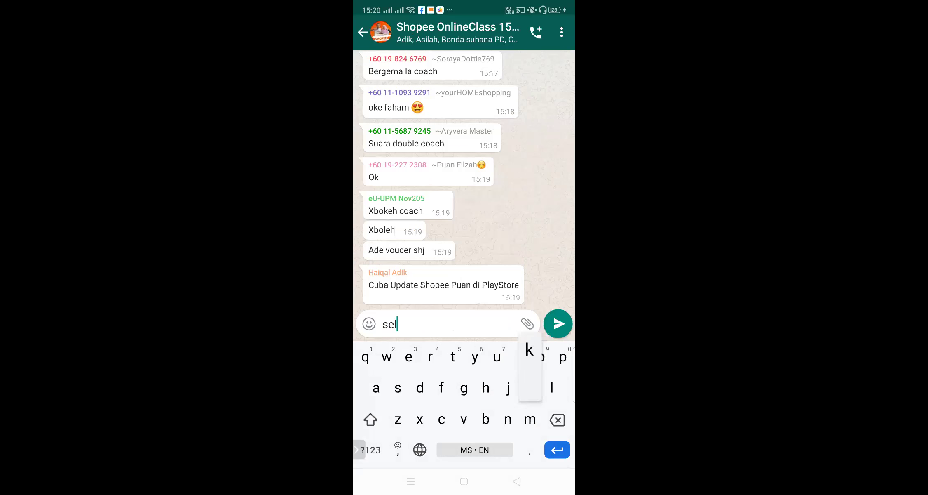
key(BackSpace)
key(BackSpace)
key(BackSpace)
key(BackSpace)
text(ller.shop)
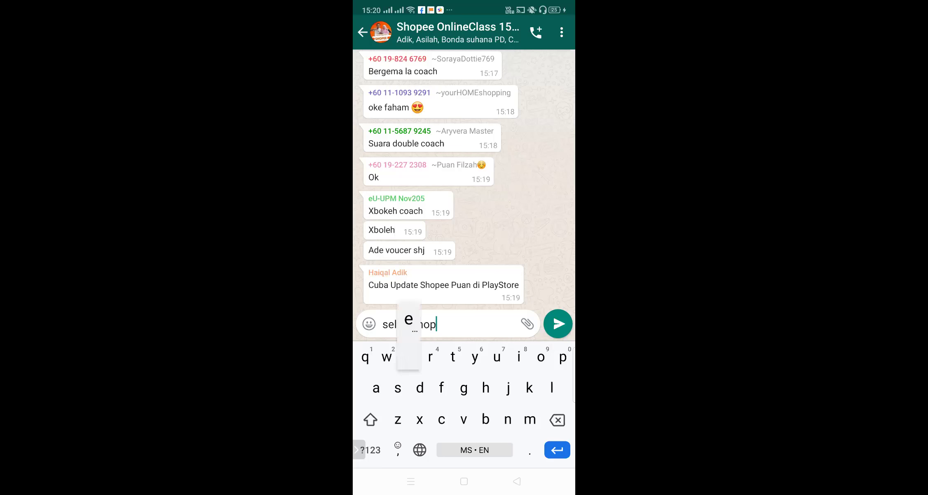
text(ee.com.my)
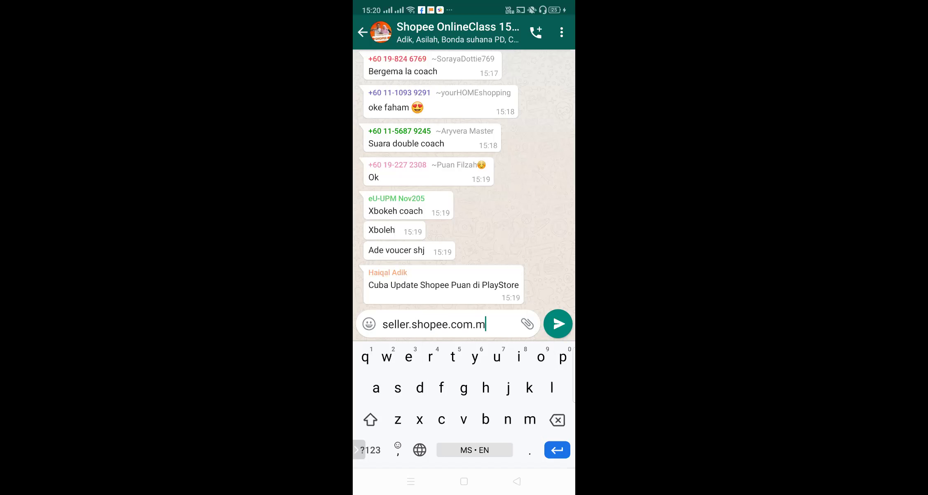
click(557, 324)
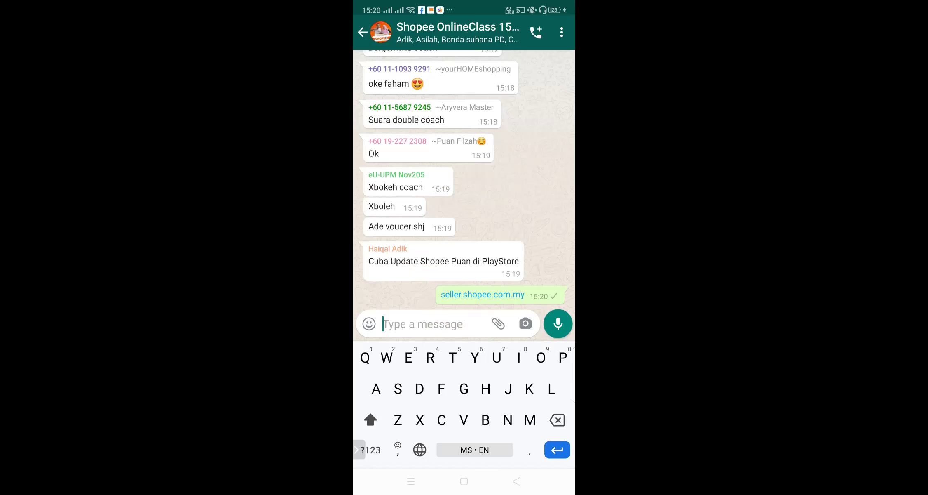
- Open the sent Seller Centre link, show My Ads enlarged under Marketing Centre, and expand the screen-share controls
click(483, 295)
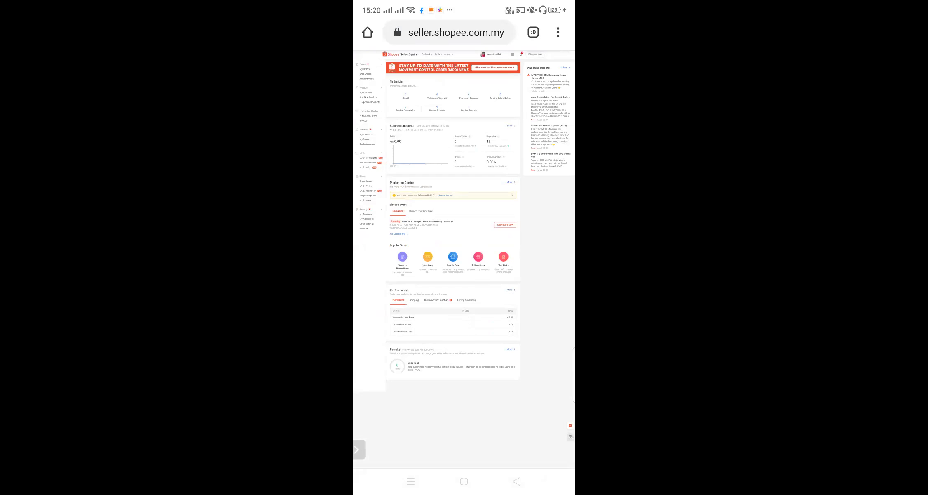
scroll(371, 161, up, 5)
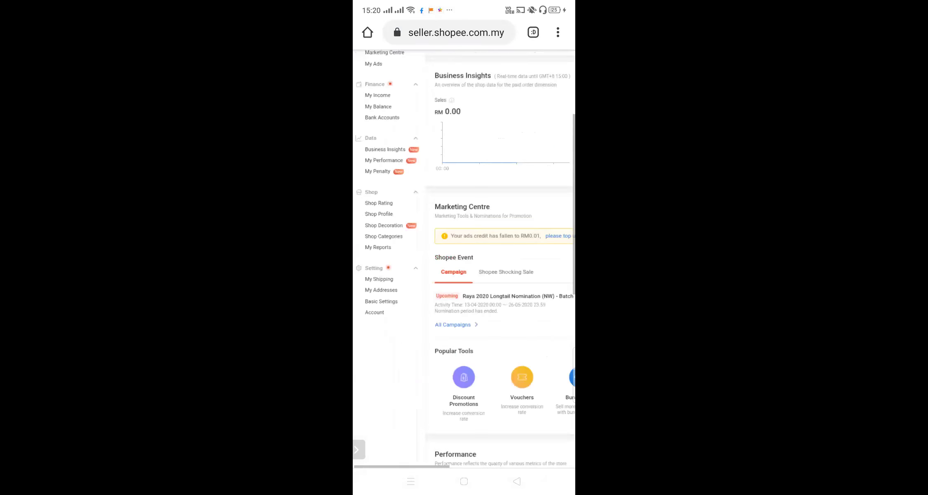
scroll(464, 258, up, 3)
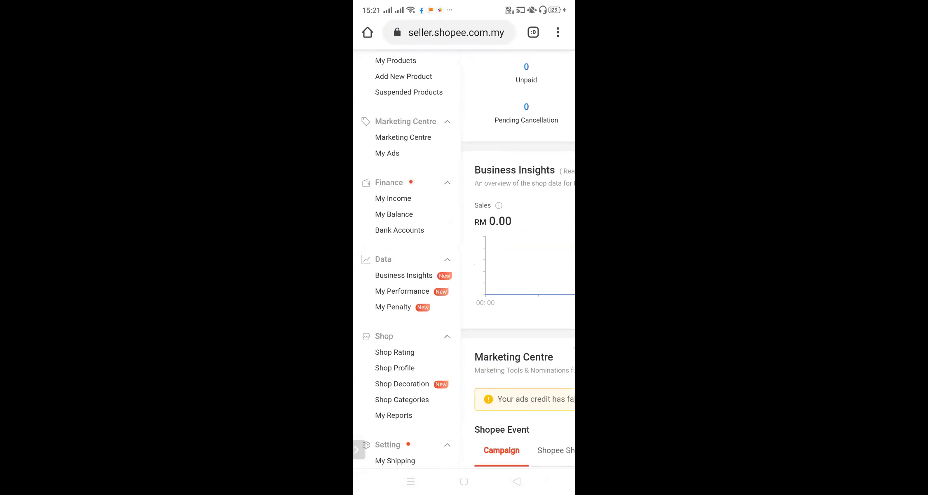
click(359, 449)
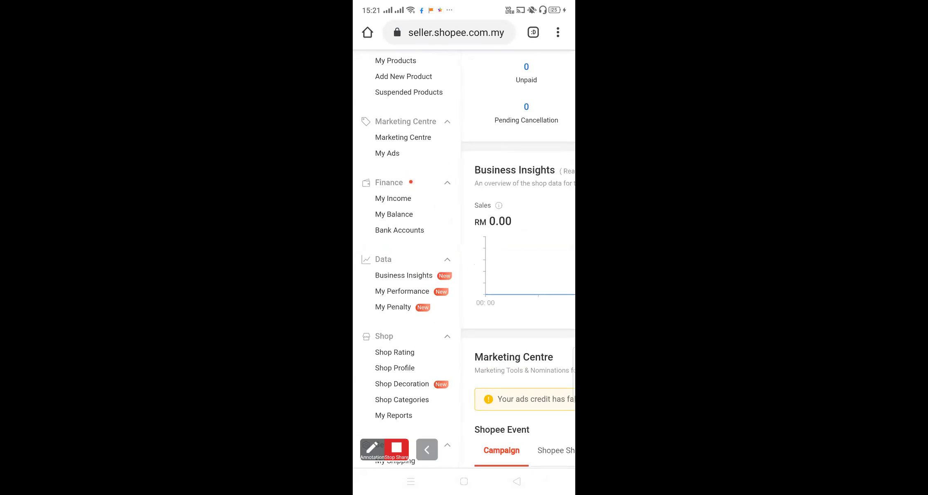
click(372, 449)
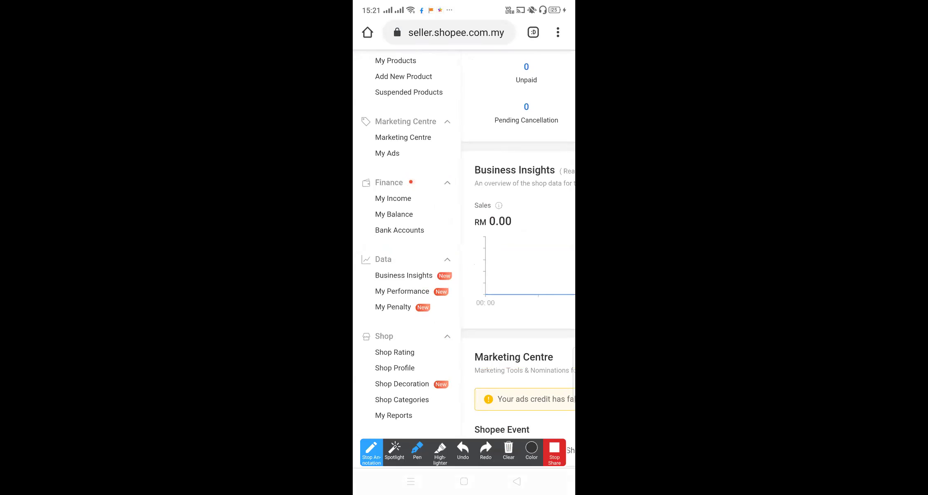
mouse_move(501, 72)
mouse_down()
mouse_move(438, 139)
mouse_move(440, 111)
mouse_move(463, 152)
mouse_up()
click(371, 451)
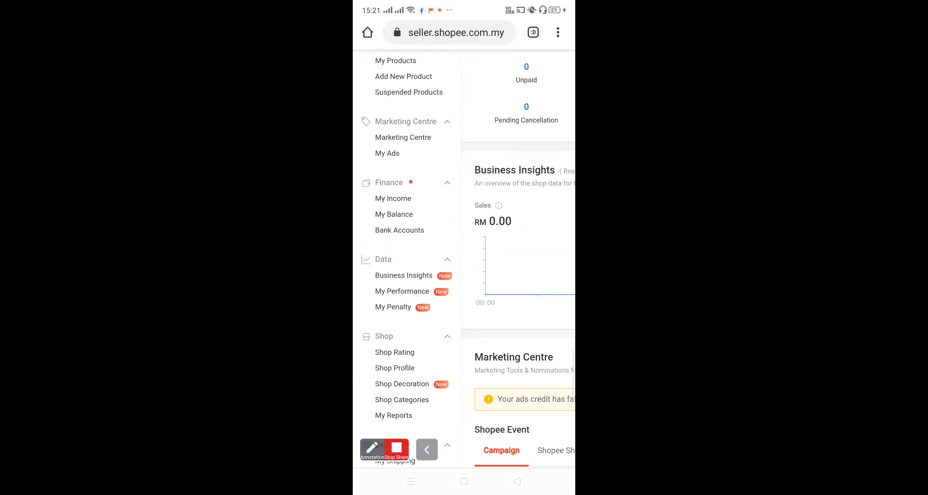
- Open the Marketing Centre page on the phone and bring My Ads under Marketing Tools into view
click(403, 137)
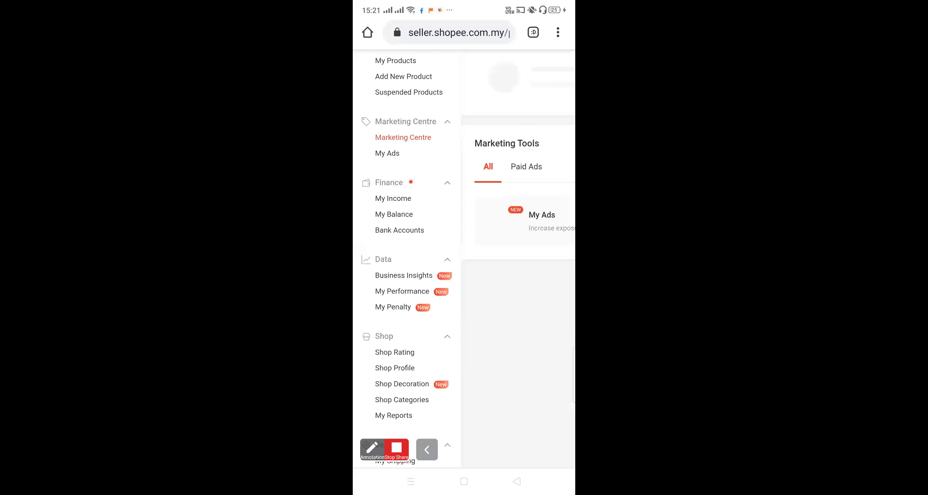
scroll(464, 263, right, 3)
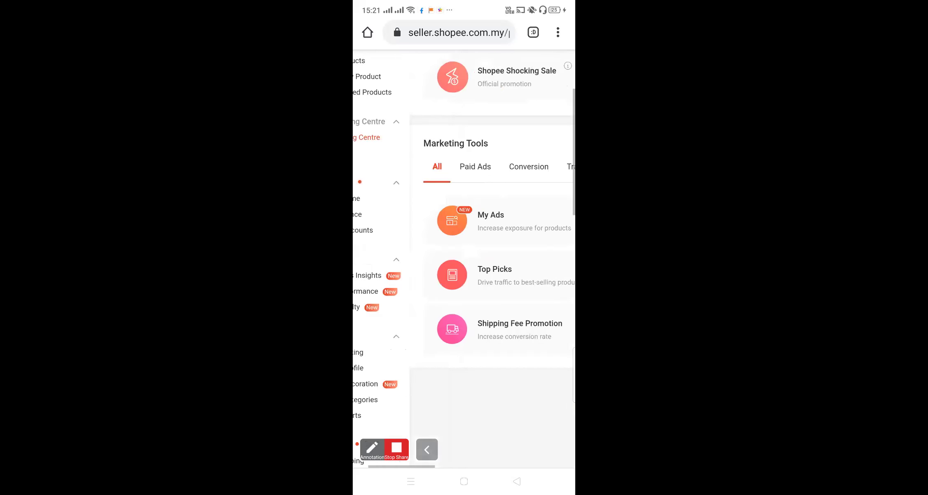
click(427, 449)
scroll(464, 263, right, 3)
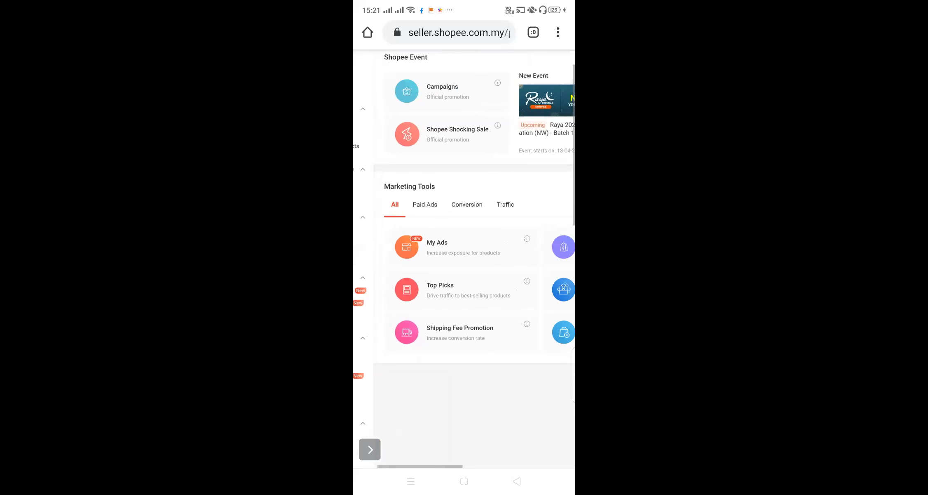
scroll(464, 263, left, 2)
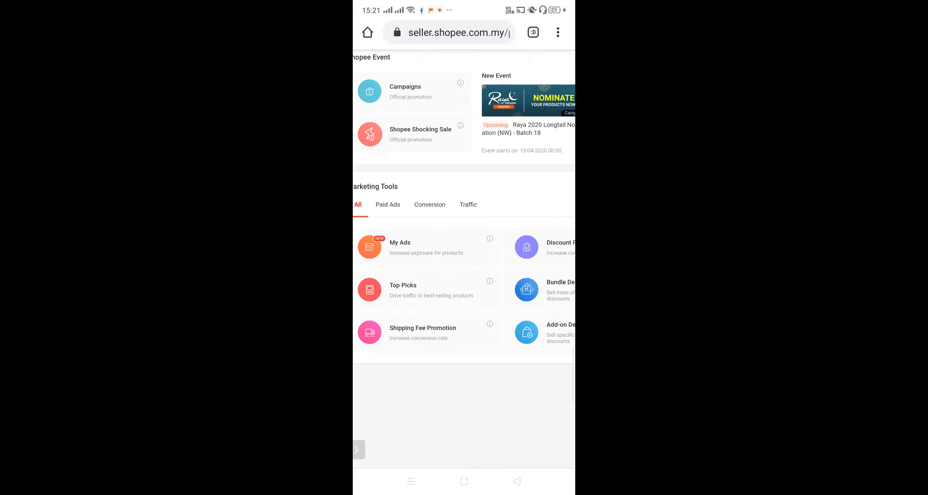
- Annotate the shared screen with a pen arrow and a highlighter circle around My Ads, and end the annotation
click(359, 449)
click(371, 447)
drag(496, 76, 463, 152)
drag(441, 110, 435, 140)
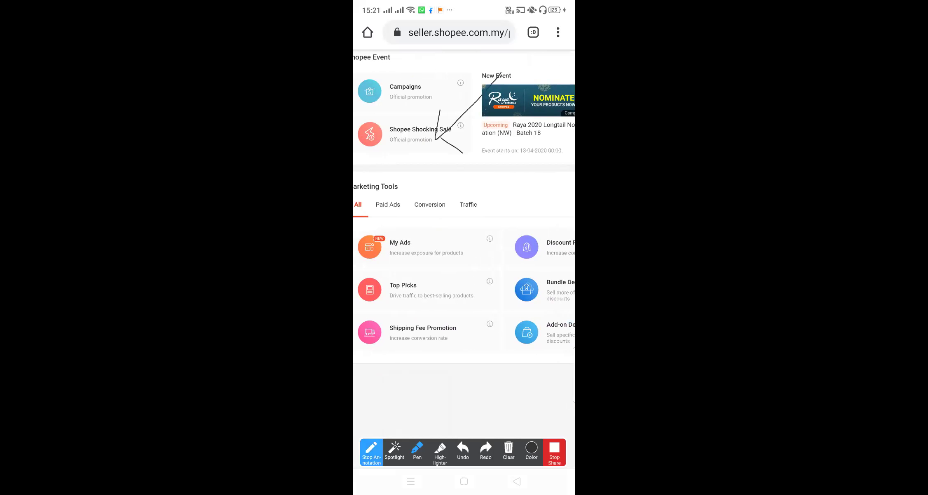
click(440, 448)
mouse_move(438, 213)
mouse_down()
mouse_move(460, 244)
mouse_move(441, 220)
mouse_up()
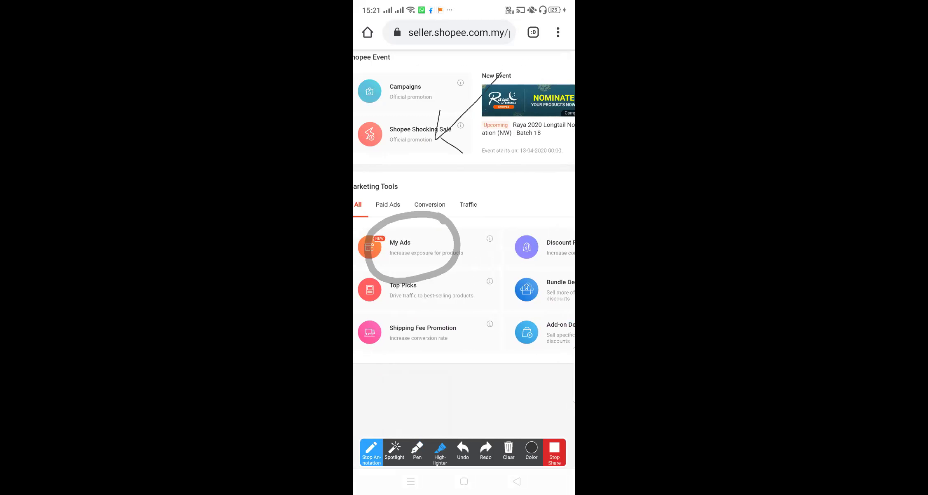
click(371, 452)
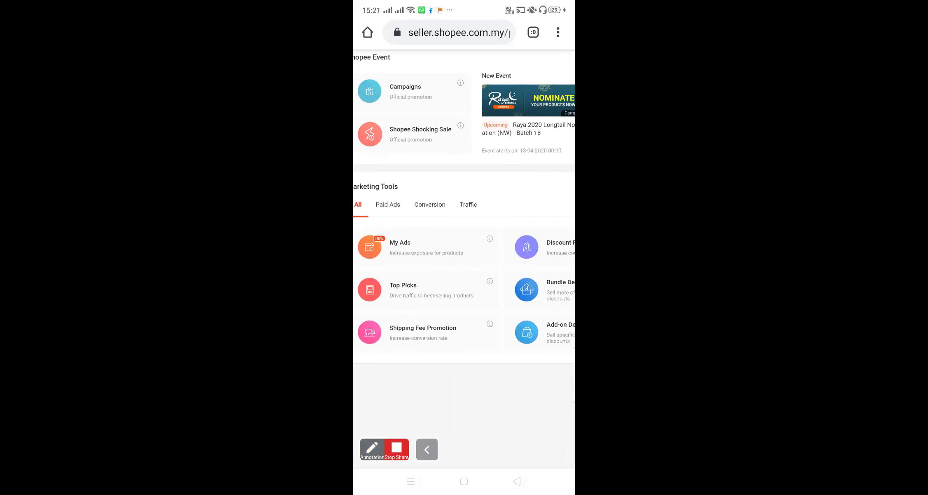
- Show the whole Marketing Centre page, collapse the screen-share controls, and go back out of the page on the phone
scroll(464, 247, down, 5)
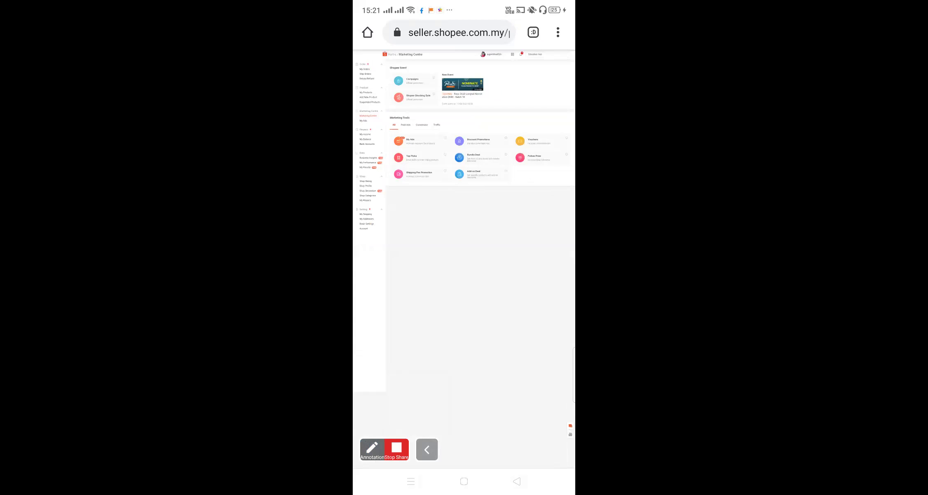
click(427, 449)
click(517, 481)
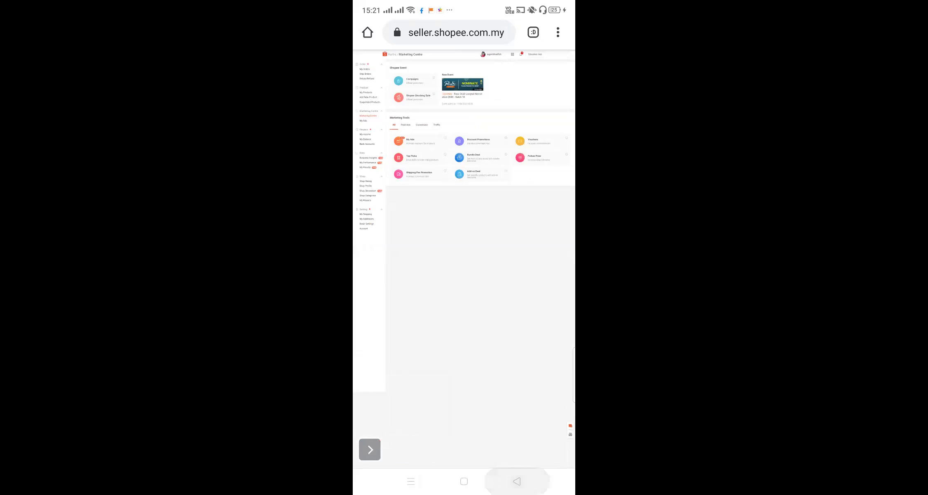
click(517, 480)
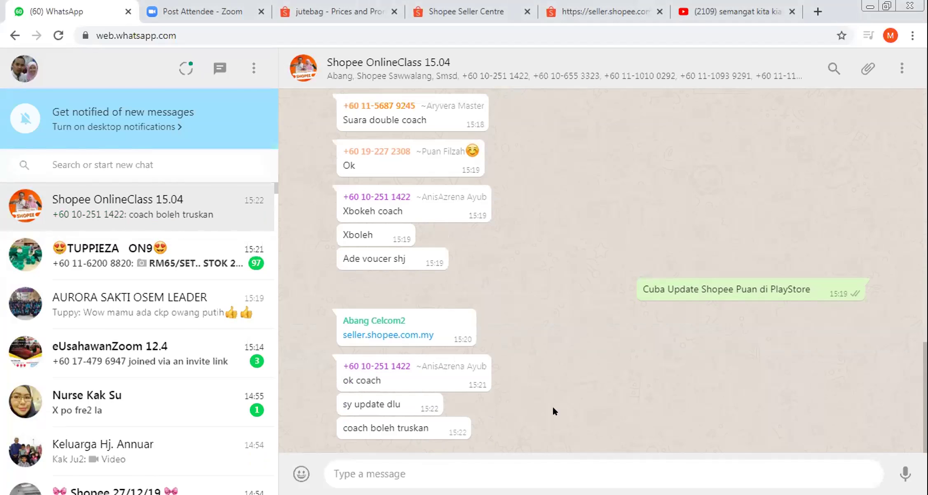
- Send the group a screenshot of the "Successfully added" ad dialog, captioned "Succesful Addewd nie, dah berjaya tu"
click(462, 11)
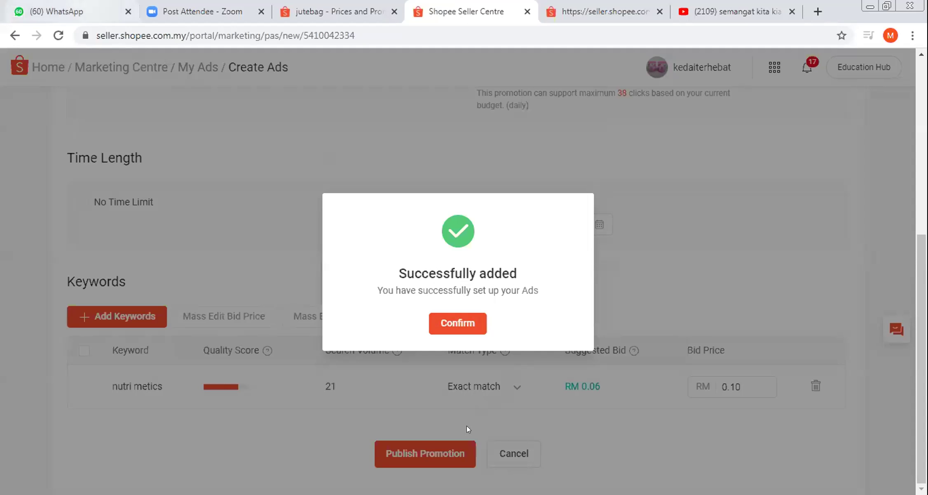
key(ctrl+1)
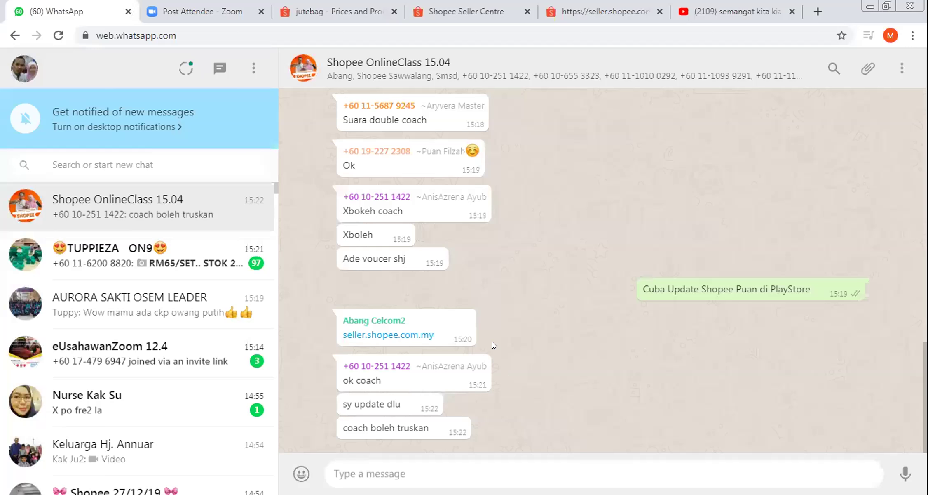
key(ctrl+v)
text(Succesful Addew)
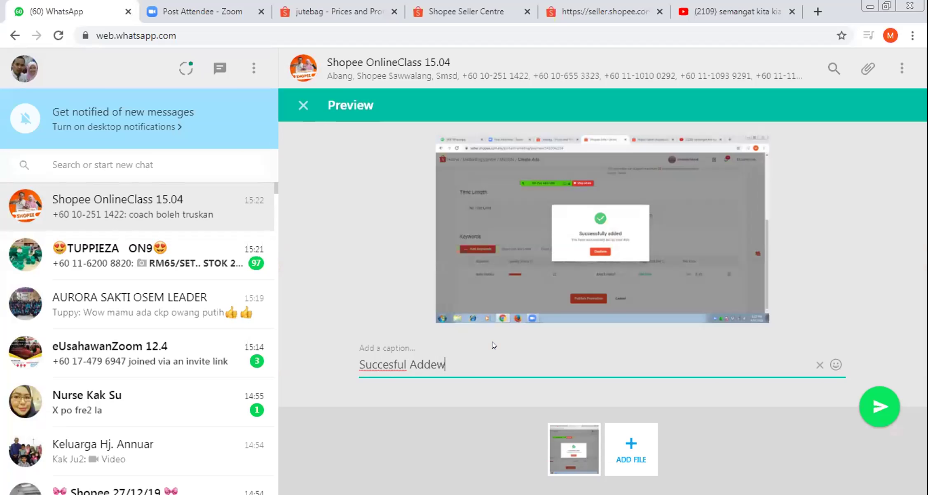
text(d nie, dah ber)
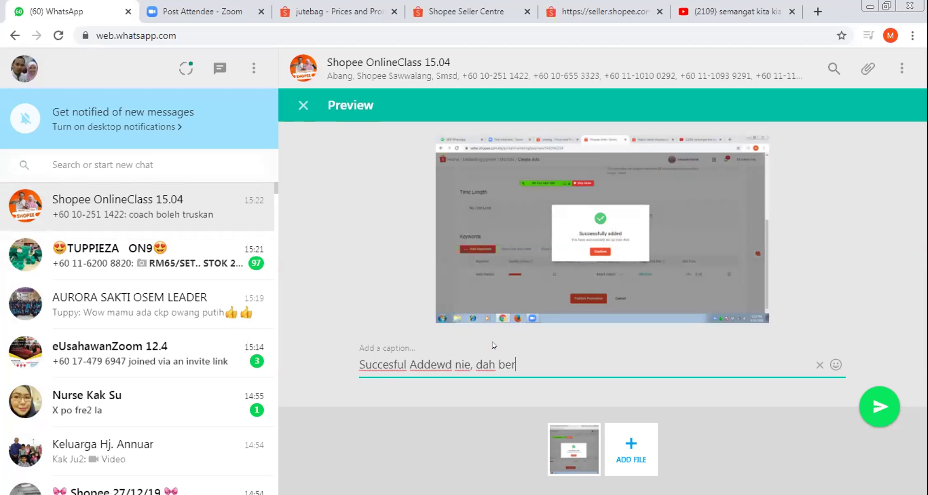
text(jaya hi)
key(Return)
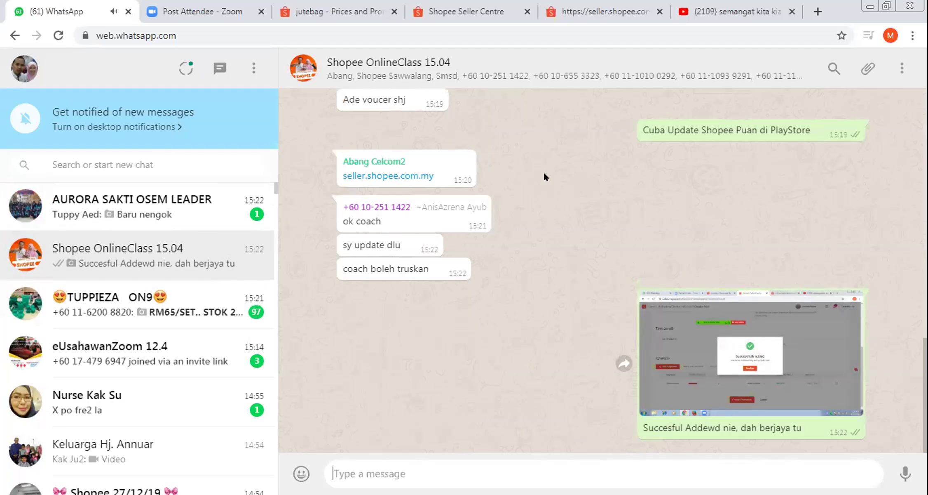
- Send the group a screenshot of the Targeting Ads statistics, captioned "Bila ads telah bergerak, Graf Iklan akan mula disiarkan"
click(473, 13)
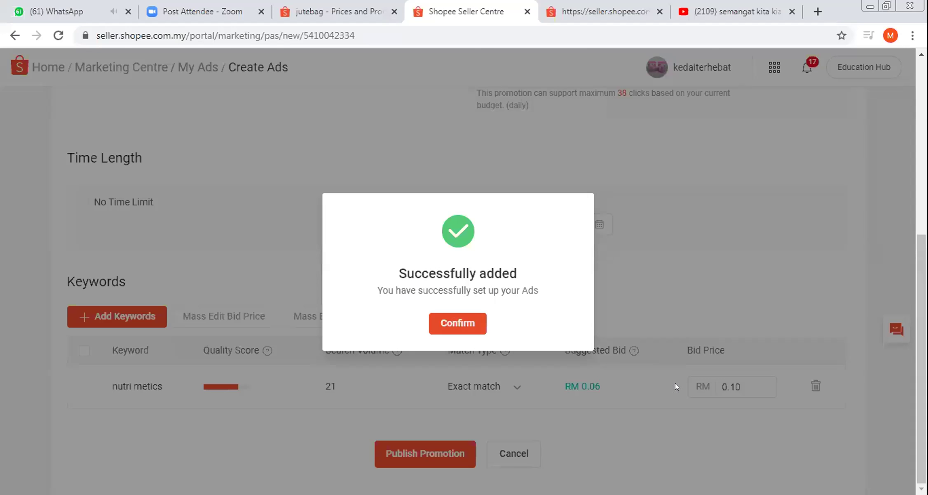
click(624, 373)
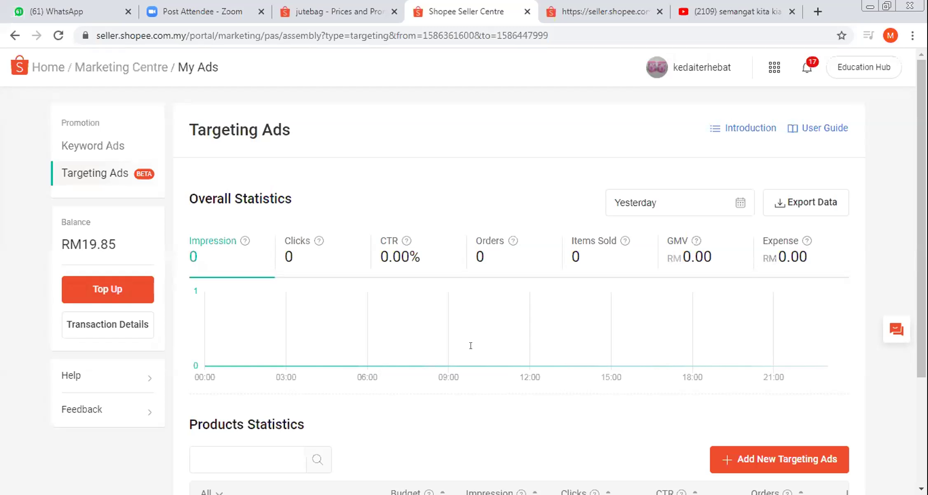
key(ctrl+1)
key(ctrl+v)
text(Bila ads telah bergerak, Graf I)
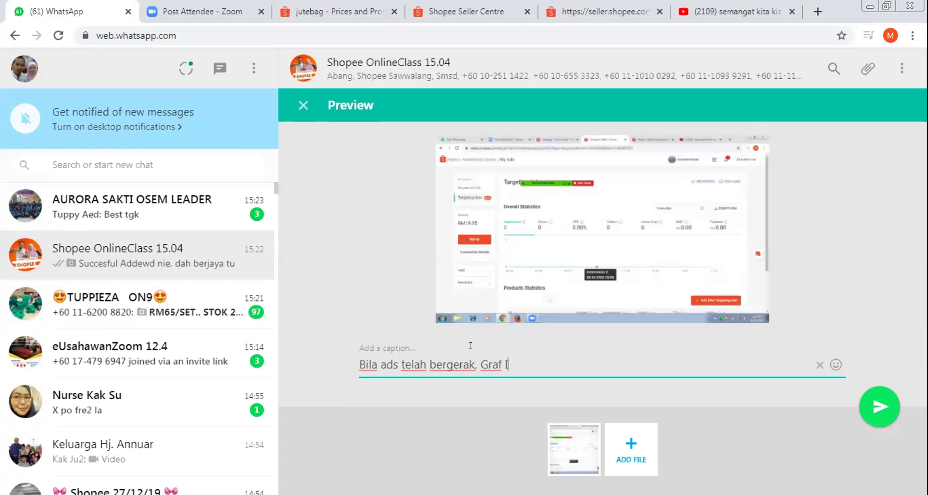
text(klan akan mula )
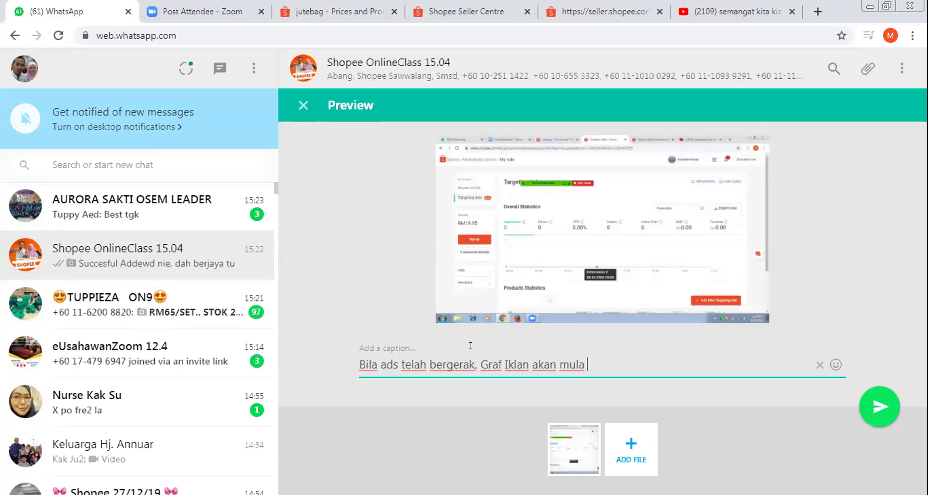
text(disiarkan)
key(Return)
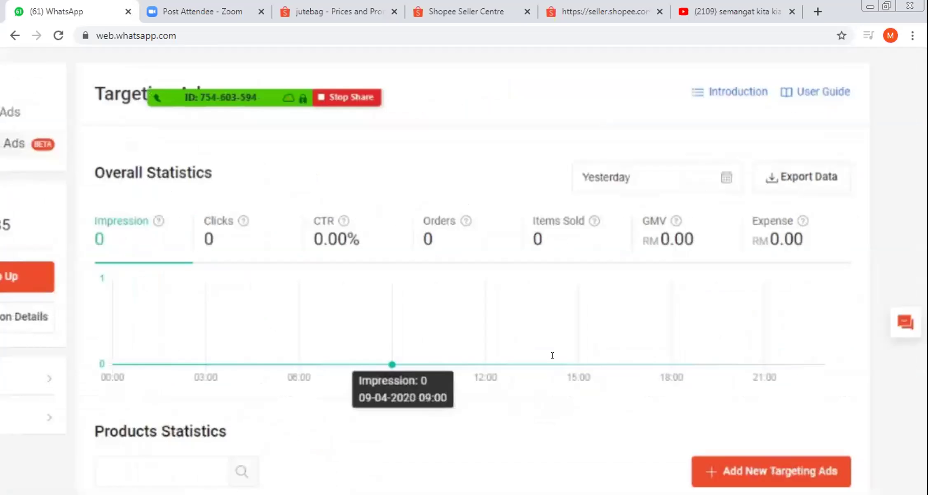
key(Escape)
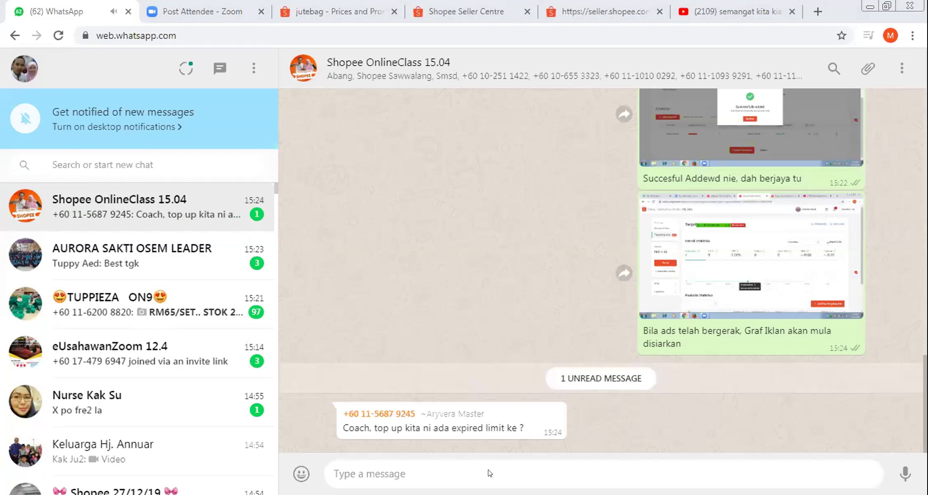
- Answer the question about top-up expiry with "xde", and send "terpulang berapa banyak duit kita"
text(xde)
key(Return)
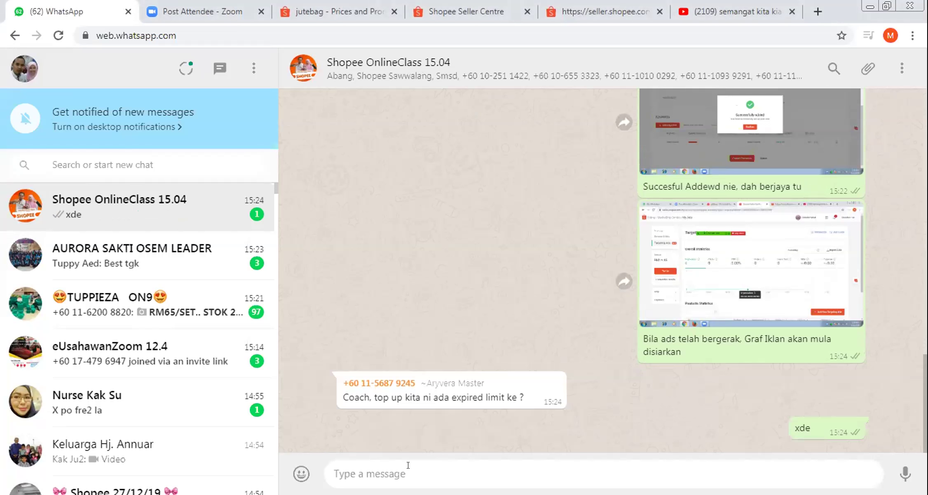
text(terpulang berapa banyak duit kita)
key(Return)
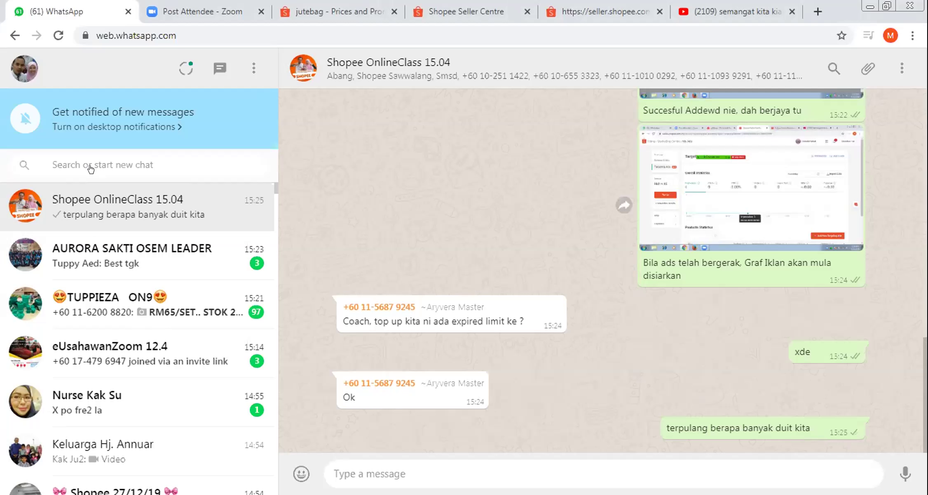
- Switch back to Shopee Seller Centre and open Discount Promotions from the Marketing Centre's tools
key(ctrl+4)
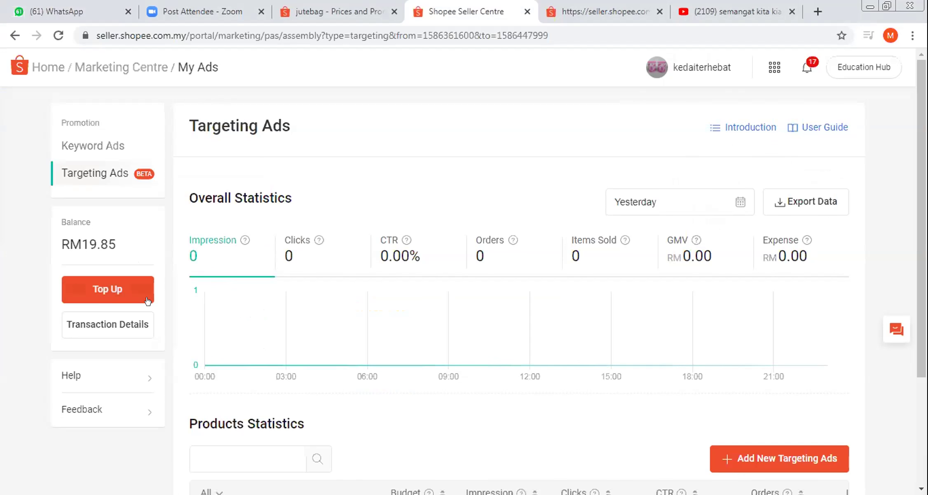
click(147, 301)
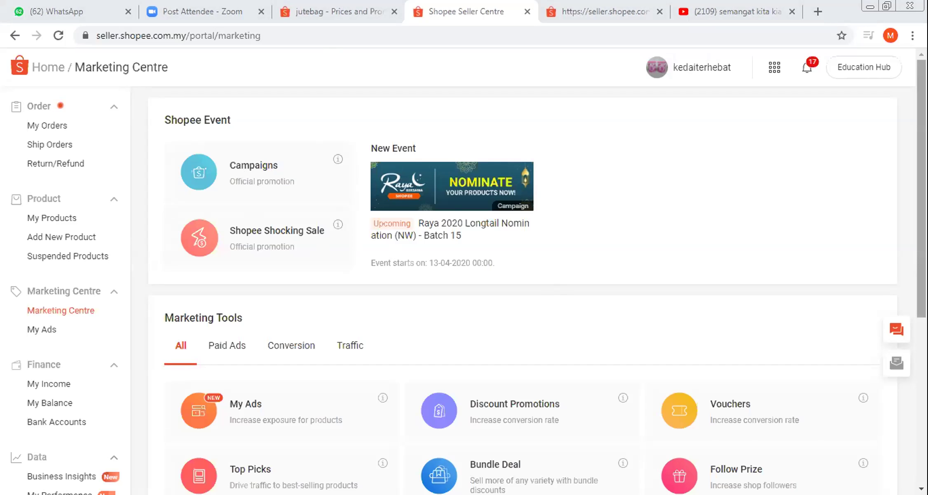
scroll(708, 269, down, 2)
scroll(508, 244, down, 1)
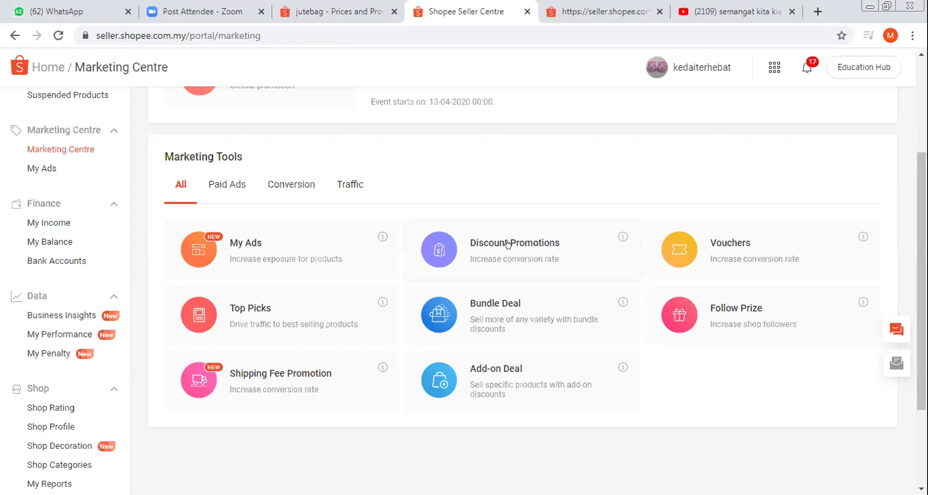
click(508, 243)
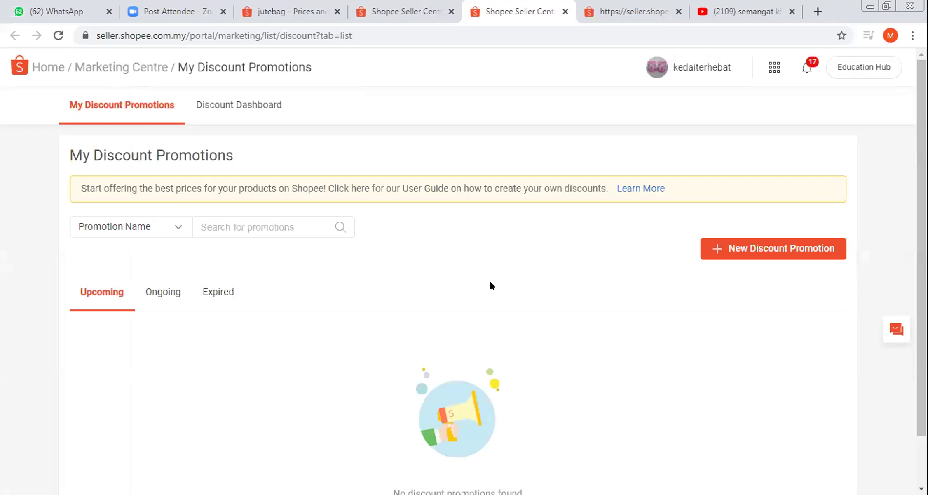
- Start a new discount promotion and name it "PKP 2"
scroll(536, 244, down, 2)
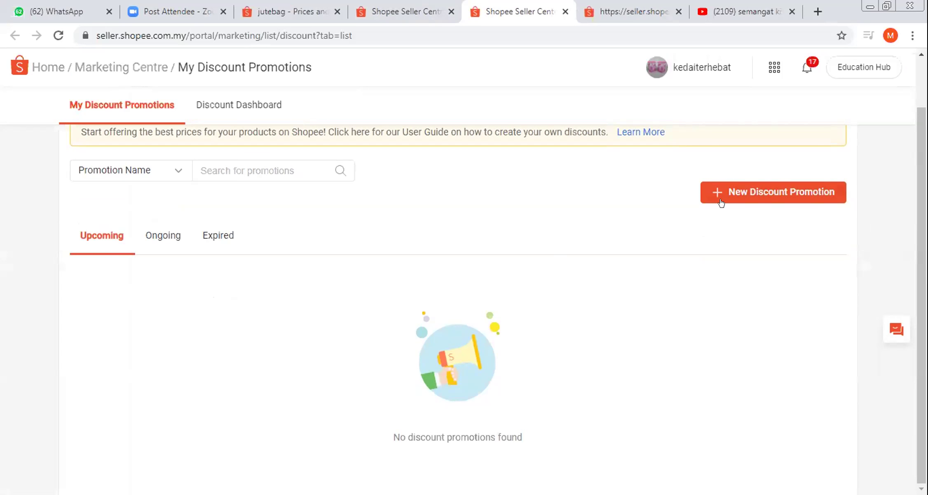
click(758, 199)
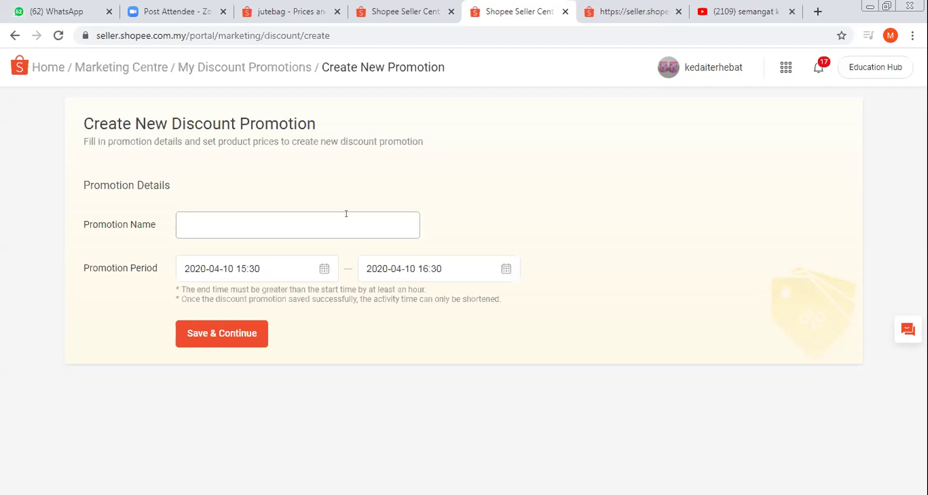
text(PKP 2)
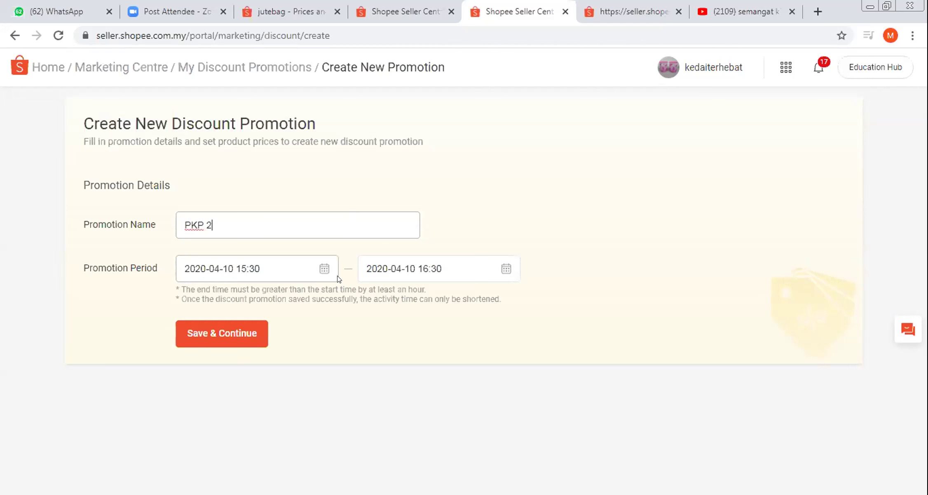
- Pick 30 April 2020 as the end date of the promotion period
click(499, 269)
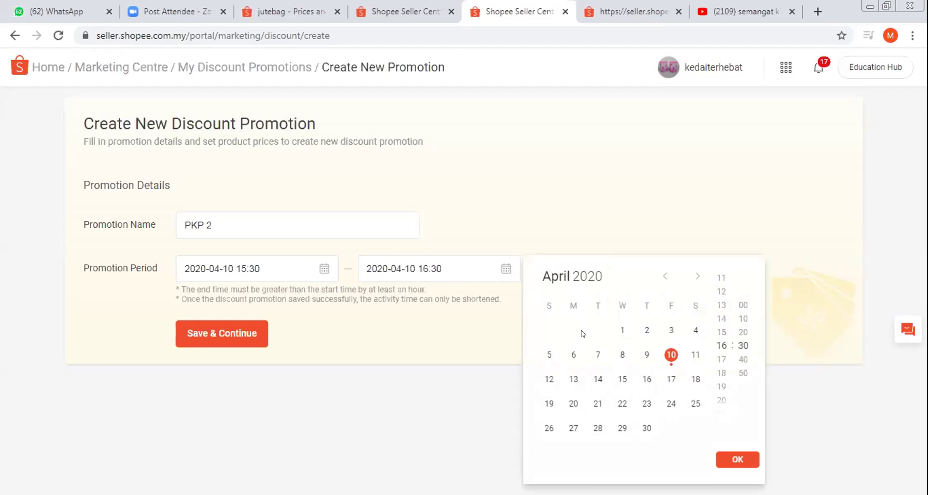
click(593, 379)
click(646, 428)
- Browse the end-date calendar ahead to May 2021 and back to March 2020
click(697, 277)
click(698, 277)
click(698, 277)
click(698, 277)
click(697, 277)
click(697, 277)
click(698, 277)
click(698, 277)
click(697, 277)
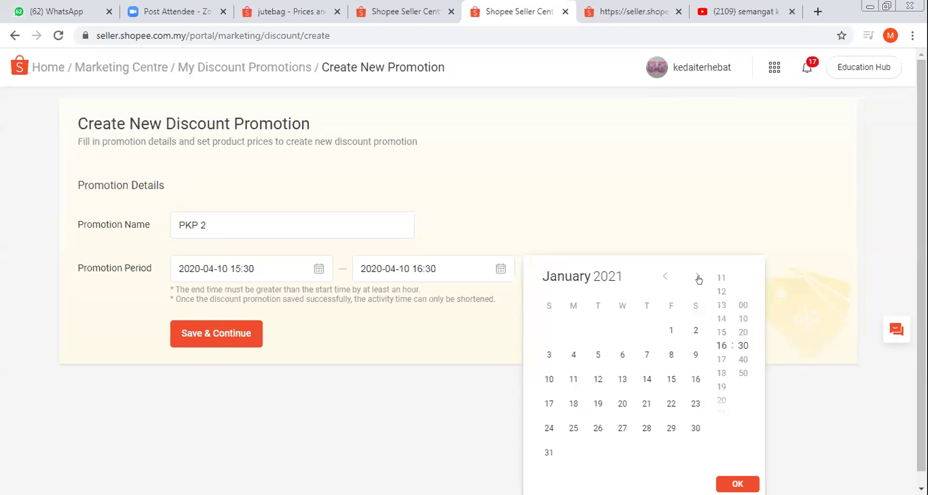
click(698, 278)
click(698, 278)
click(698, 278)
click(698, 278)
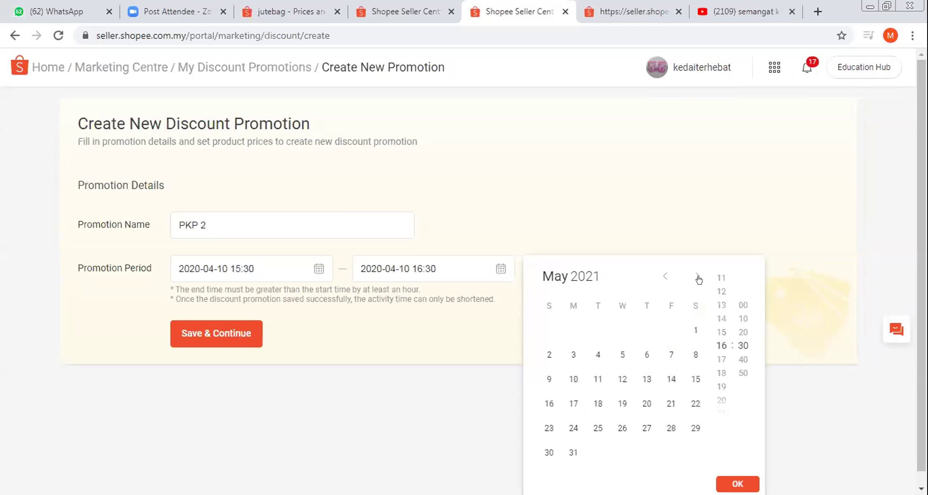
click(666, 277)
click(666, 277)
click(666, 277)
click(665, 277)
click(665, 277)
click(667, 277)
click(666, 277)
click(667, 278)
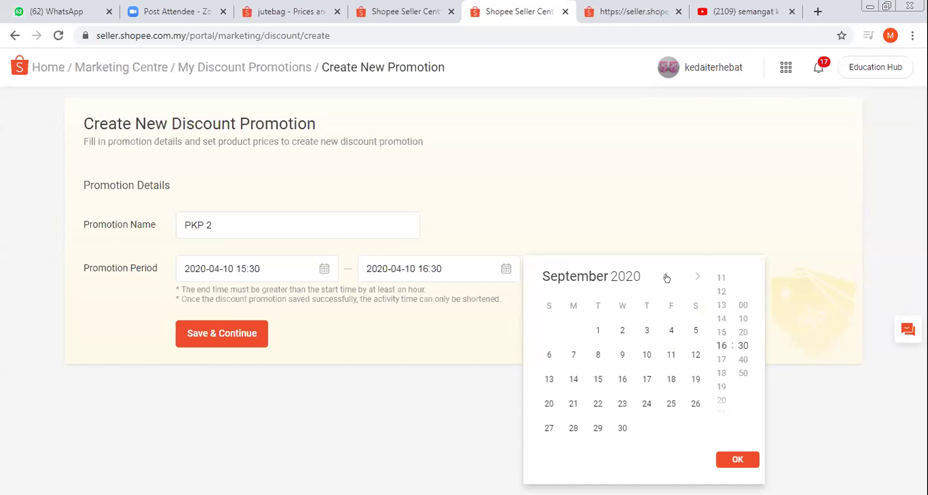
click(666, 278)
click(666, 278)
click(667, 278)
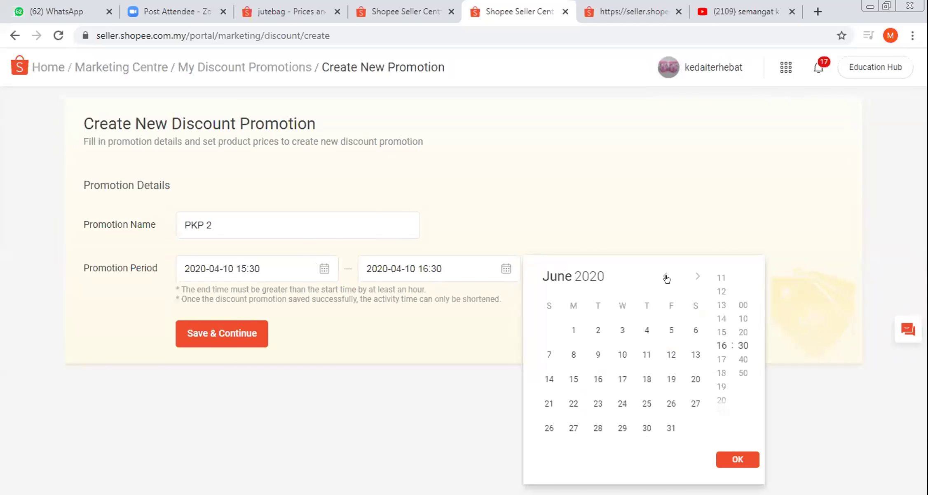
click(666, 277)
click(666, 278)
click(666, 277)
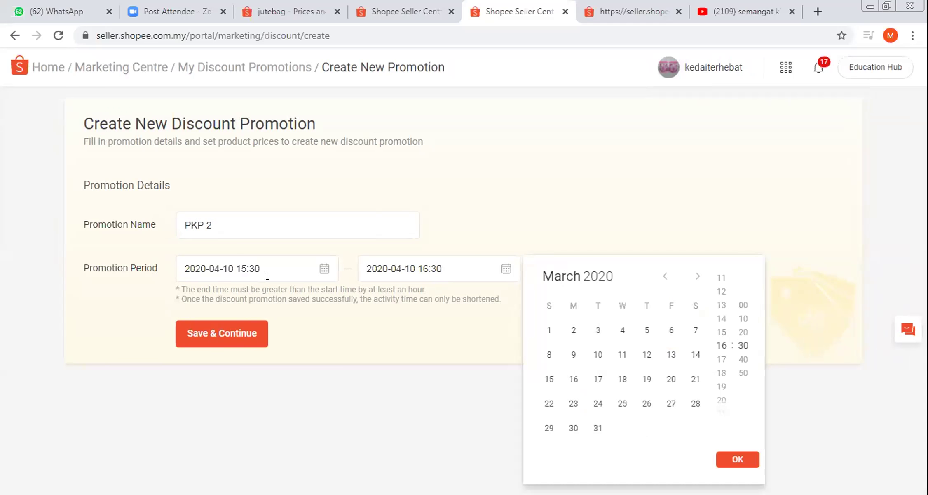
- Apply the promotion end of 30 April 2020 at 16:30 and try to save the promotion
click(417, 281)
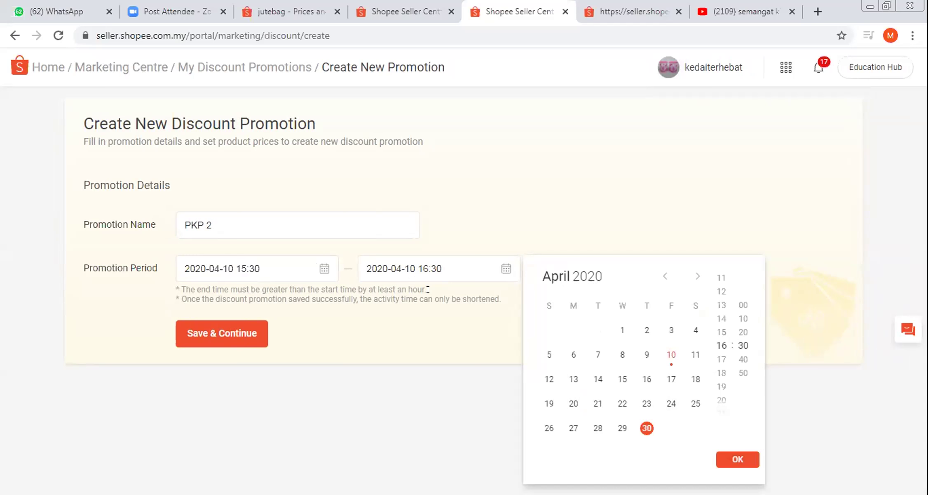
click(428, 289)
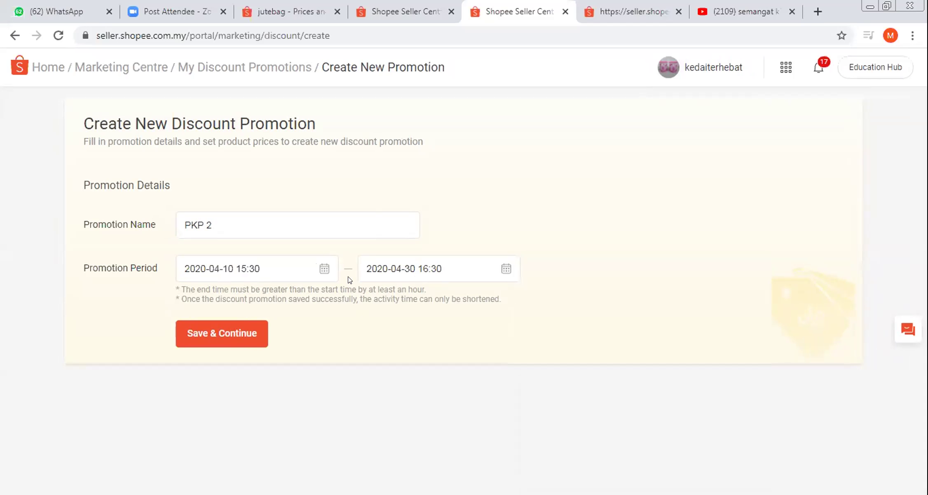
click(233, 324)
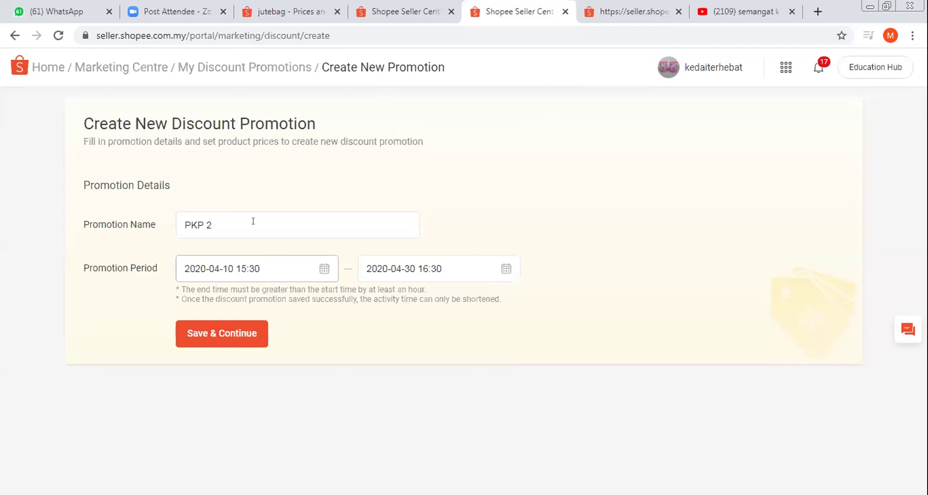
click(222, 323)
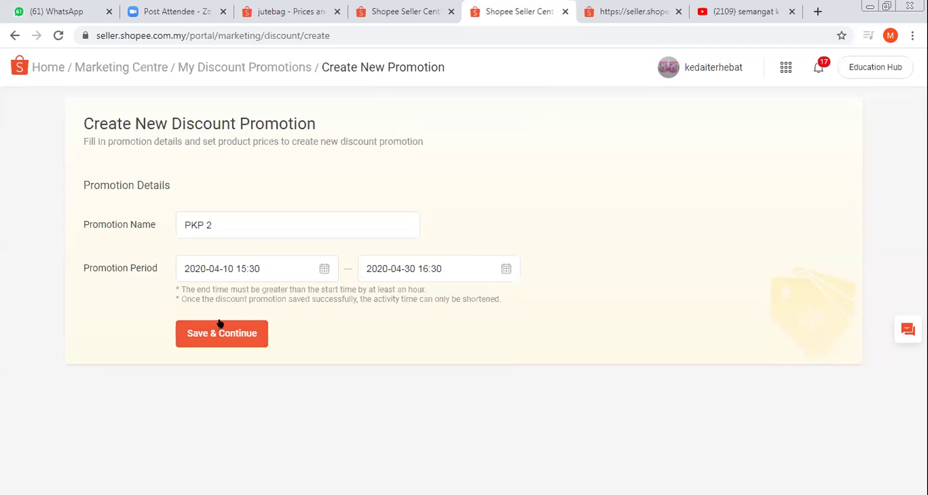
click(213, 330)
- Remove the space from the promotion name to make it "PKP2" and try to save again
click(191, 224)
click(201, 223)
key(Delete)
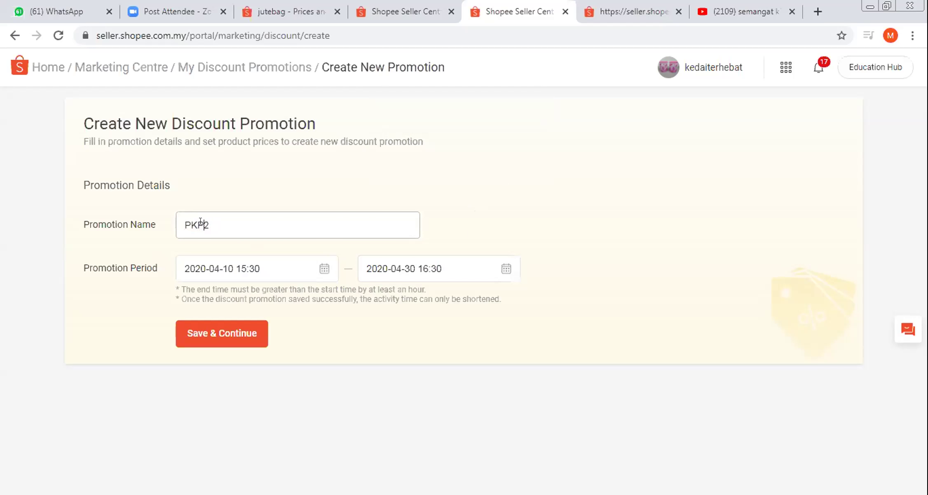
click(253, 332)
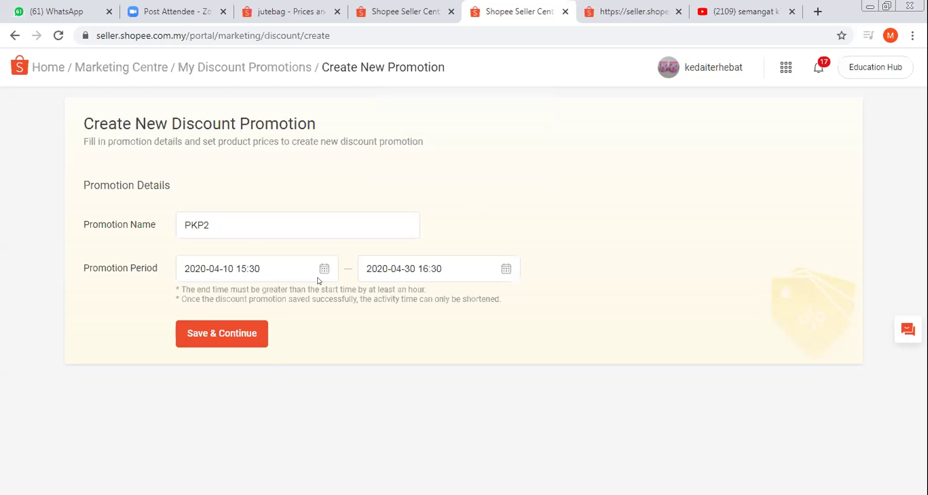
- Replace the promotion name with "PromotionPKP2" and try to save the promotion
drag(267, 224, 122, 214)
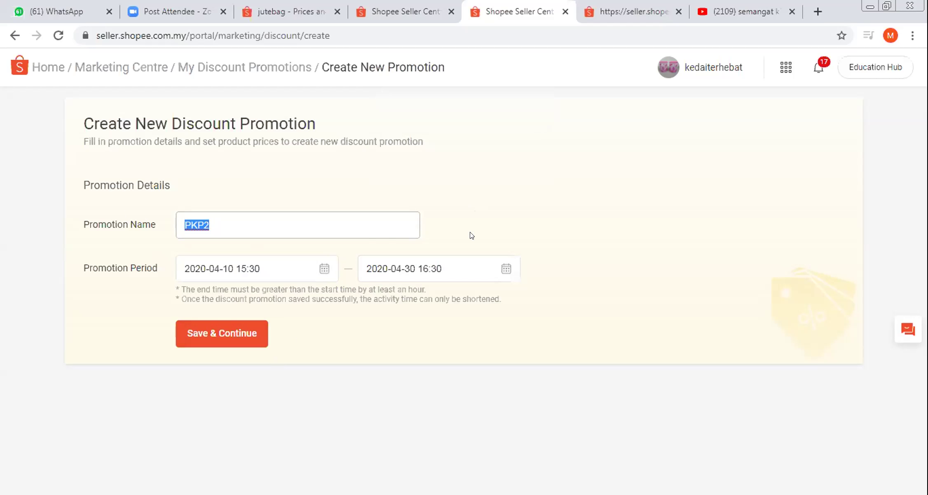
text(pROMTON)
key(ctrl+a)
key(BackSpace)
text(Promotion PKP2)
click(224, 323)
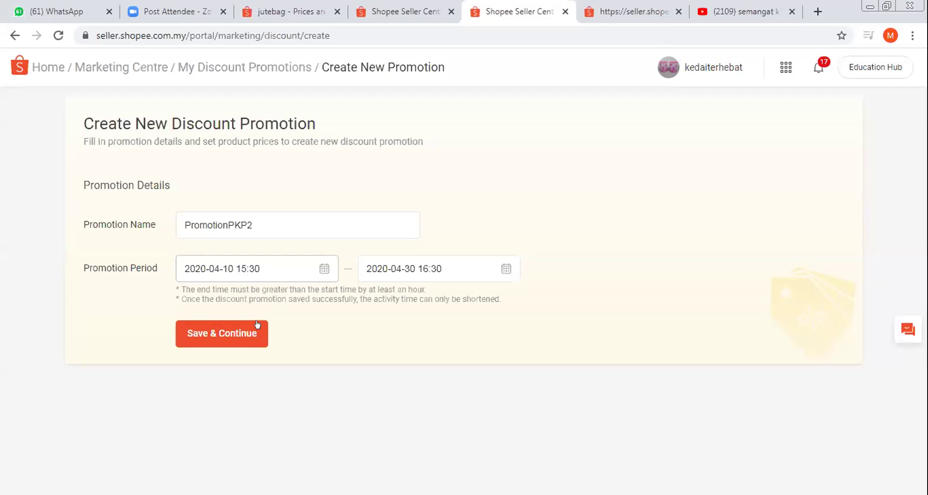
- Shorten the promotion name to "Promotion" and try saving once more
key(BackSpace)
key(BackSpace)
key(BackSpace)
key(BackSpace)
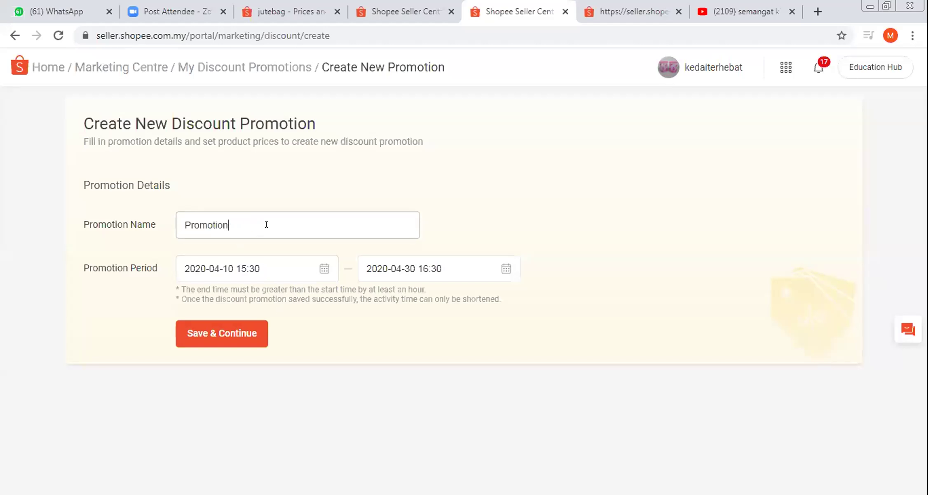
click(209, 332)
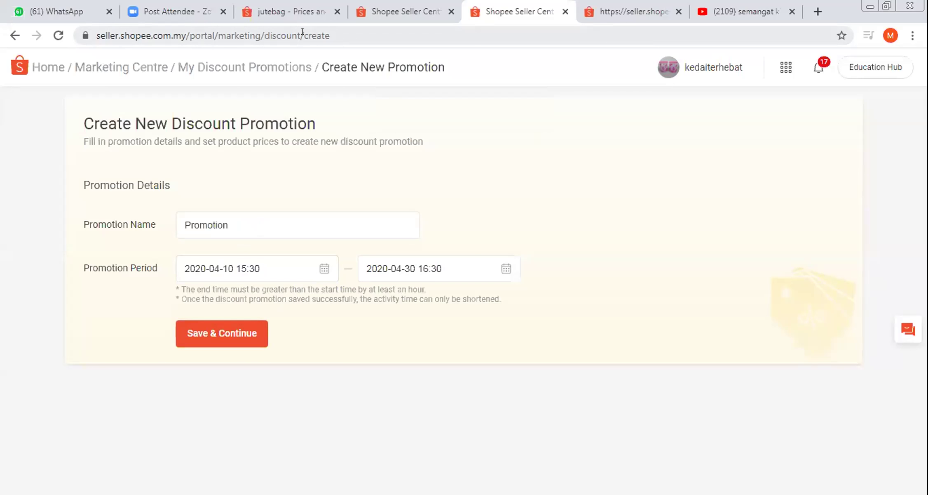
- Reload the new discount promotion form and close the three other Shopee pages in the browser
key(F5)
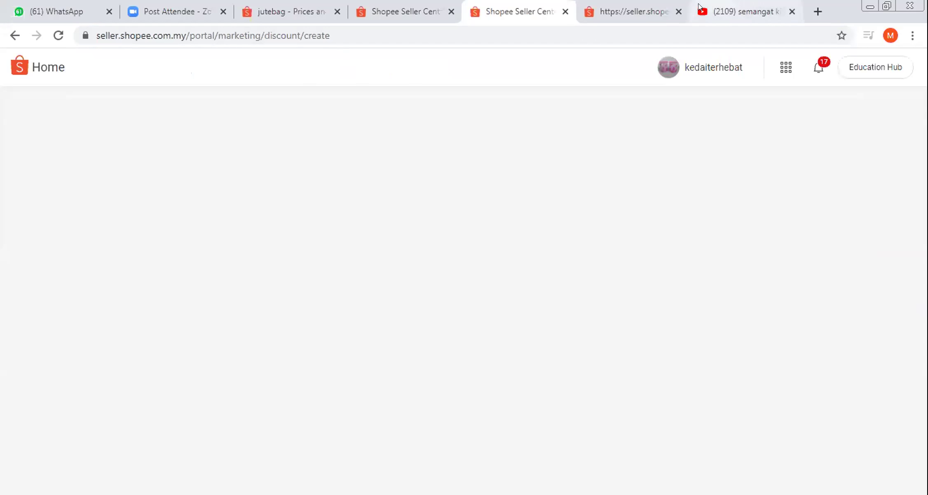
click(678, 12)
click(451, 11)
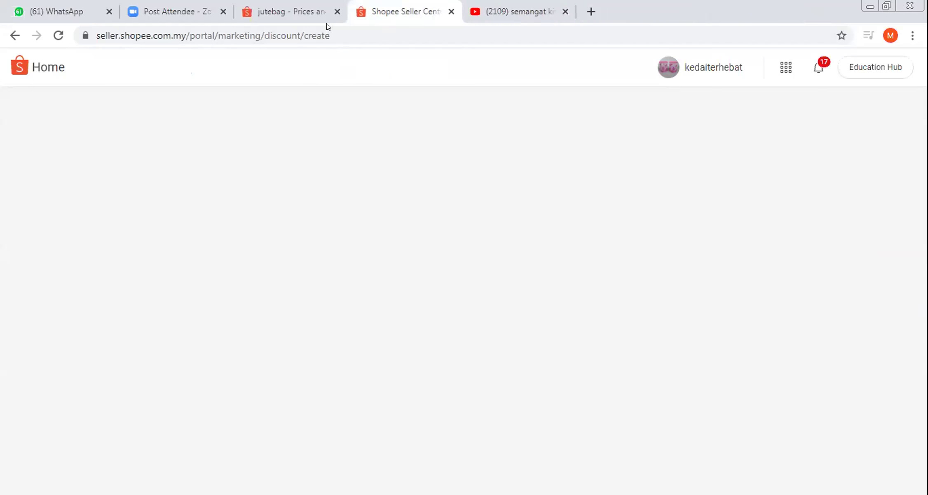
click(337, 12)
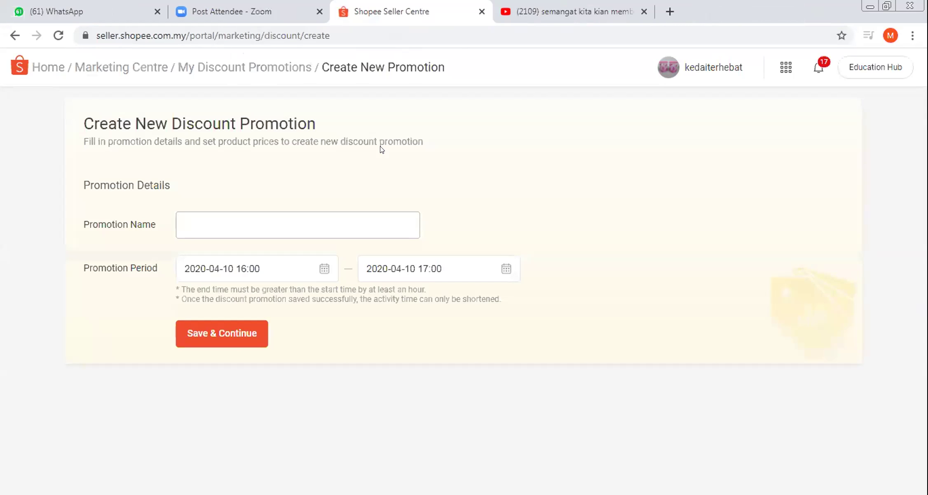
- Name the promotion "Pkp2", pick 30 April 2020 as its end date, and save it
text(Pkp2)
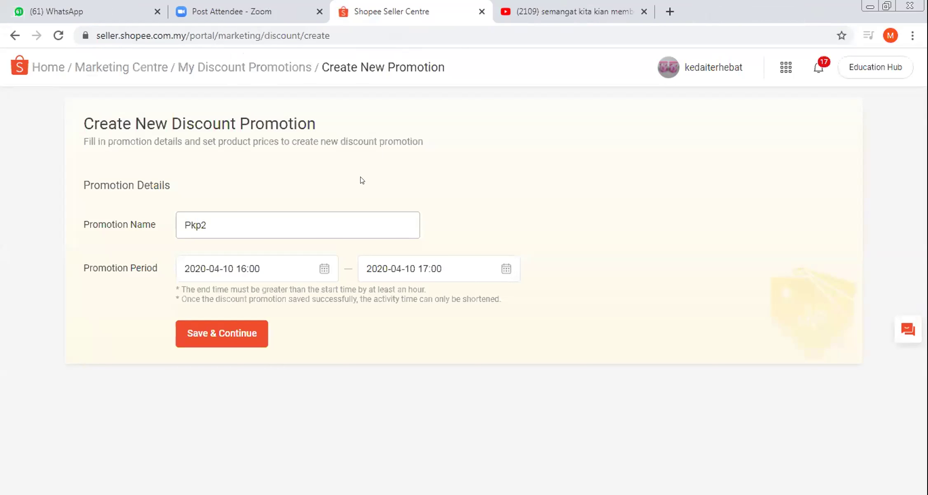
click(505, 272)
click(646, 428)
click(244, 329)
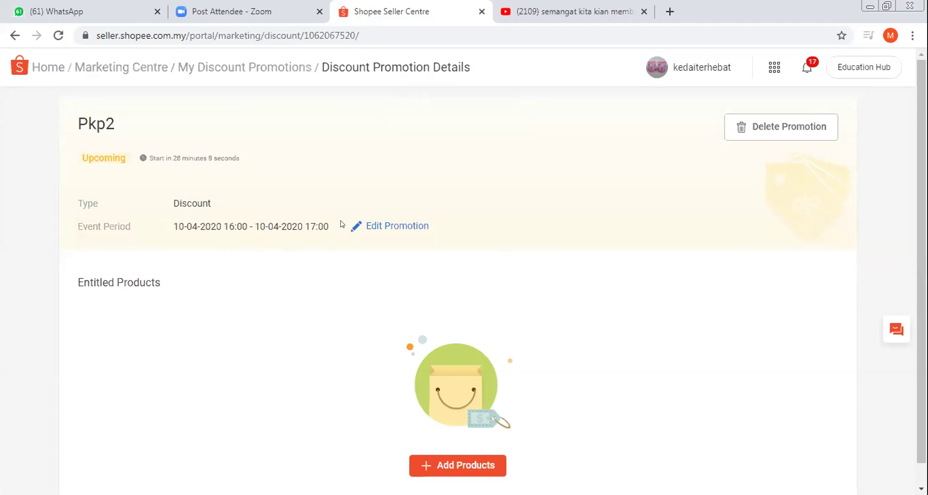
- Try to extend the end date of the saved Pkp2 promotion, reloading its details page between the two attempts
click(357, 227)
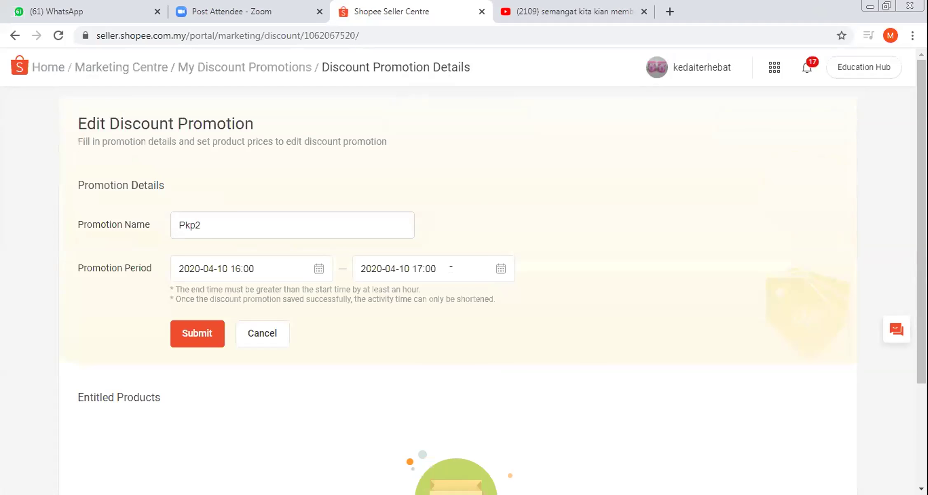
click(500, 270)
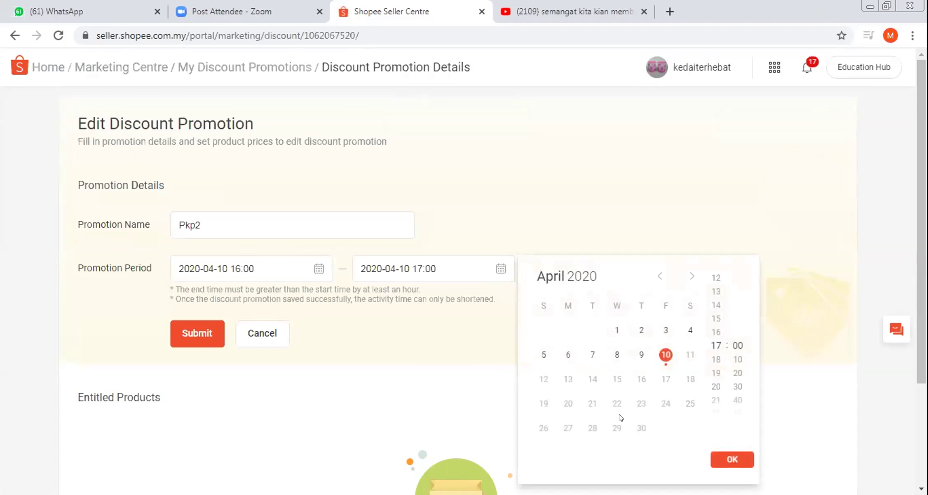
click(328, 38)
key(Return)
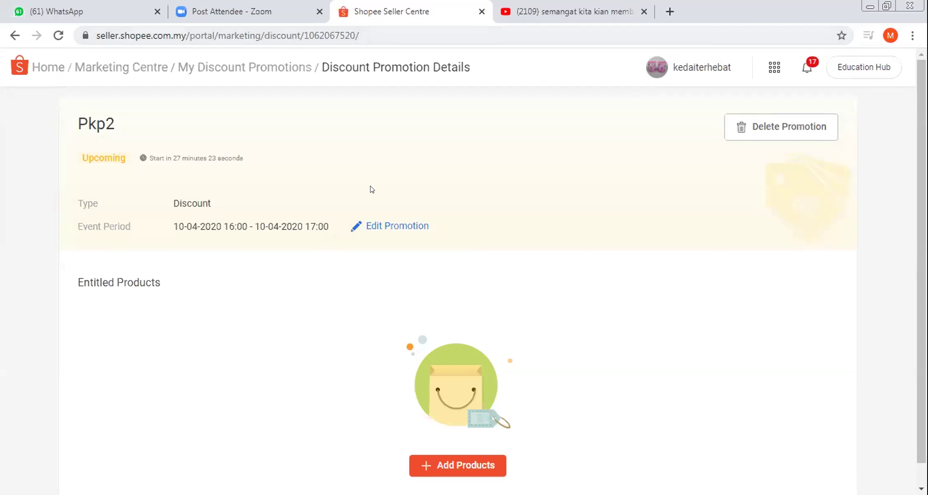
click(386, 225)
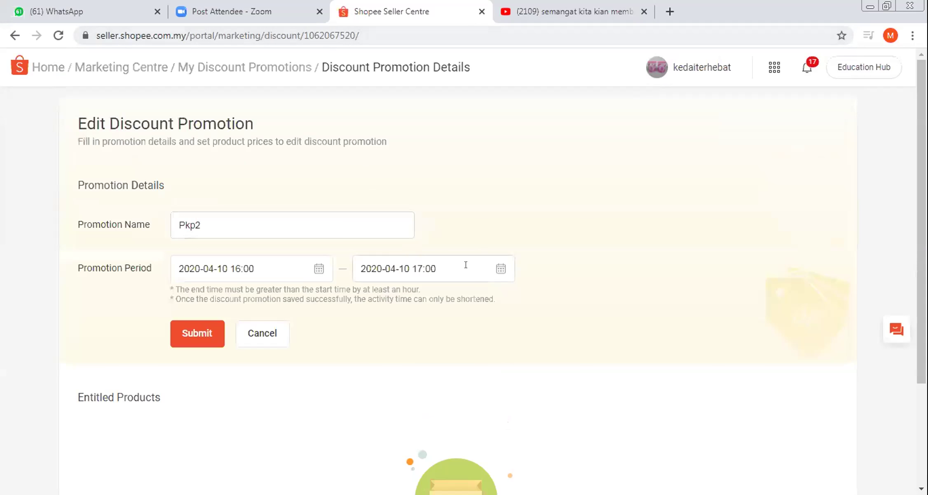
click(504, 268)
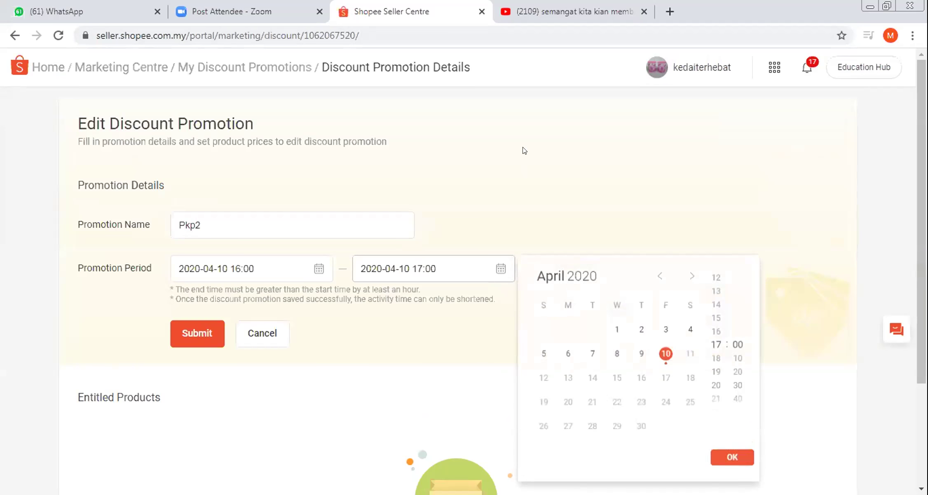
- Return from editing Pkp2 to the My Discount Promotions list by shortening the page address
click(442, 31)
click(442, 28)
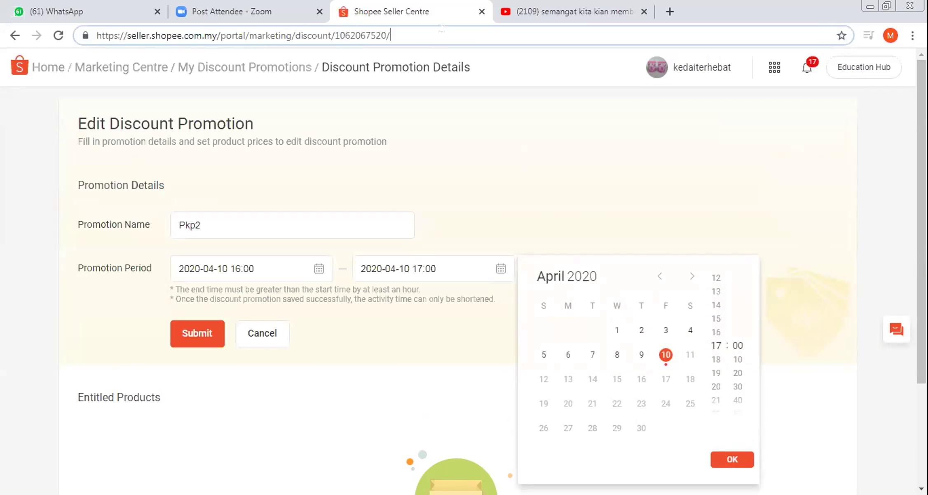
key(BackSpace)
key(BackSpace)
key(BackSpace)
key(BackSpace)
key(BackSpace)
key(BackSpace)
key(BackSpace)
key(BackSpace)
key(BackSpace)
key(BackSpace)
key(BackSpace)
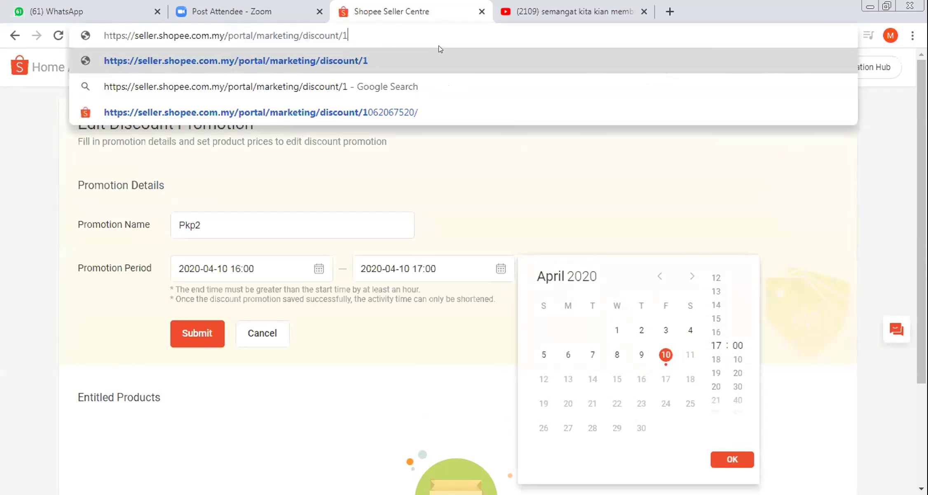
key(Return)
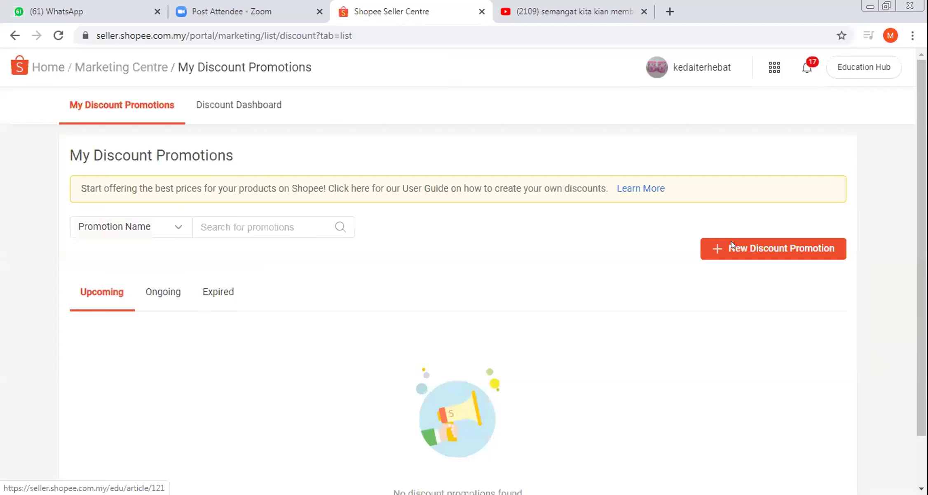
- Create another discount promotion named "Pkp2a", pick 30 April 2020 as its end date, and save it
click(722, 245)
text(Pkp2a)
click(505, 267)
click(646, 428)
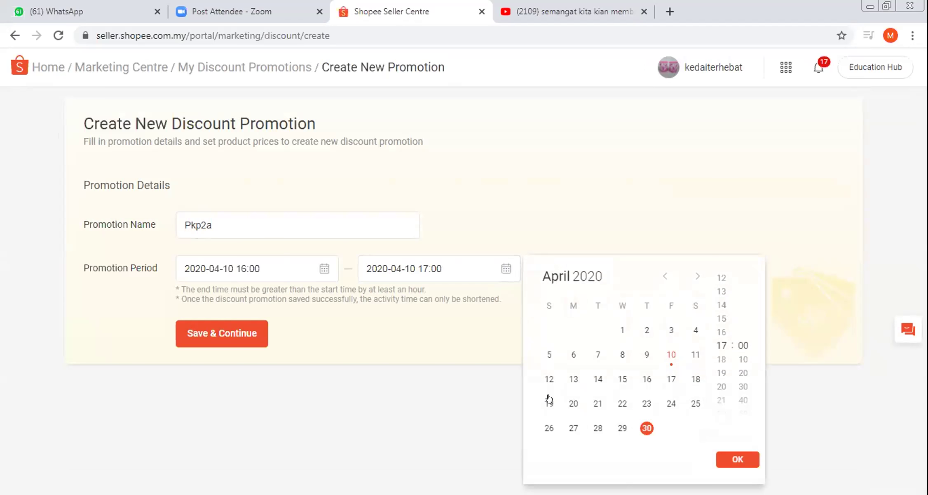
click(230, 334)
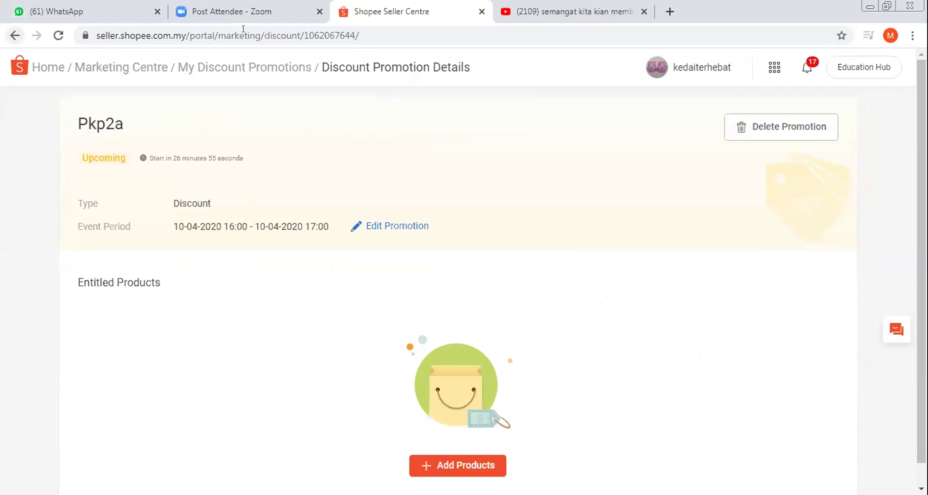
- Remove the promotion number from the Pkp2a page address and load the list of discount promotions
drag(302, 36, 428, 26)
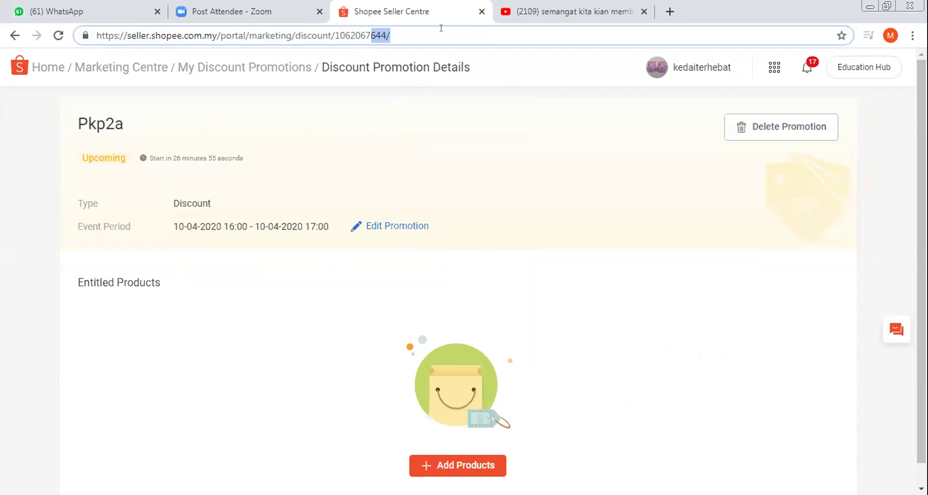
key(BackSpace)
key(BackSpace)
key(BackSpace)
key(BackSpace)
key(BackSpace)
key(BackSpace)
key(BackSpace)
key(BackSpace)
key(Return)
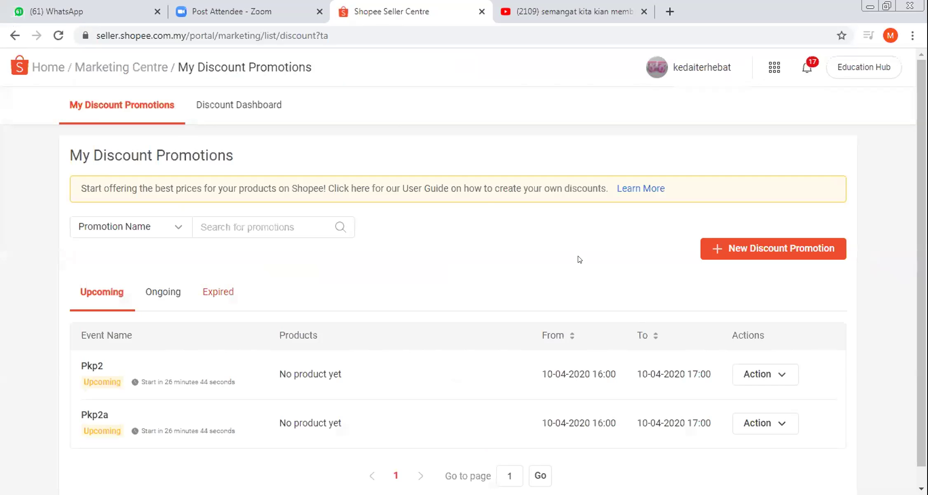
- Create a new discount promotion named "pkp2b", set its end date to 30 April 2020, and save it
click(729, 249)
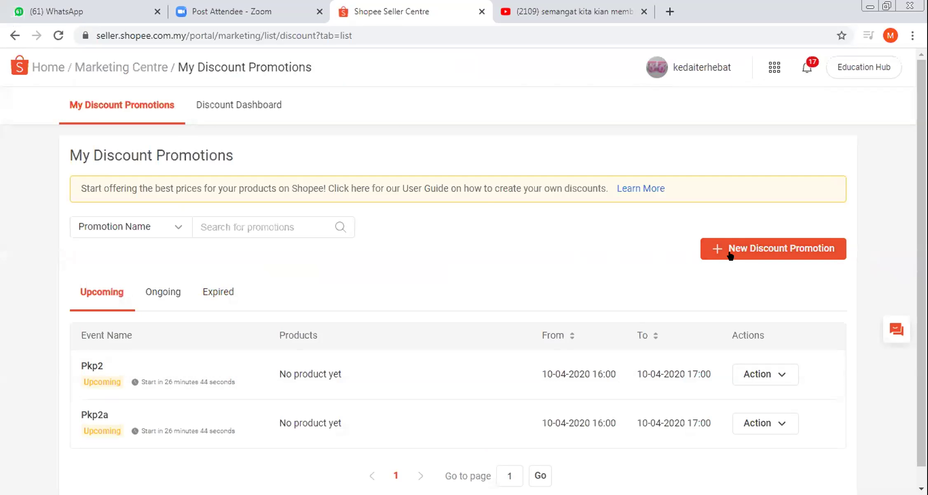
text(pkp)
text(2b)
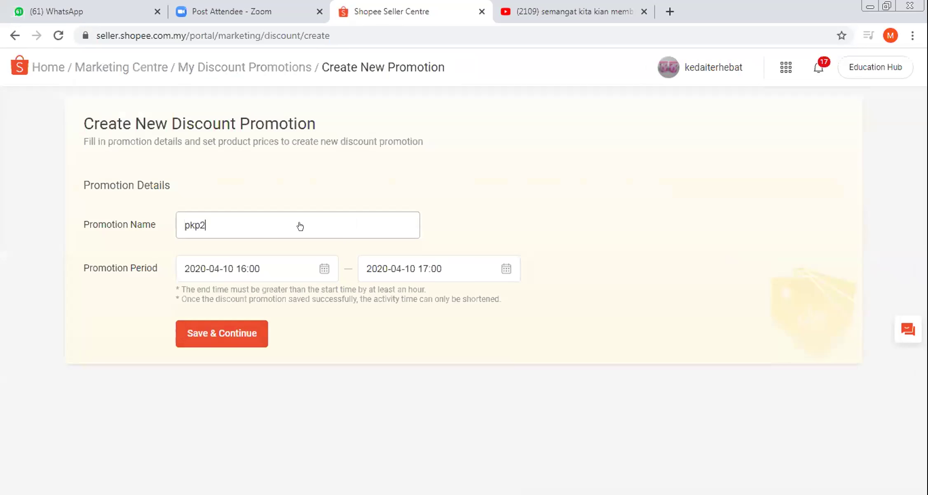
click(504, 269)
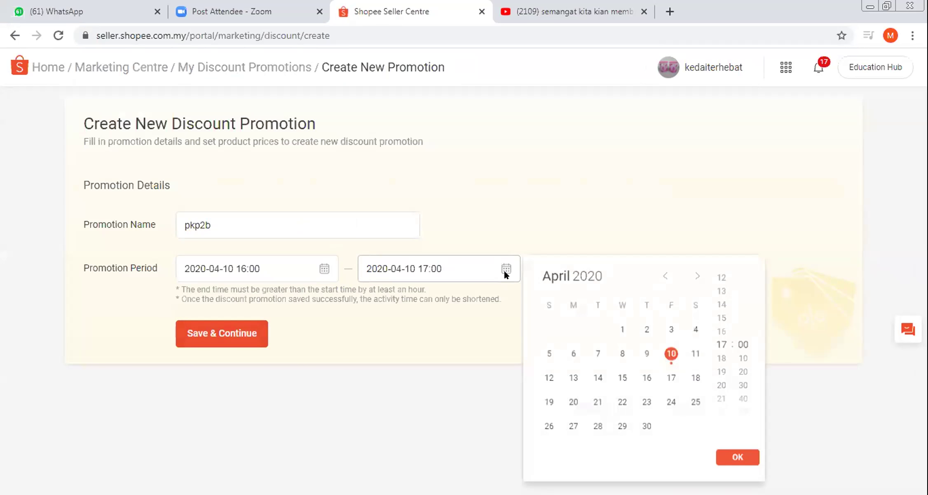
click(646, 428)
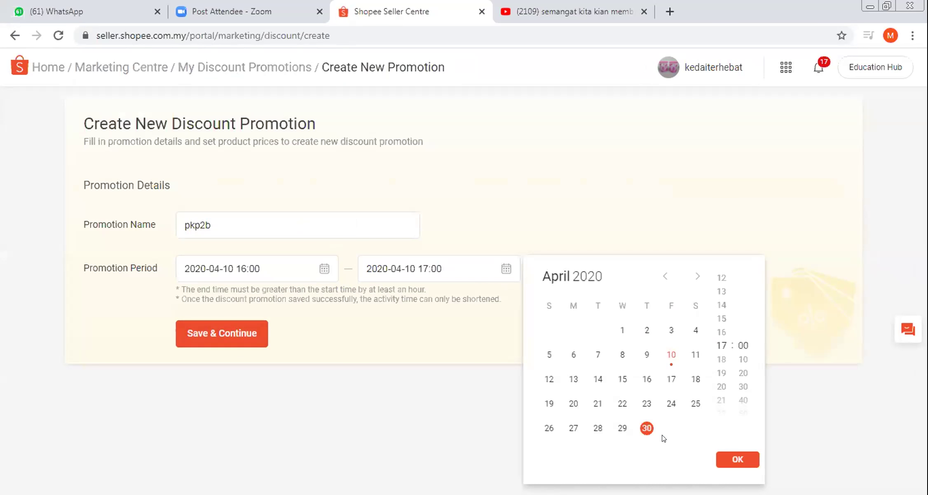
click(735, 460)
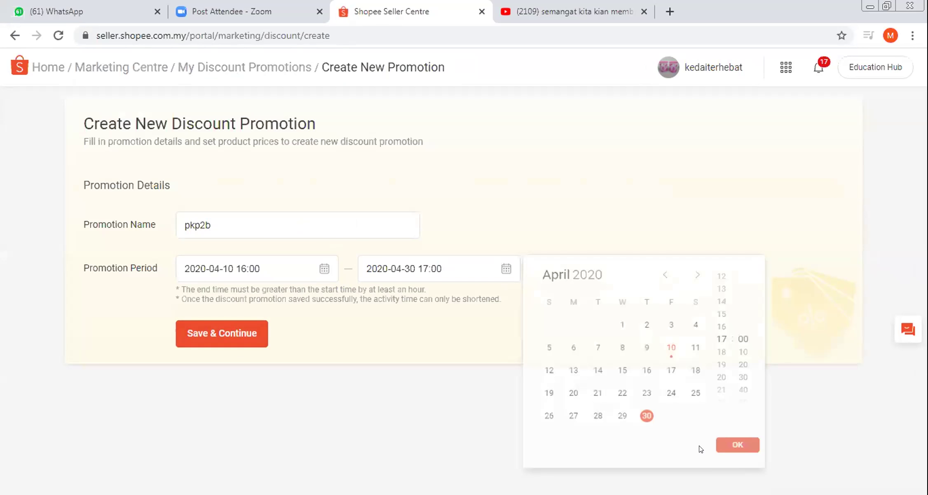
click(197, 330)
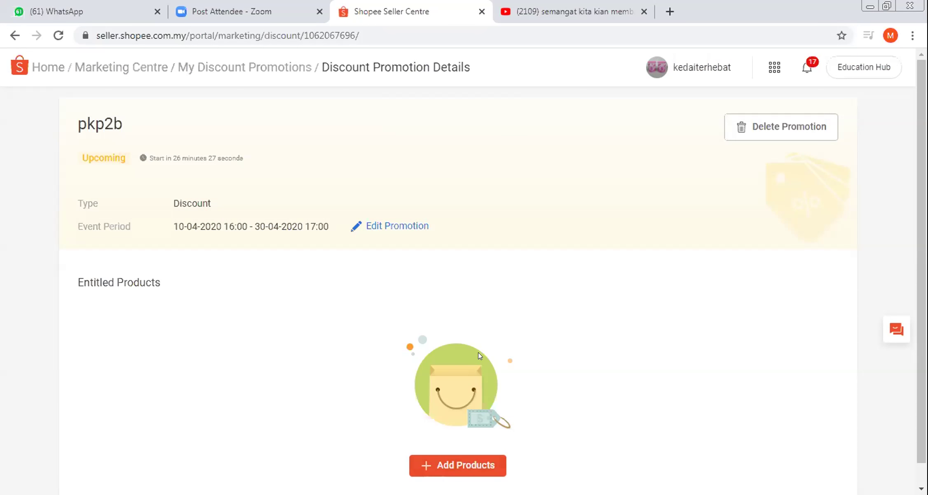
- Start adding products to the pkp2b promotion and look through the available products in the selection list
click(438, 464)
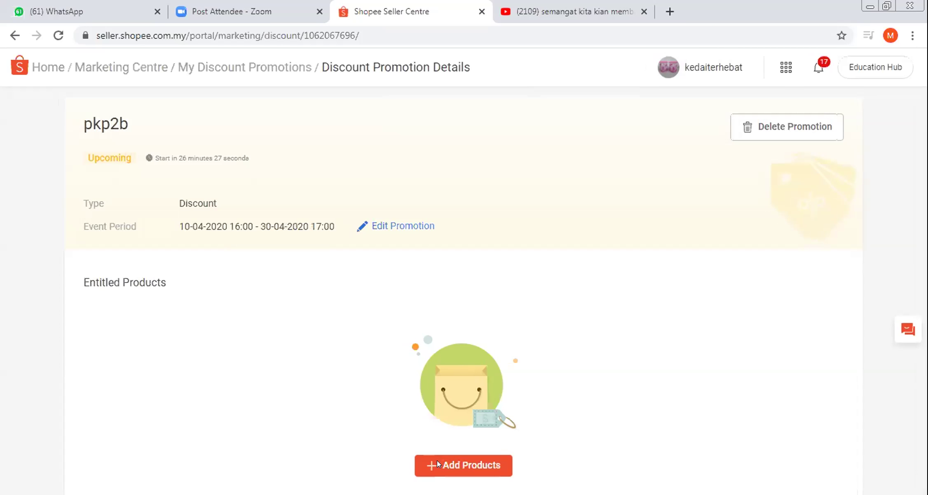
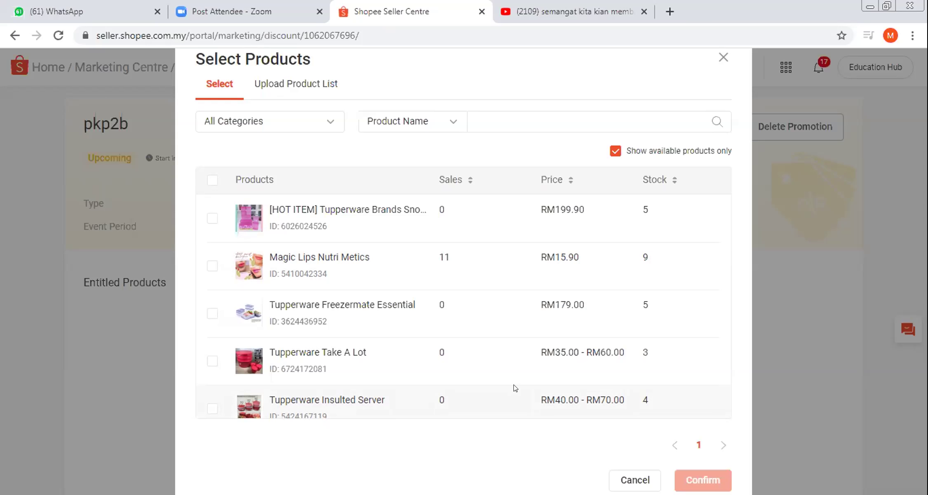
scroll(420, 248, down, 2)
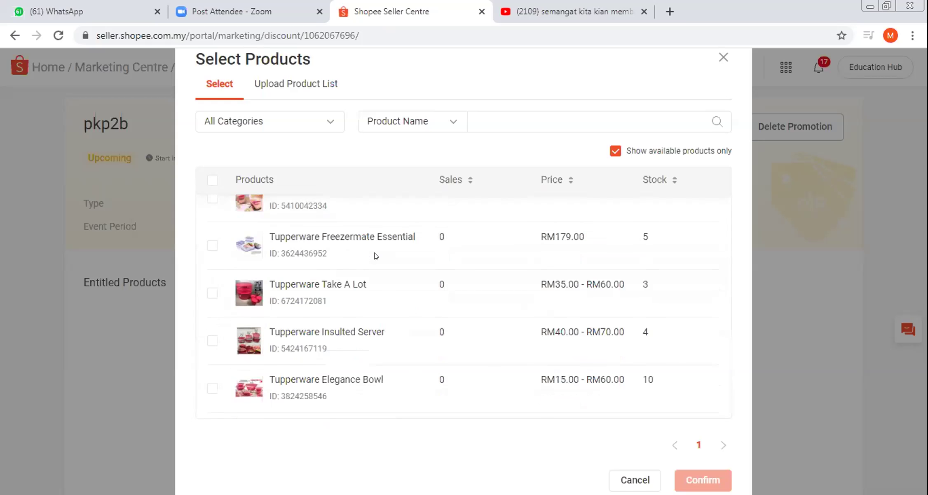
scroll(385, 266, down, 2)
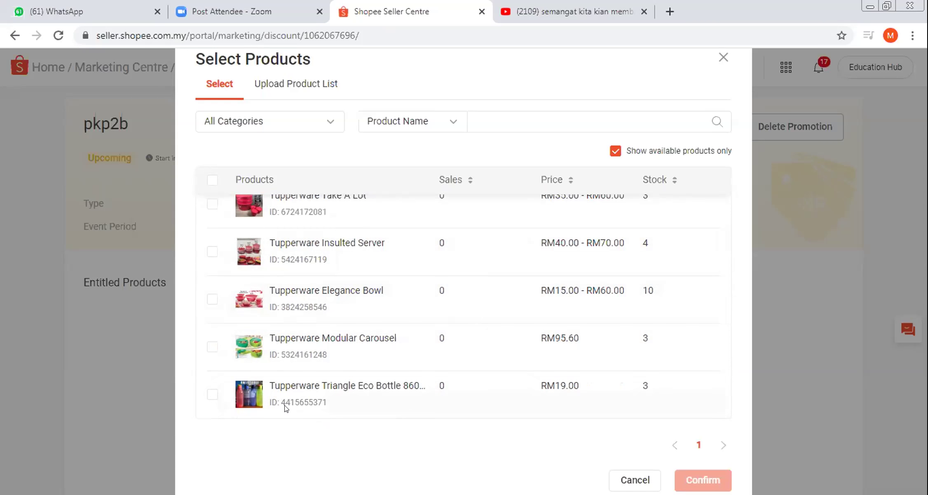
- Add Magic Lips Nutri Metics, Tupperware Insulted Server and Tupperware Take A Lot to the pkp2b discount promotion
scroll(342, 396, up, 4)
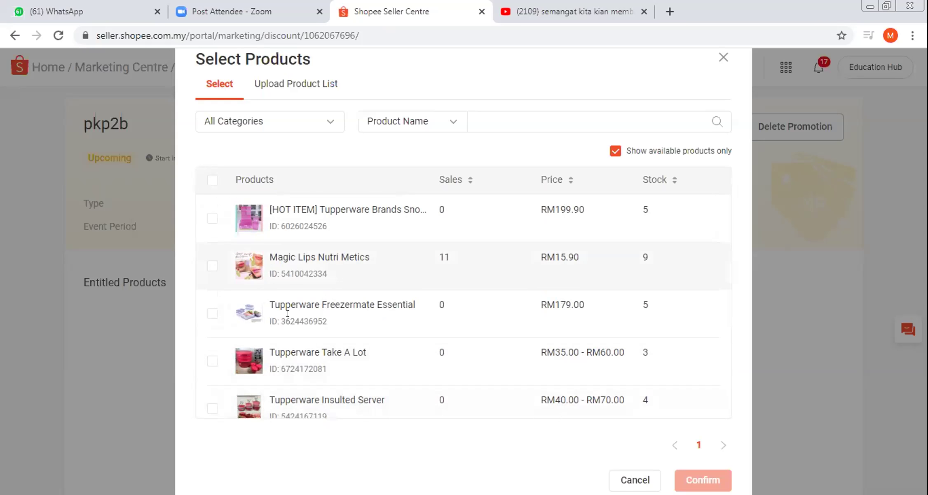
click(211, 264)
scroll(420, 333, down, 2)
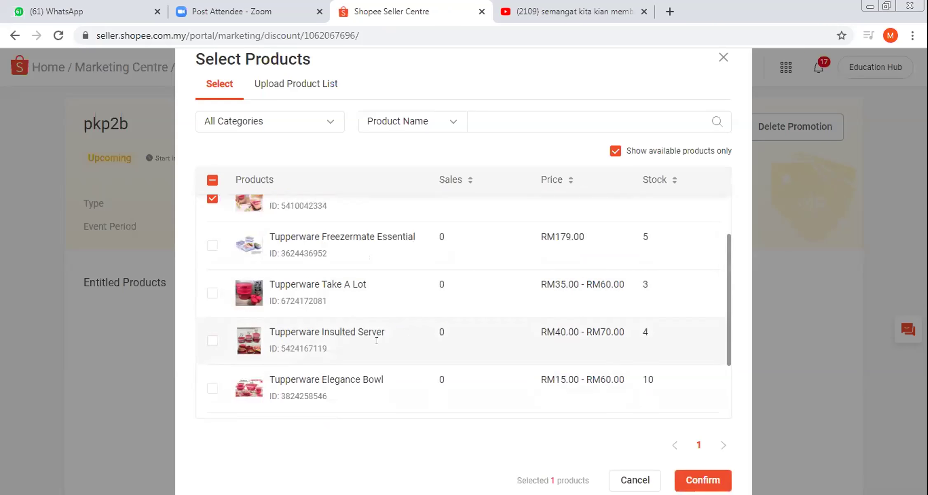
scroll(420, 333, down, 2)
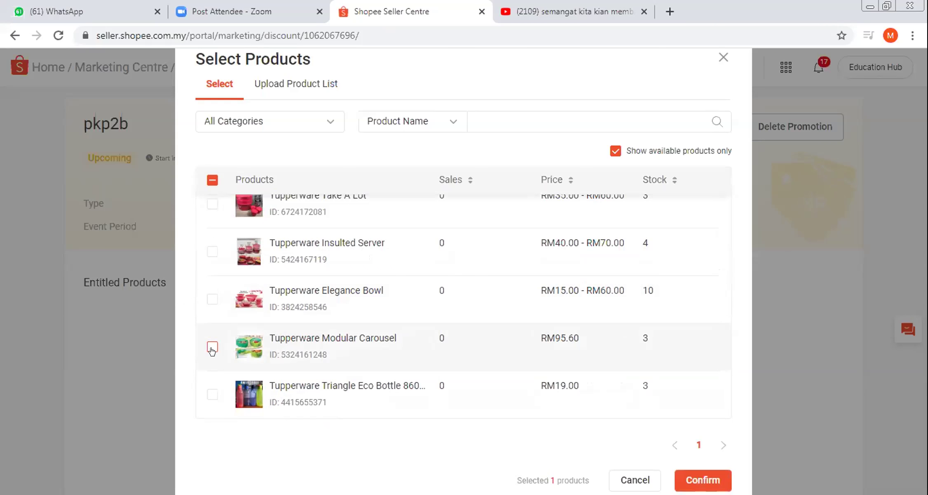
click(212, 252)
scroll(252, 315, up, 3)
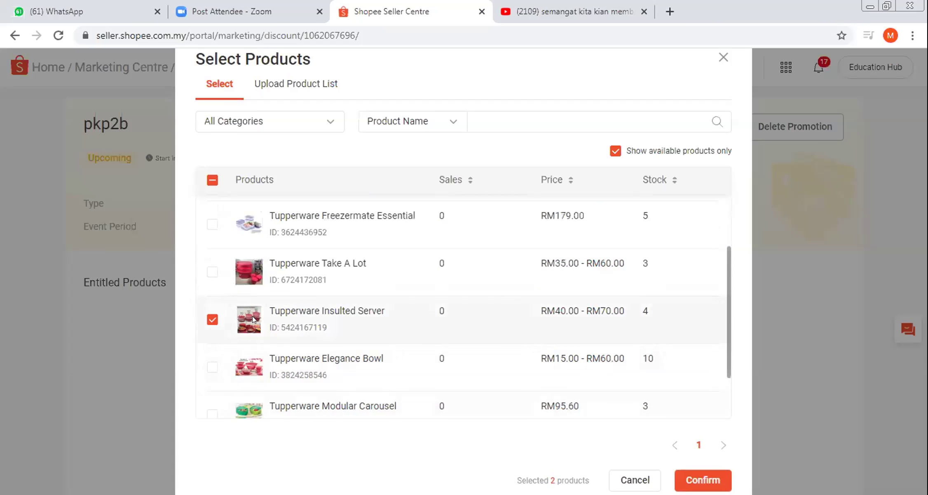
click(212, 340)
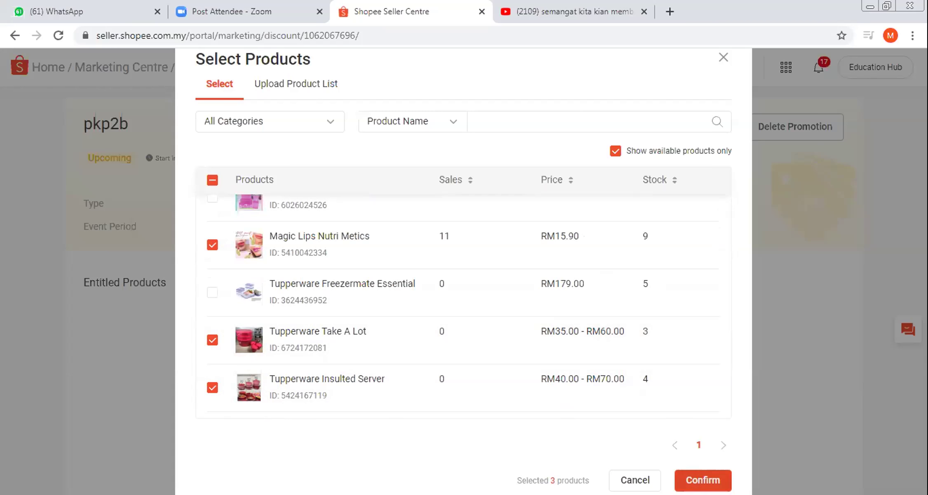
click(703, 480)
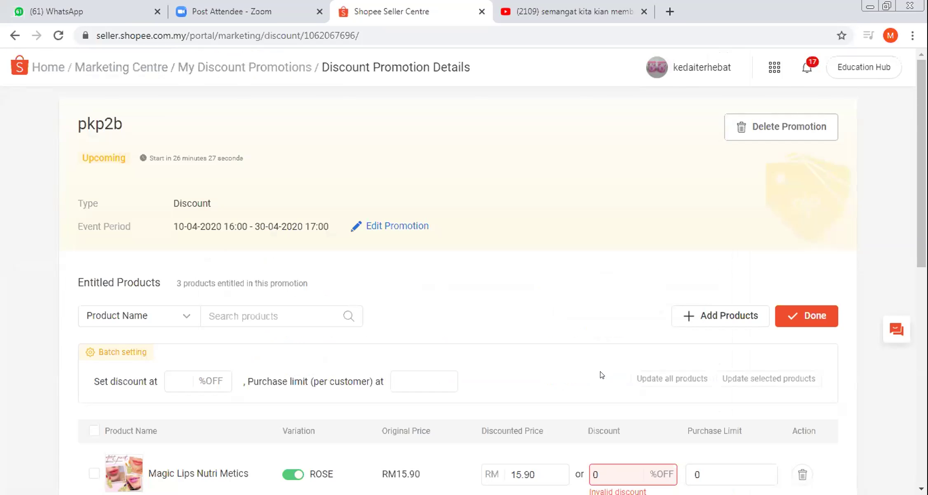
- Set a 20% discount on the ROSE, SUNFLOWER and LAVENDER variations of Magic Lips Nutri Metics
scroll(602, 374, down, 5)
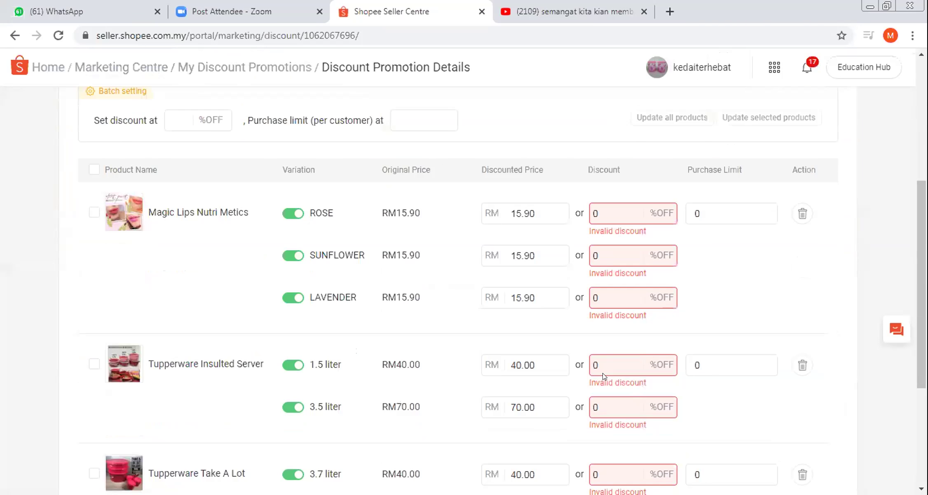
scroll(603, 372, down, 2)
scroll(605, 374, down, 2)
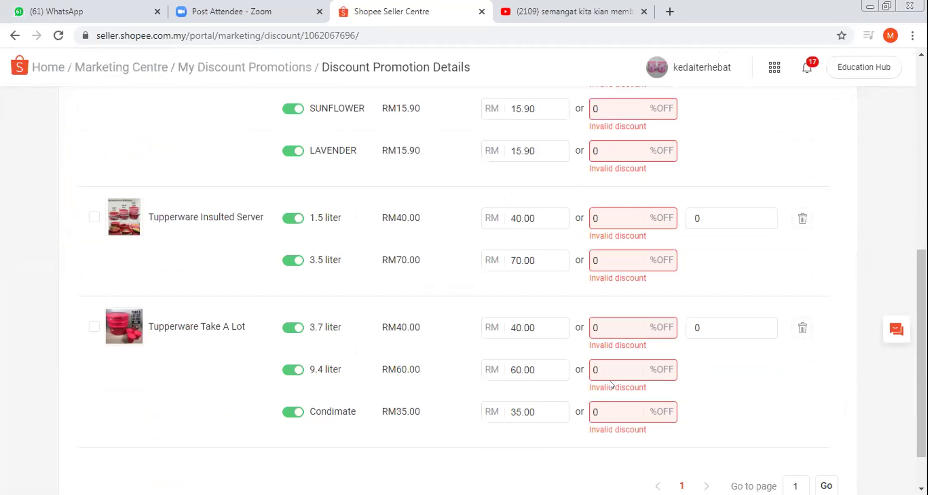
scroll(612, 384, up, 4)
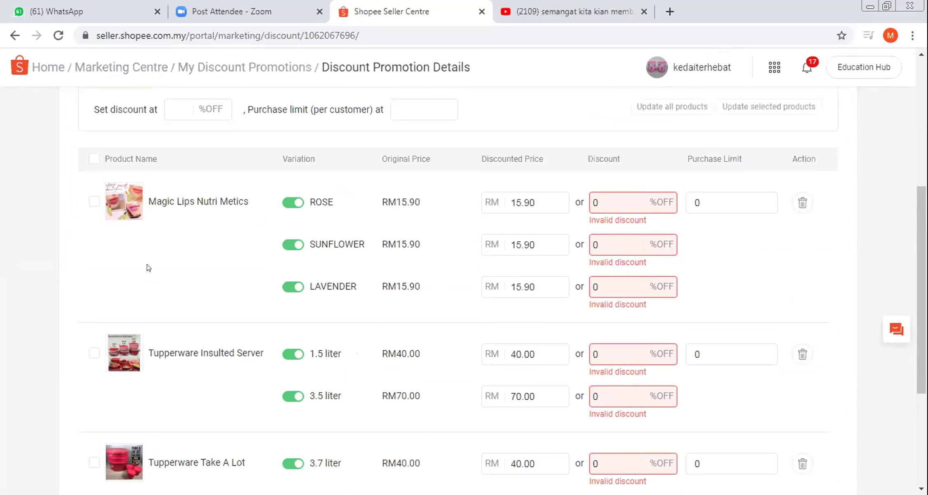
double_click(591, 200)
text(25)
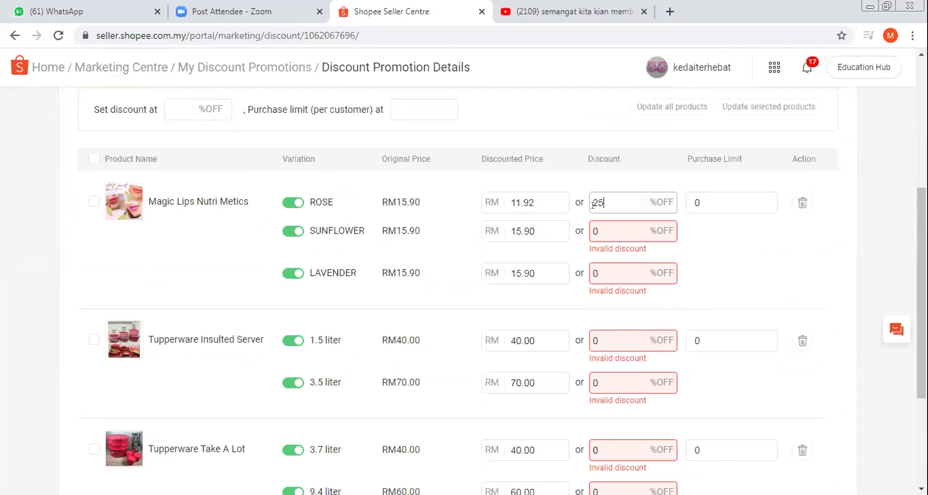
key(BackSpace)
text(0)
double_click(616, 224)
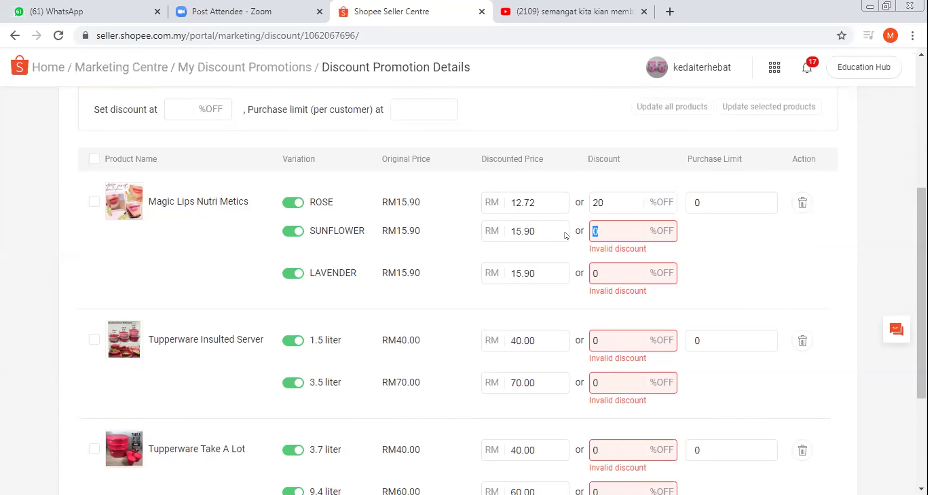
text(20)
double_click(604, 253)
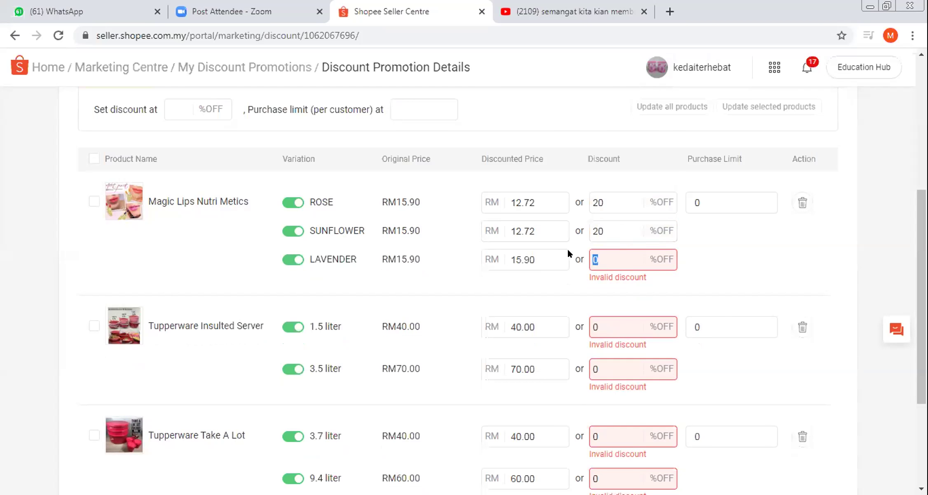
text(20)
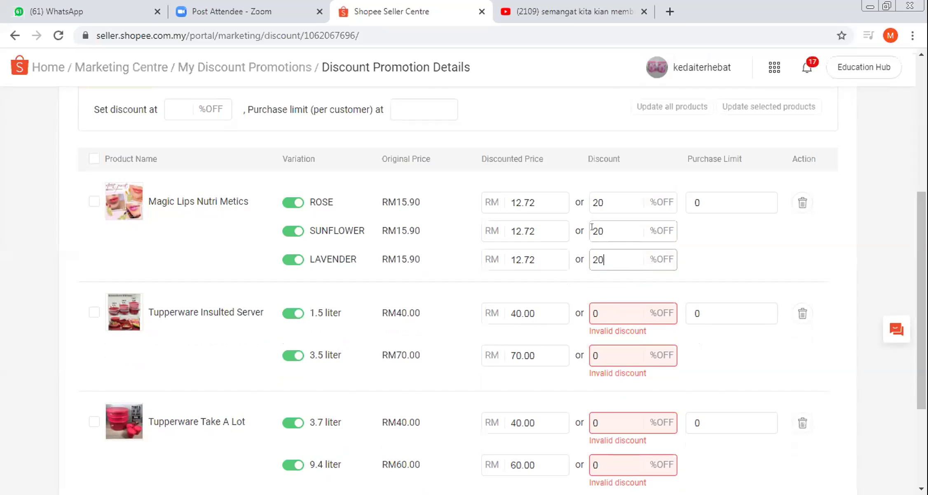
- Set a 10% discount on the 1.5 liter and 3.5 liter variations of Tupperware Insulted Server
click(625, 314)
drag(617, 314, 581, 320)
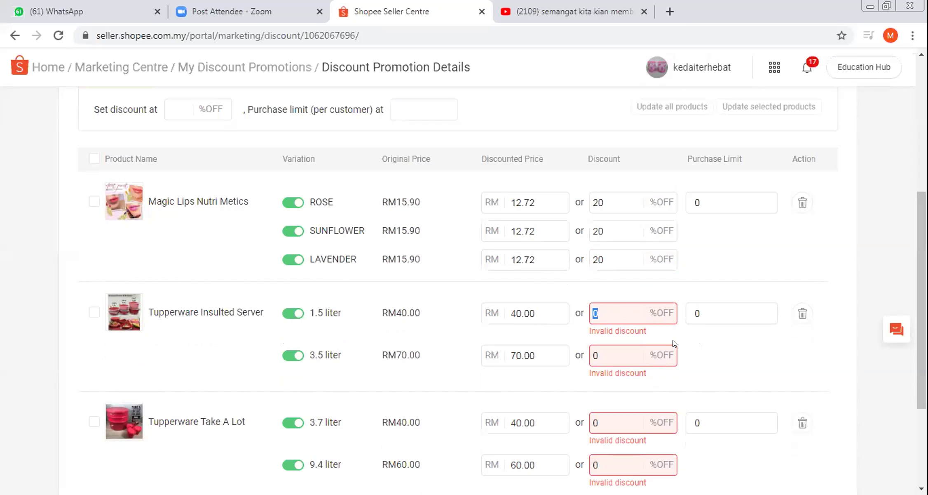
text(10)
click(628, 332)
double_click(628, 332)
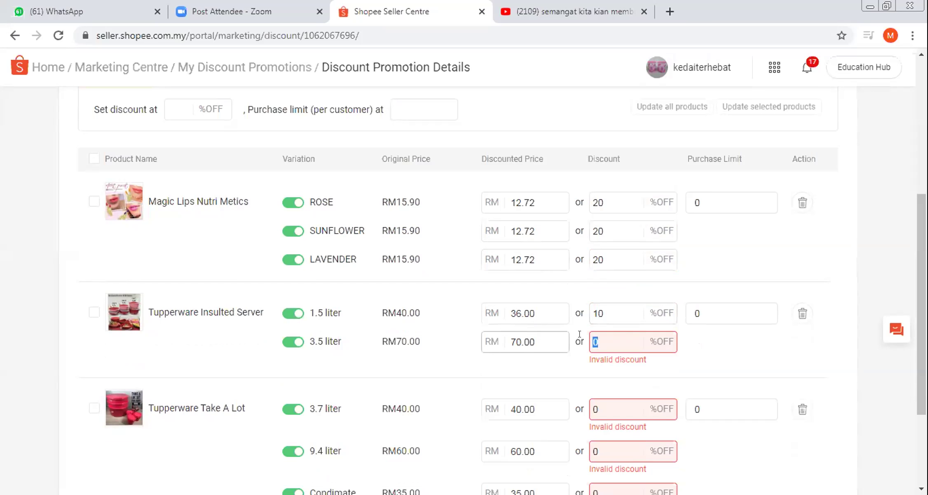
text(10)
- Set a 10% discount on the 3.7 liter, 9.4 liter and Condimate variations of Tupperware Take A Lot
click(624, 395)
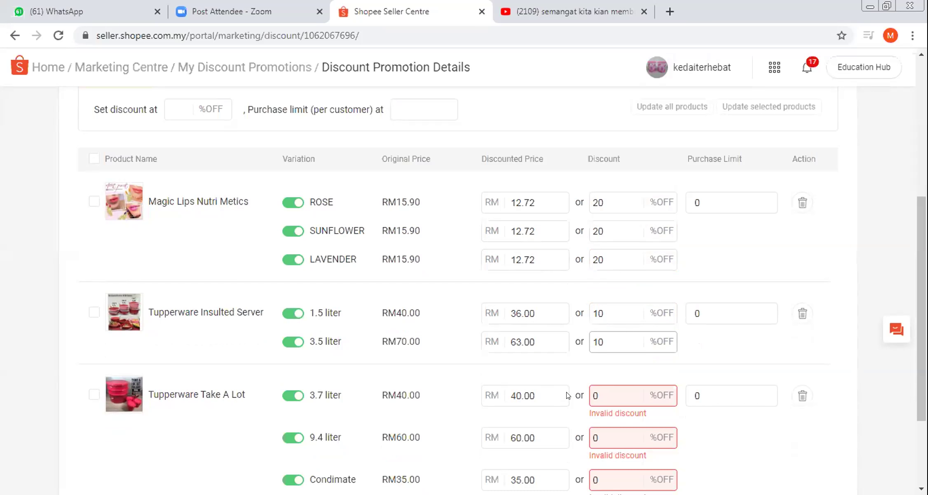
scroll(624, 397, down, 3)
key(ctrl+a)
text(10)
double_click(607, 312)
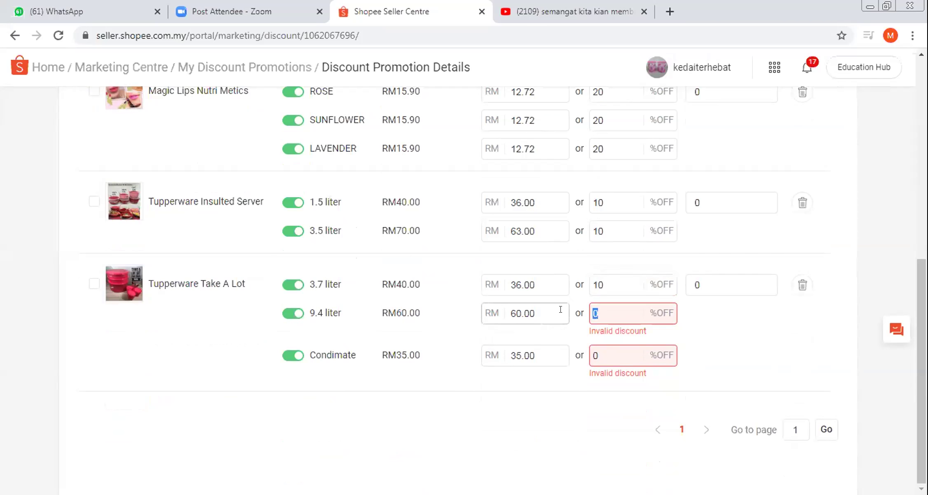
text(10)
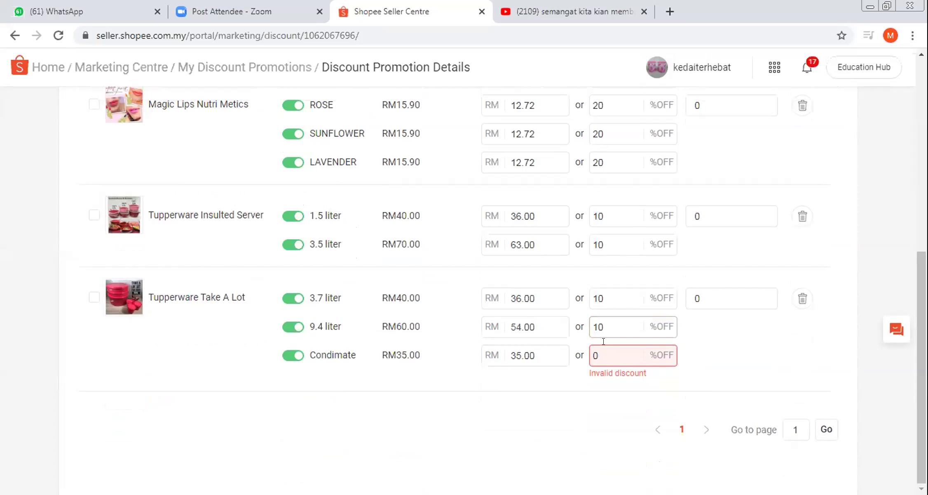
double_click(594, 355)
text(10)
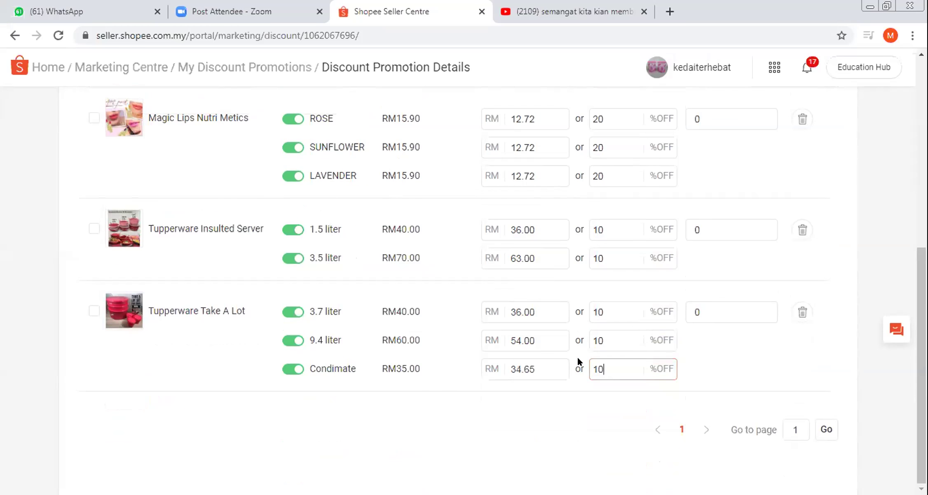
- Check the discounts entered for all three products and finish editing the promotion's entitled products
scroll(836, 351, up, 7)
scroll(820, 323, down, 5)
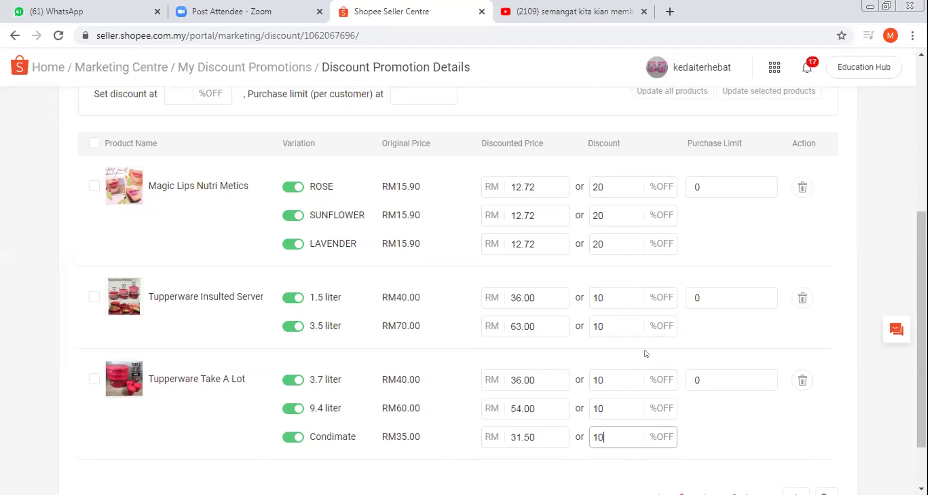
scroll(765, 319, up, 3)
scroll(763, 328, down, 3)
mouse_move(806, 67)
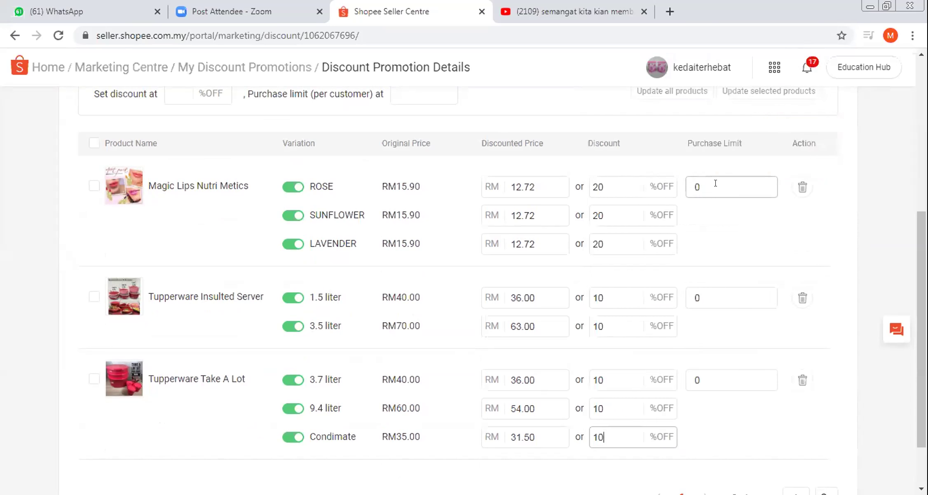
scroll(722, 324, up, 5)
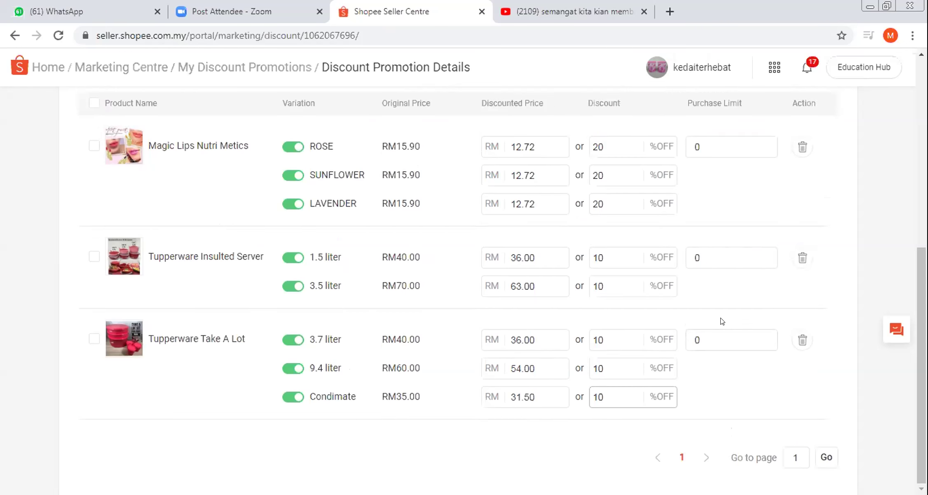
scroll(787, 236, up, 2)
click(785, 232)
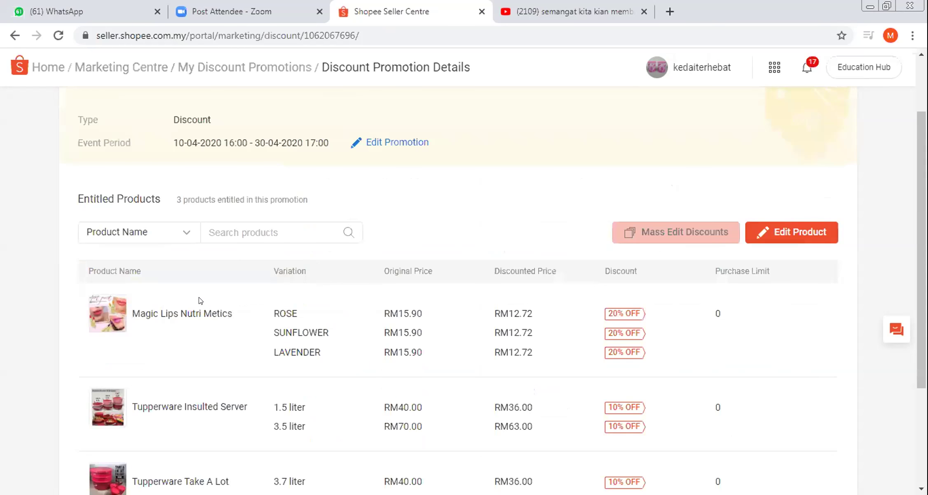
- Review the saved discounted prices, discount percentages and purchase limits of the promotion's entitled products
scroll(619, 231, down, 1)
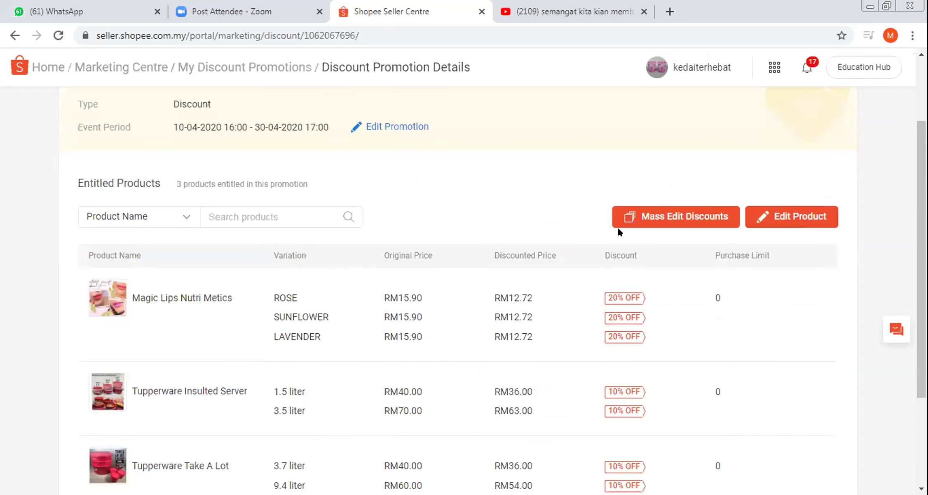
scroll(618, 232, down, 2)
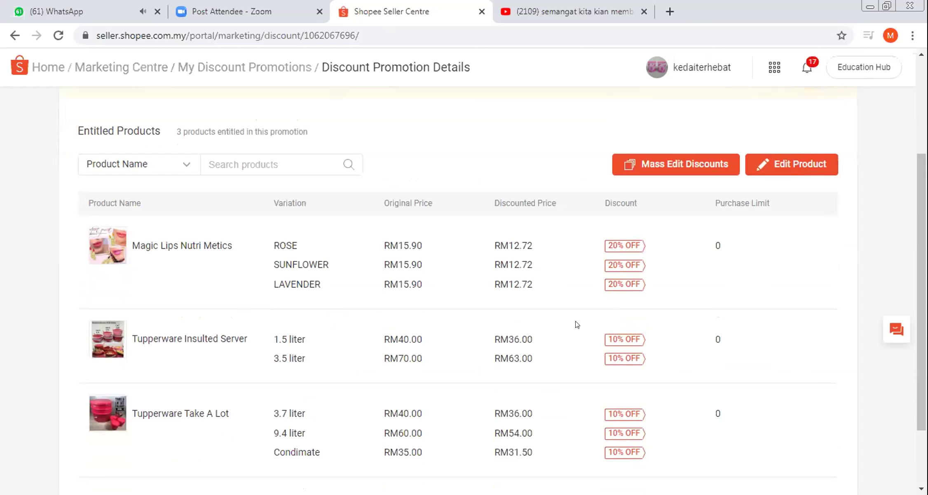
scroll(577, 329, down, 2)
scroll(577, 340, up, 3)
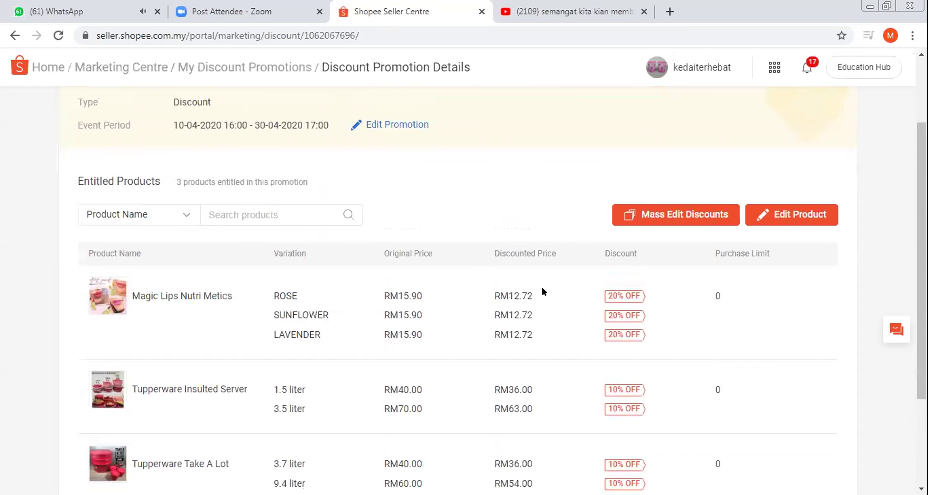
scroll(282, 260, up, 4)
scroll(333, 276, down, 3)
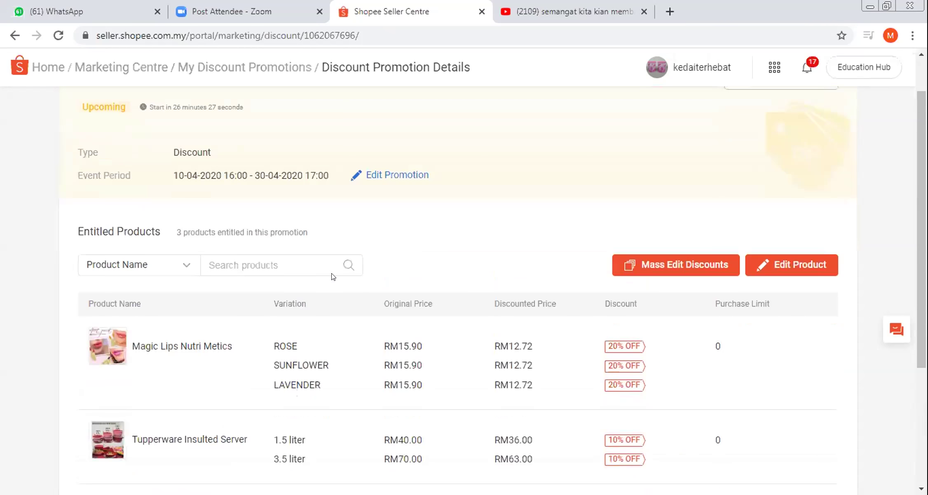
scroll(197, 61, down, 4)
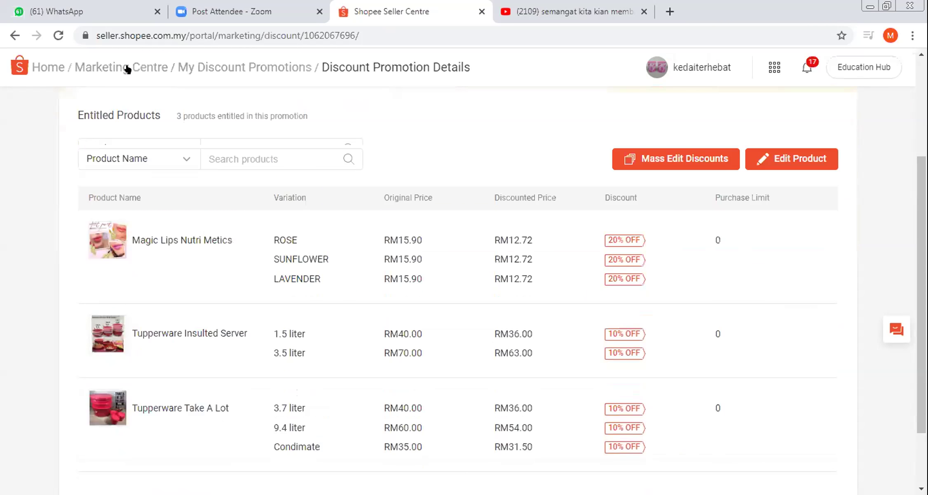
scroll(156, 69, up, 4)
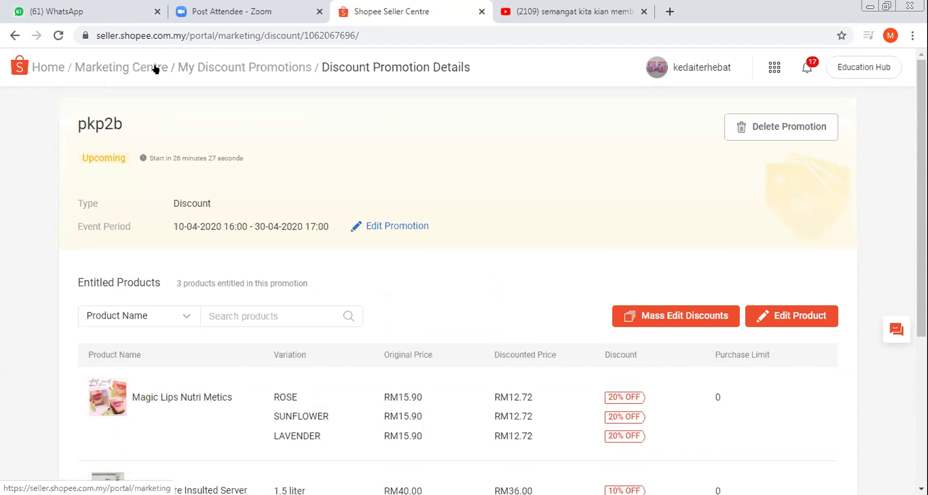
- Return to the Marketing Centre overview and open shopee.com.my in a new browser tab
click(127, 72)
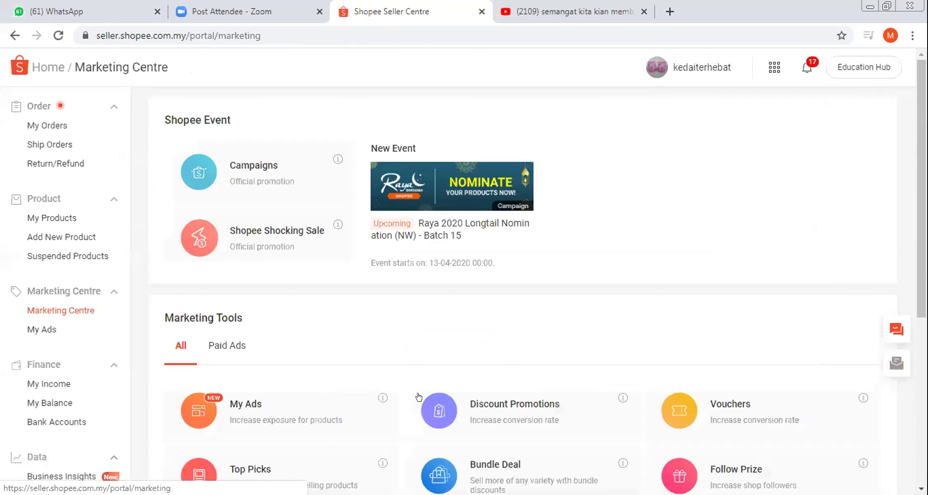
click(670, 11)
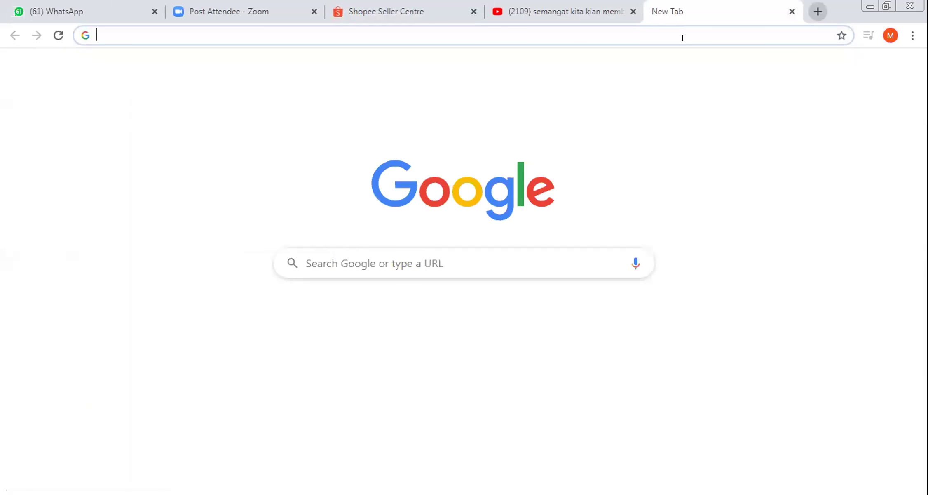
text(sh)
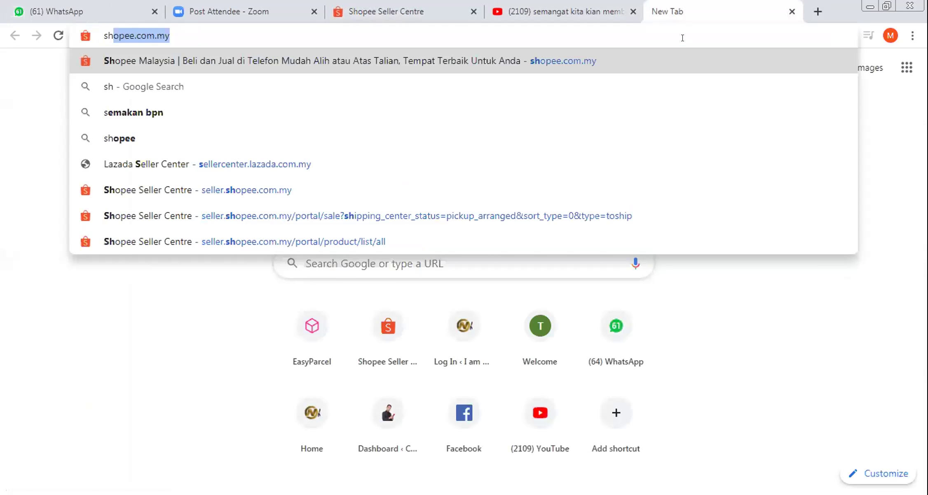
text(opee)
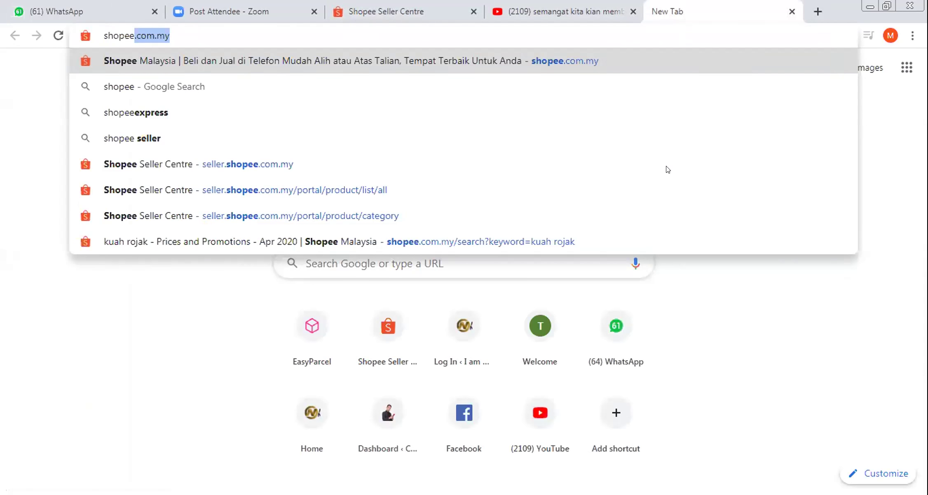
key(Return)
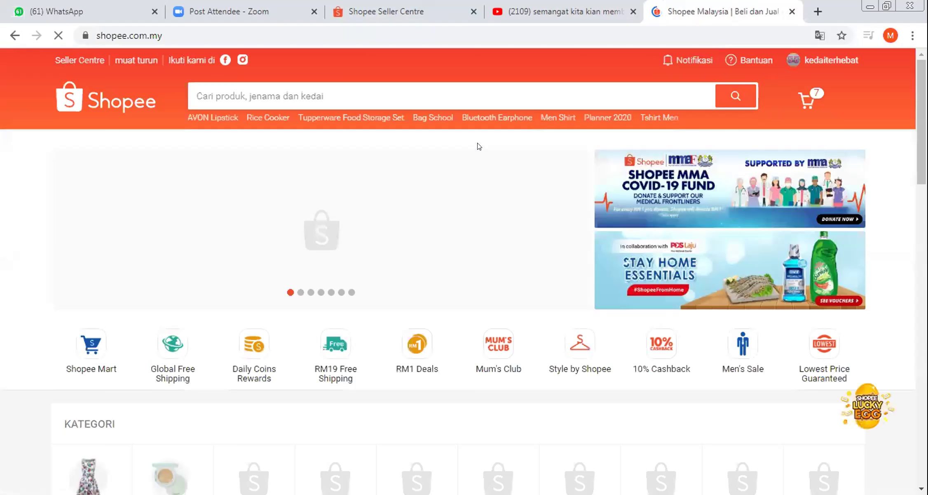
- Search the Shopee marketplace for "kedaiterhebat"
click(613, 108)
text(kedaiterhebat)
key(Return)
- Search the marketplace for "kedai terhebat" and look through the product results for the shop
key(Left)
key(Left)
key(Left)
key(Left)
key(Left)
key(Left)
key(Left)
key(Left)
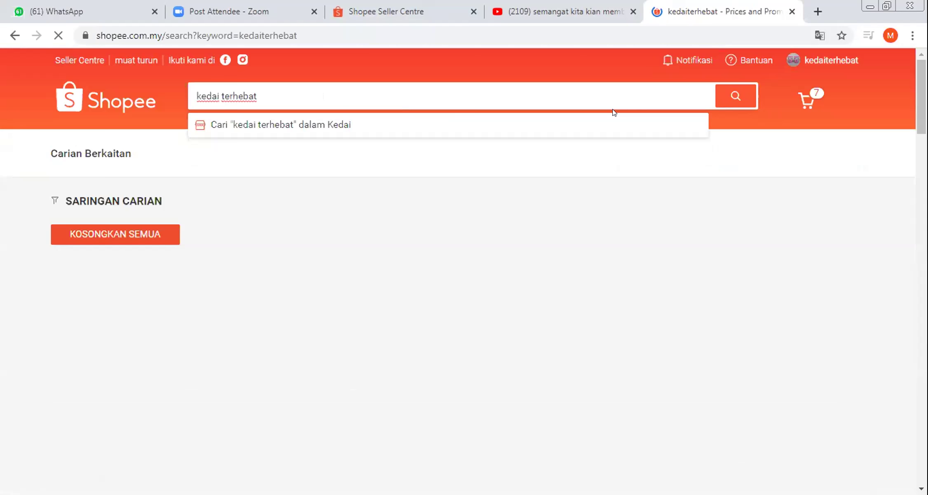
key(Return)
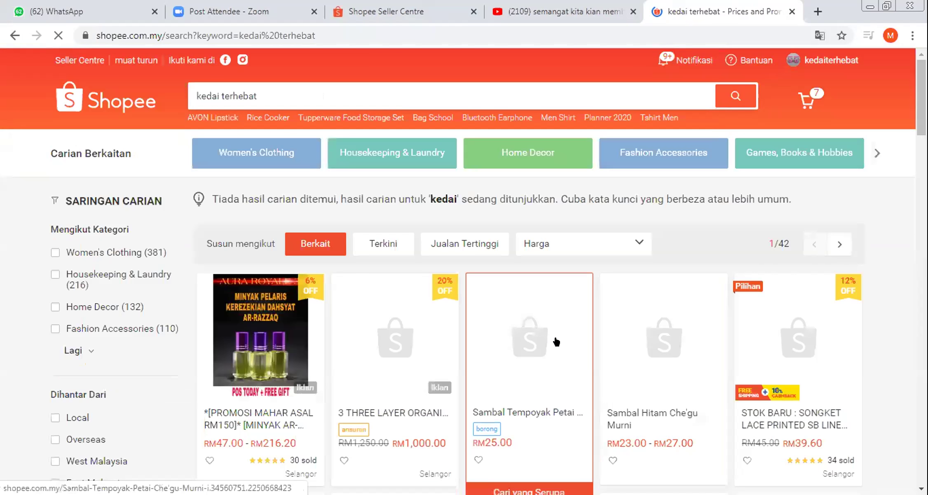
scroll(556, 341, down, 1)
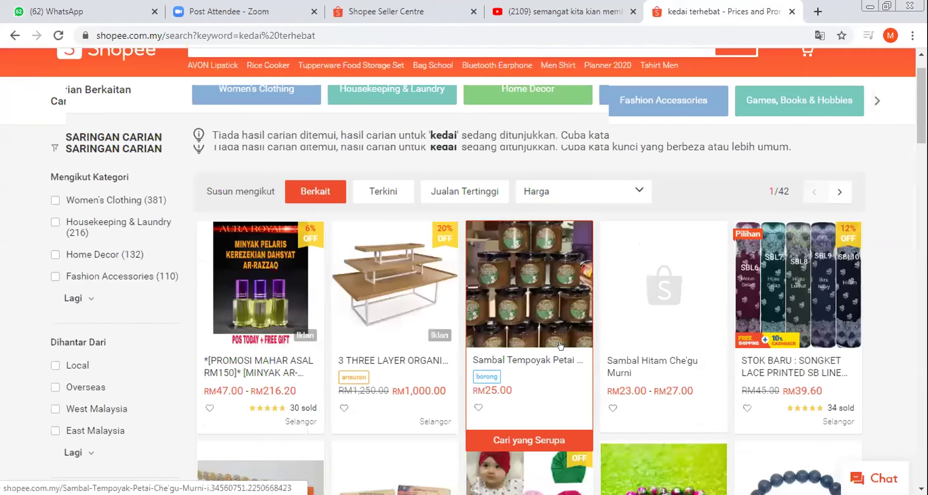
scroll(561, 345, down, 7)
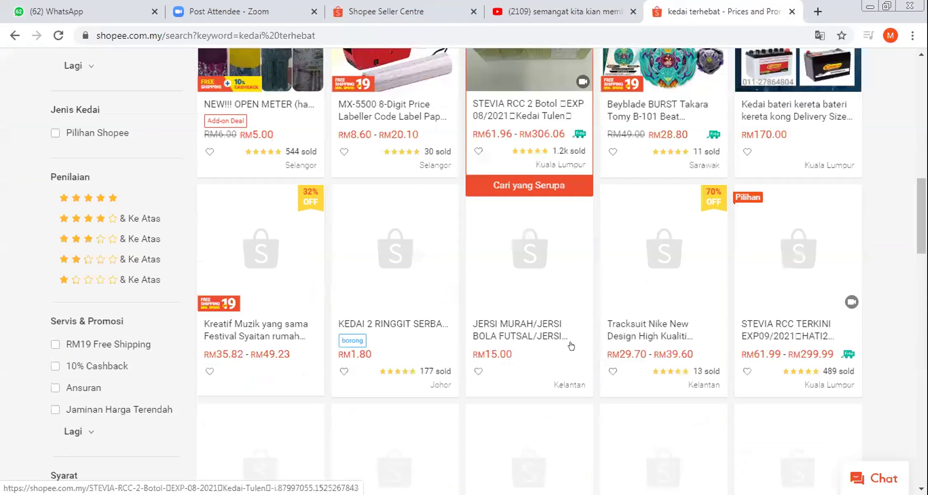
scroll(570, 345, down, 6)
scroll(580, 346, down, 5)
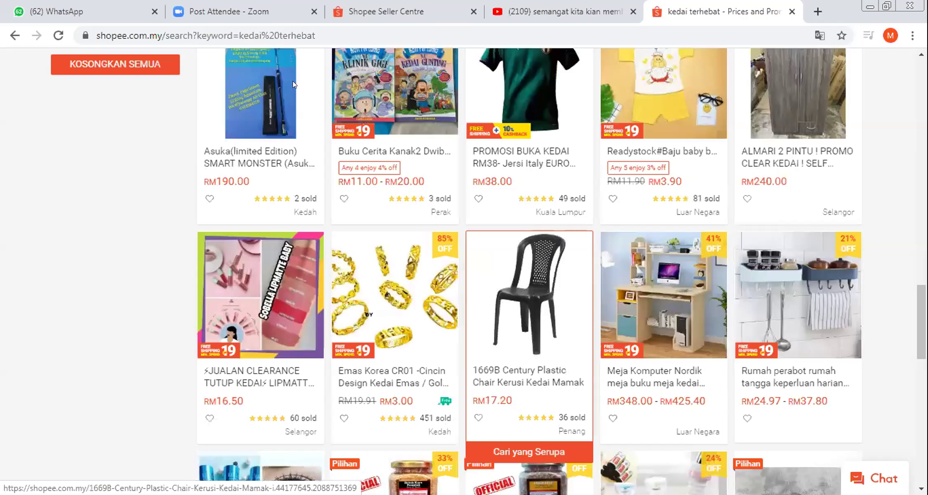
scroll(293, 83, up, 10)
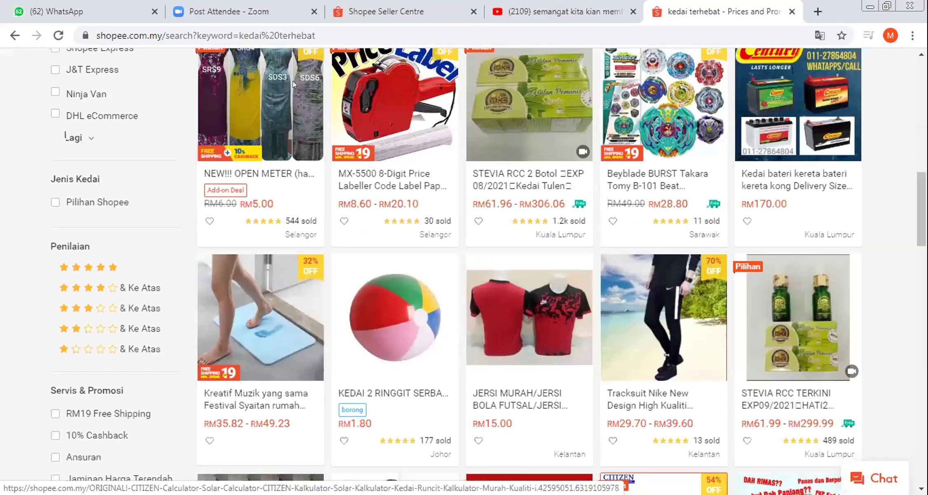
scroll(293, 80, up, 10)
- Search the marketplace for "kedaiterhebat" as one word and open the KedaiTerhebat shop page
triple_click(293, 84)
text(Ke)
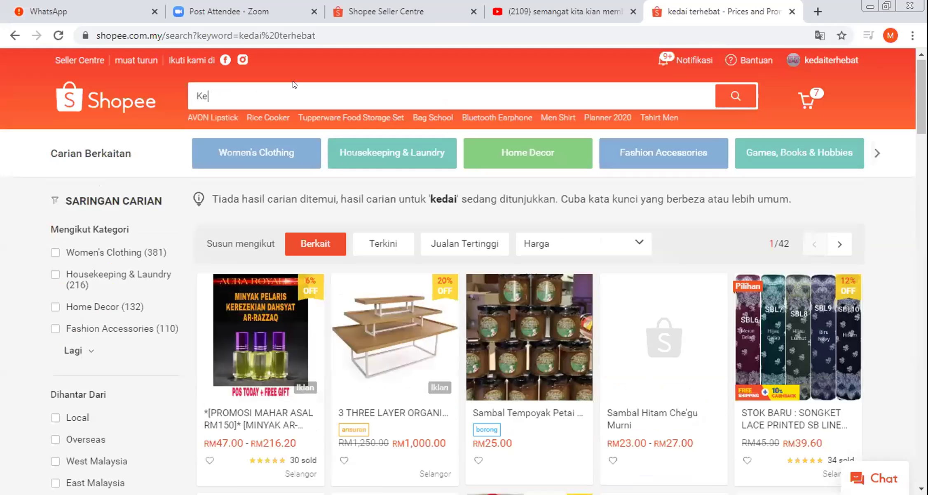
text(daiterhebat)
key(Return)
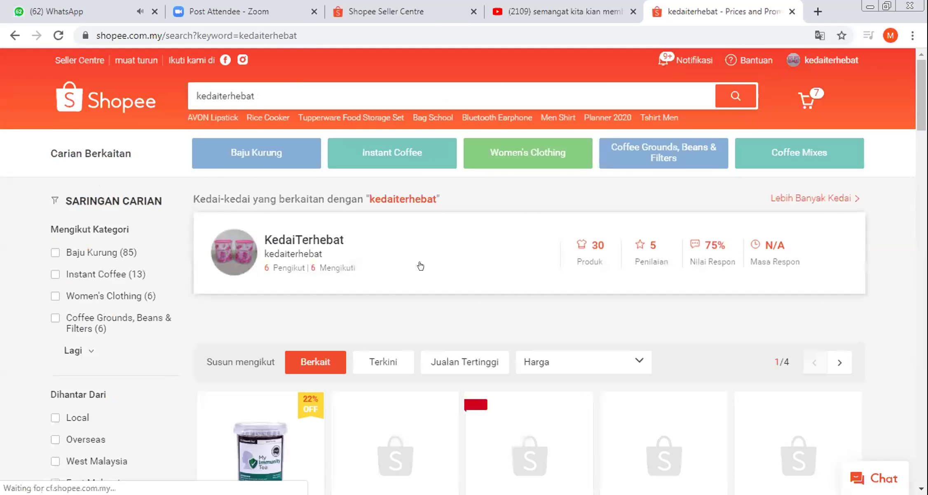
click(515, 218)
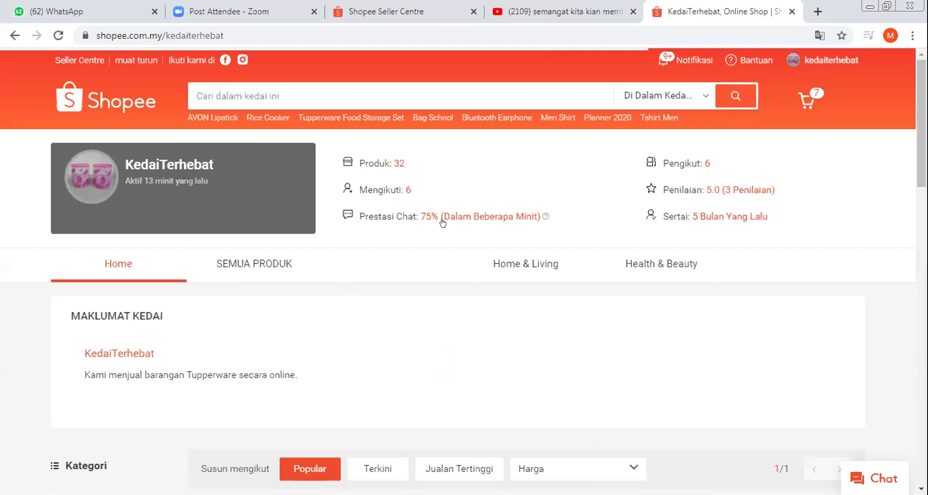
- Examine the discount labels and prices of the products in the shop's Jualan and Home & Living sections
scroll(556, 243, down, 5)
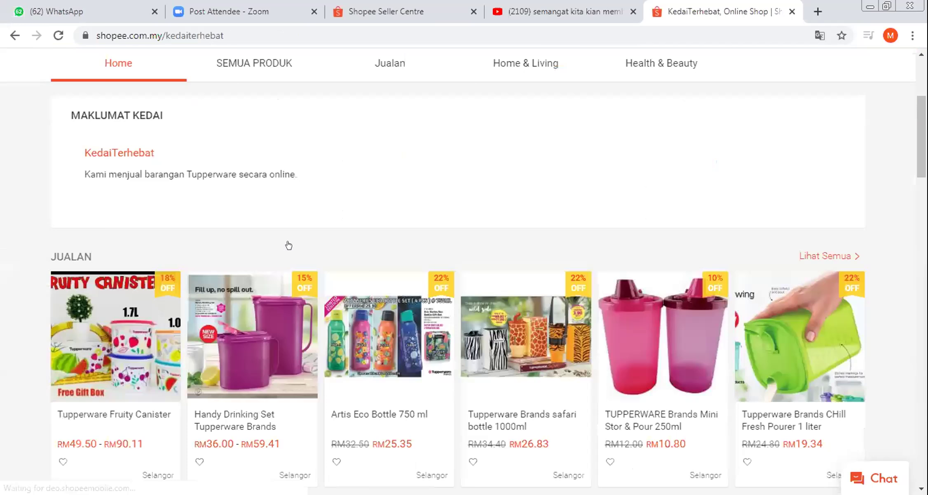
scroll(288, 245, down, 2)
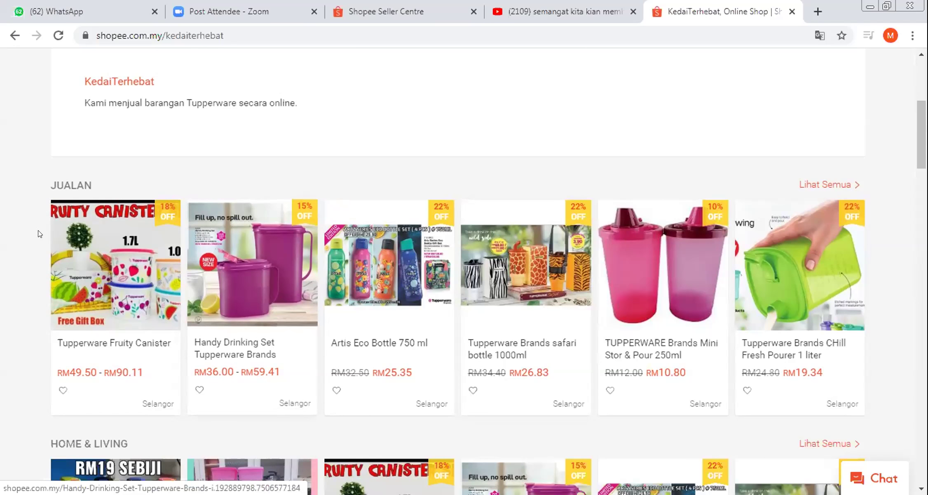
scroll(40, 233, up, 5)
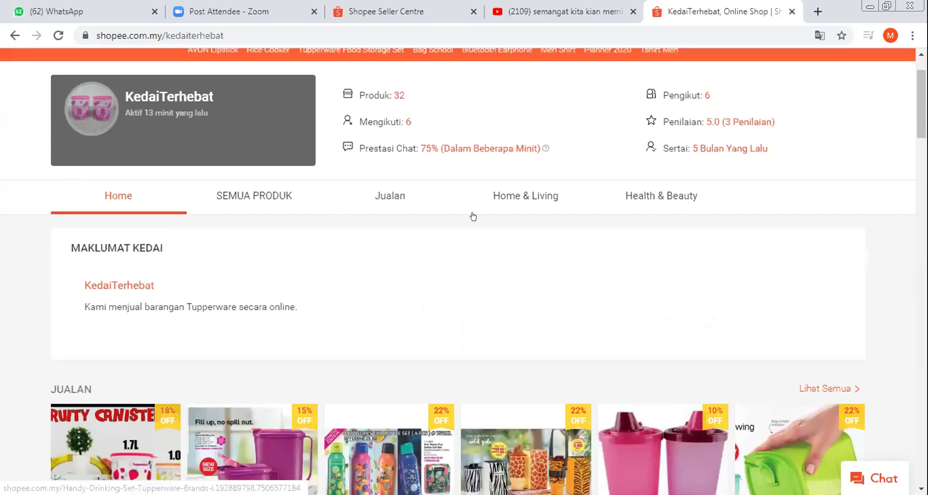
scroll(486, 301, down, 10)
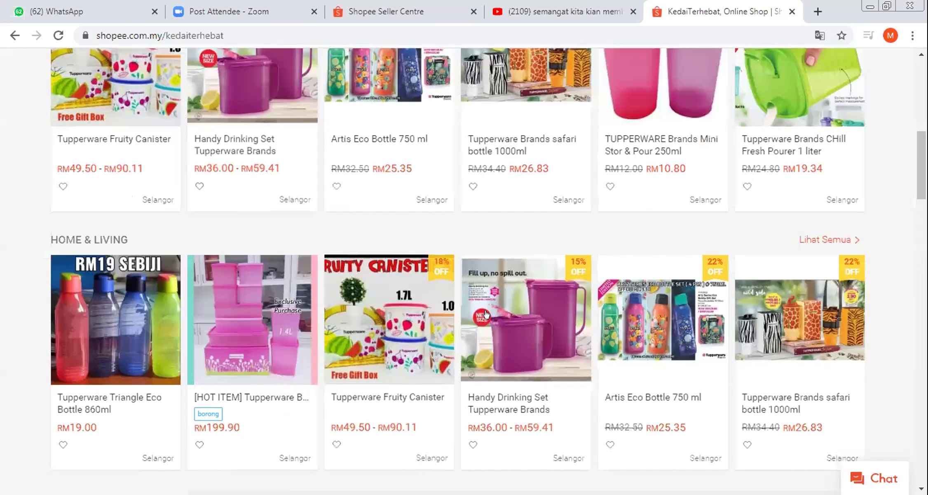
scroll(485, 313, up, 3)
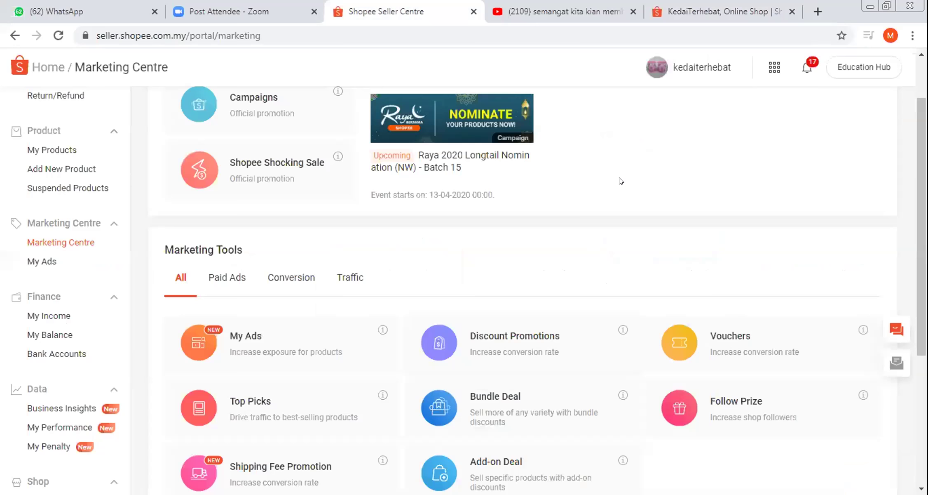
- Return to Shopee Seller Centre, open the discount promotions and delete the upcoming promotions Pkp2 and Pkp2a
click(487, 336)
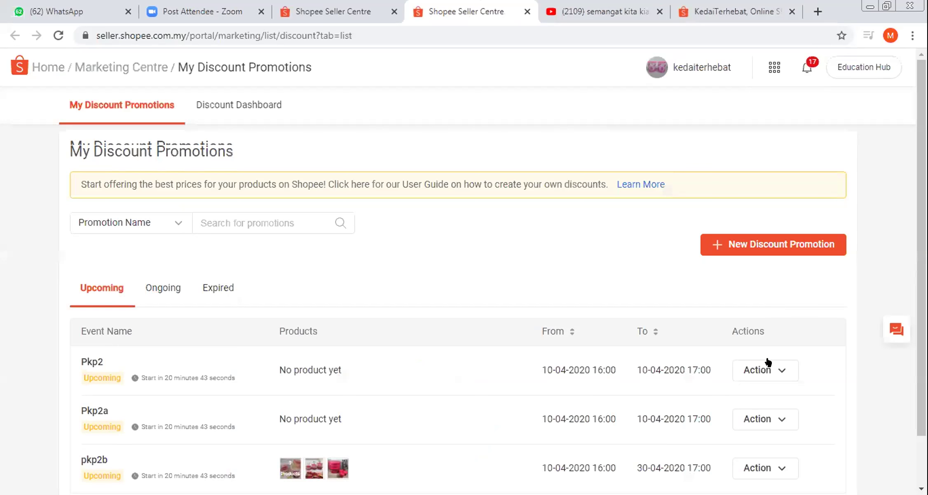
scroll(636, 309, down, 1)
click(763, 306)
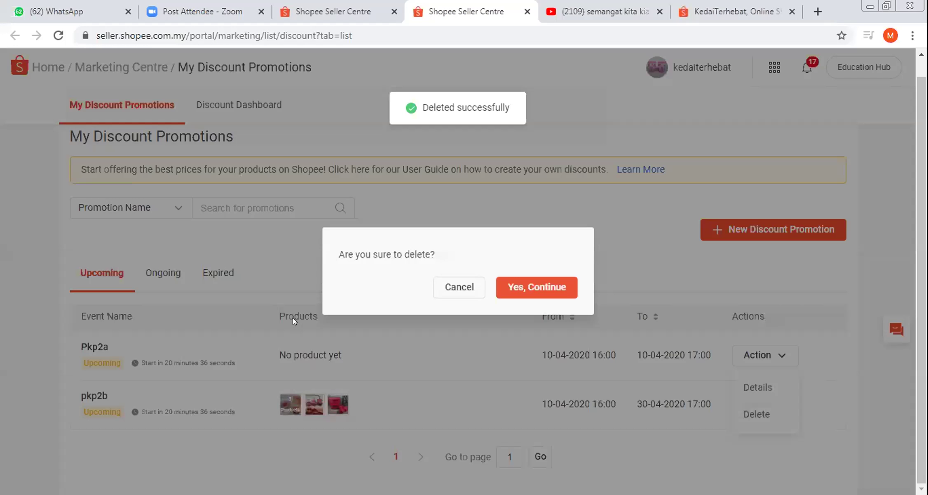
click(536, 287)
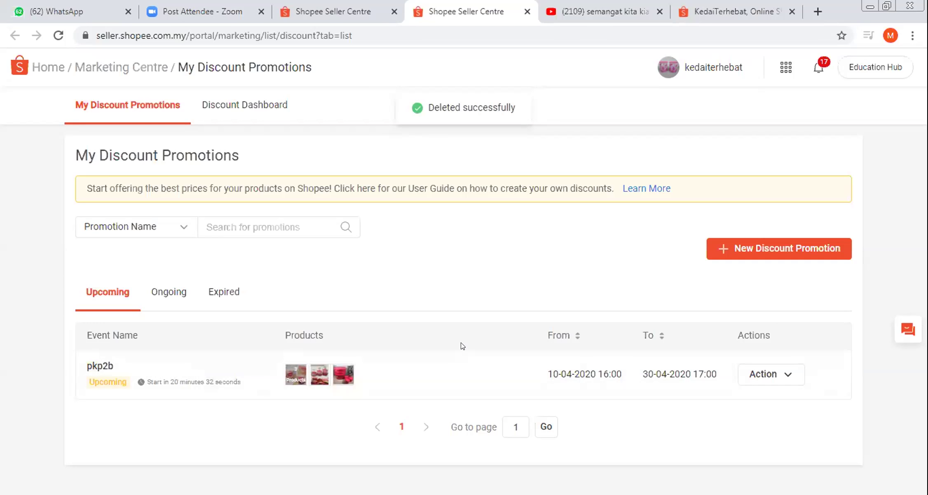
- End the ongoing COVID 19 PROMOTIO discount promotion immediately and return to the upcoming promotions
click(167, 293)
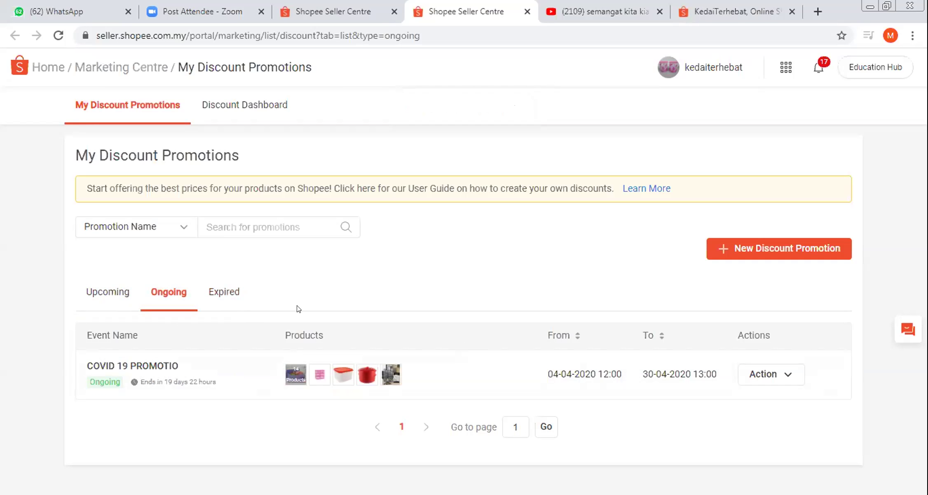
click(766, 374)
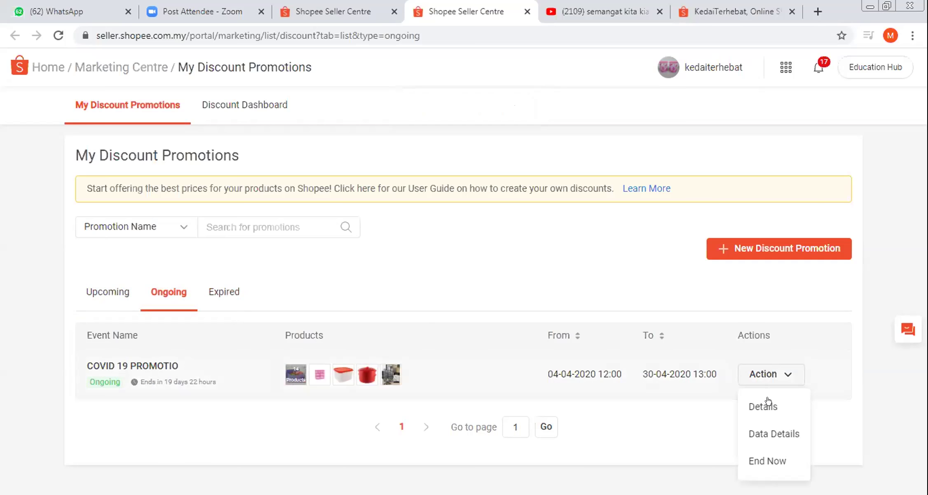
click(768, 461)
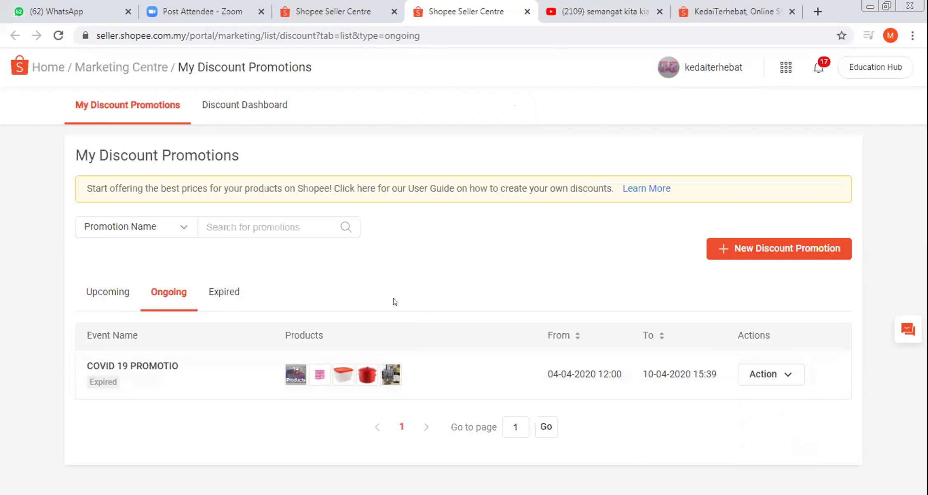
click(89, 293)
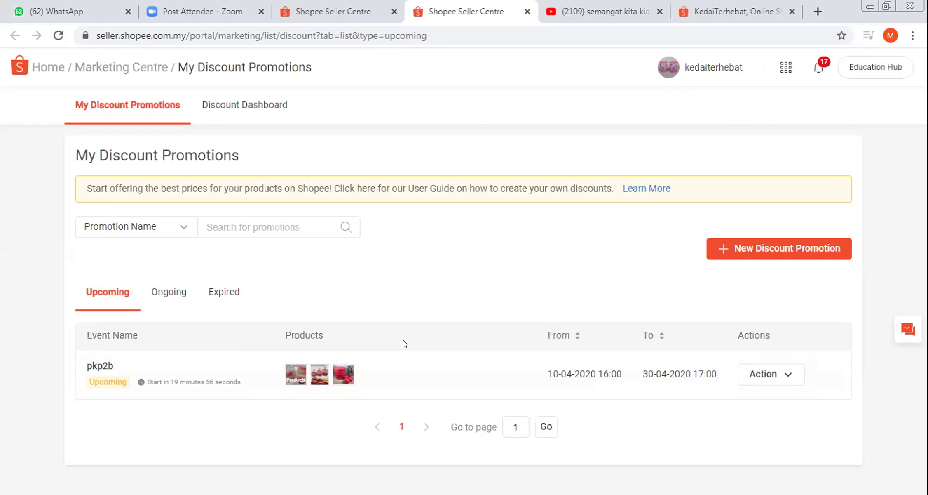
- In WhatsApp, reply to the discount price message with "tak keluar sebab diskaun belum bermula. kita masukkan tarikh hari tapi bermula pukul 4.00"
click(50, 14)
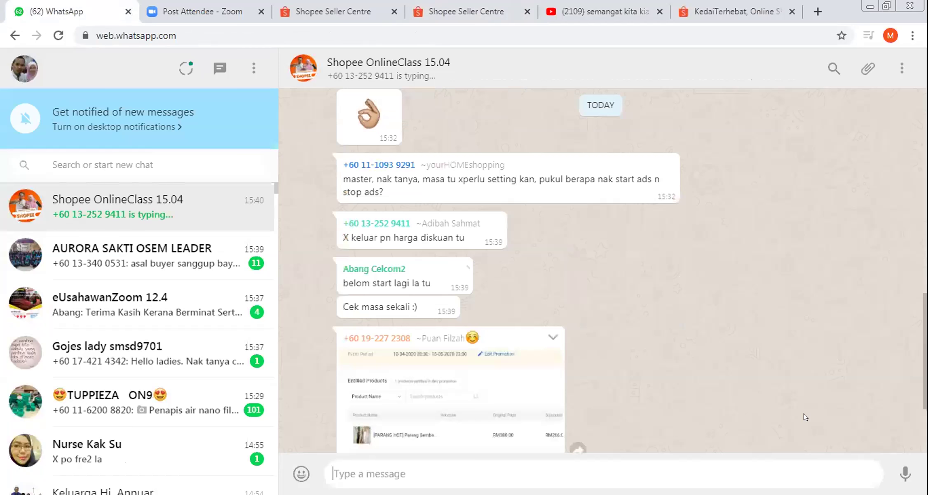
text(tak keluar sebab)
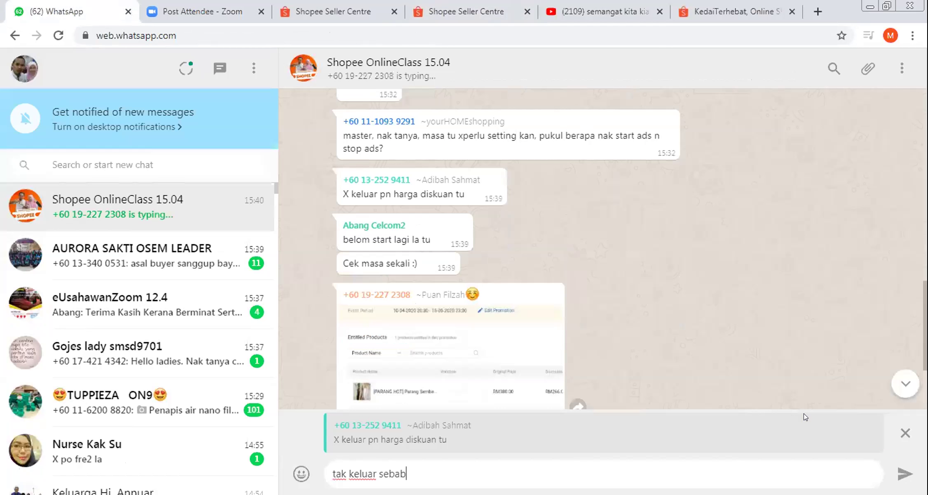
text( diskaun belum berm)
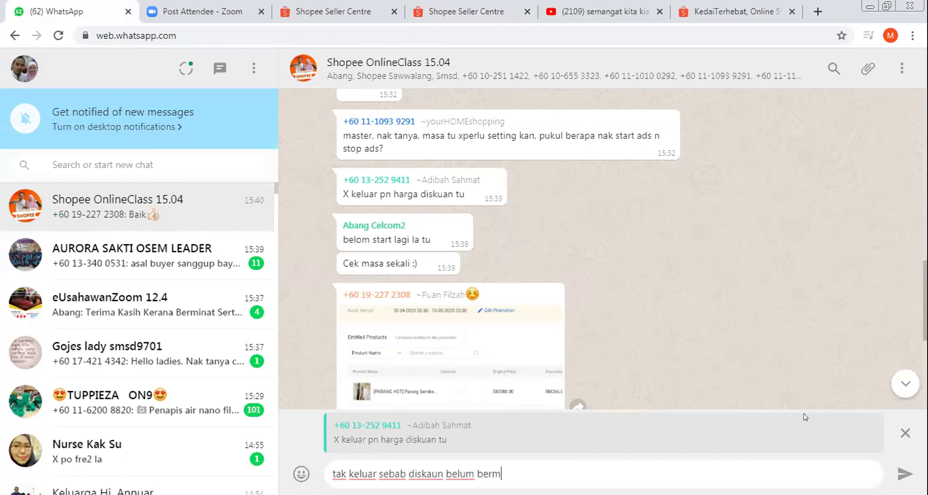
text(ula. kita masukkan tarikh hari tapi )
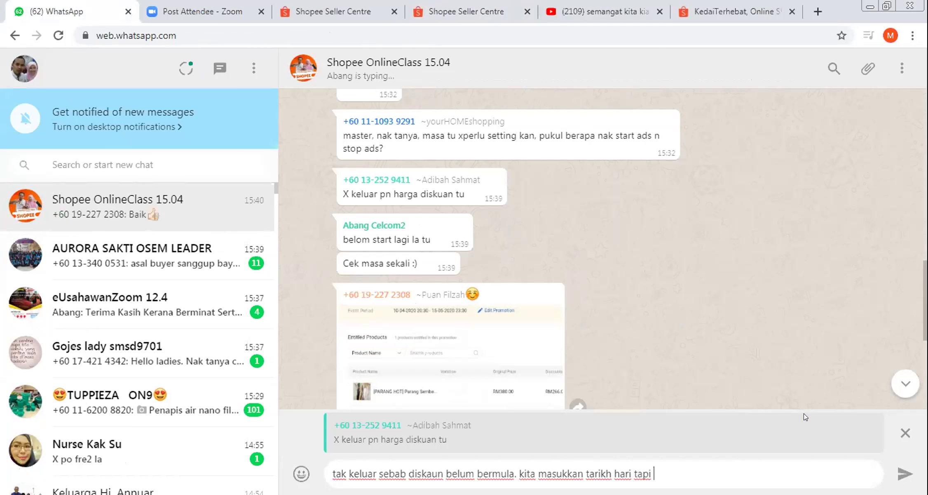
text(bermula)
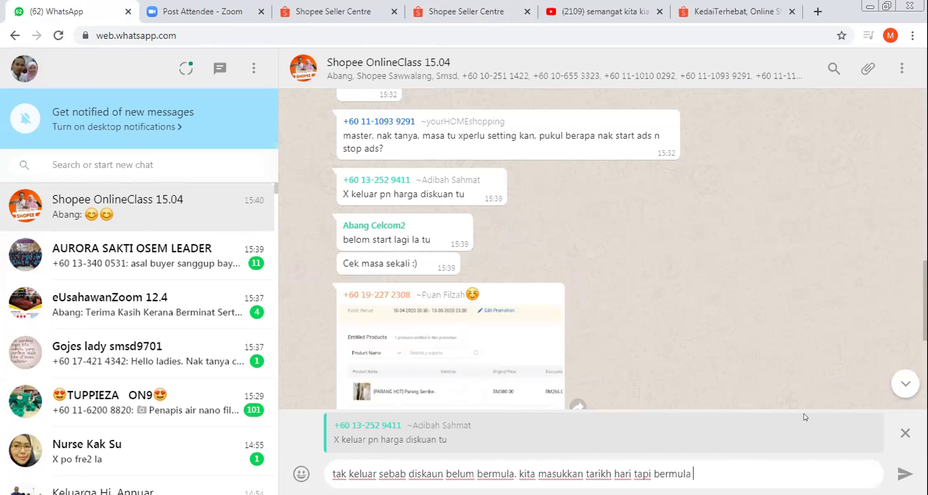
text( pukul 4.00)
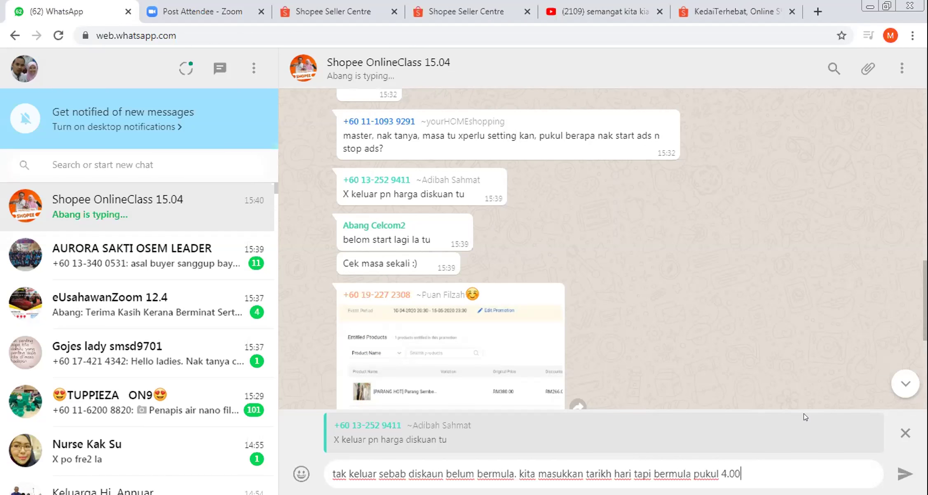
key(Return)
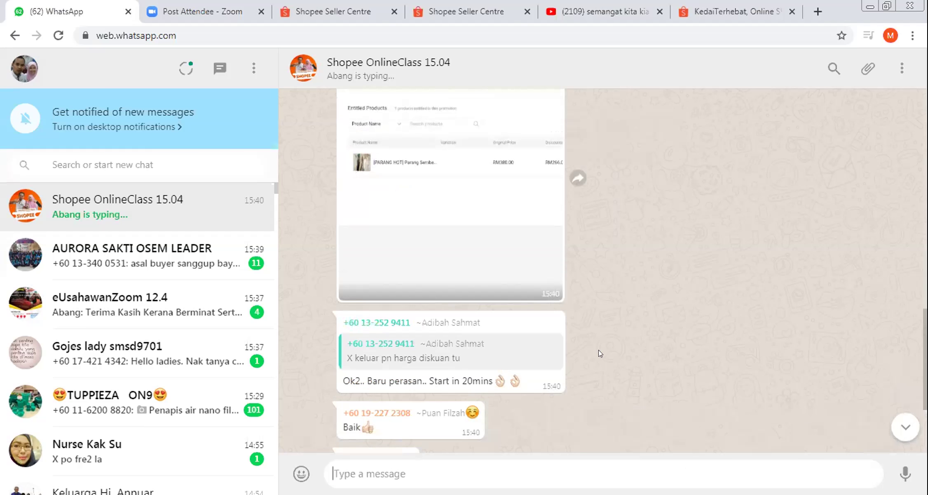
- Enlarge the promotion screenshot shared in the class chat, examine its event period and product, and close it
click(494, 215)
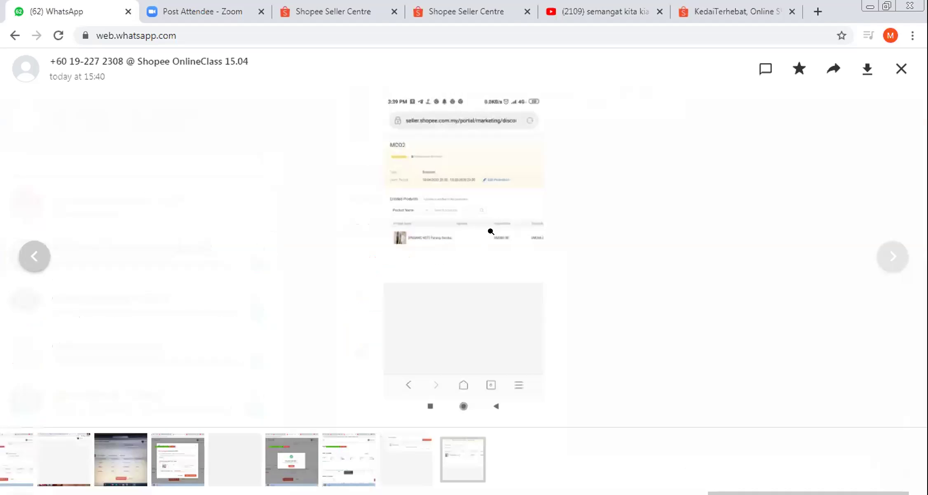
click(501, 265)
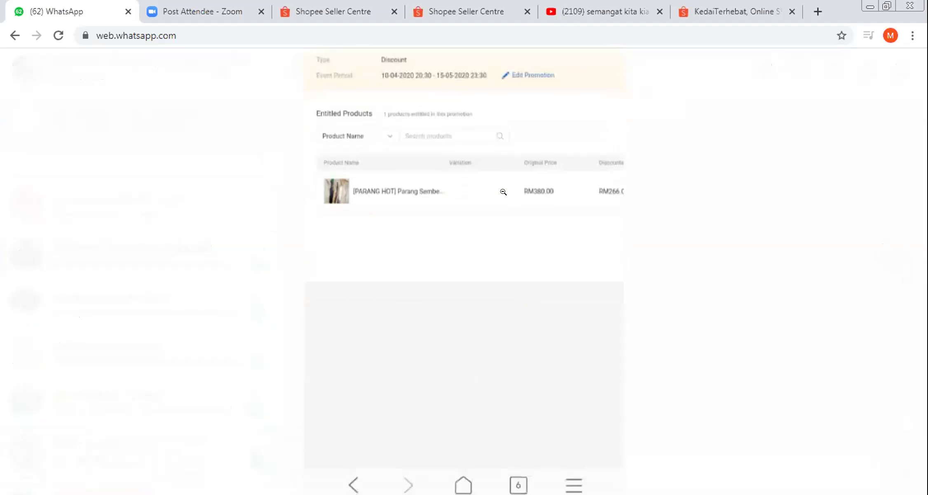
click(894, 78)
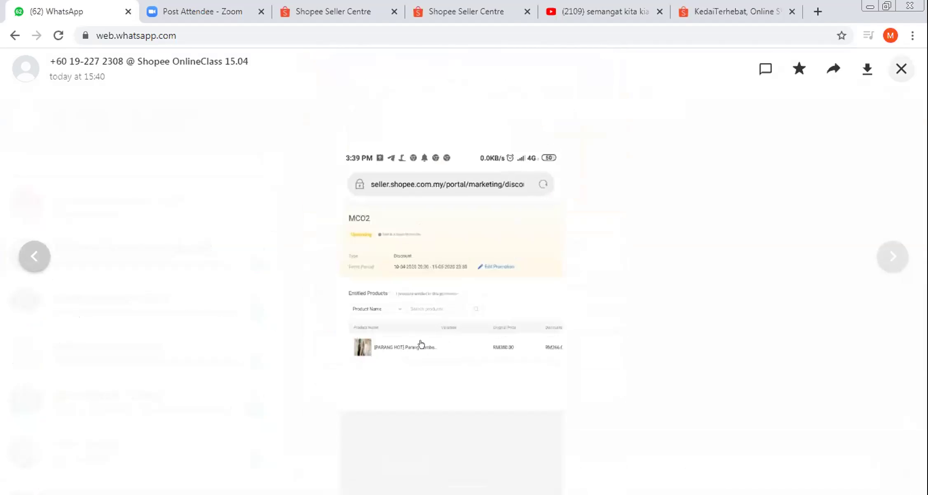
key(Escape)
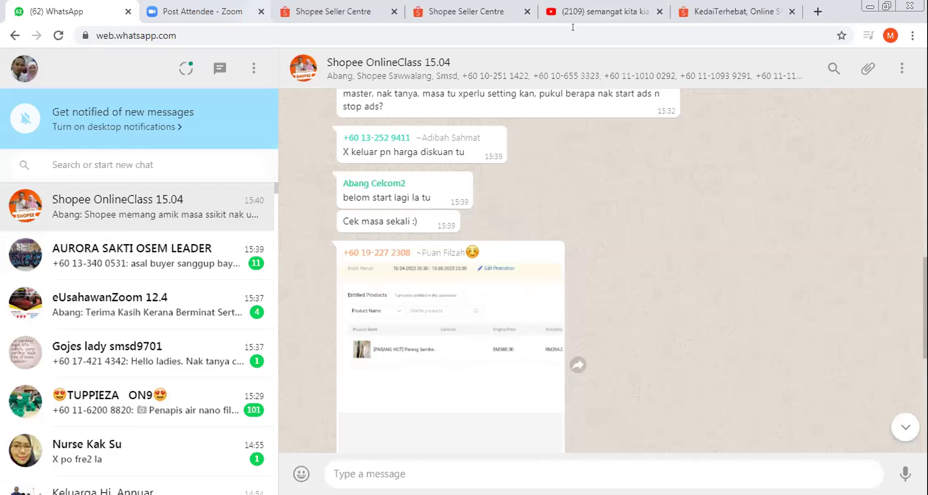
- Switch back to Shopee Seller Centre, return to the Marketing Centre and open the Vouchers list
click(727, 12)
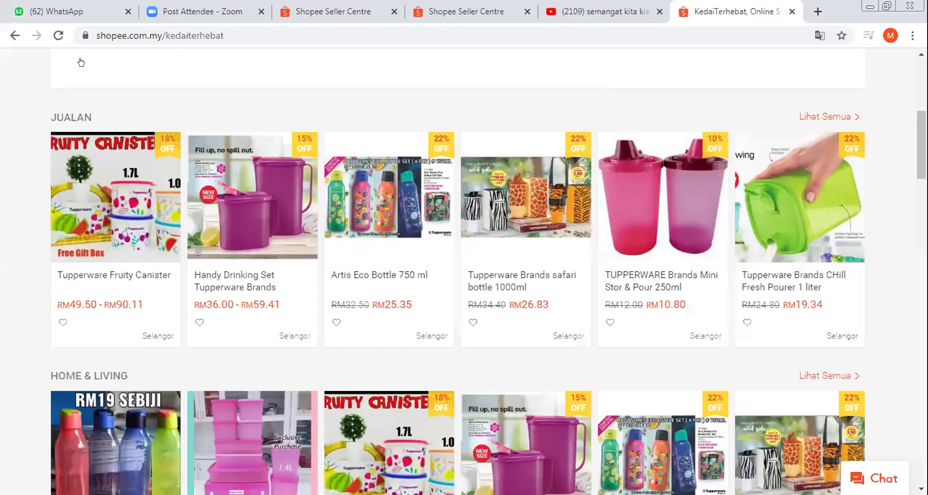
key(ctrl+4)
click(103, 67)
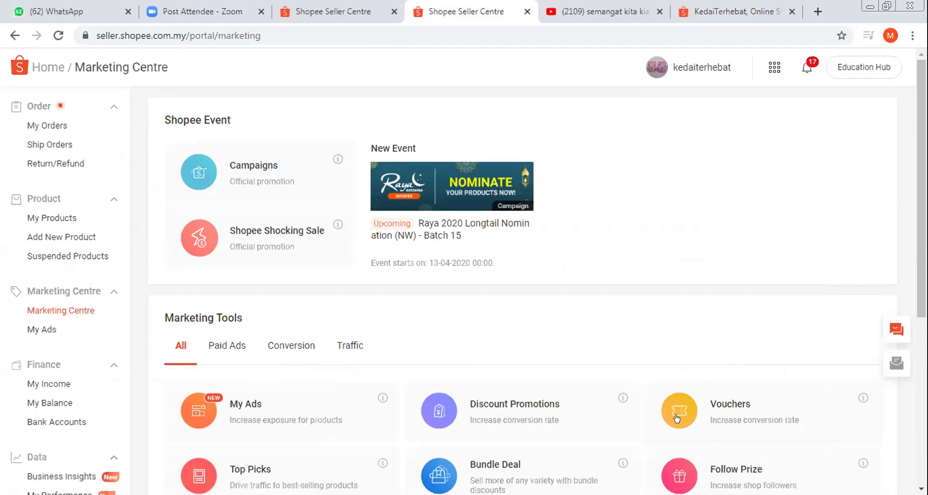
click(716, 405)
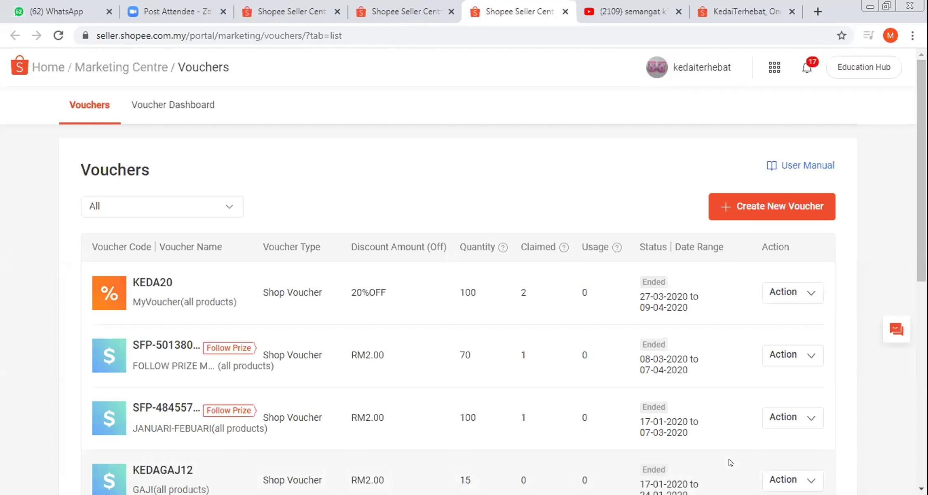
- Look through the existing vouchers in the list and start creating a new product voucher
scroll(777, 321, down, 3)
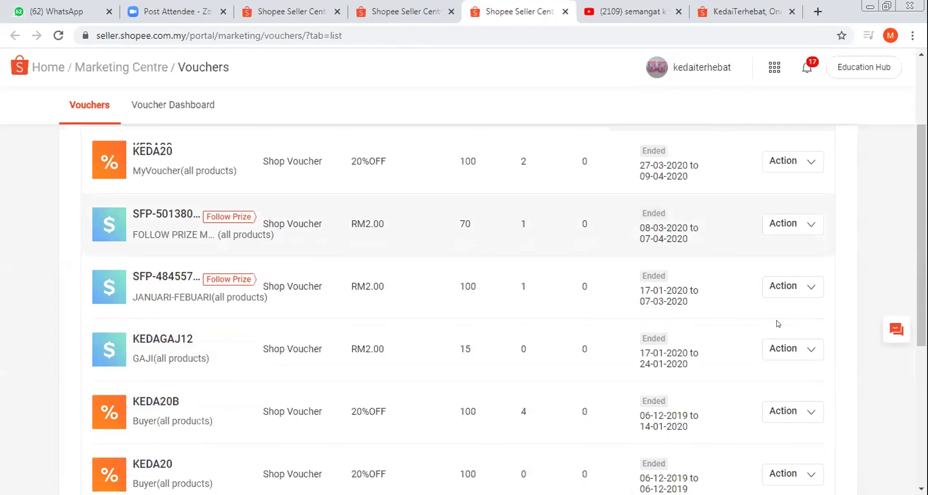
scroll(778, 323, up, 3)
click(801, 292)
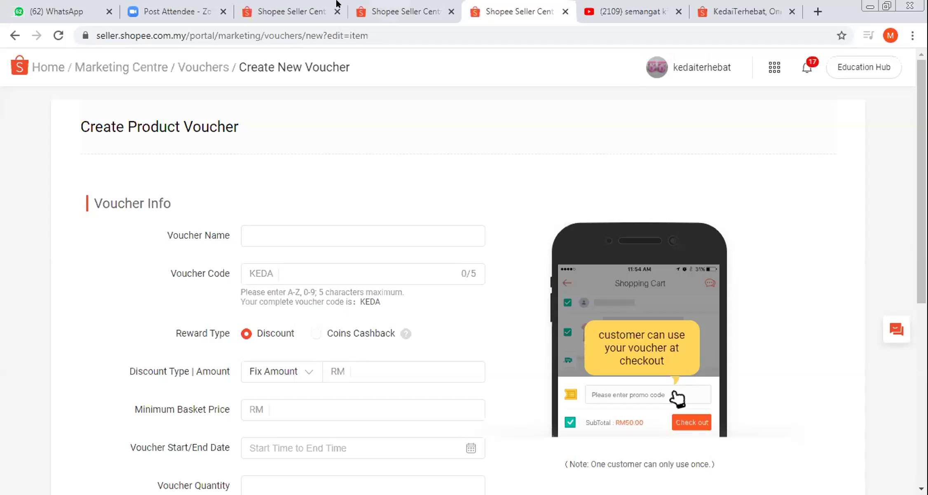
- Switch to the WhatsApp class chat, draft "Dalam kedai, kita buat discount untuk" and check the latest messages
click(94, 15)
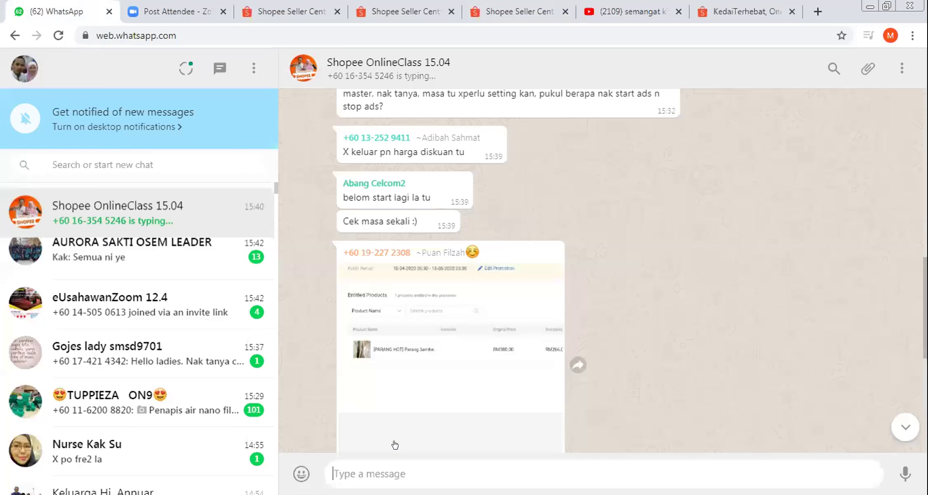
text(Dalam k)
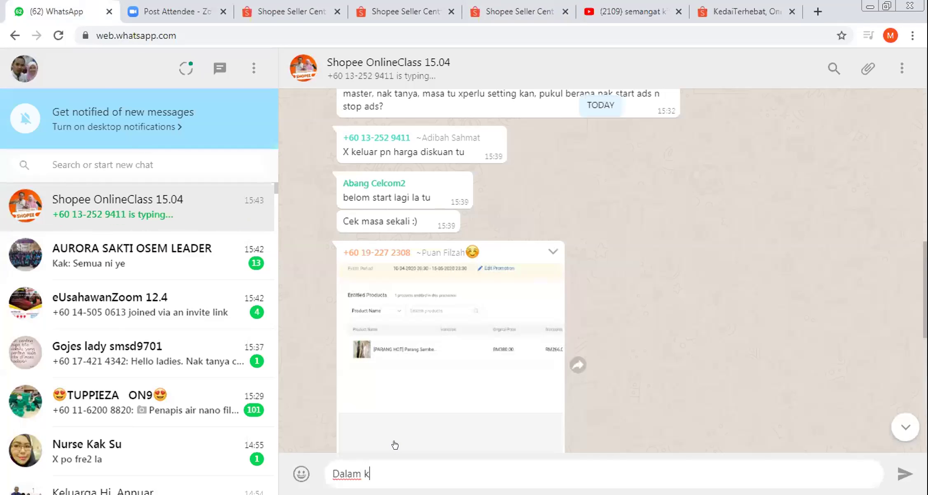
text(edai, kita buat )
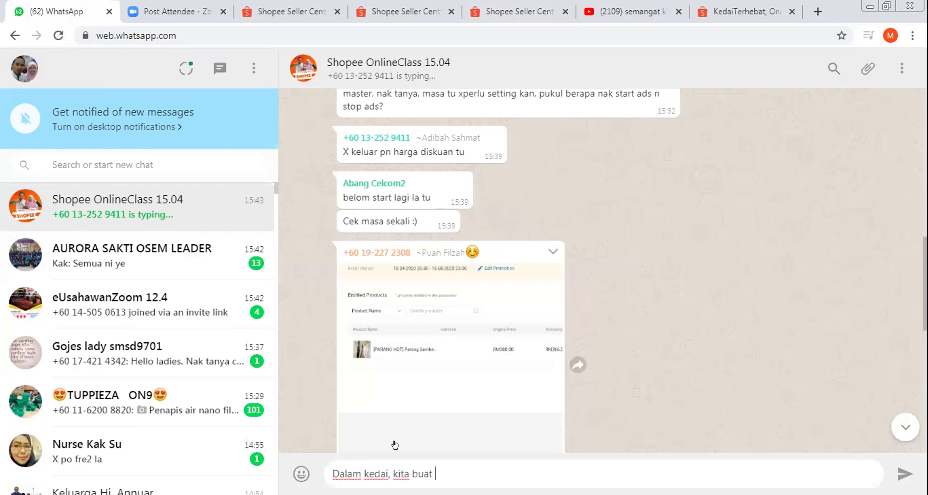
text(discount )
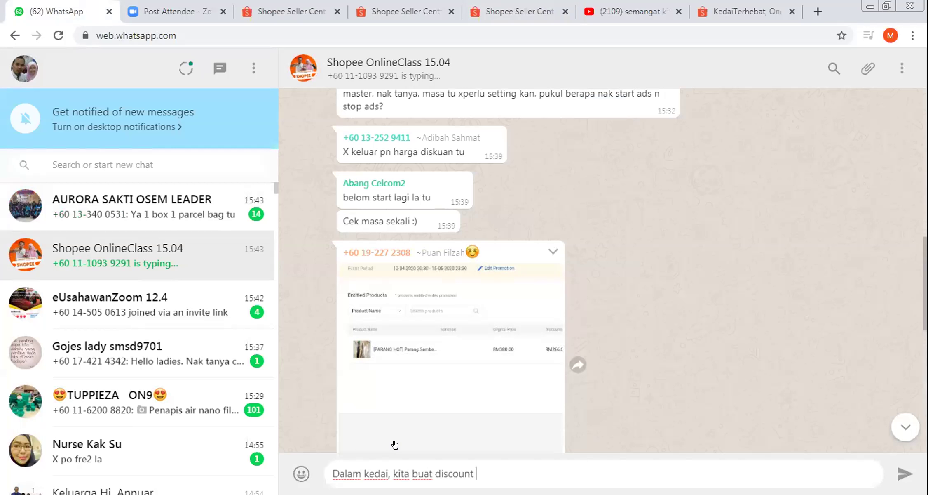
text(untuk)
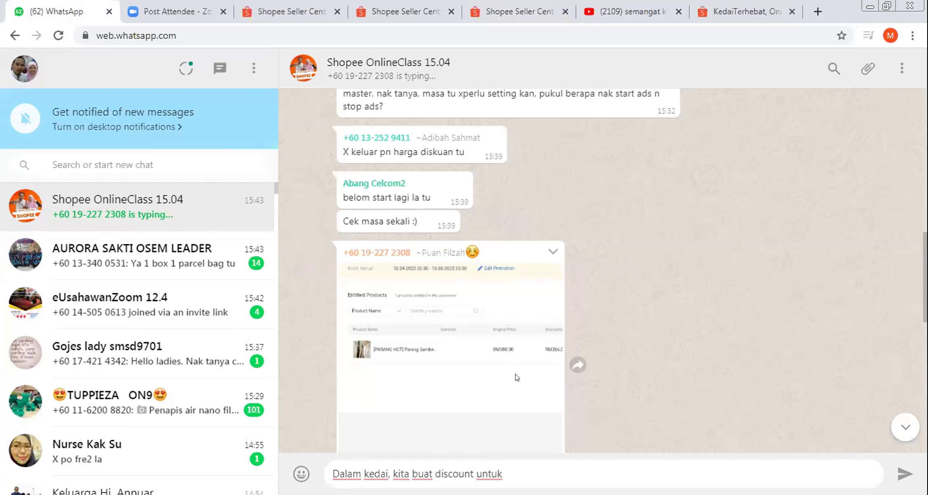
scroll(518, 377, down, 15)
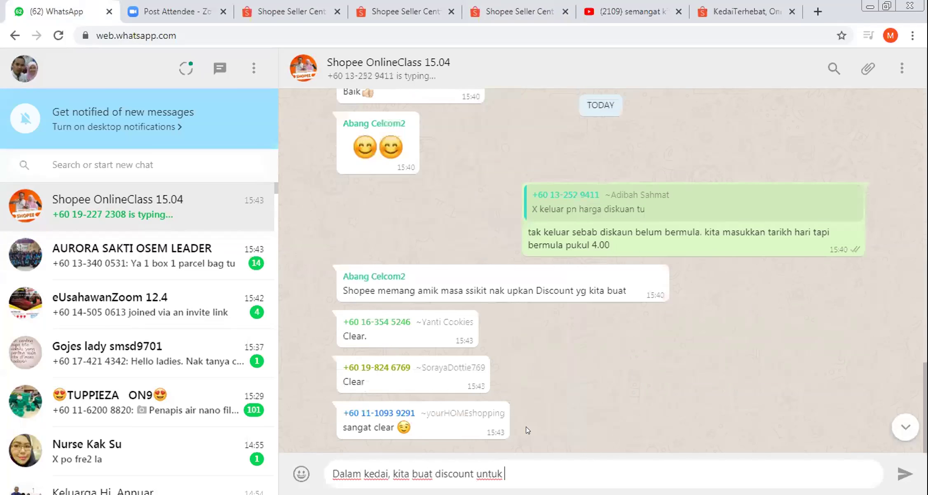
- Replace "untuk" in the draft with a numbered list: "1. sangat murah", "2. biasa2", "3. xde diskaun langsung>"
double_click(493, 473)
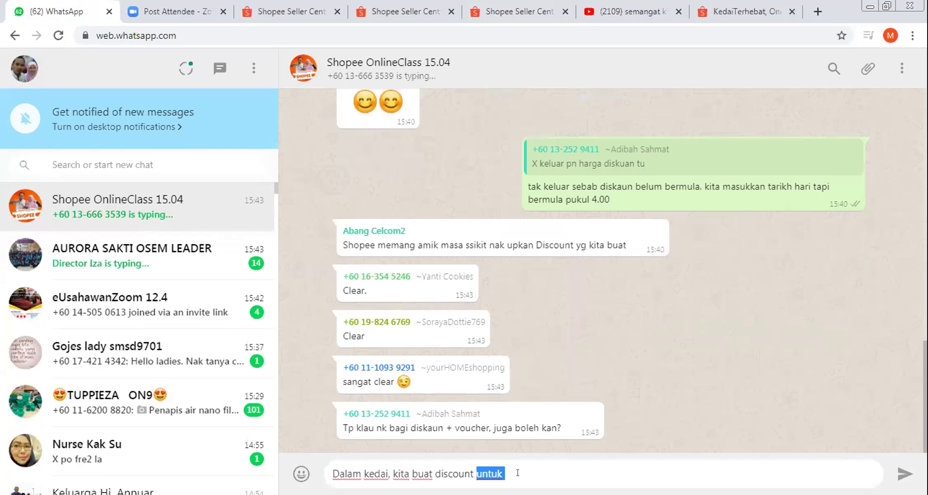
key(shift+Return)
text(1.)
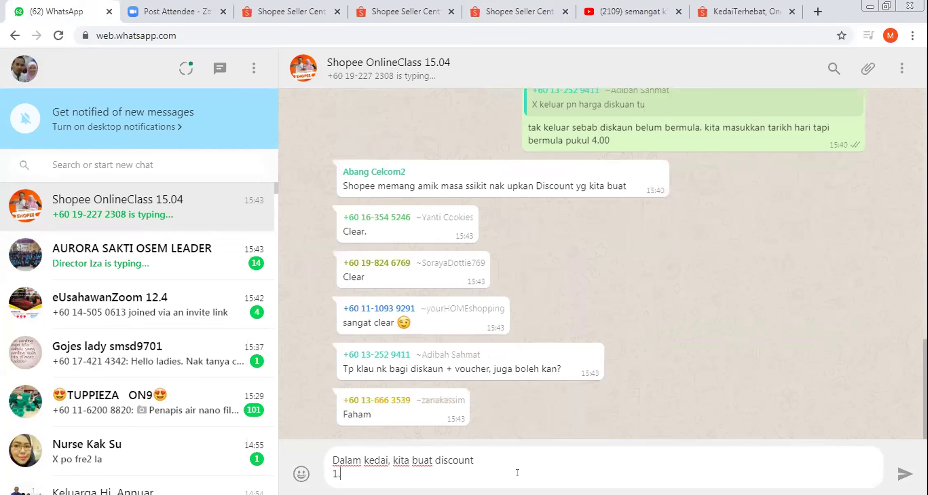
text( sangat mur)
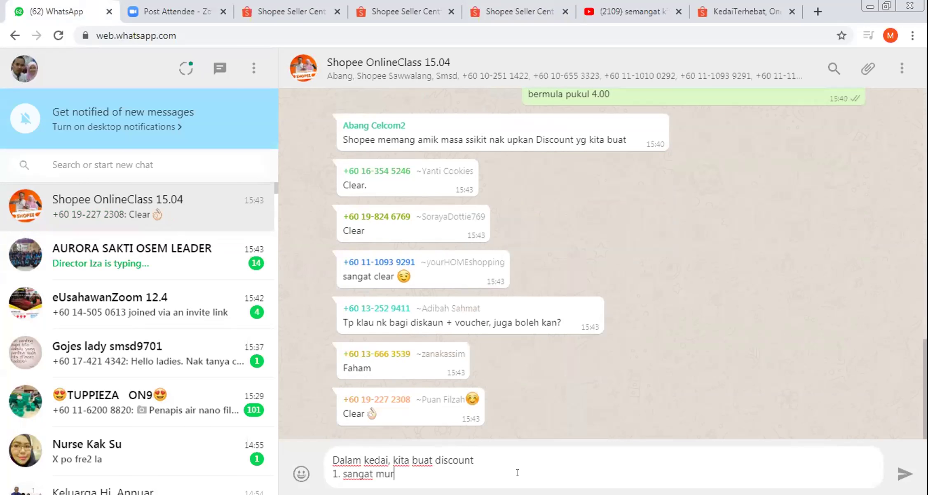
text(ah)
key(shift+Return)
text(2. b)
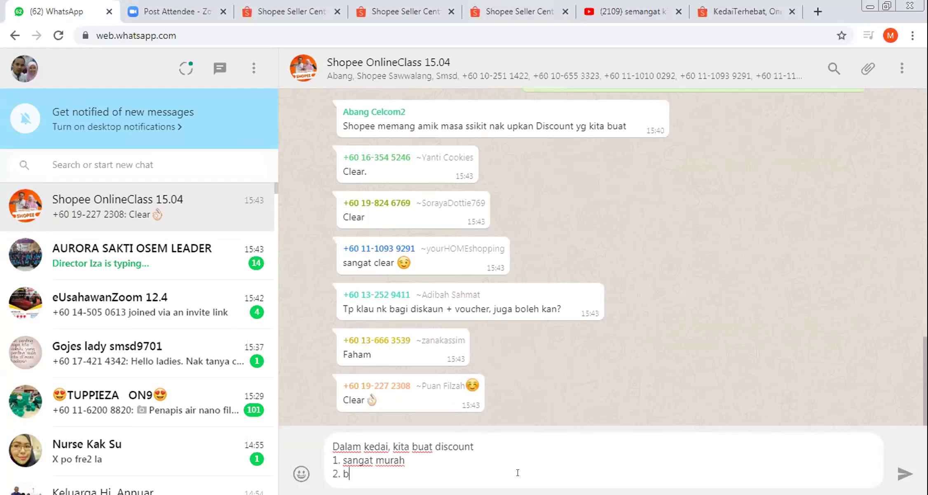
text(iasa2)
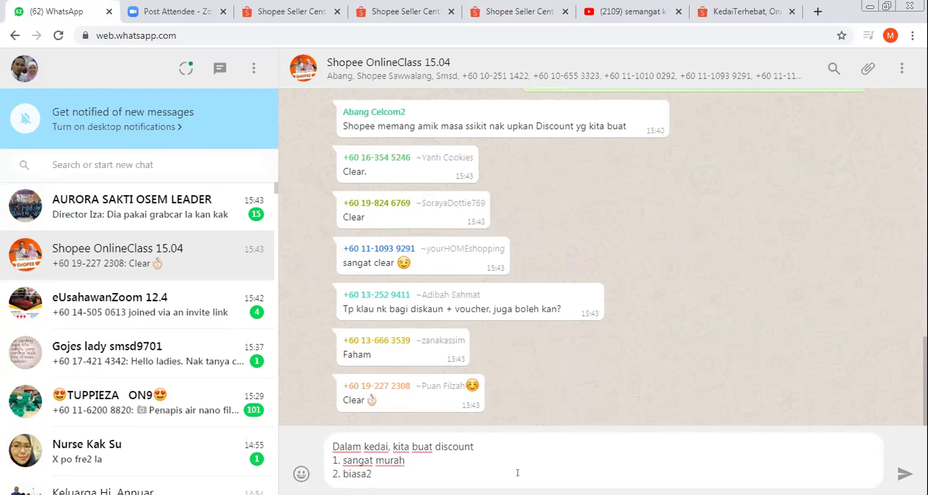
key(shift+Return)
text(3. xde diskaun lang)
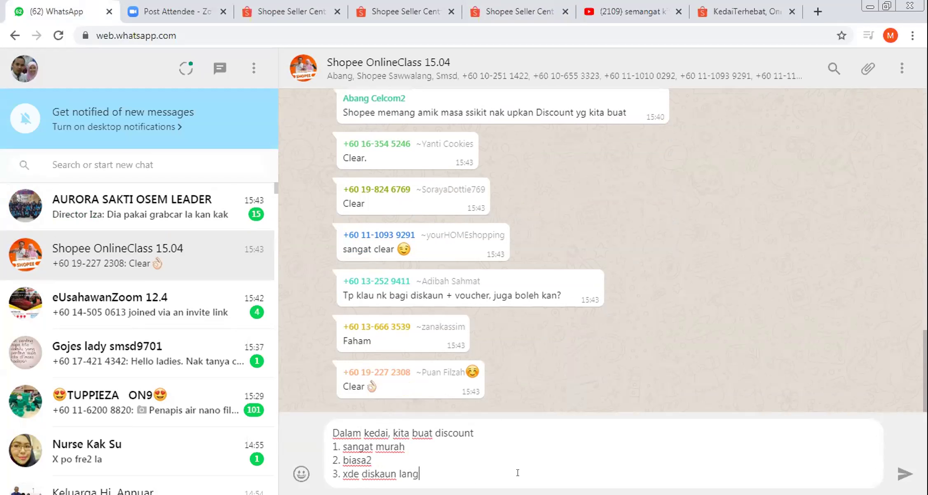
text(sung>)
- Add the closing line "Yang xde diskaun langsung kita akan bg diskaun dalam bentuk voucher" to the draft and send the message
key(shift+Return)
text(Yang xde diskaun langsung kita akan bg)
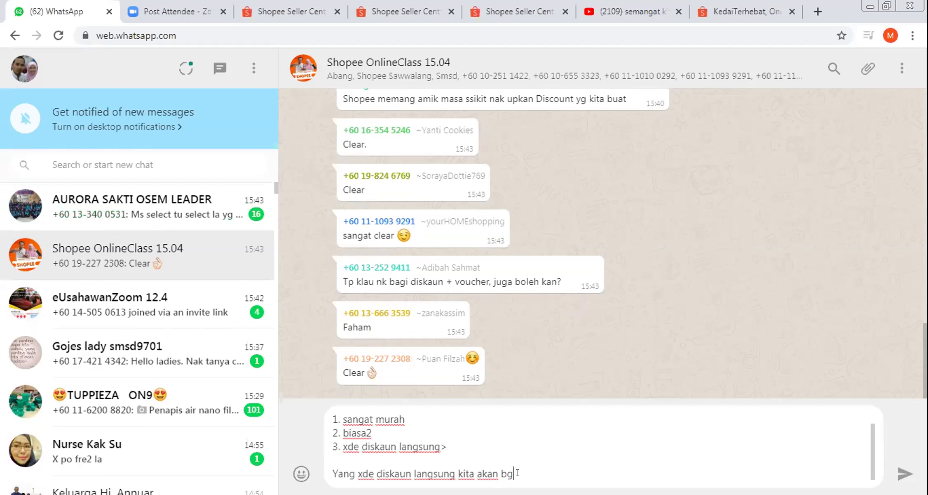
text( diskaun dalam bentuk voucher)
key(Return)
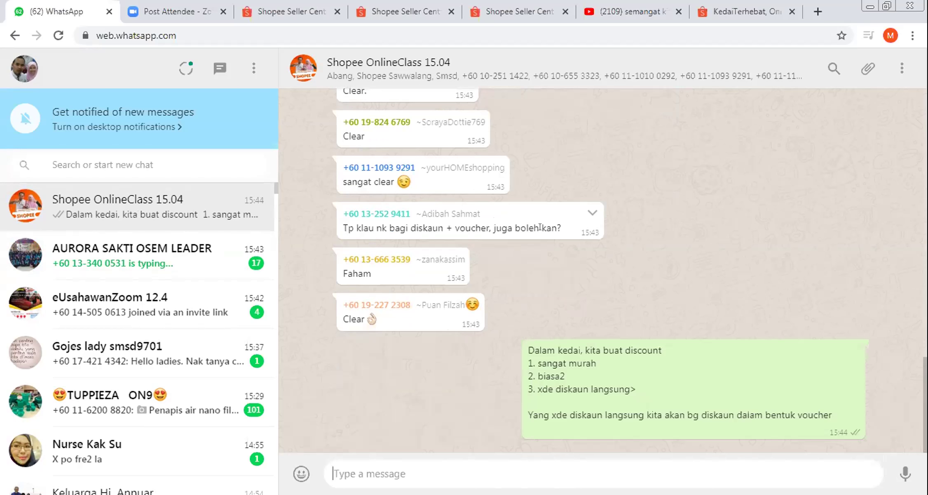
- Reply to the class member's question about combining a discount with a voucher with "Boleh"
click(592, 213)
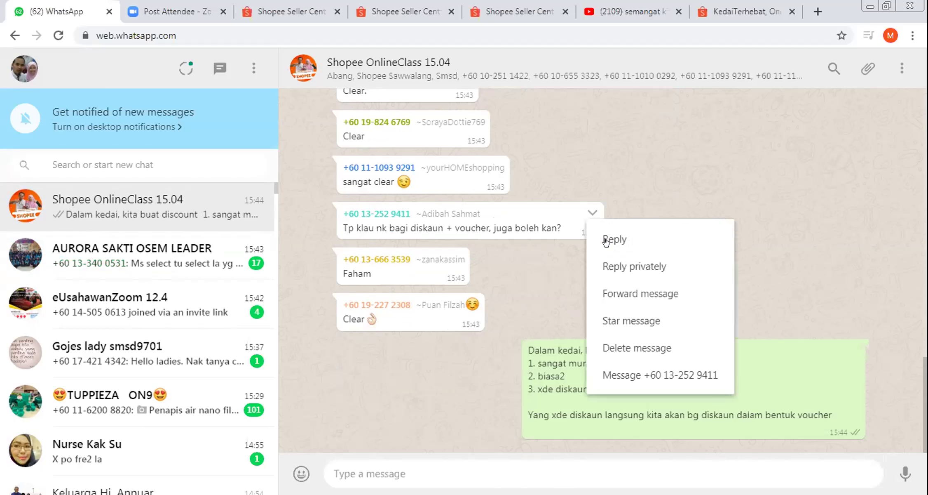
click(605, 241)
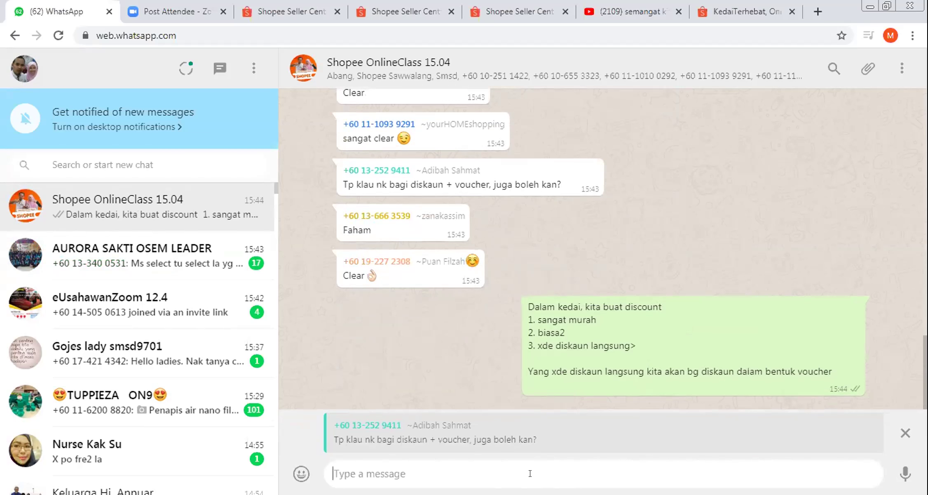
text(JA)
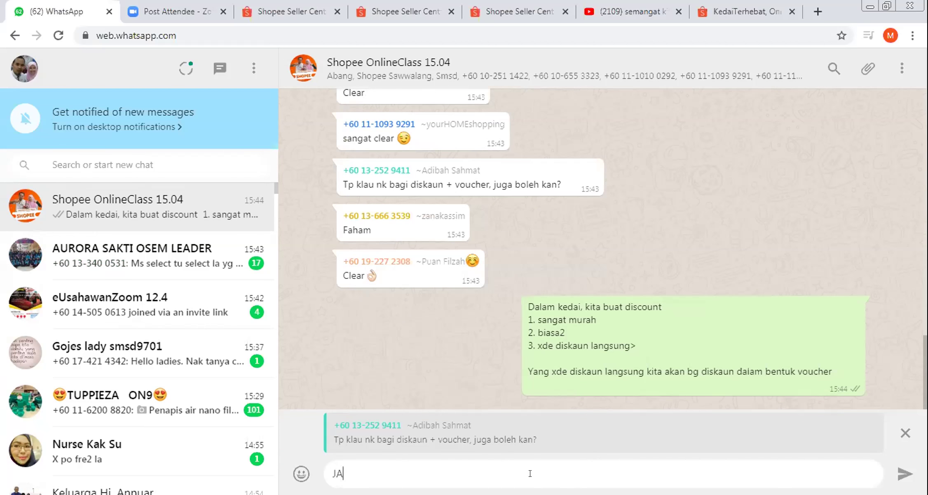
key(BackSpace)
key(BackSpace)
text(Boleh)
key(Return)
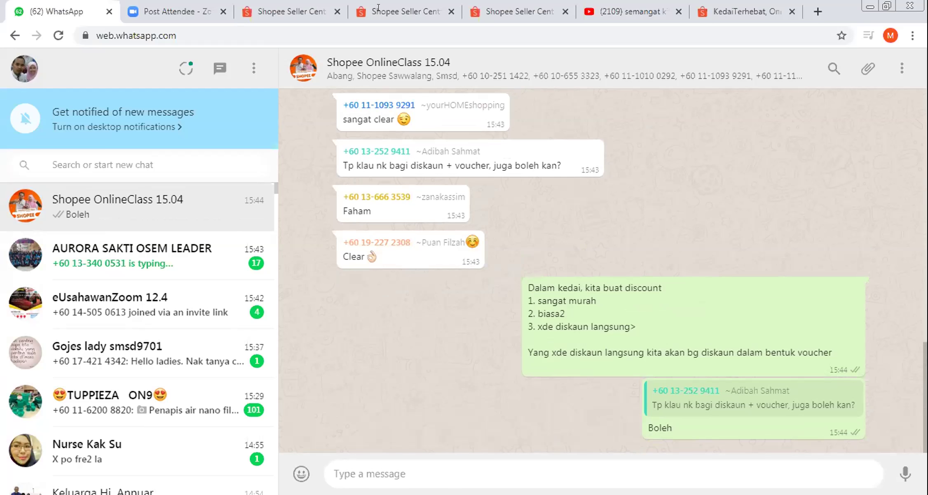
- Switch back to Shopee's new voucher form, name the voucher PromotionApril and enter 5OFF as its code suffix
click(400, 7)
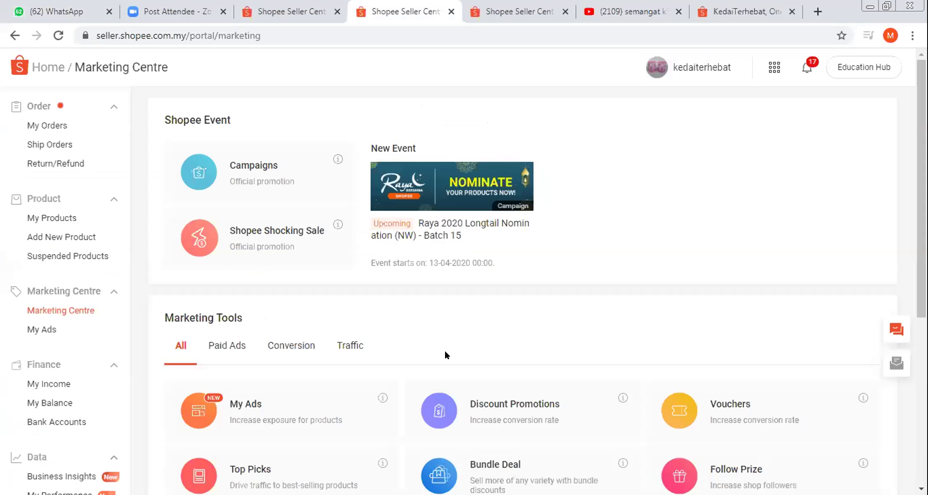
key(ctrl+Tab)
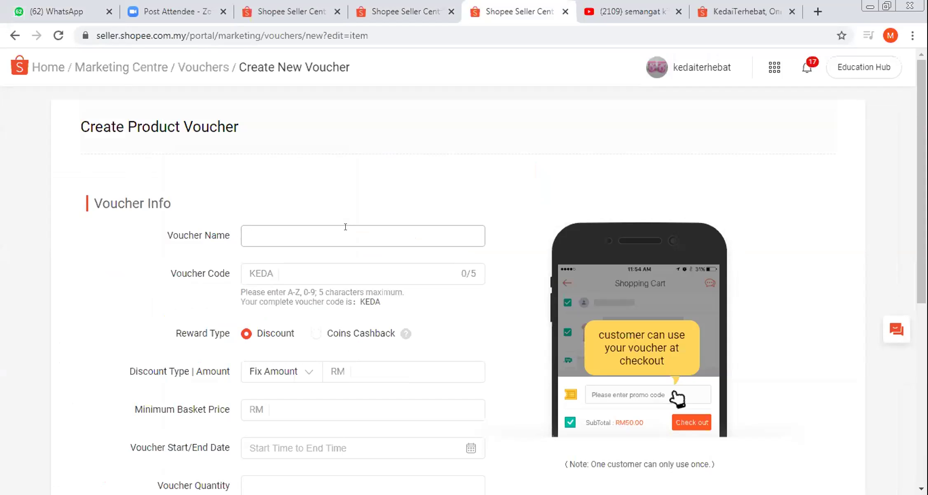
text(PromotionApril)
click(366, 276)
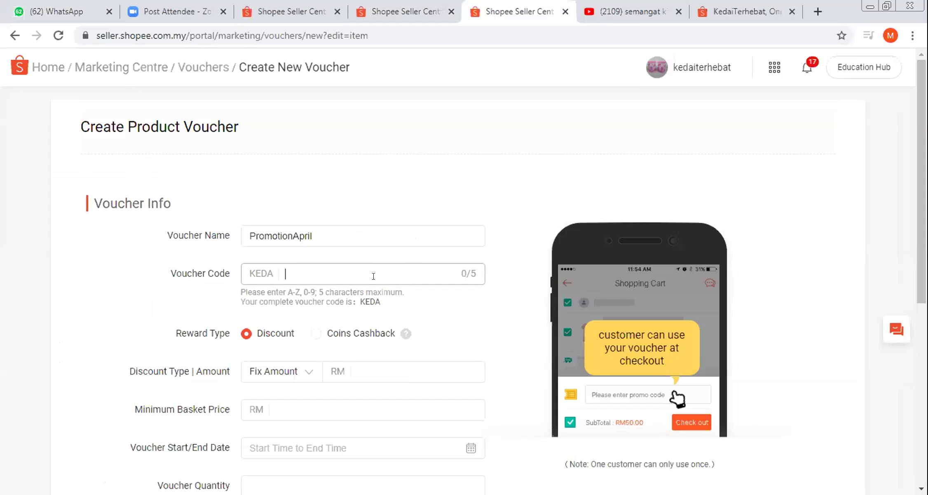
text(5OFF)
- Set the voucher's fixed discount amount to RM 5
scroll(215, 288, down, 2)
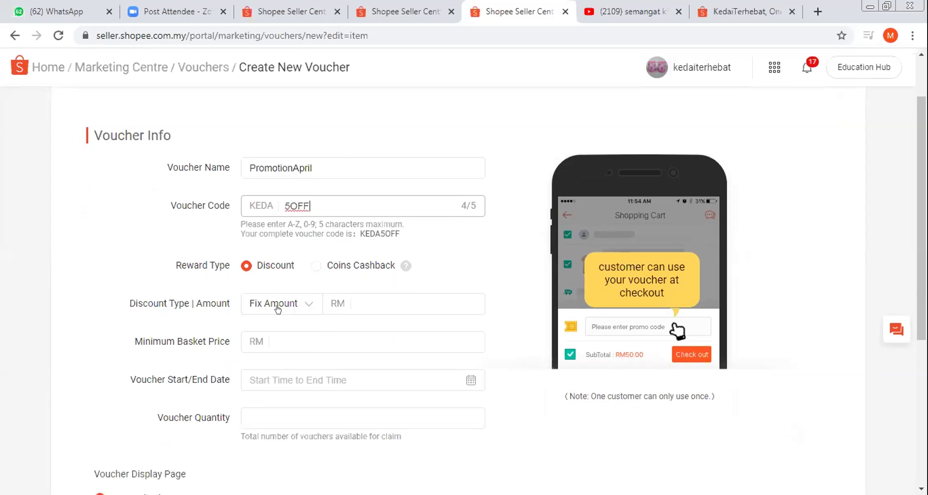
click(366, 298)
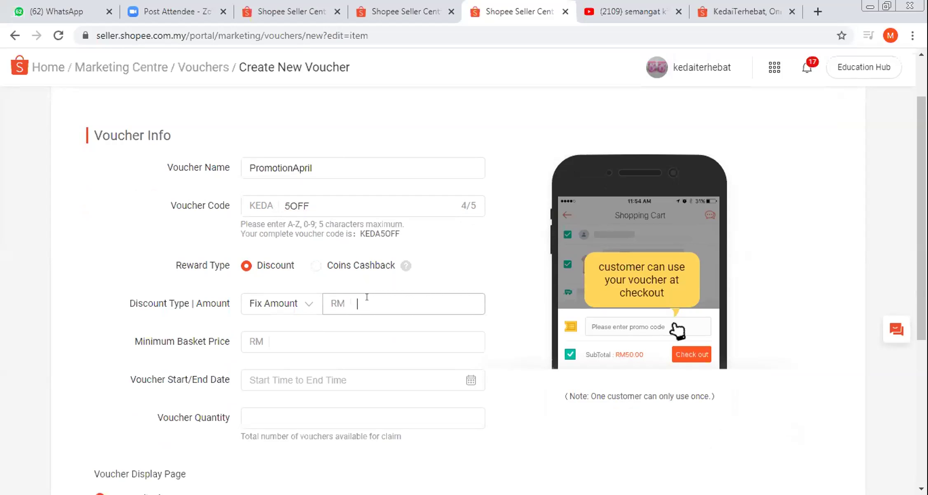
text(5)
- Try the By Percentage discount type with 5% off and switch the voucher back to Fix Amount
click(309, 304)
click(302, 355)
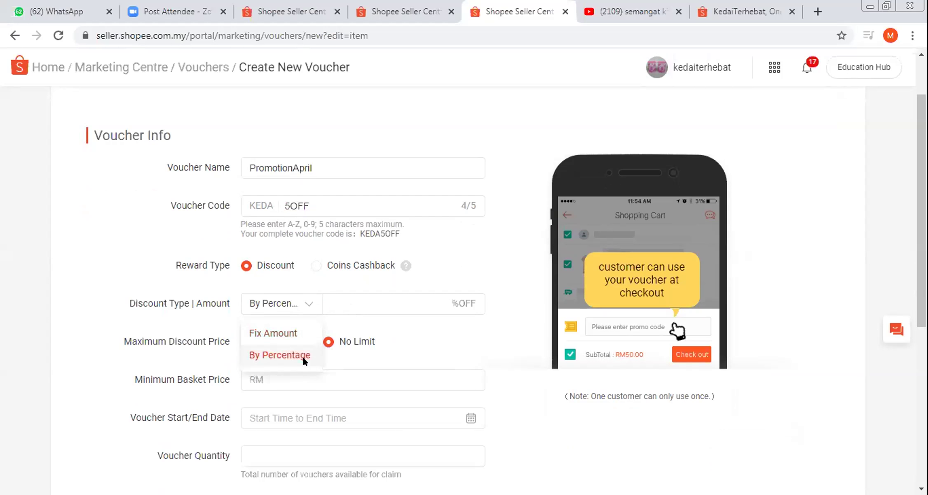
click(352, 302)
text(5)
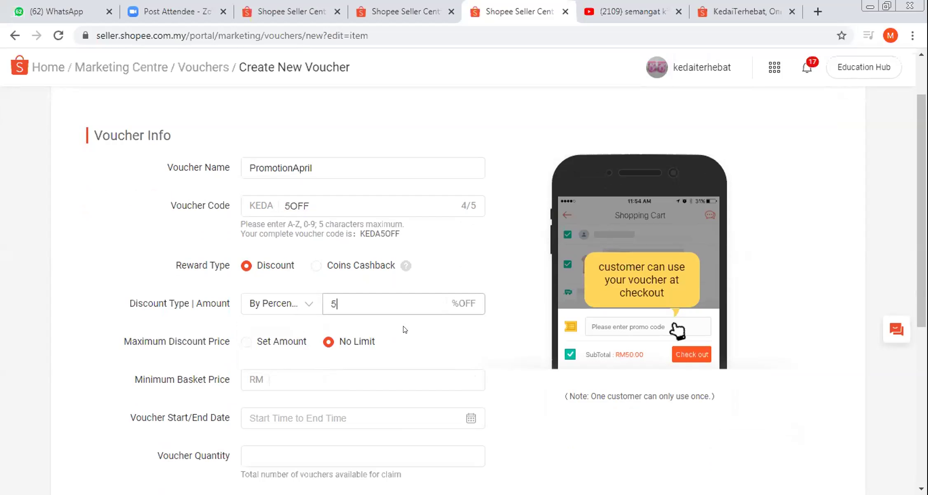
click(299, 305)
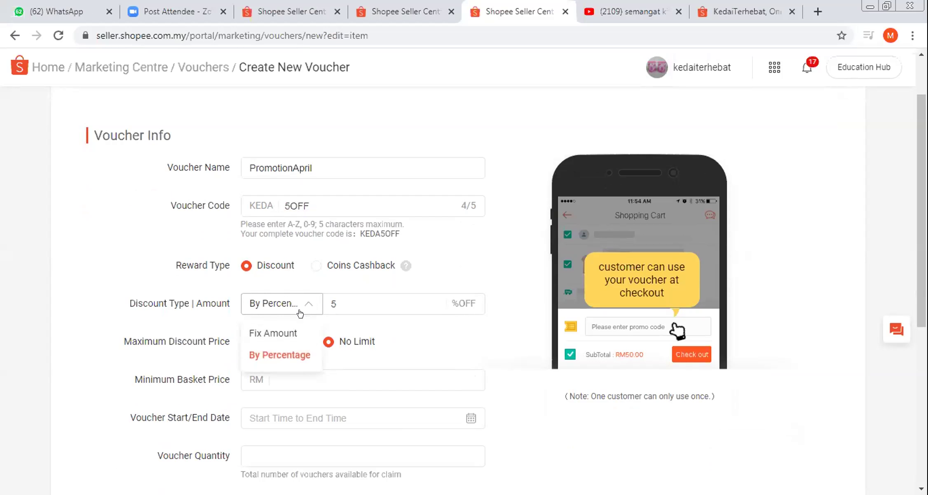
click(296, 333)
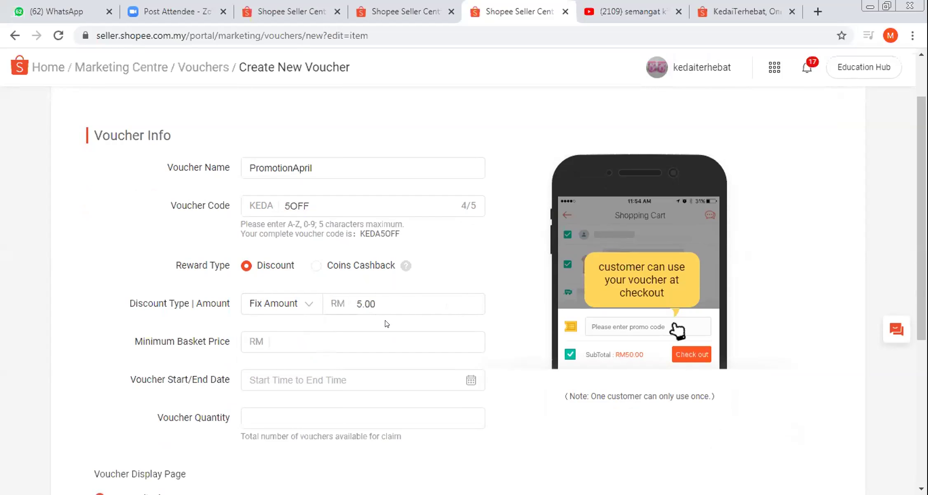
click(397, 342)
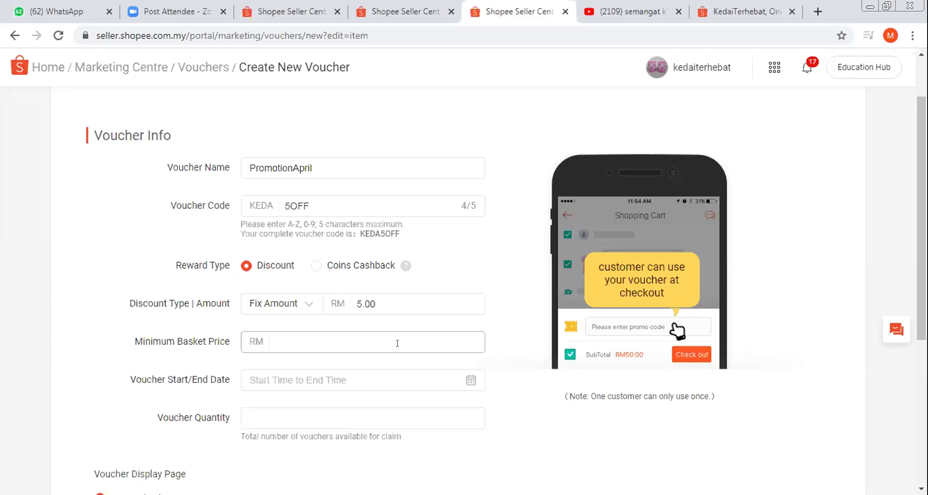
text(100)
click(292, 378)
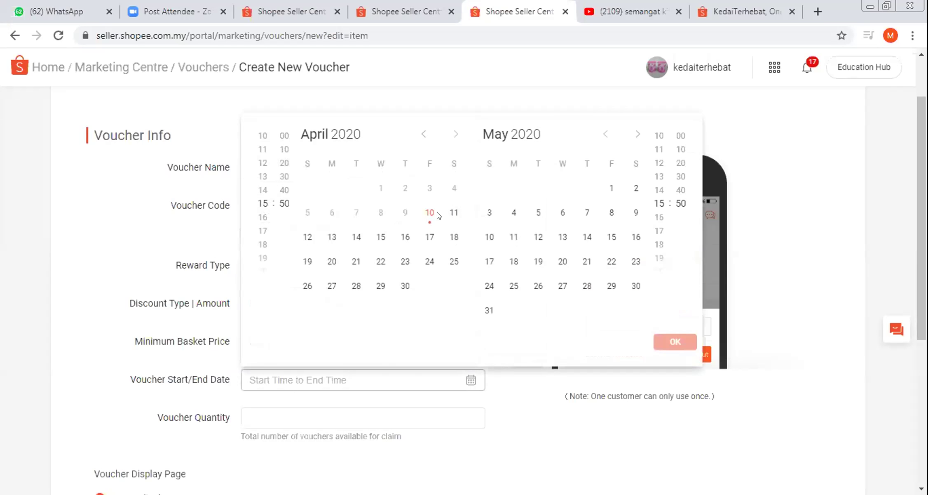
click(429, 212)
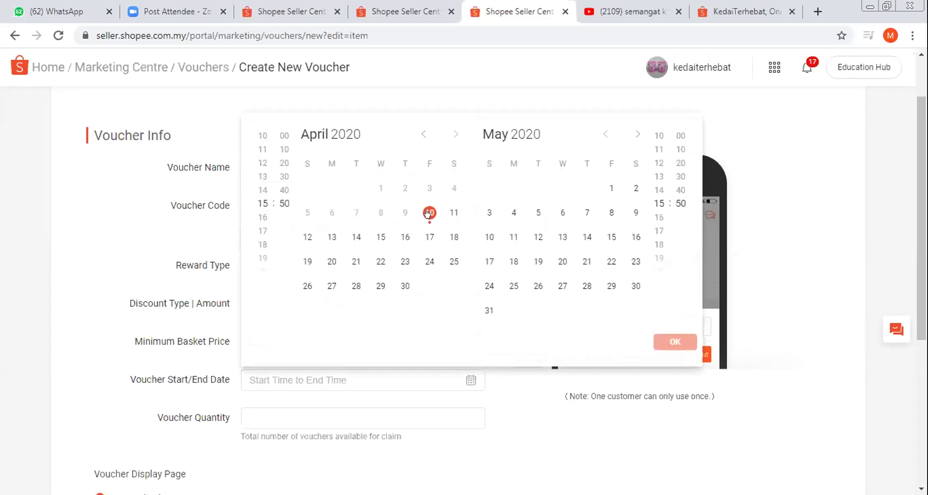
click(405, 286)
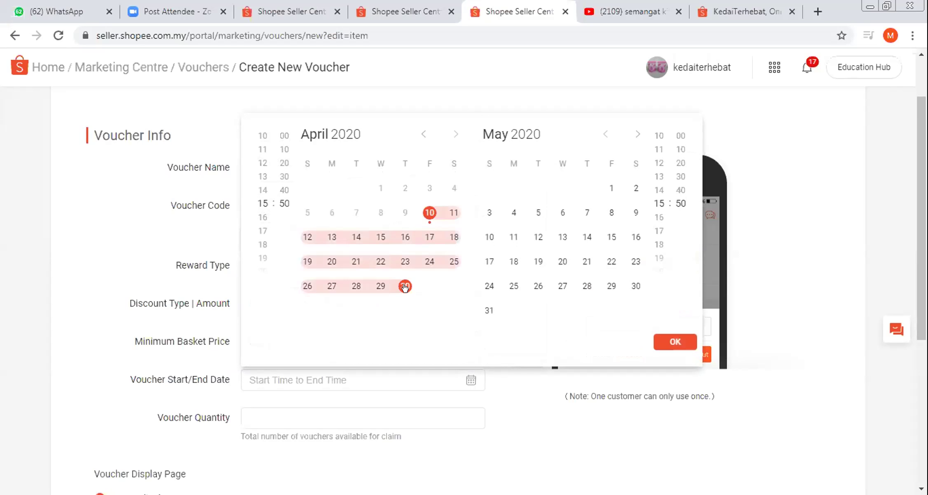
click(405, 286)
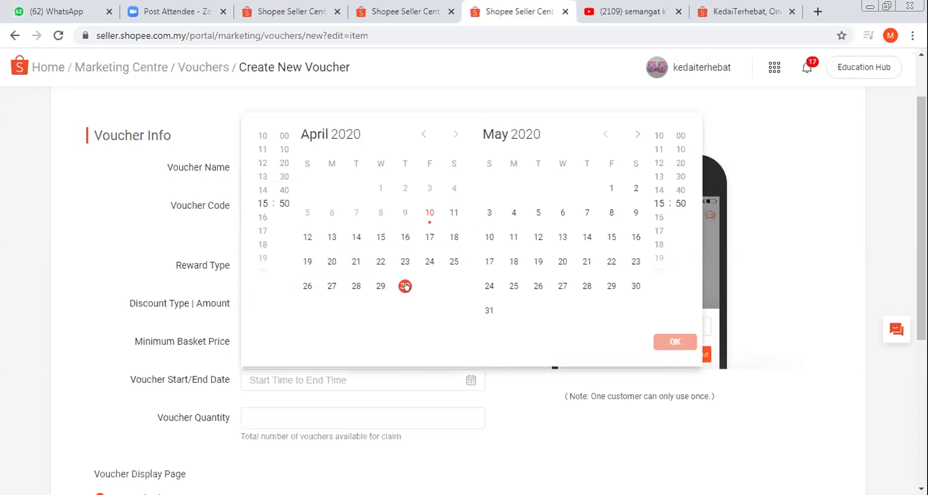
click(430, 212)
click(405, 286)
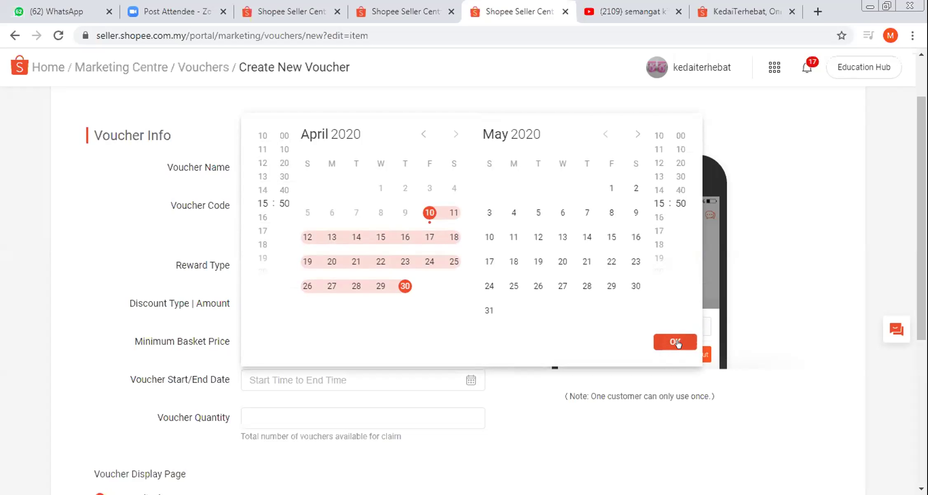
click(489, 310)
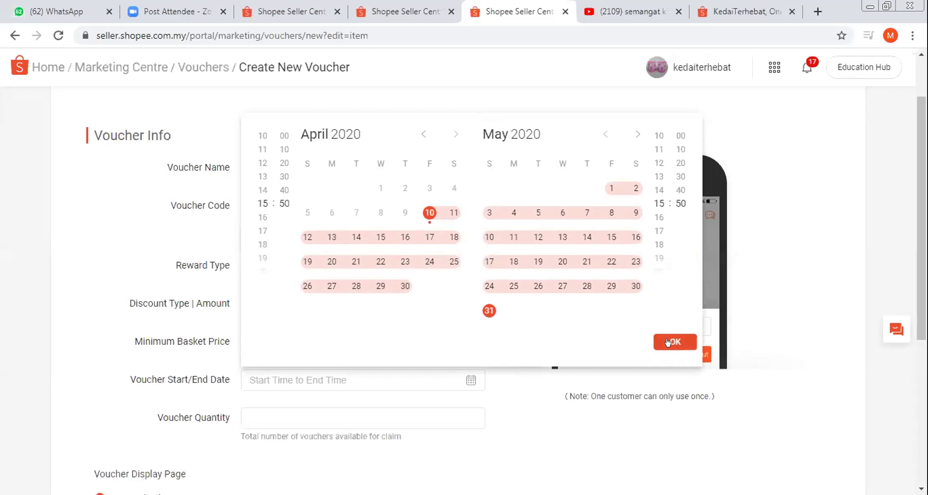
click(405, 237)
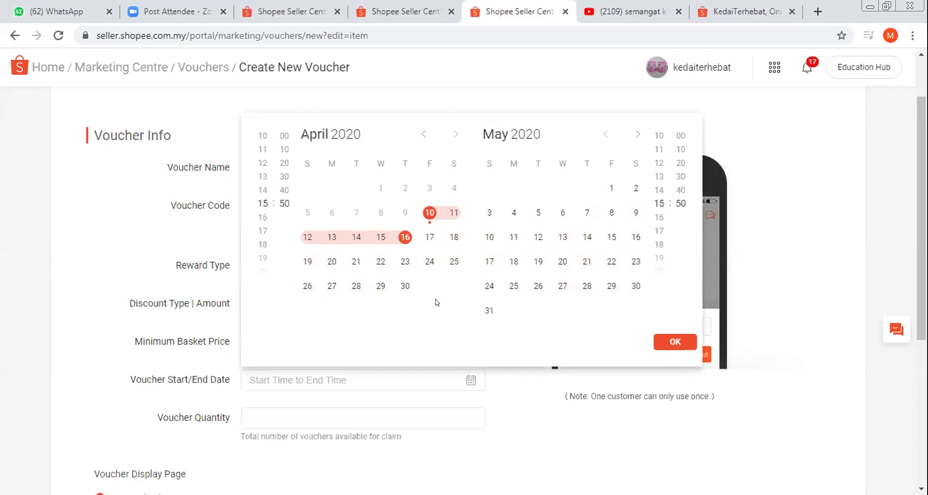
click(405, 286)
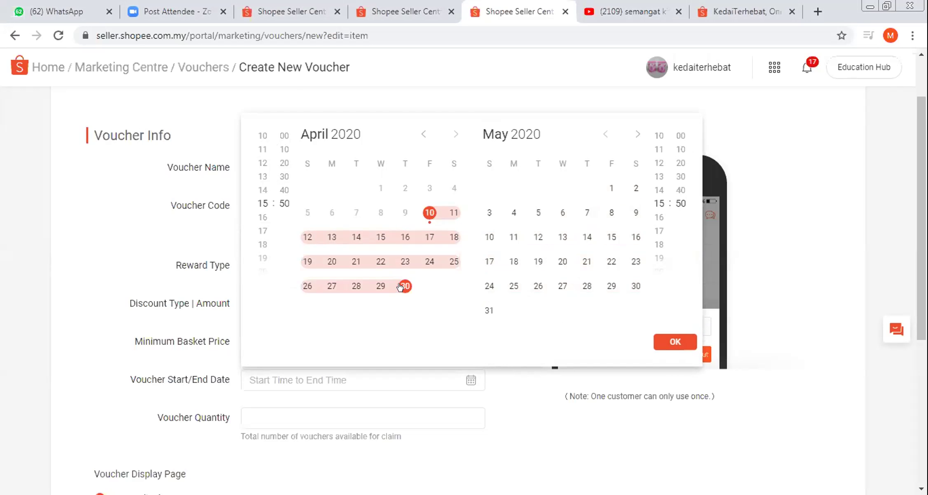
click(672, 342)
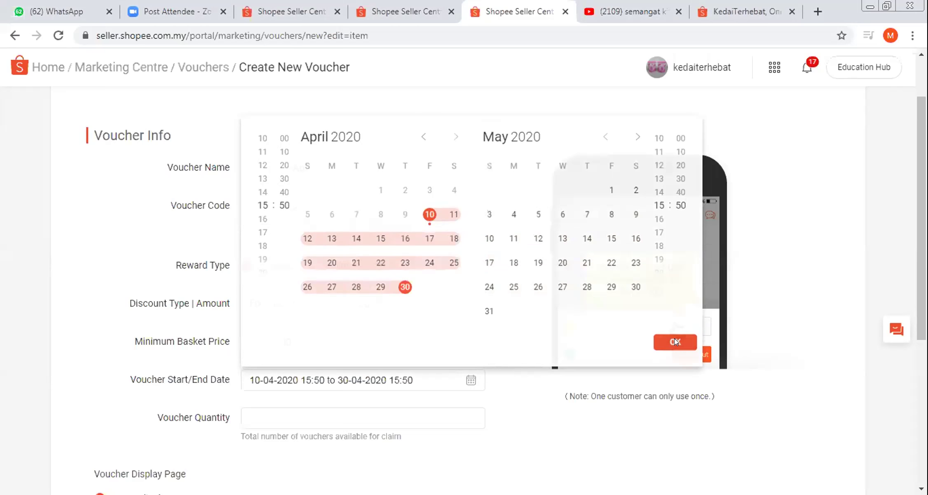
- Set the voucher quantity to 100
click(418, 411)
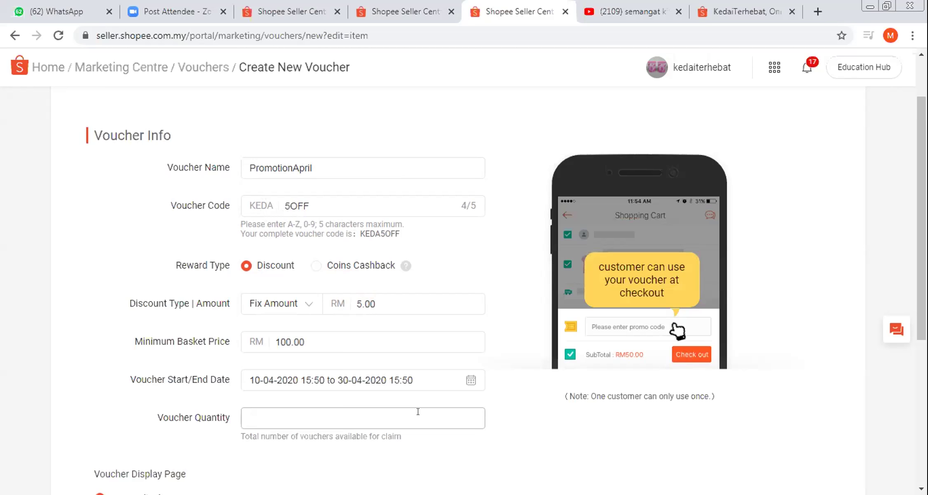
scroll(490, 439, down, 2)
scroll(491, 431, down, 1)
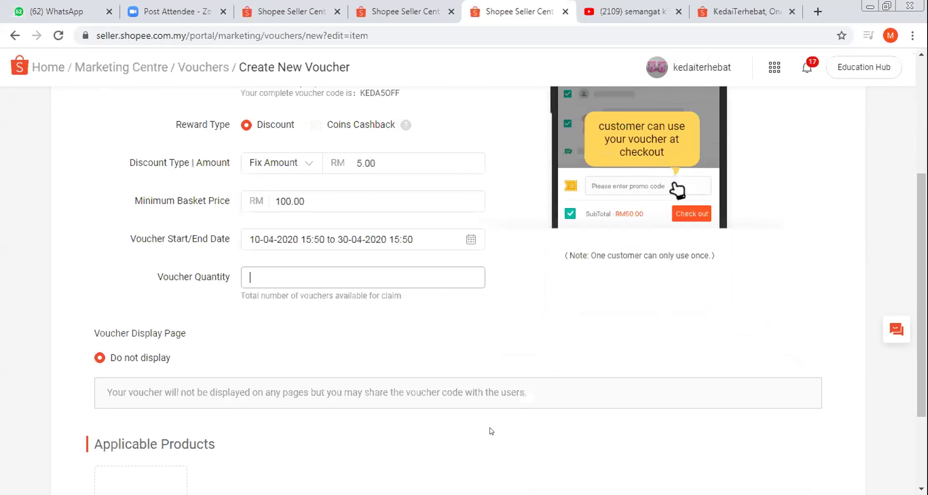
scroll(492, 431, down, 1)
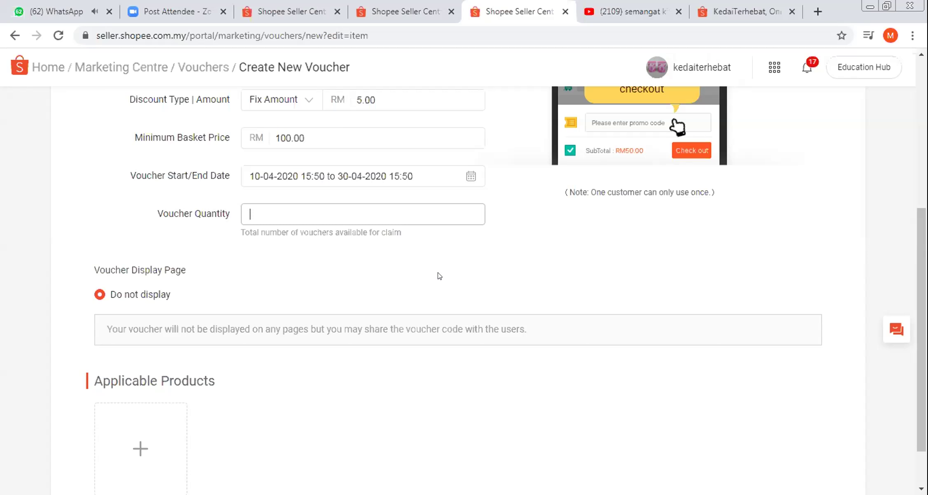
text(100)
- Open the product selection for the voucher's applicable products and look through the first page of the list
scroll(458, 285, down, 1)
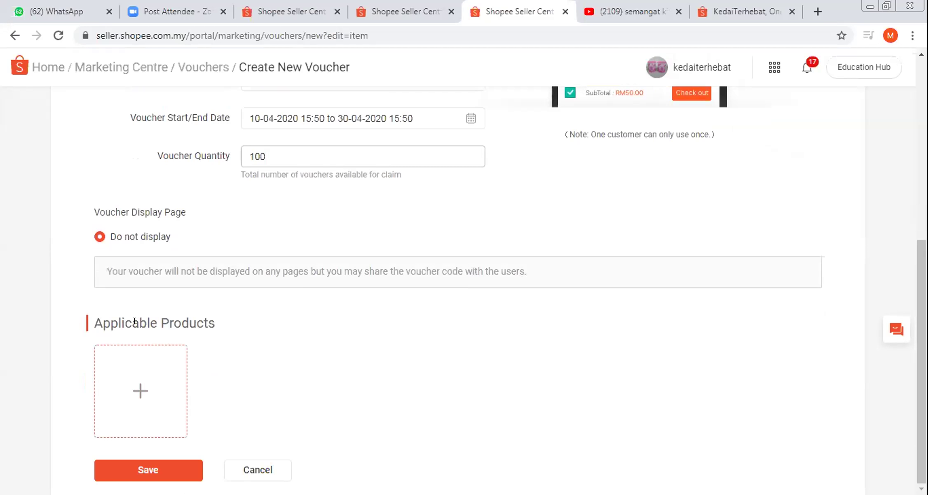
click(130, 389)
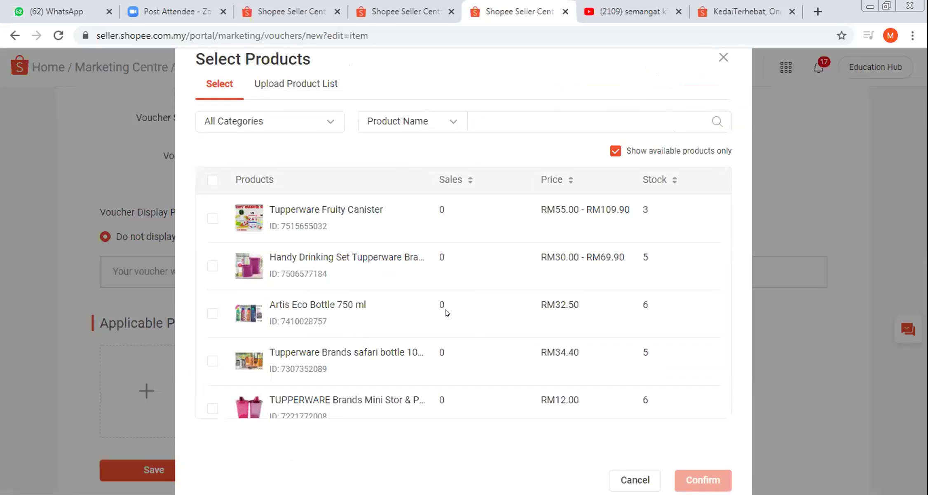
scroll(445, 312, down, 2)
scroll(445, 312, down, 4)
scroll(445, 312, up, 6)
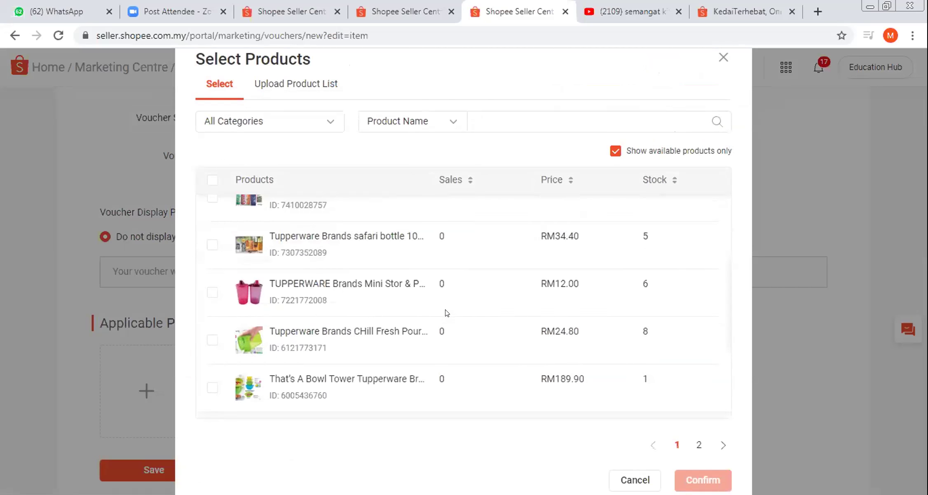
scroll(446, 312, down, 5)
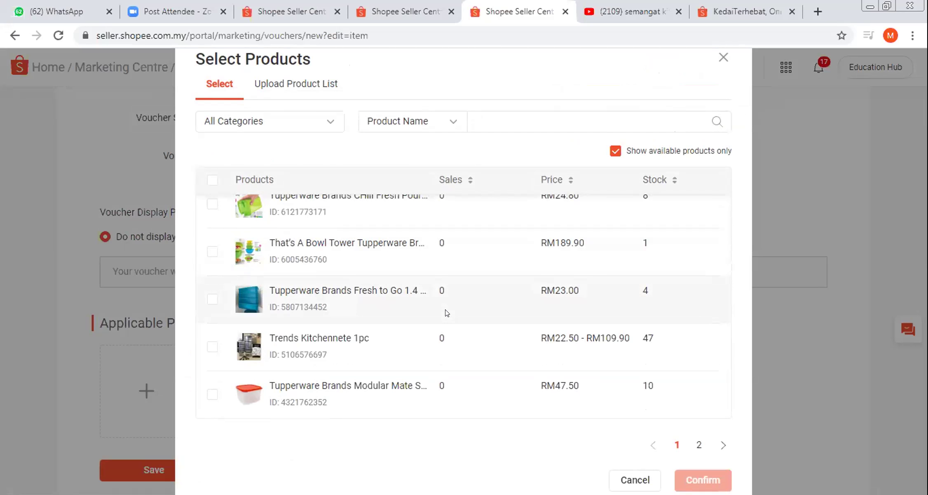
scroll(445, 309, up, 5)
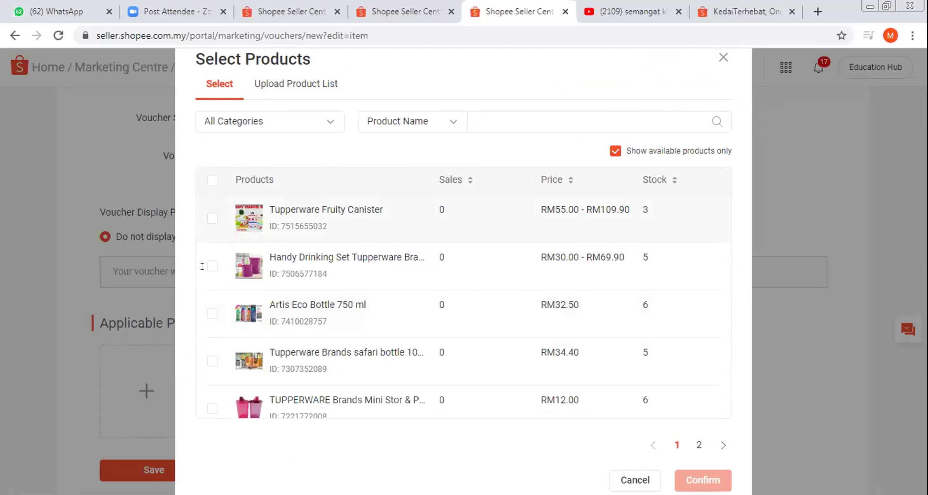
- Select all ten products on the first page, from Tupperware Fruity Canister through Tupperware Brands Modular Mate
click(213, 218)
click(212, 265)
click(212, 313)
click(212, 360)
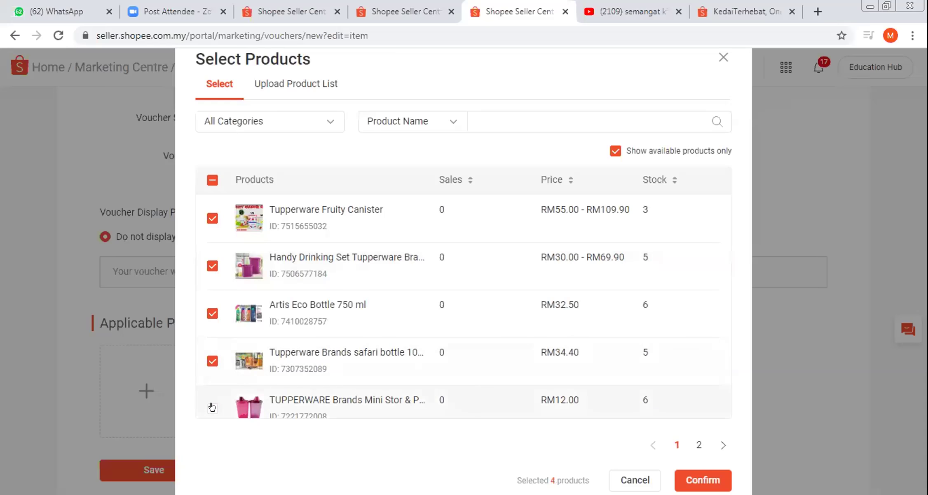
click(212, 407)
scroll(208, 325, down, 3)
click(212, 319)
click(212, 367)
click(212, 414)
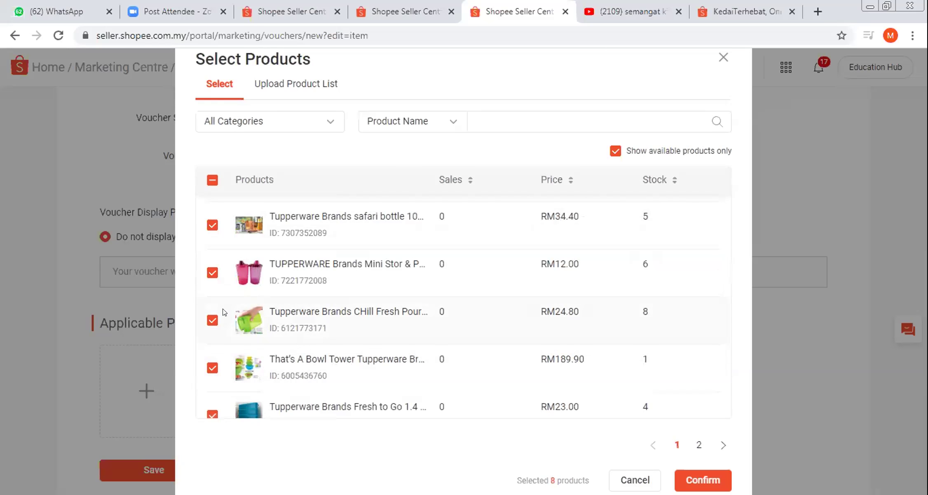
scroll(223, 312, down, 3)
click(212, 346)
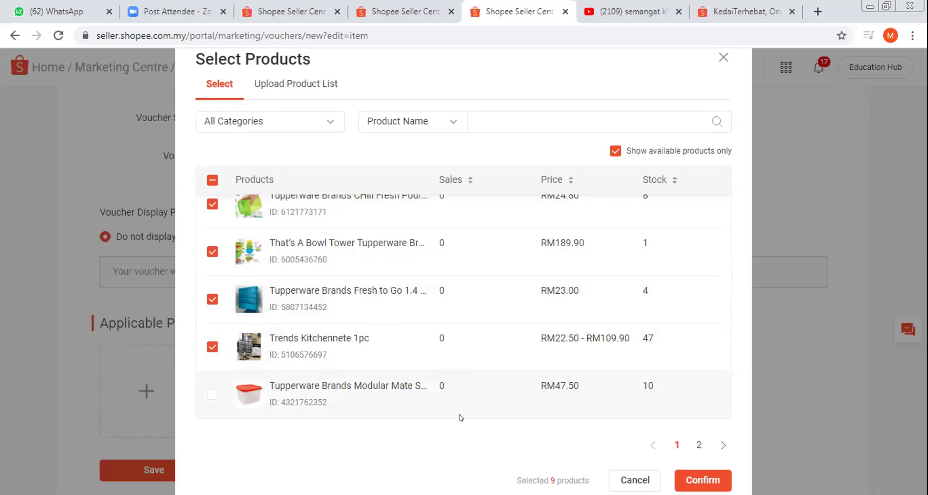
click(212, 394)
- Add Smart Saver, Festive and Store, the [HOT ITEM] product, Freezermate Essential, Elegance Bowl and Modular Carousel from page 2, and confirm the product selection
click(700, 444)
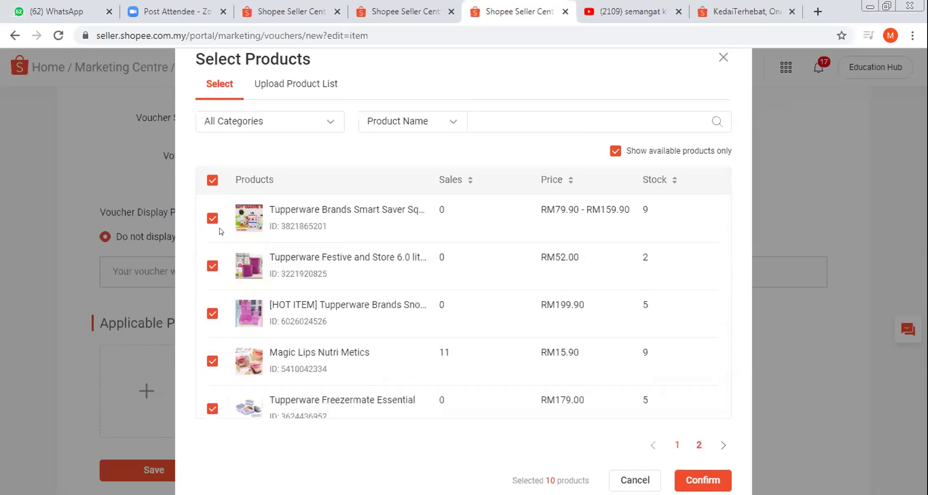
click(211, 216)
click(213, 266)
click(212, 314)
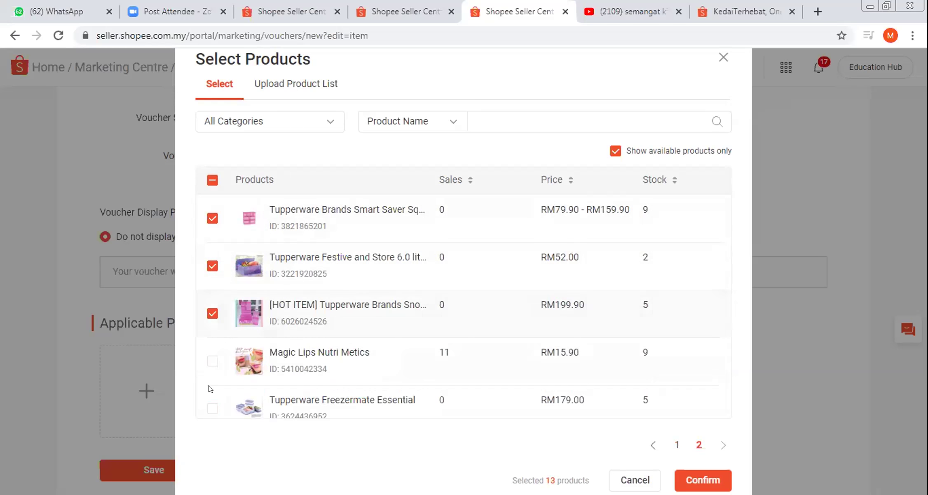
click(213, 408)
scroll(231, 350, down, 3)
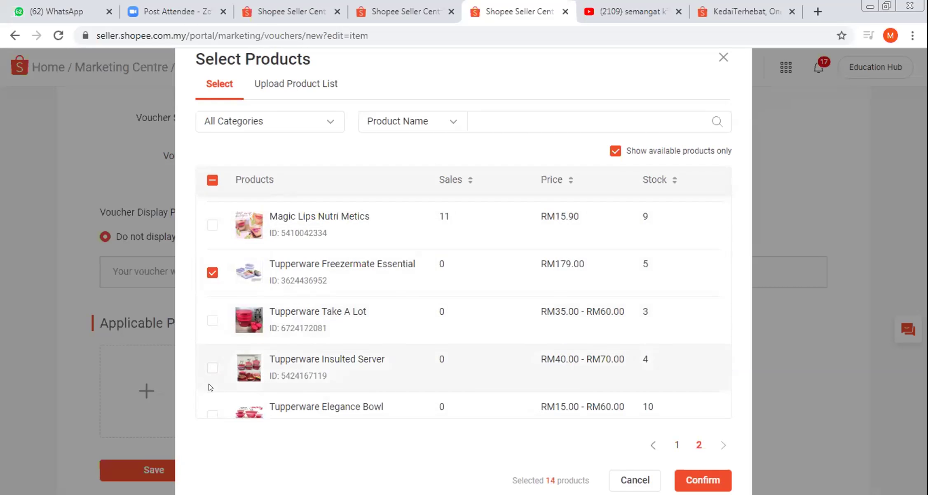
scroll(212, 373, down, 2)
click(207, 350)
click(210, 394)
scroll(513, 413, down, 1)
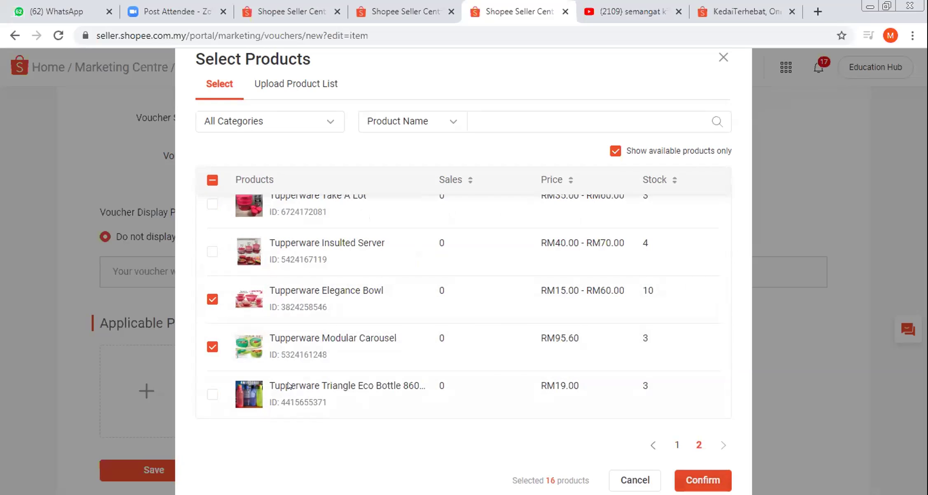
click(703, 480)
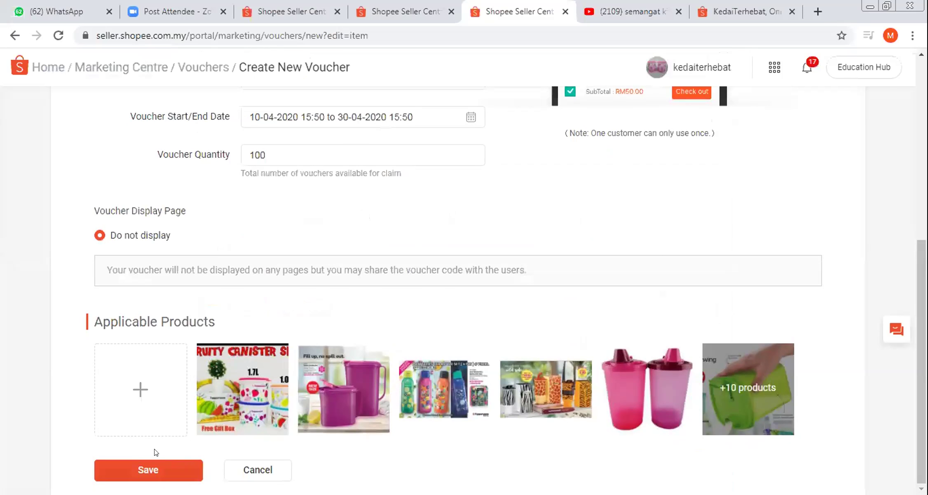
- Save the PromotionApril voucher and dismiss the creation notice
click(146, 471)
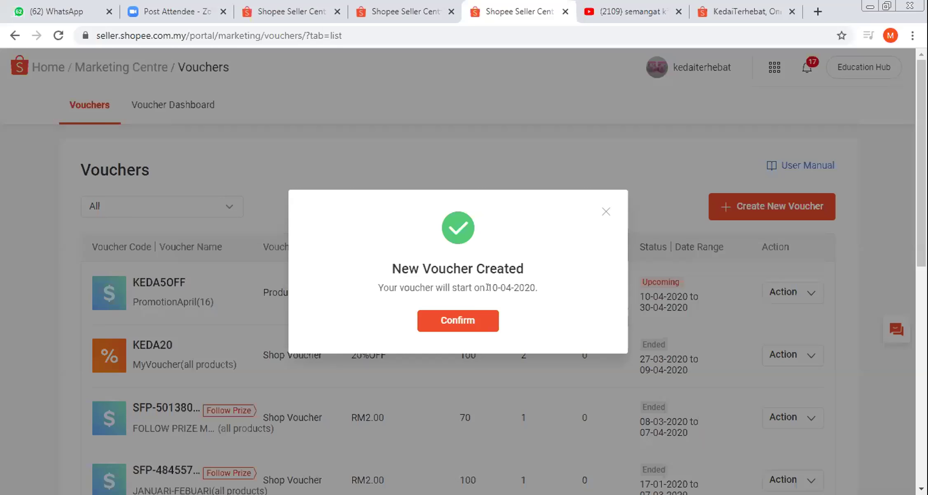
click(460, 322)
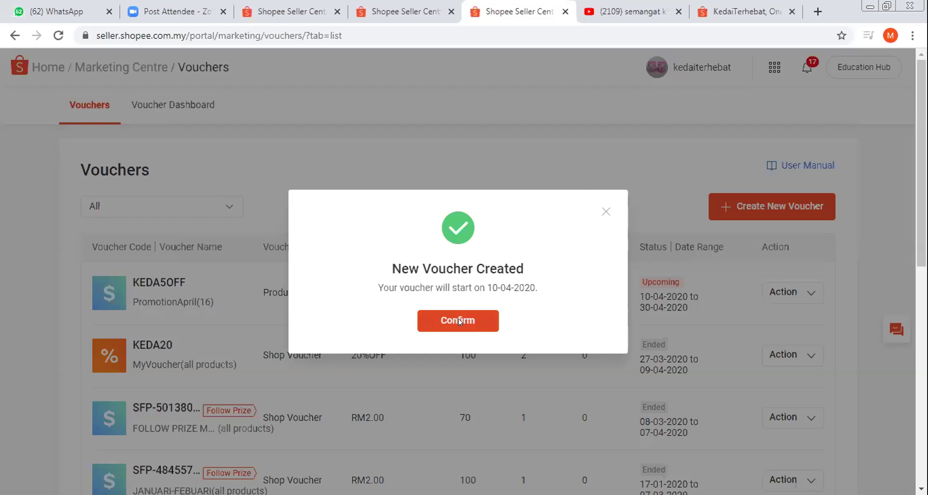
double_click(458, 320)
click(481, 291)
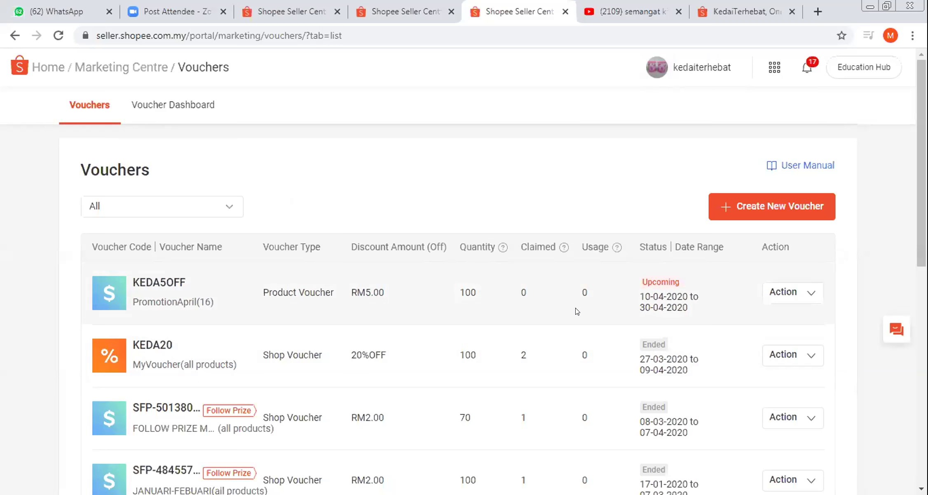
- Look through the vouchers list, examining the claimed and usage figures of the new and past vouchers
scroll(540, 355, down, 1)
scroll(538, 356, down, 4)
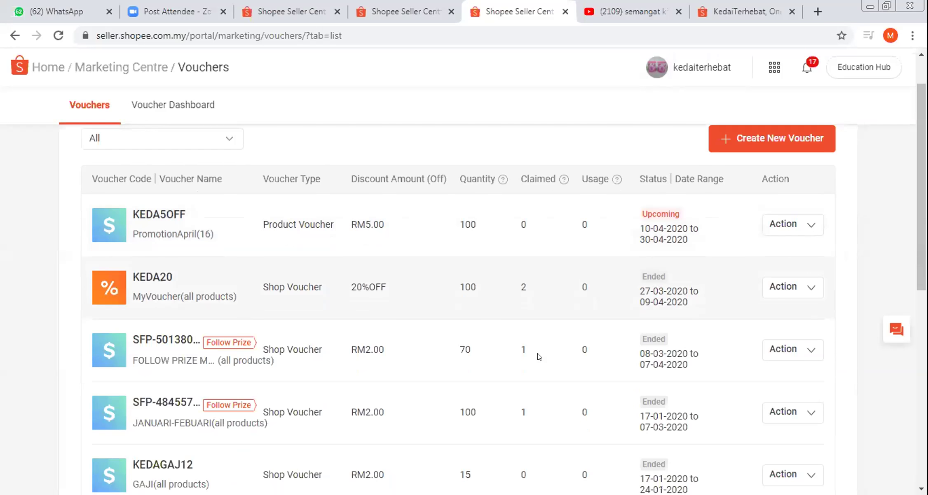
scroll(530, 371, down, 1)
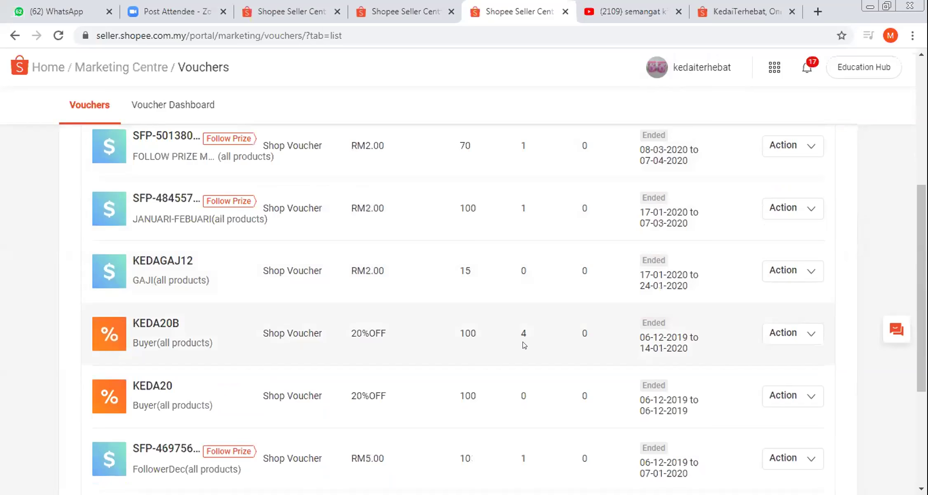
scroll(534, 404, down, 2)
scroll(534, 278, up, 8)
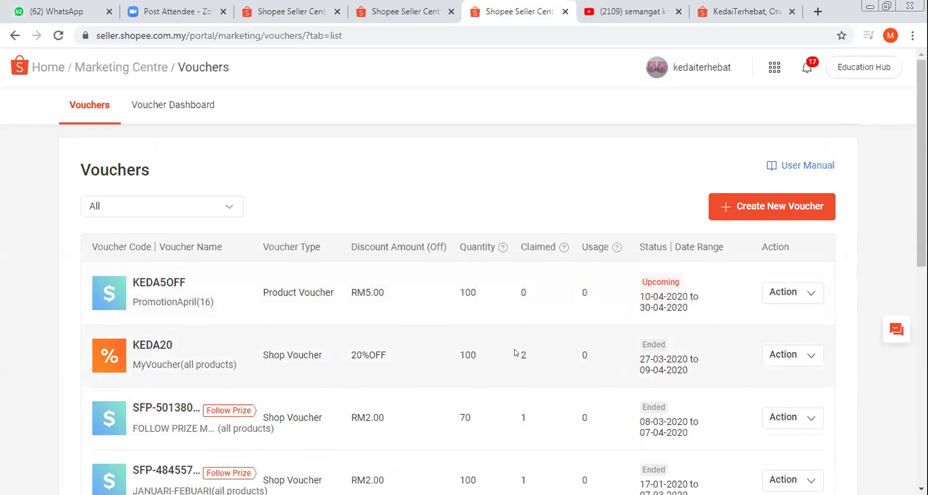
scroll(528, 376, down, 1)
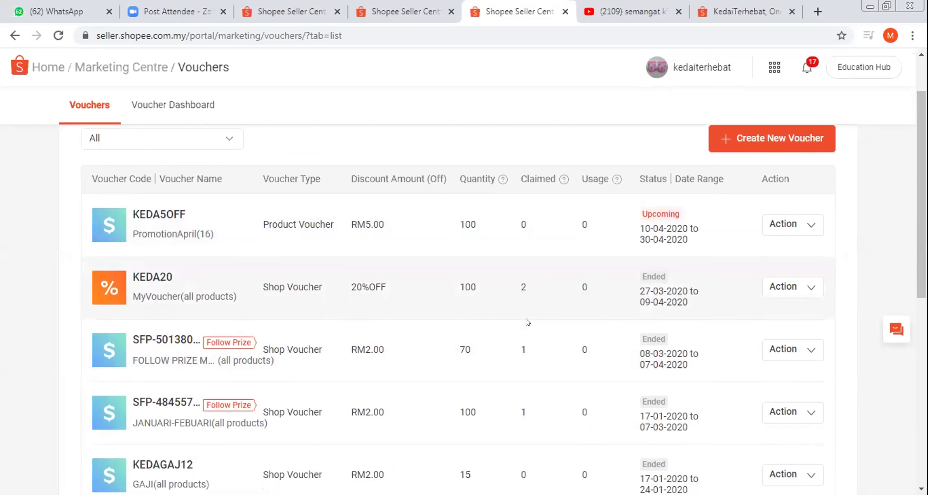
scroll(529, 320, down, 1)
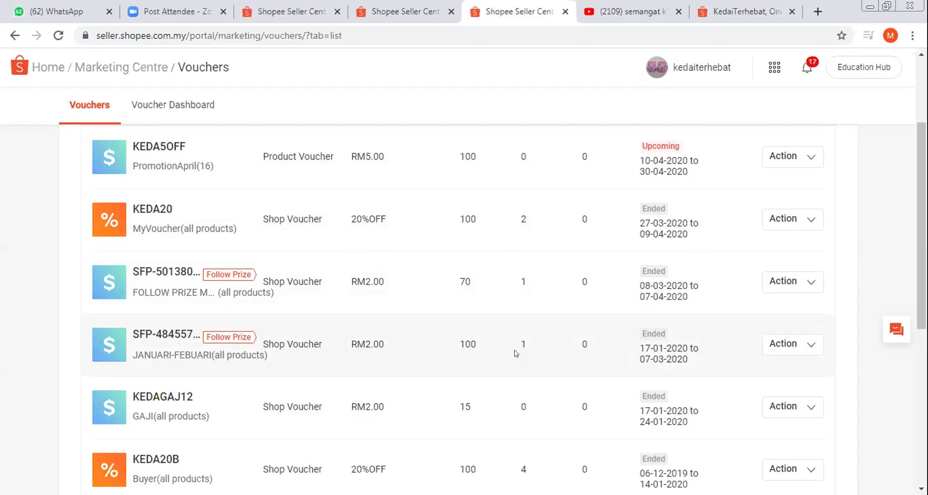
scroll(515, 353, down, 4)
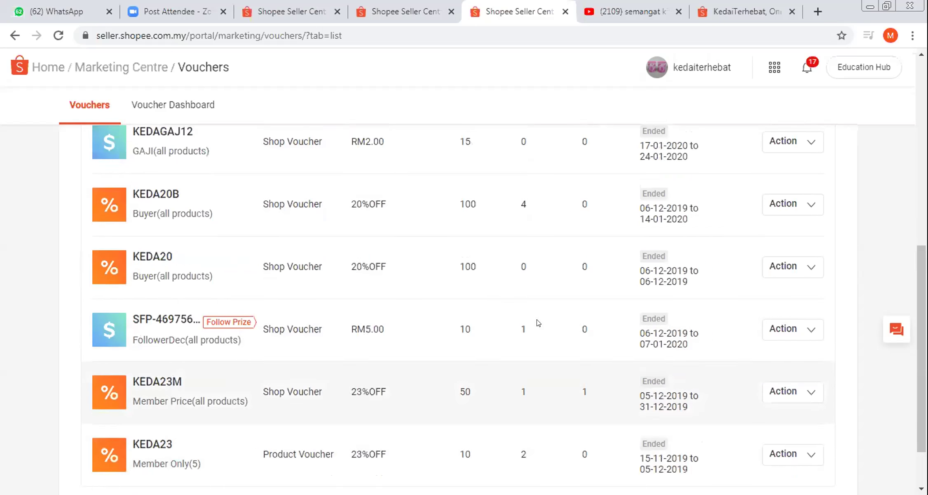
- Compare the statuses, date ranges and claims of the upcoming and ended vouchers in the vouchers list
scroll(538, 321, up, 5)
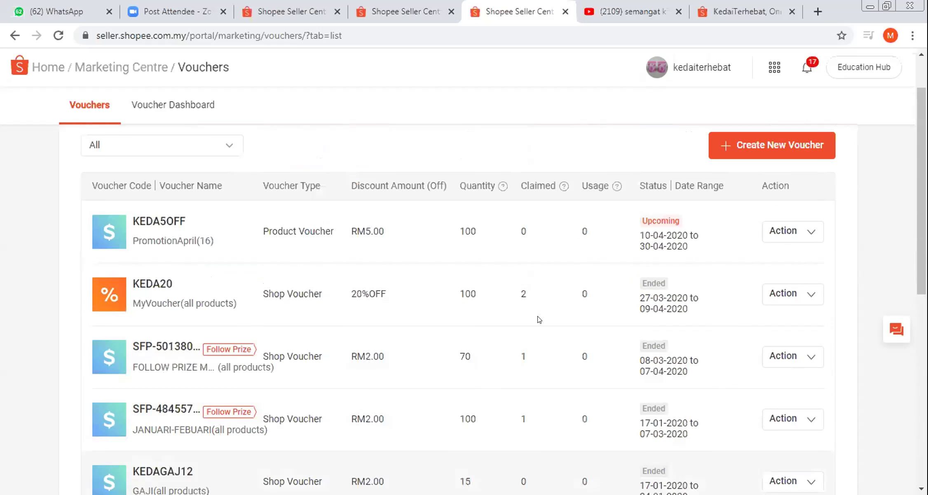
scroll(539, 319, down, 5)
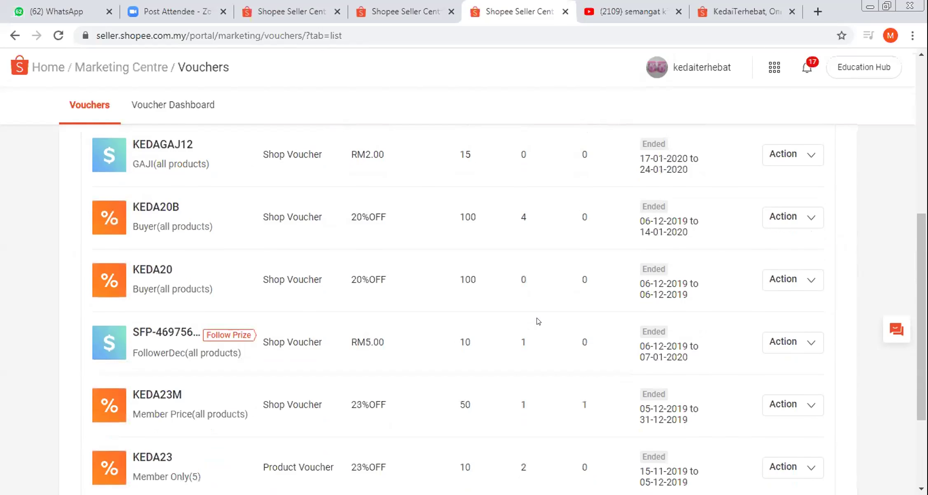
scroll(538, 321, up, 5)
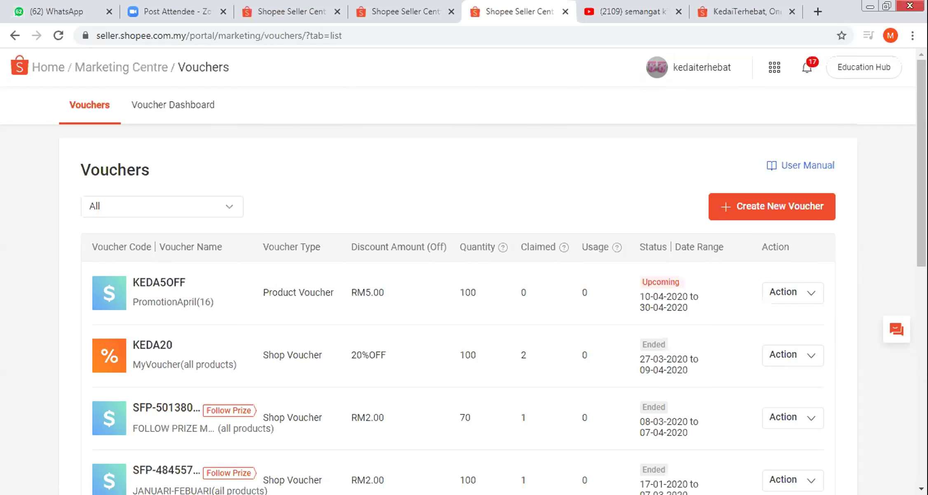
scroll(634, 202, down, 3)
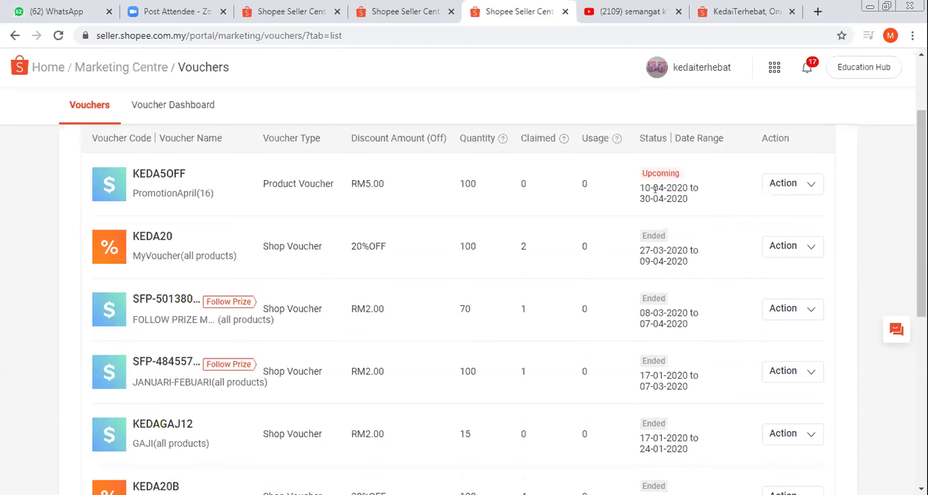
scroll(633, 202, down, 5)
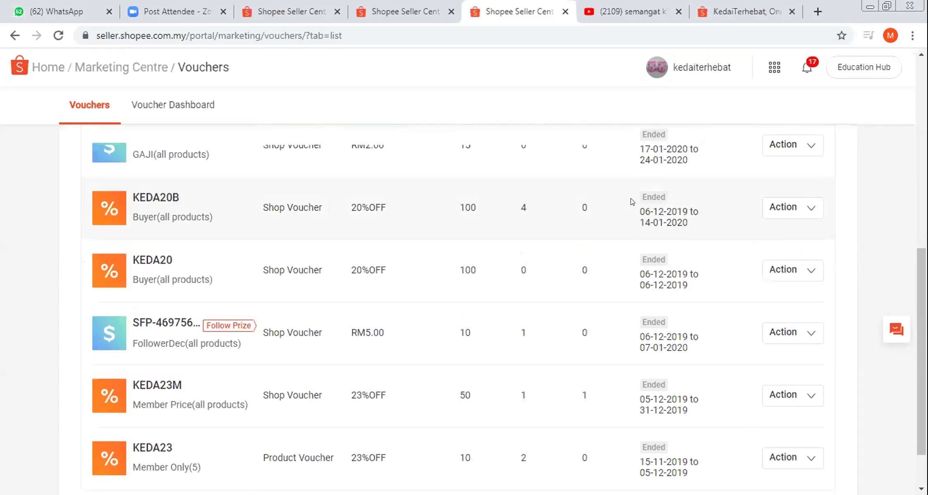
scroll(437, 294, up, 8)
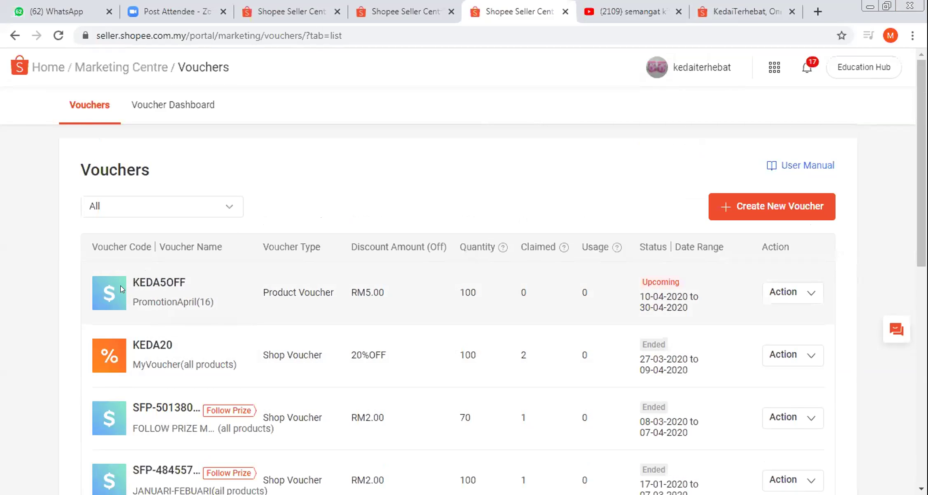
- Highlight the KEDA5OFF code of the PromotionApril voucher
drag(132, 283, 181, 277)
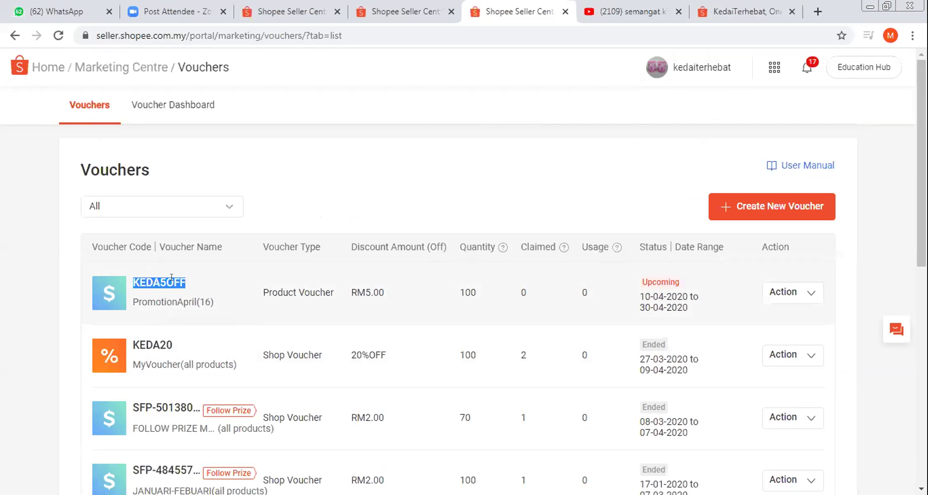
right_click(181, 283)
click(187, 287)
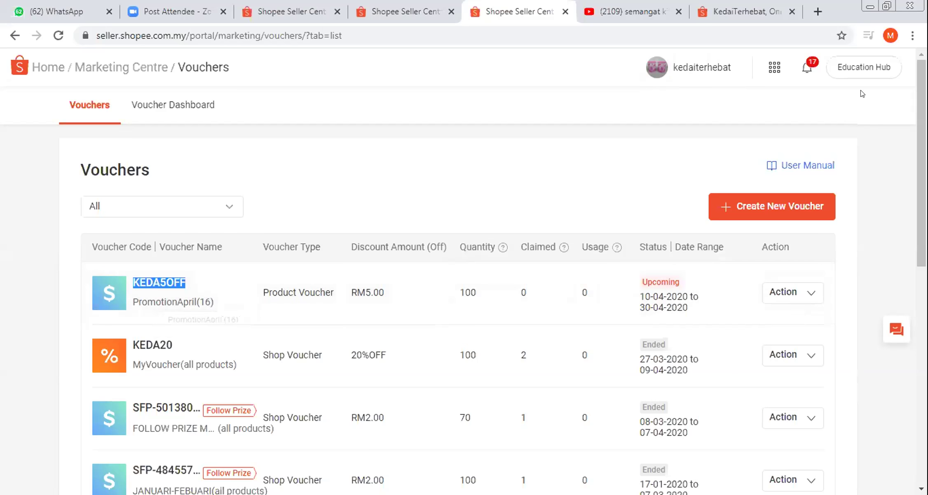
- Switch to WhatsApp to read the latest questions in the Shopee OnlineClass 15.04 group, and return to the vouchers list
mouse_move(768, 64)
click(147, 14)
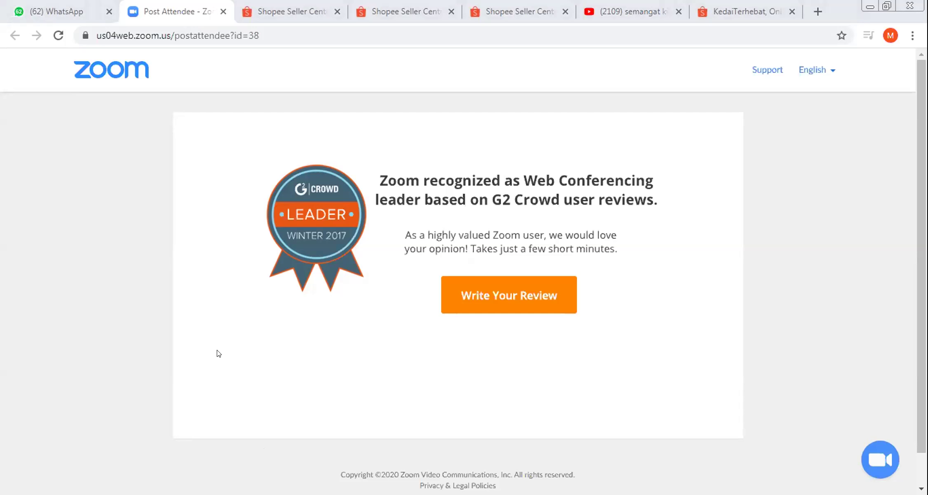
click(15, 11)
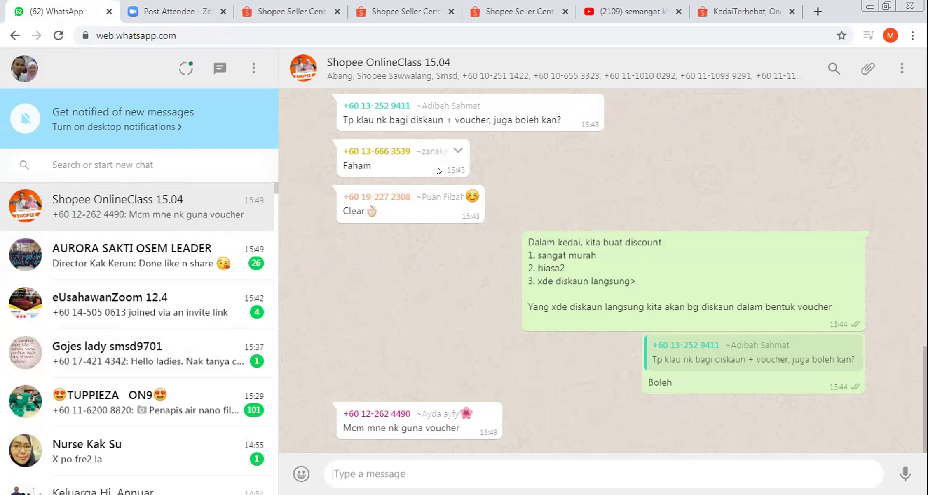
click(503, 15)
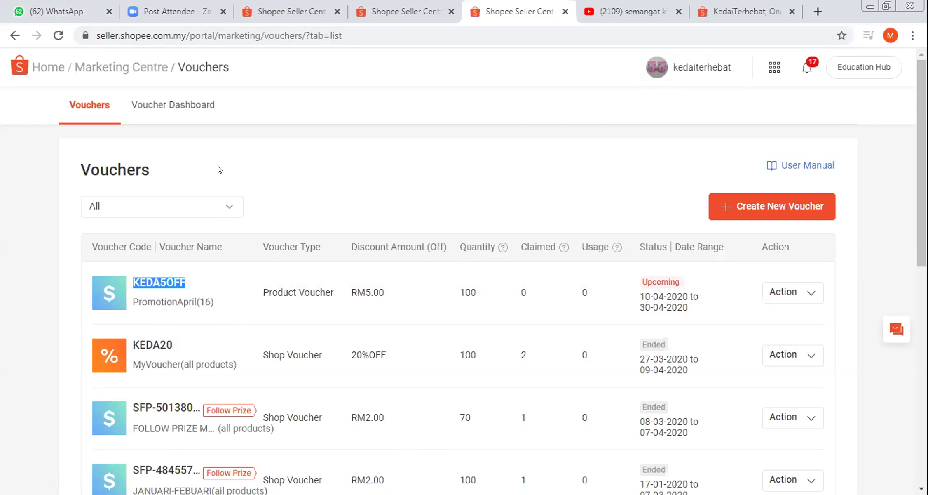
- Go back to the Marketing Centre and open the Follow Prize tool
click(105, 63)
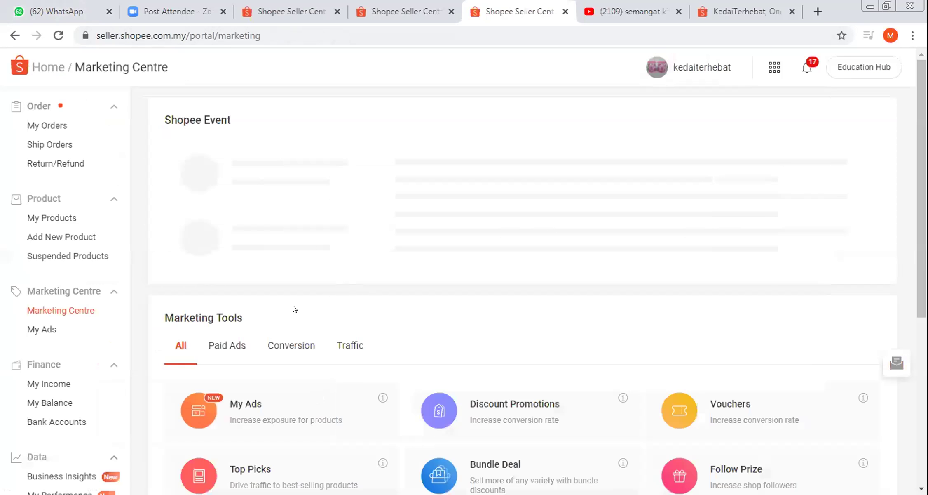
scroll(294, 309, down, 2)
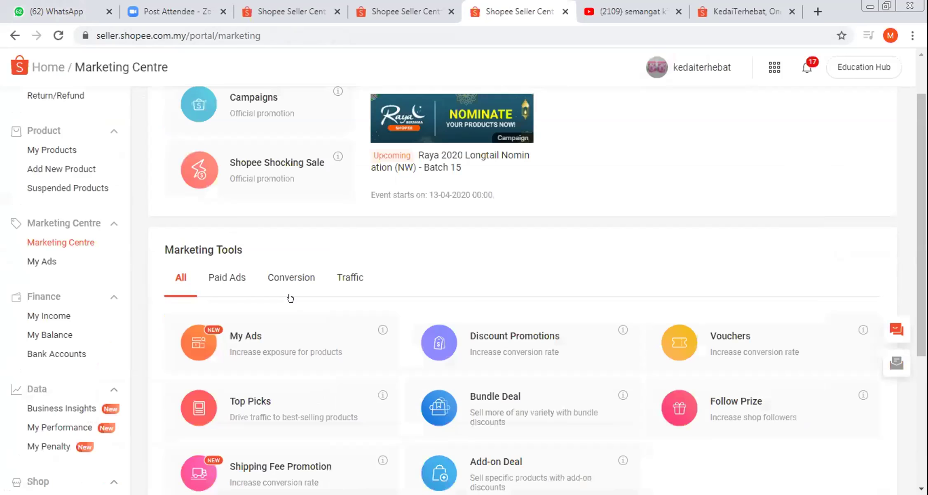
scroll(290, 297, down, 2)
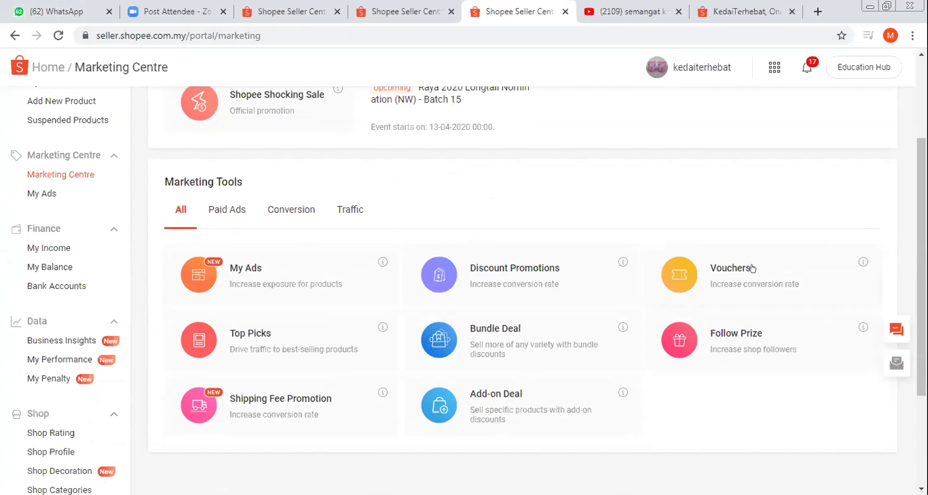
click(709, 346)
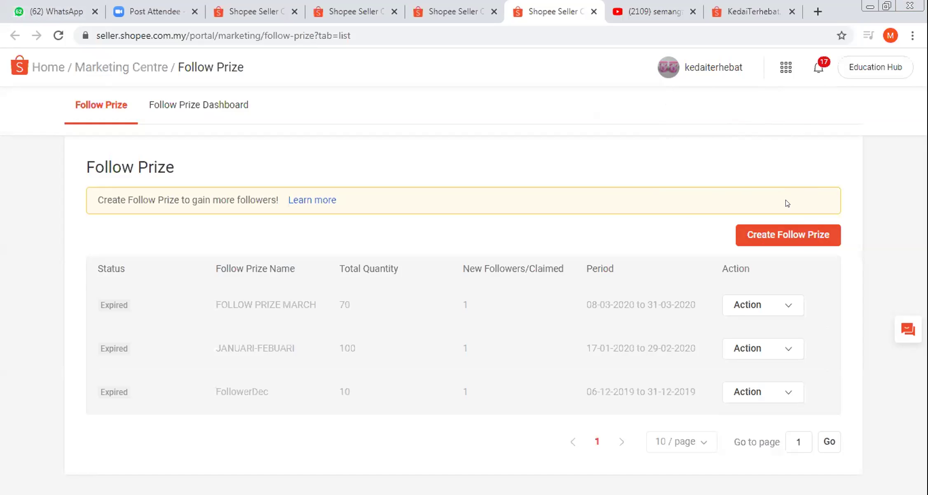
- Start a new follow prize named FOLLOWERAPRIL20, running from 10-04-2020 to 30-04-2020
click(771, 231)
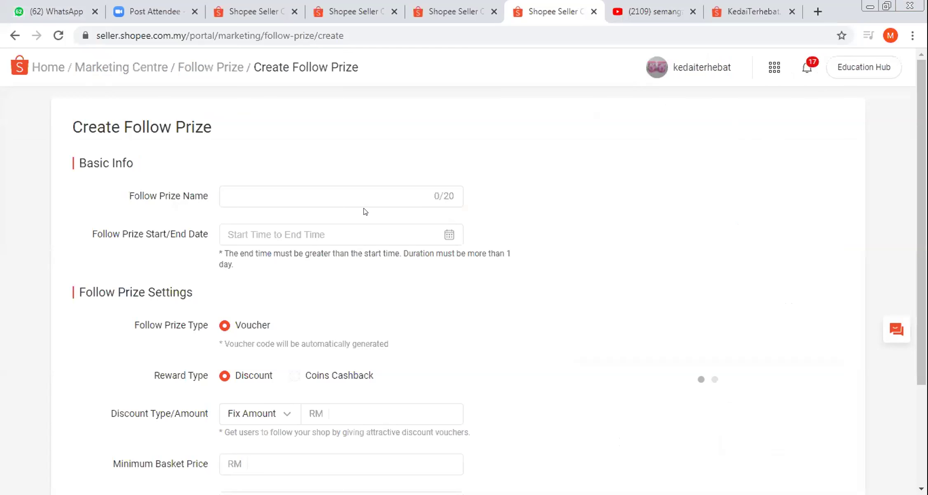
text(FOLLOWERAPRIL)
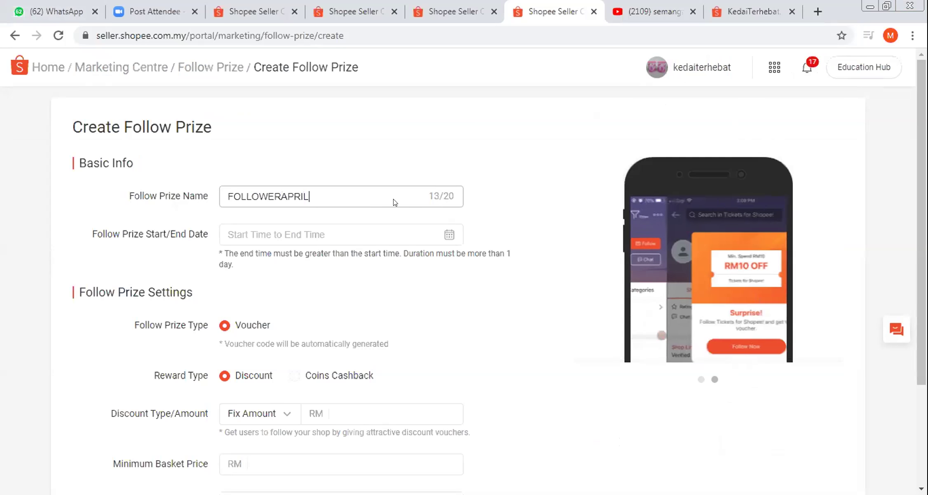
text(20)
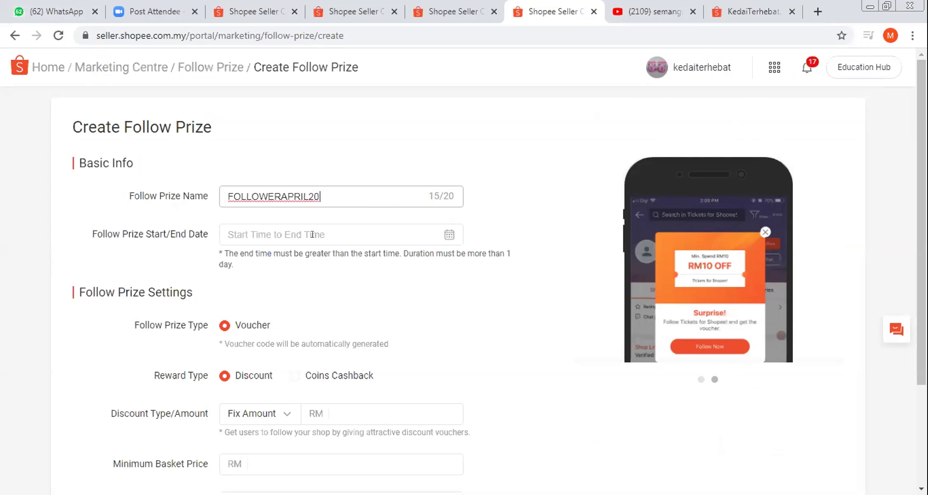
click(449, 235)
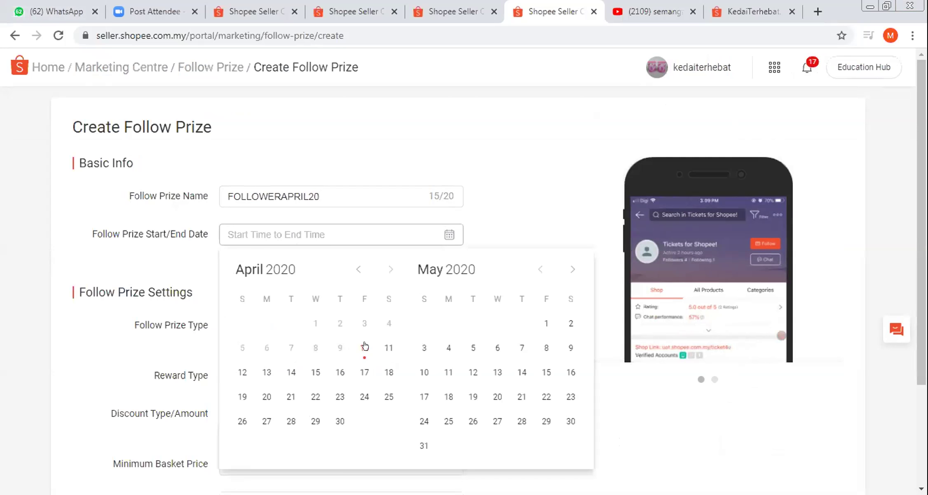
click(364, 347)
click(340, 421)
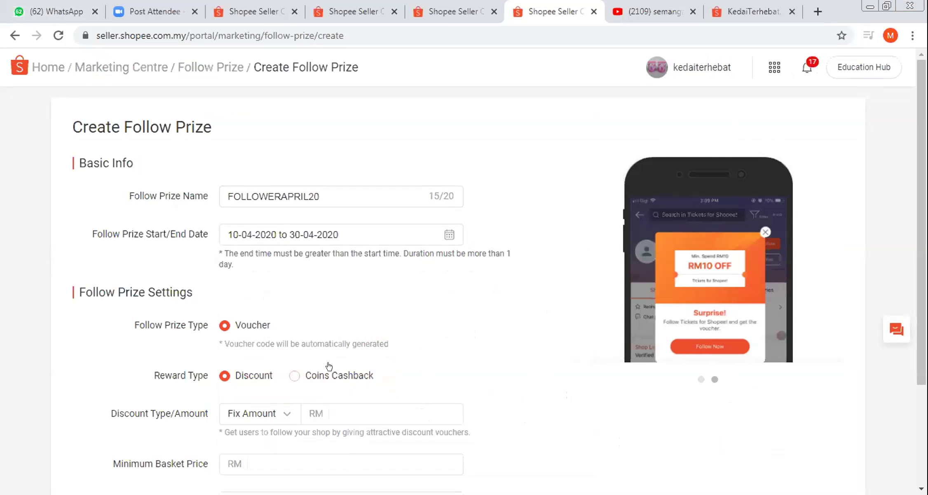
- Keep the discount type as Fix Amount and set the follow prize discount to RM 1
scroll(332, 326, down, 2)
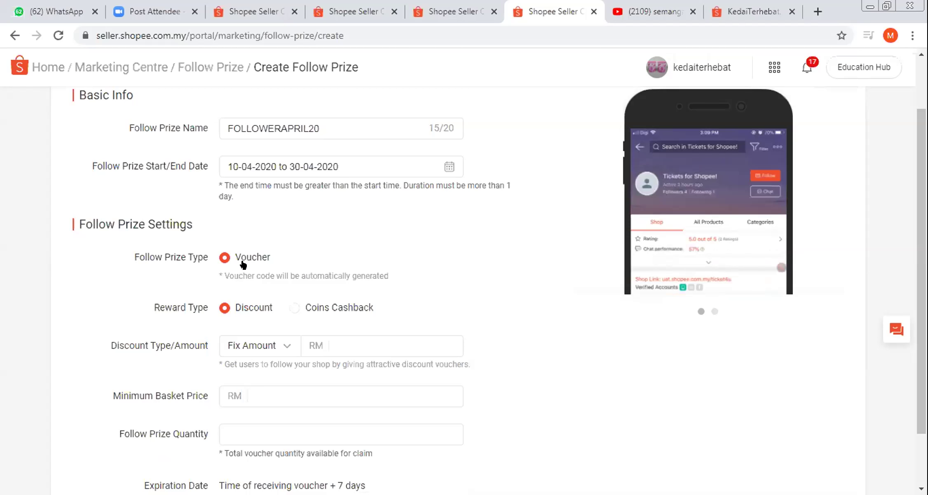
scroll(243, 258, down, 2)
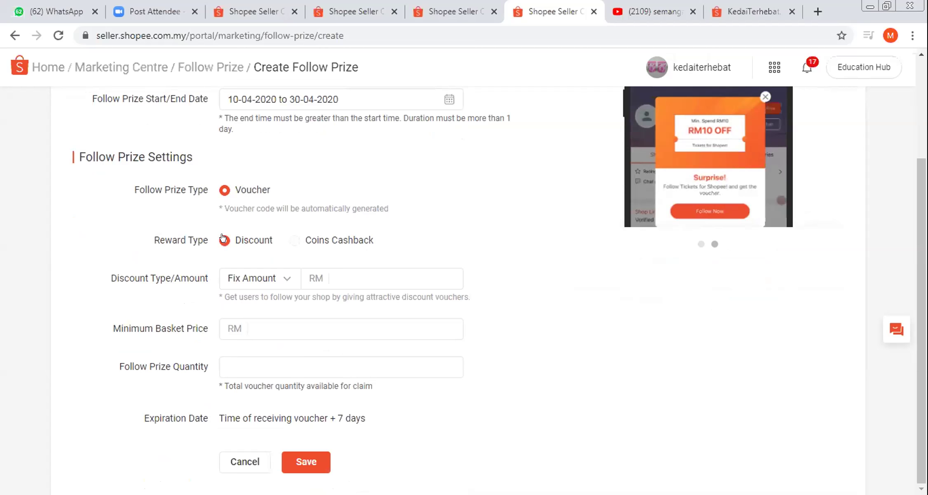
click(253, 277)
click(251, 307)
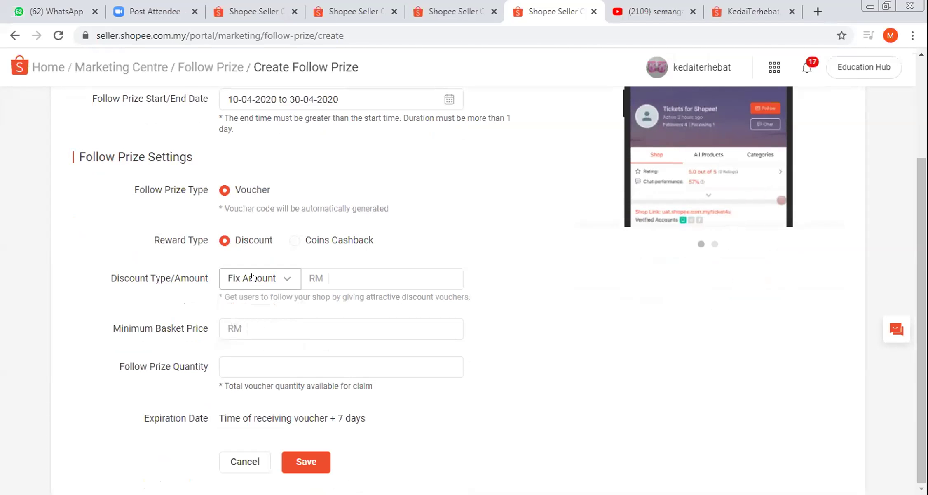
click(334, 269)
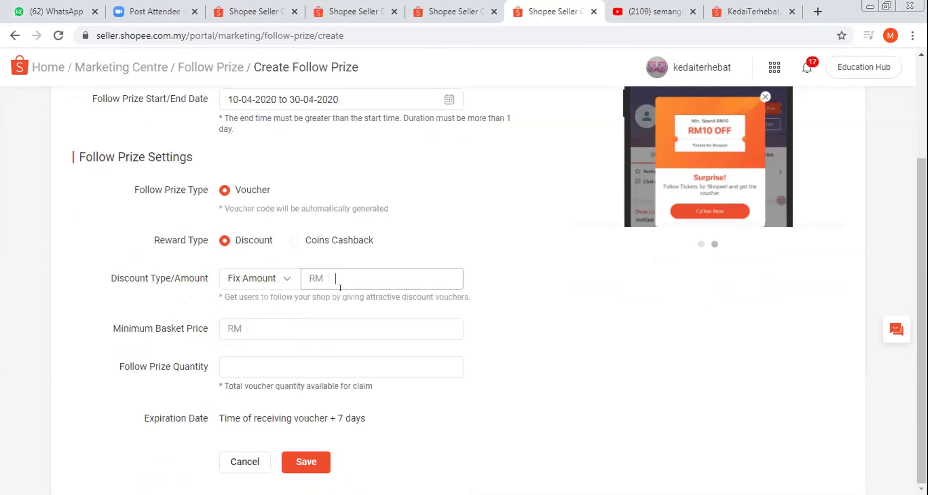
text(1)
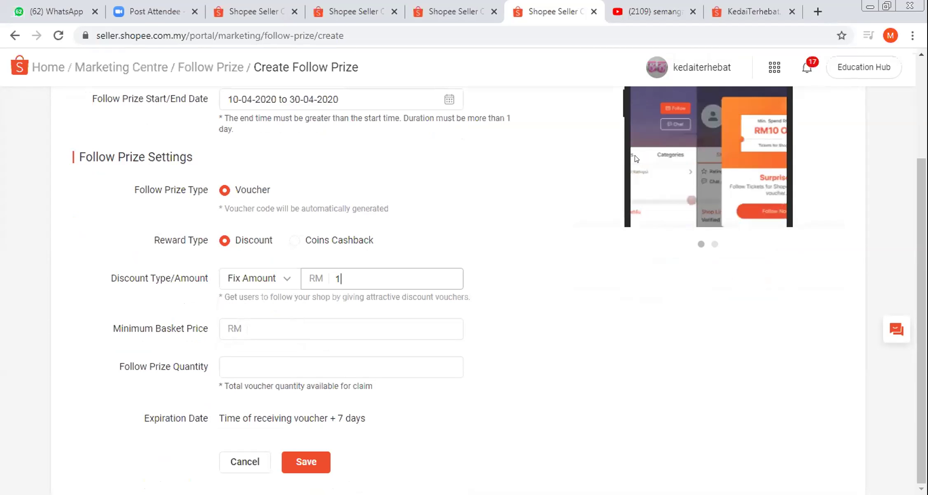
- Examine the phone preview slides showing how followers receive the follow prize voucher
click(662, 162)
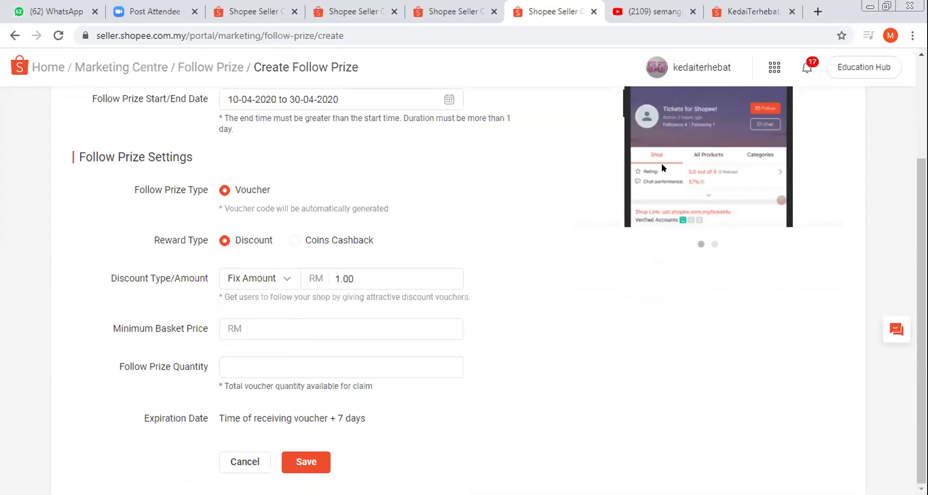
click(699, 244)
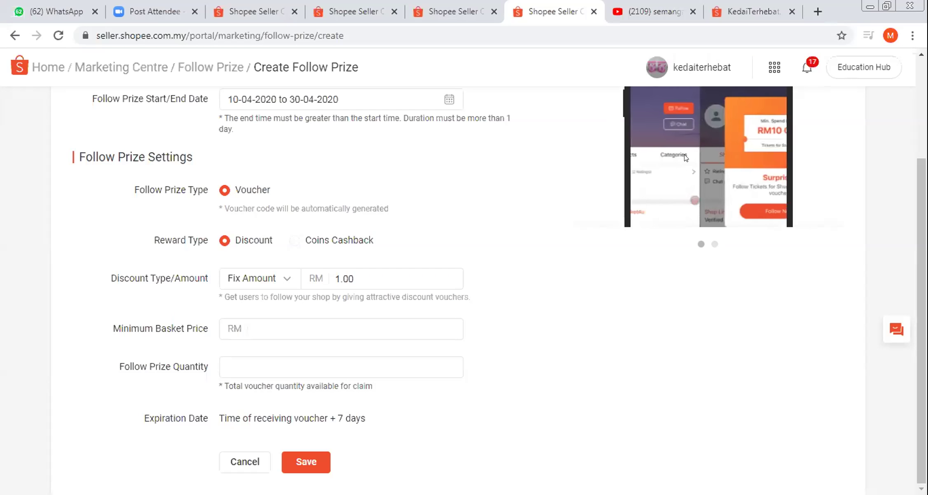
click(713, 244)
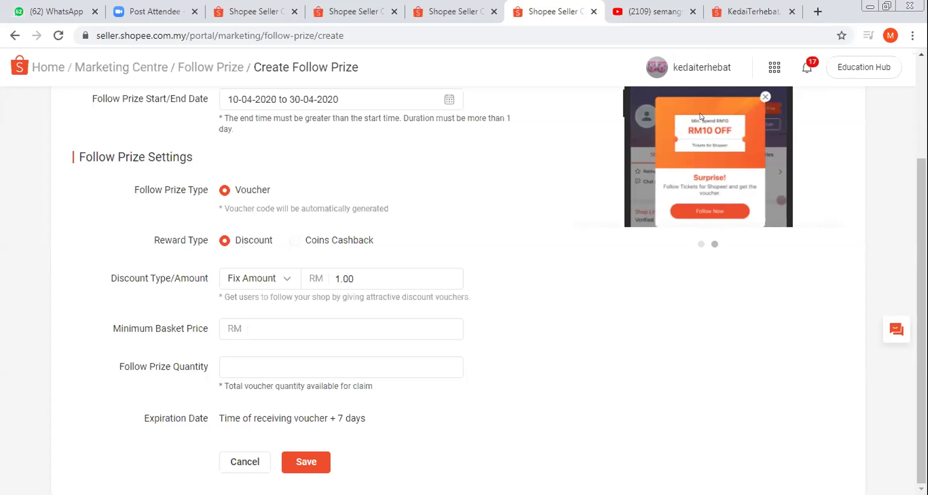
click(713, 244)
click(713, 244)
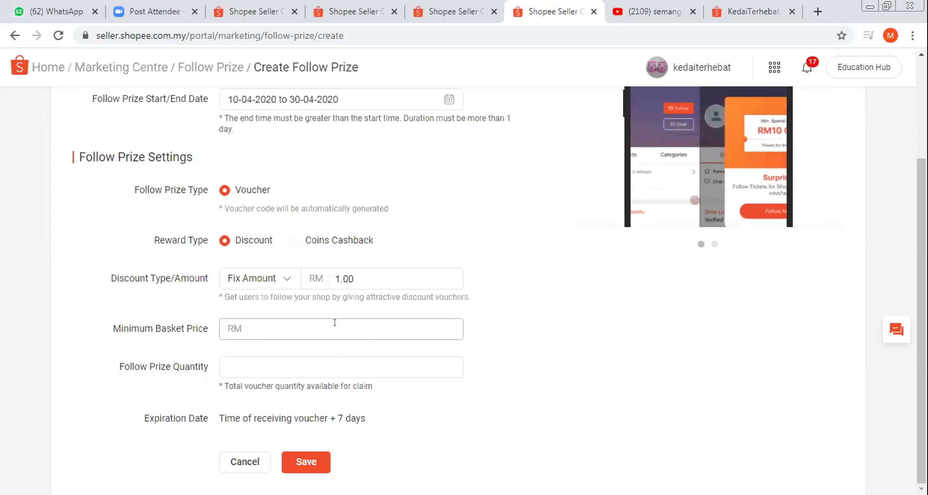
- Set the minimum basket price to RM 50 and the follow prize quantity to 50, and save the follow prize
text(50)
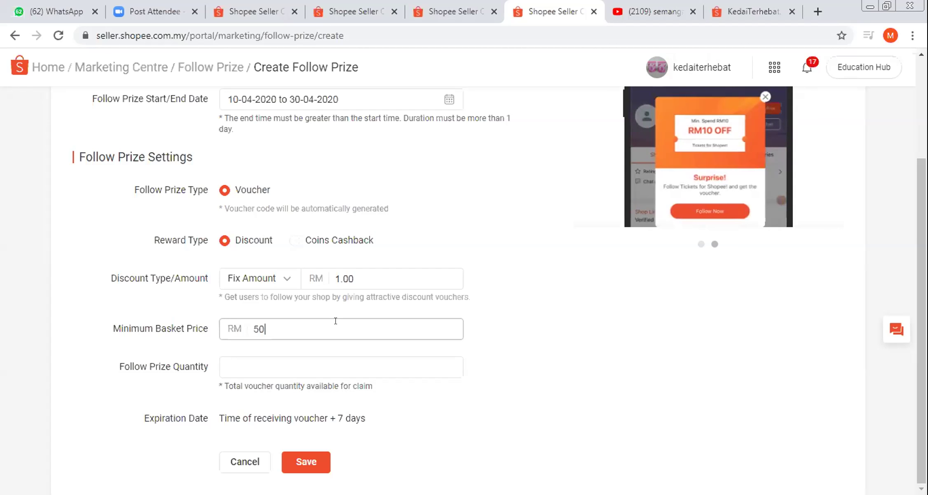
click(334, 356)
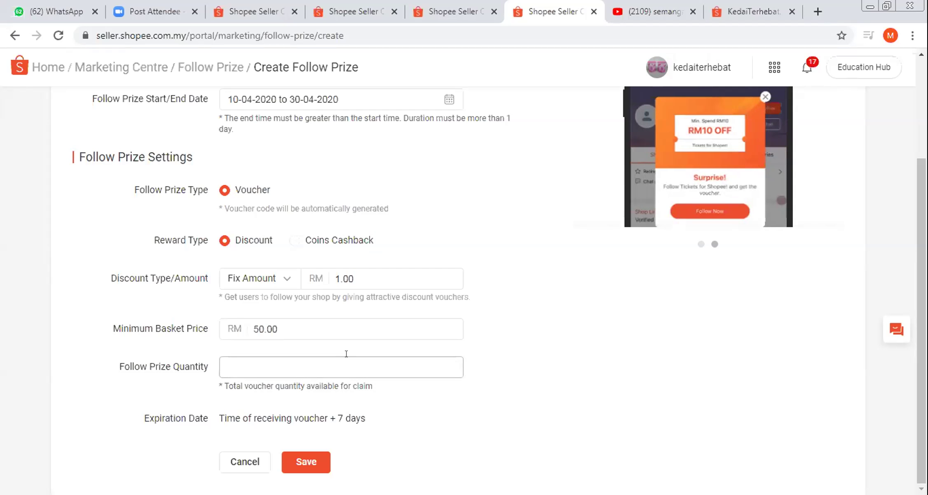
text(50)
click(316, 462)
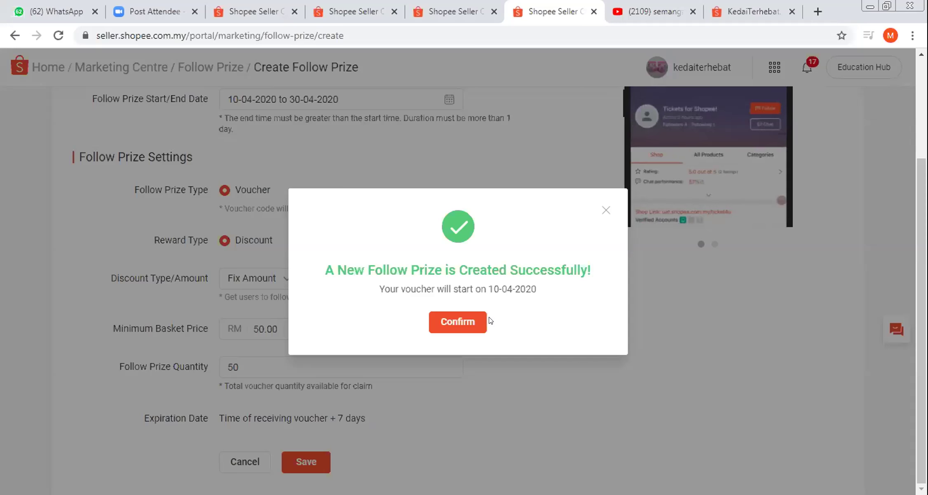
click(454, 322)
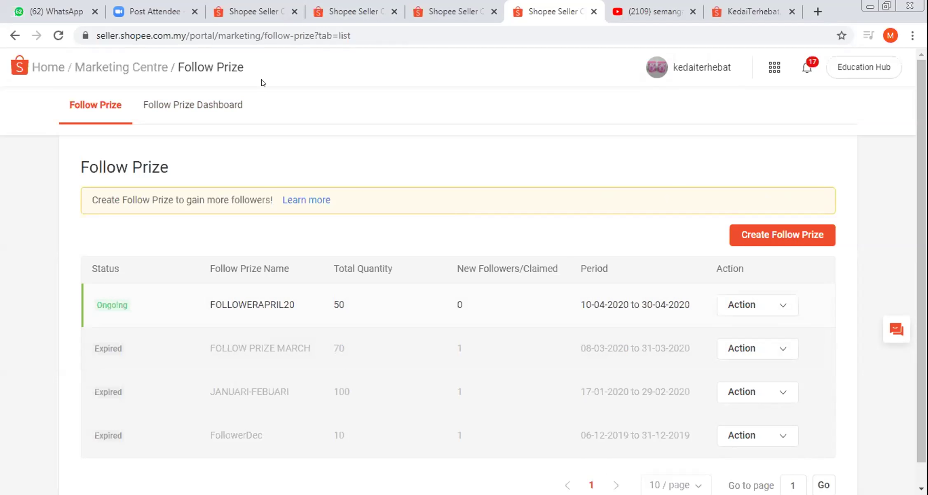
- Start a new bundle deal from the Marketing Centre and name it Botol Air
click(139, 70)
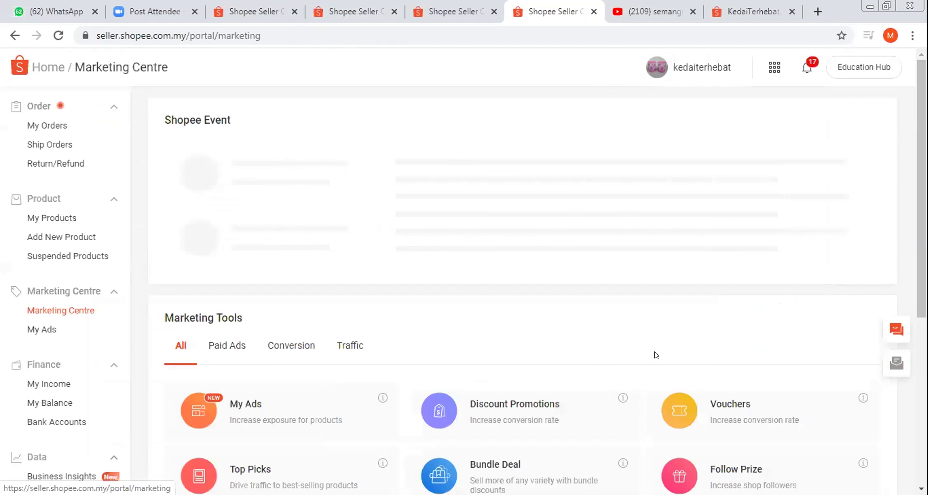
scroll(655, 354, down, 3)
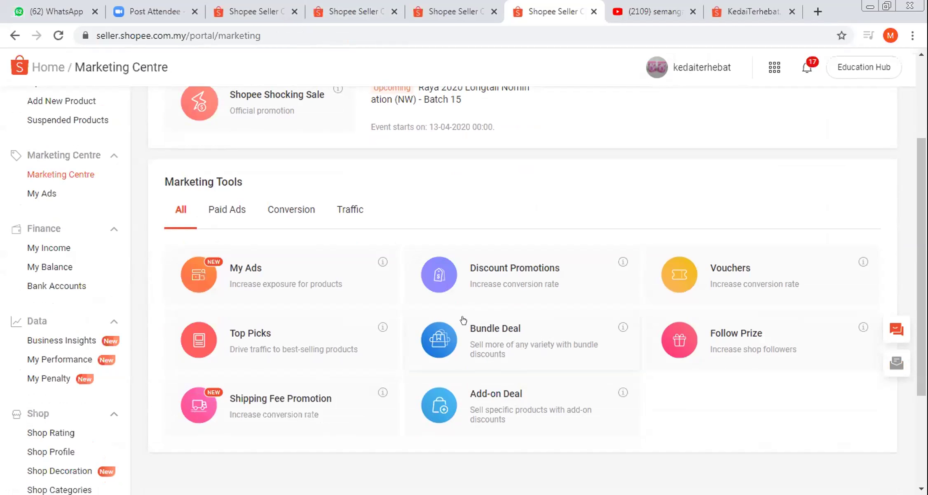
click(499, 345)
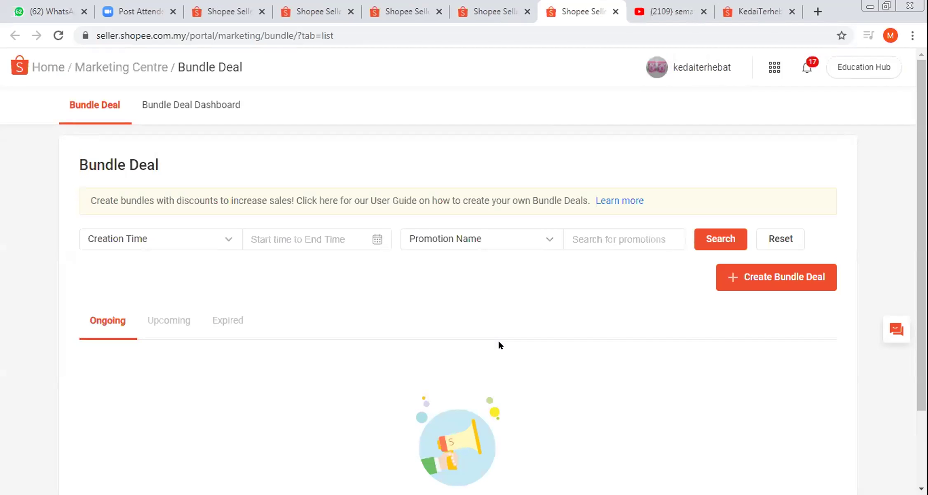
click(732, 277)
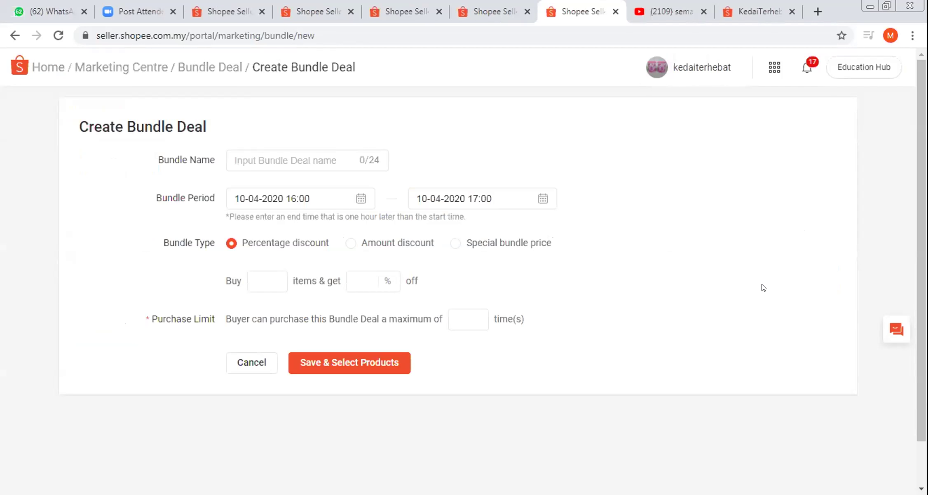
click(384, 156)
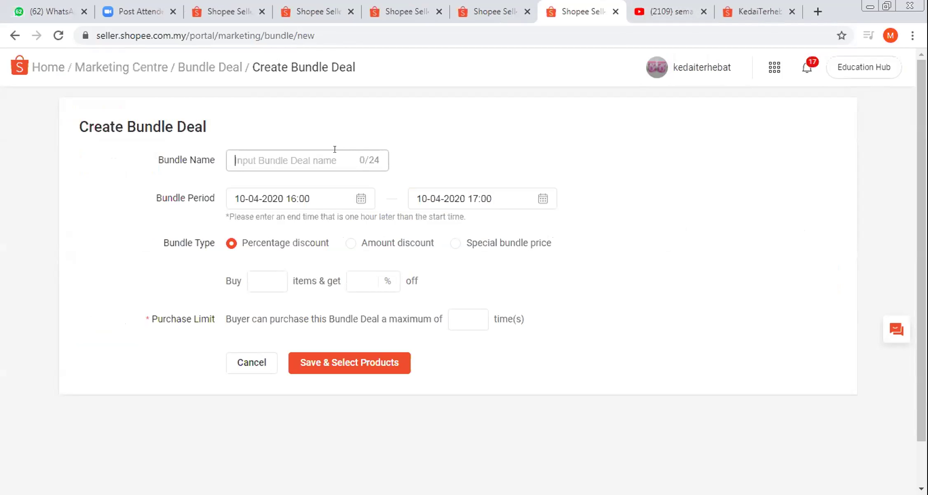
text(bOTOL)
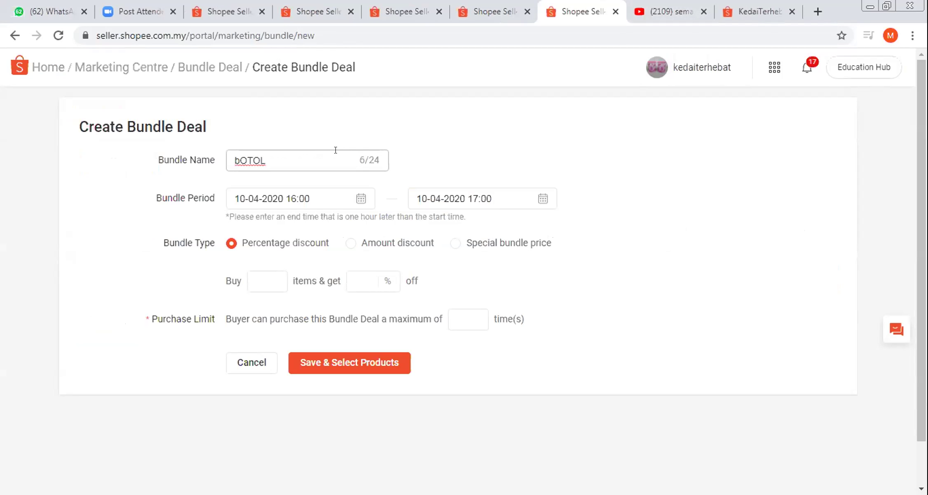
key(ctrl+a)
key(BackSpace)
text(Botol Air)
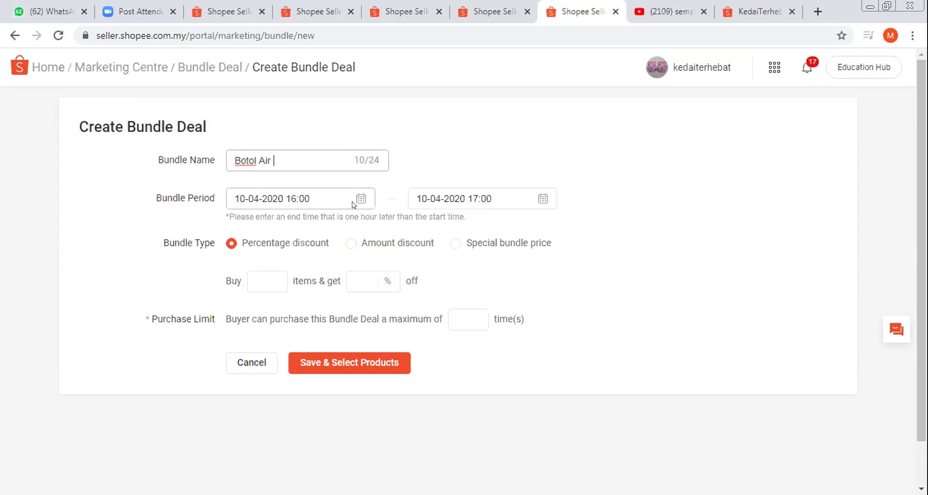
- Set the end date of the bundle period to 30-04-2020
click(541, 199)
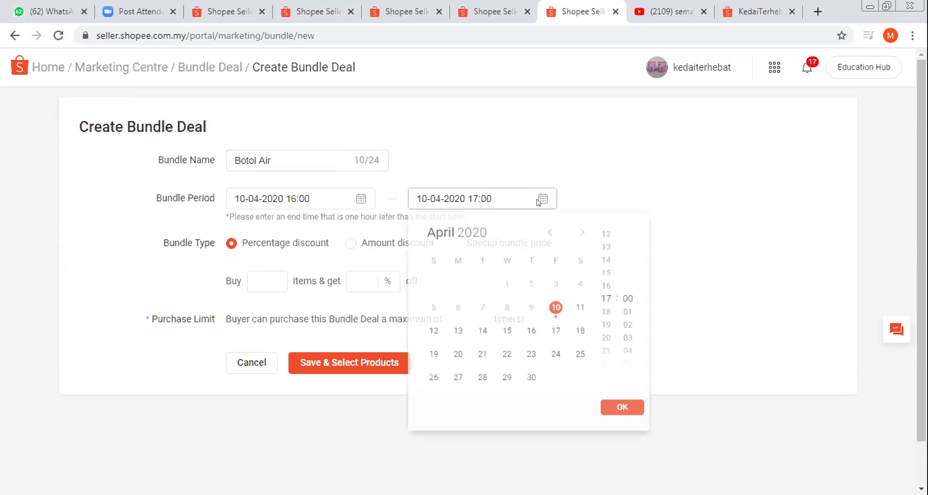
click(530, 385)
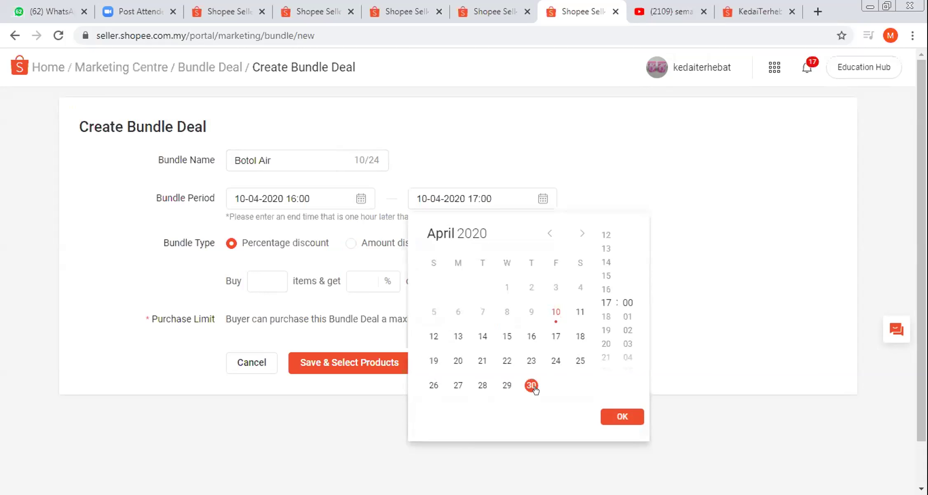
click(621, 417)
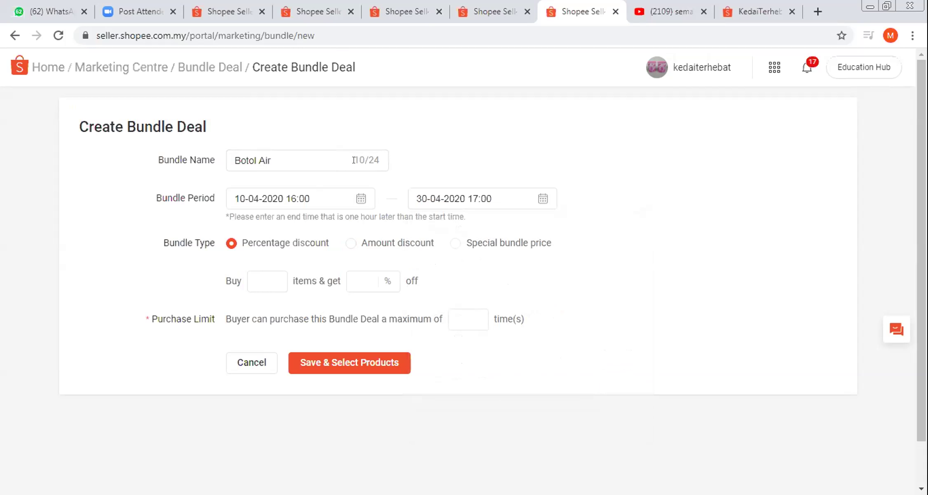
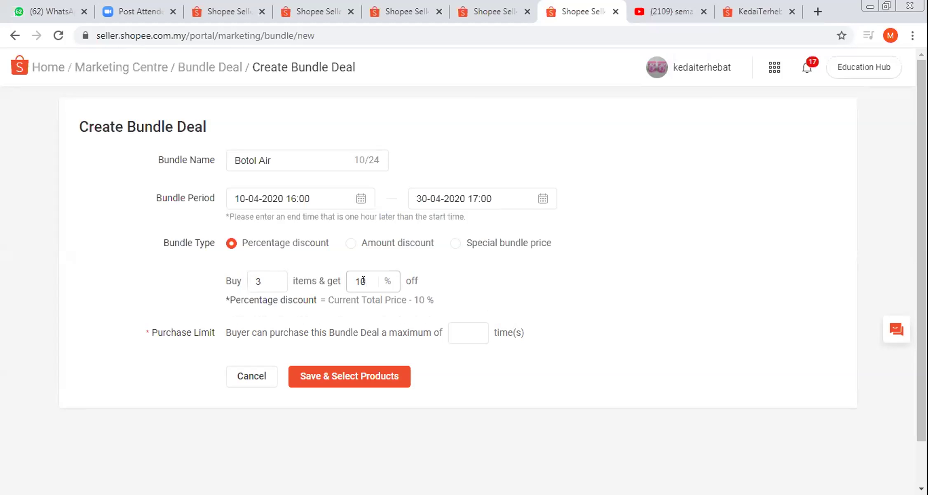
- Compare the bundle types, trying an amount discount of RM 5, and leave Special bundle price selected
click(351, 242)
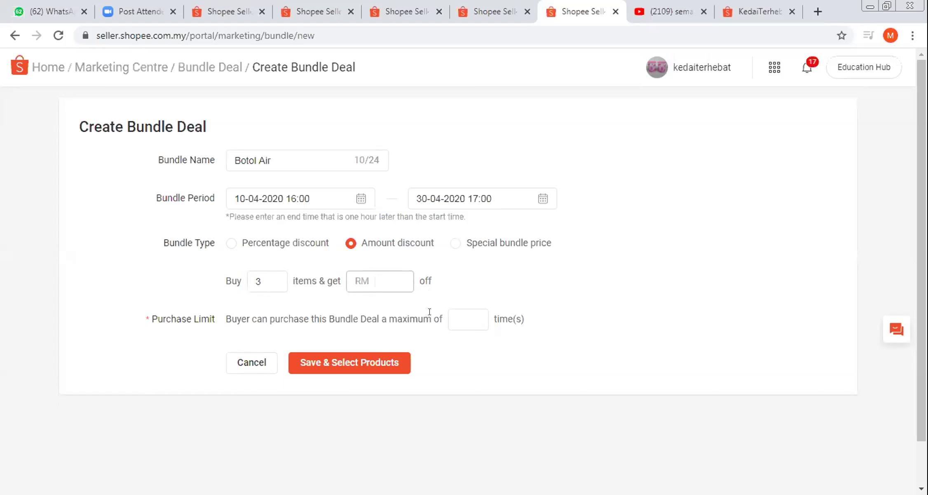
text(5)
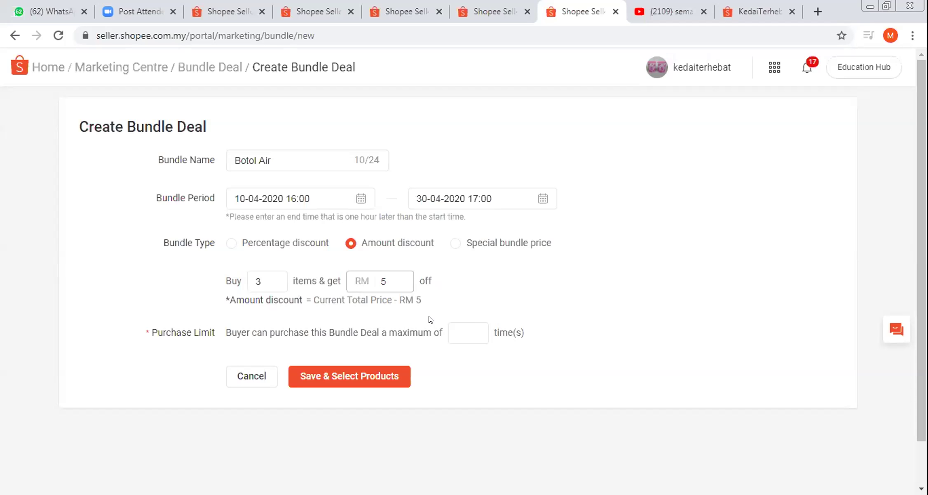
click(457, 250)
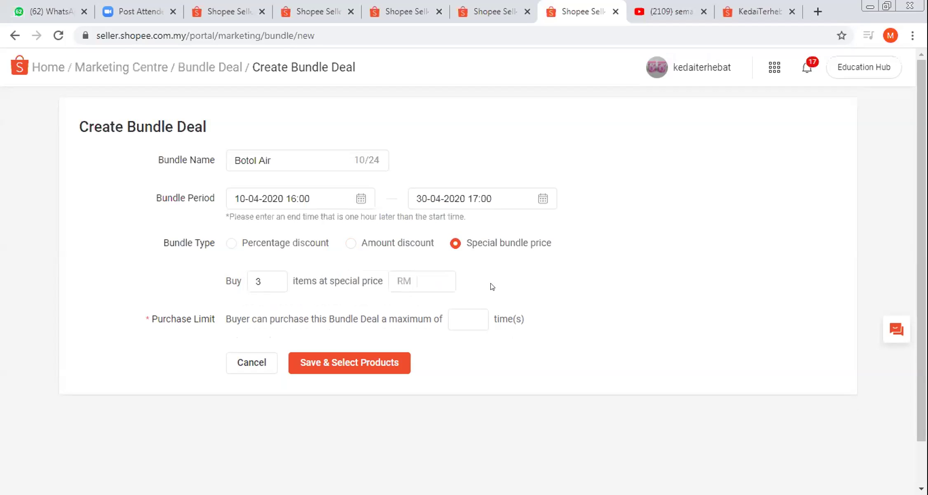
click(246, 243)
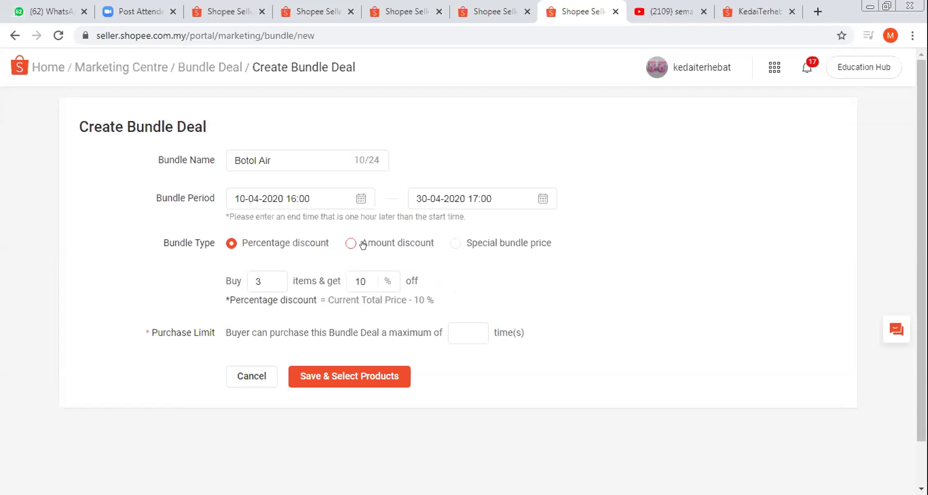
click(457, 244)
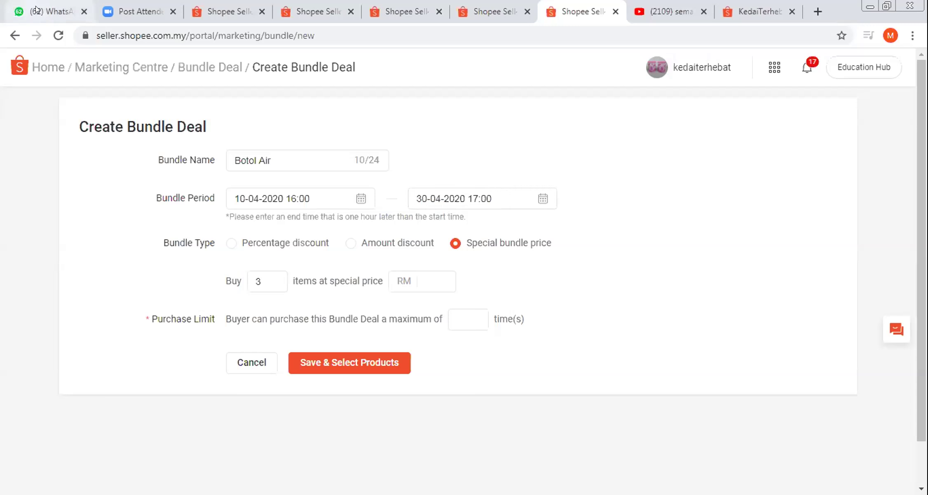
- Switch to WhatsApp Web and draft a "Percentage diskaun =" line in the Shopee OnlineClass 15.04 chat, with blank lines above it
key(ctrl+1)
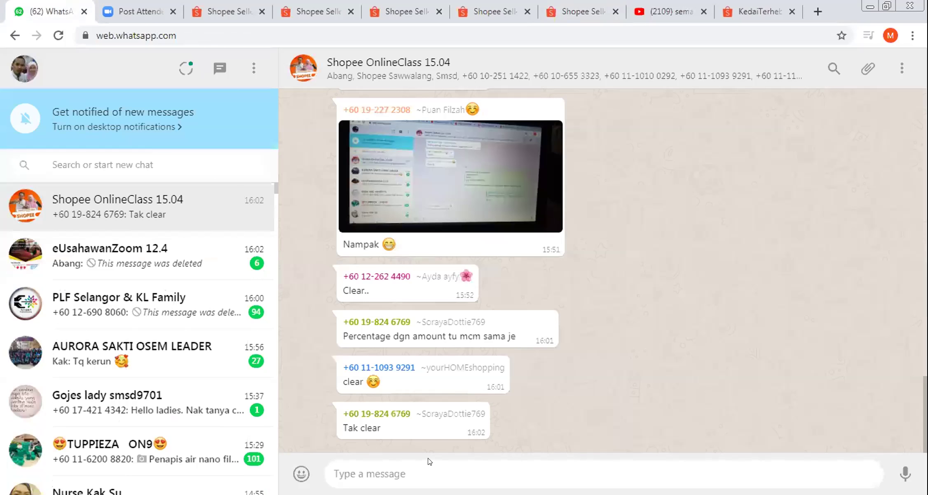
text(Percentage dis)
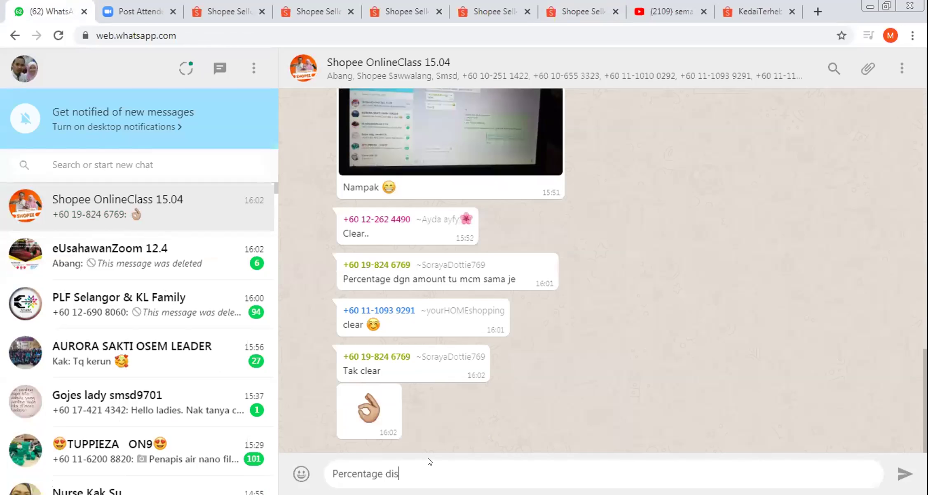
text(kaun =)
key(Left)
key(Left)
key(Left)
key(Left)
key(Left)
key(Left)
key(Left)
key(Left)
key(Left)
key(Left)
key(Left)
key(Left)
key(Left)
key(Left)
key(Left)
key(Left)
key(Left)
key(Left)
key(Left)
key(Left)
key(shift+Return)
key(shift+Return)
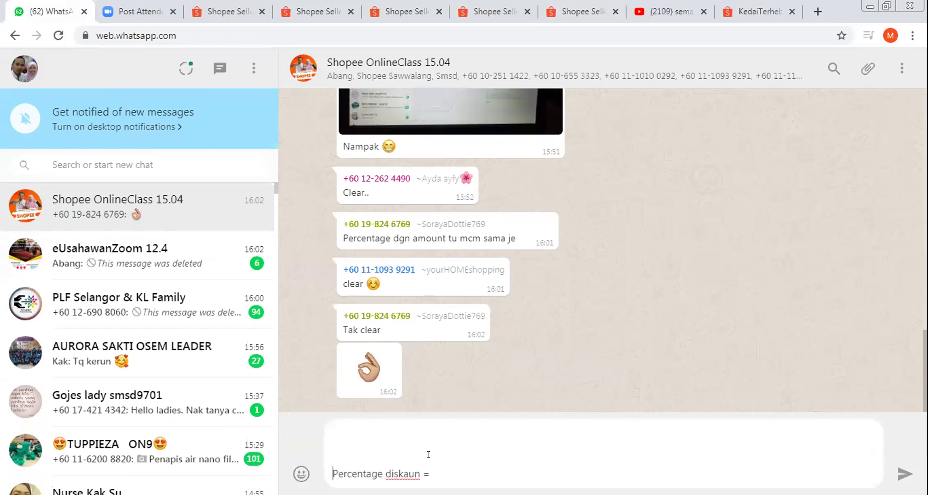
- Add the heading "Bundle" above it, followed by the lines "Botol A : jenis bulat" and "Botol B: jenis petak"
key(Up)
text(Bundle )
text(Botol )
text(A)
text( : jenis b)
text(ulat)
key(shift+Return)
text(Botol B: )
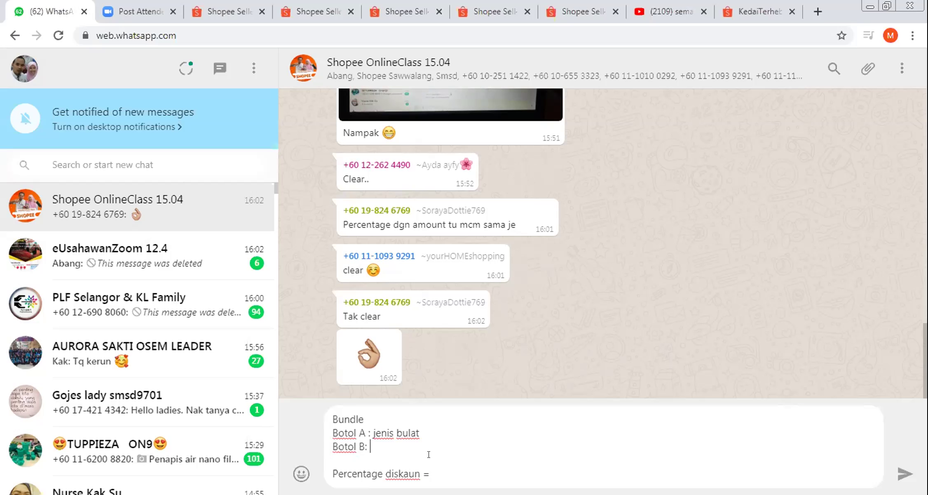
text(jenis petak)
- Add the lines "Botol C: jenis segitiga", "Botol D: jenis printed" and "Botol E: Jenis kosong RM20" to the draft
key(shift+Return)
text(Botol C)
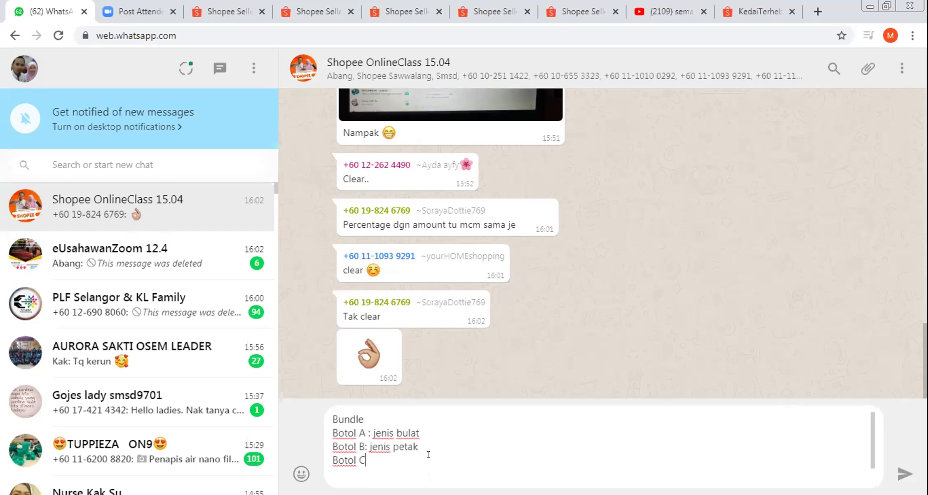
text(: jenis segitiga)
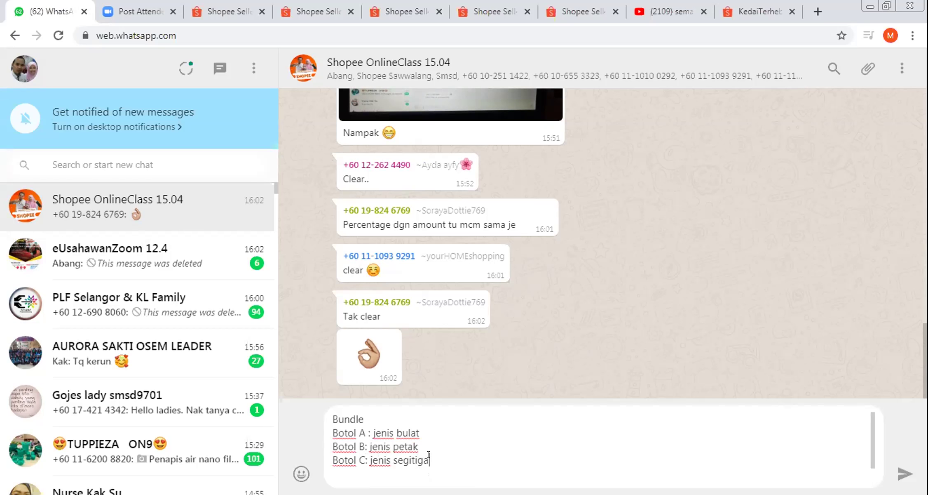
key(shift+Return)
text(Botol D: jenis )
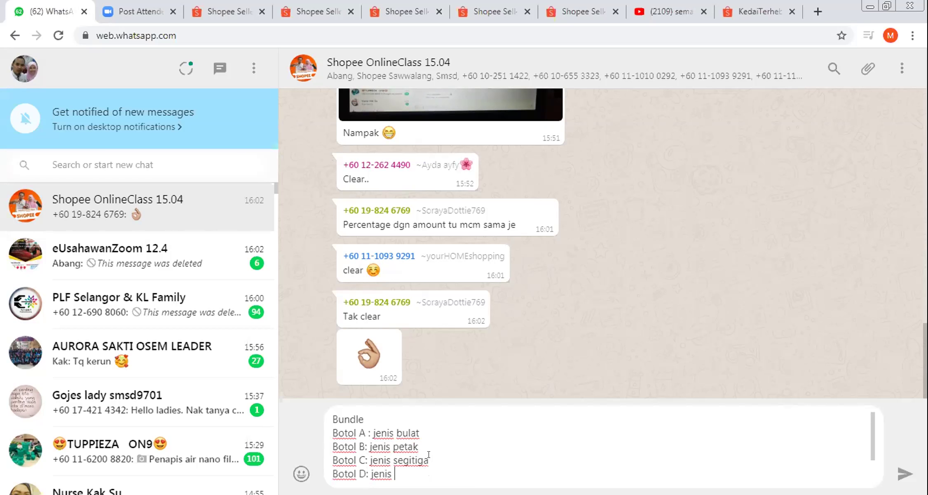
text(printed)
key(shift+Return)
text(Botol E)
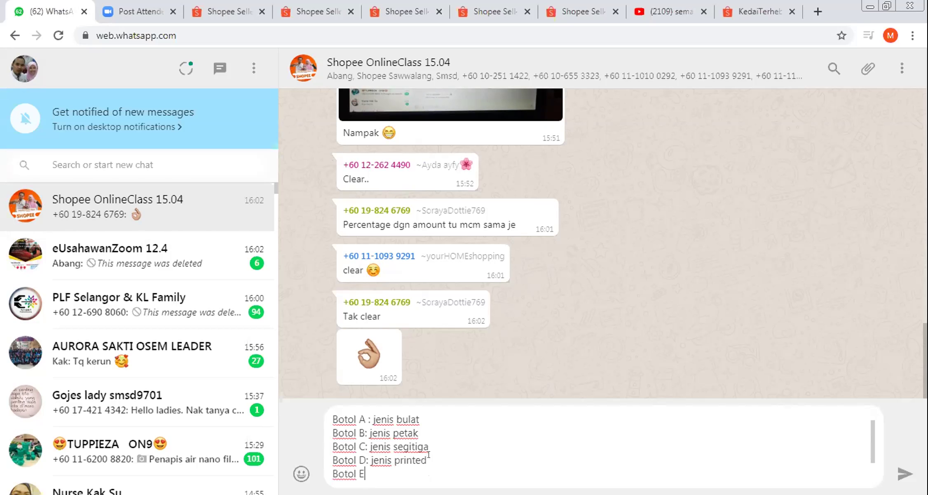
text(: Jenis kosong RM)
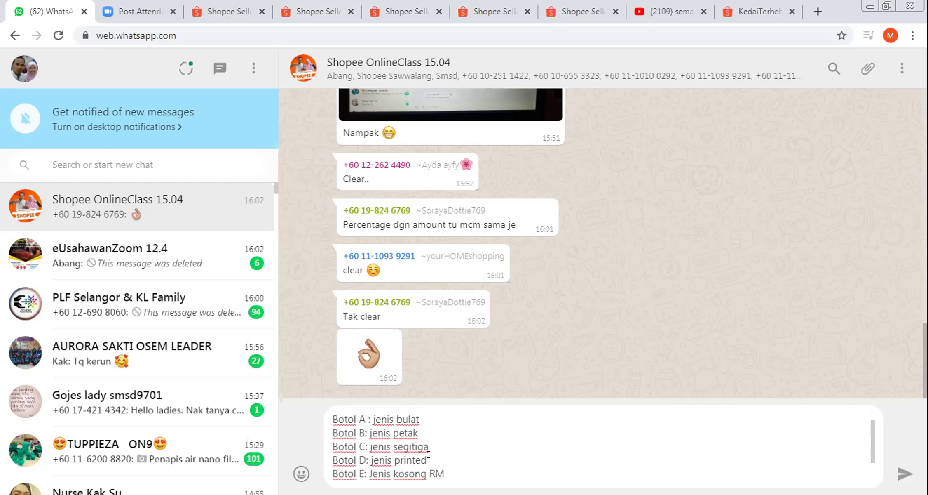
text(20)
- Append prices to the other bottles: RM25 for D, RM19 for C, RM25 for B and RM19 for A
click(429, 454)
text(RM25)
key(Up)
text(RM19 RM25)
key(Up)
text(RM)
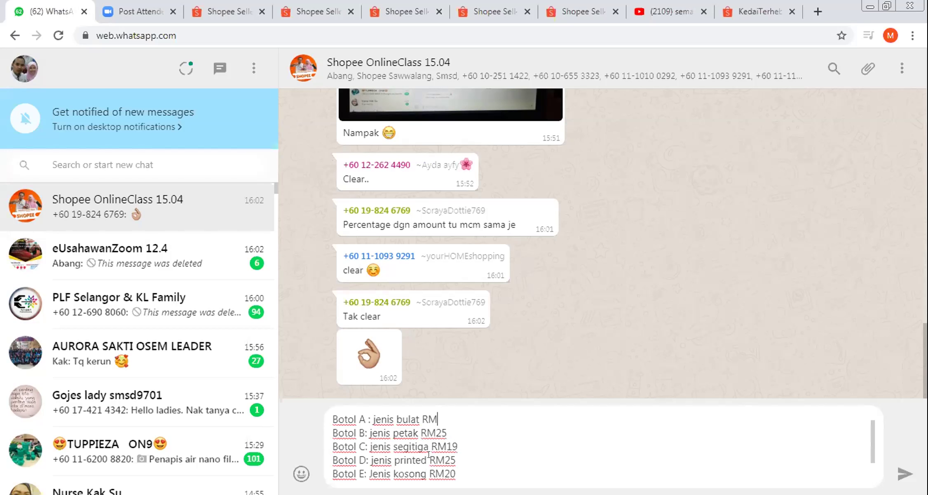
text(19)
- Complete the percentage discount line with "(A+B+C) 10%" after the equals sign
scroll(398, 459, down, 1)
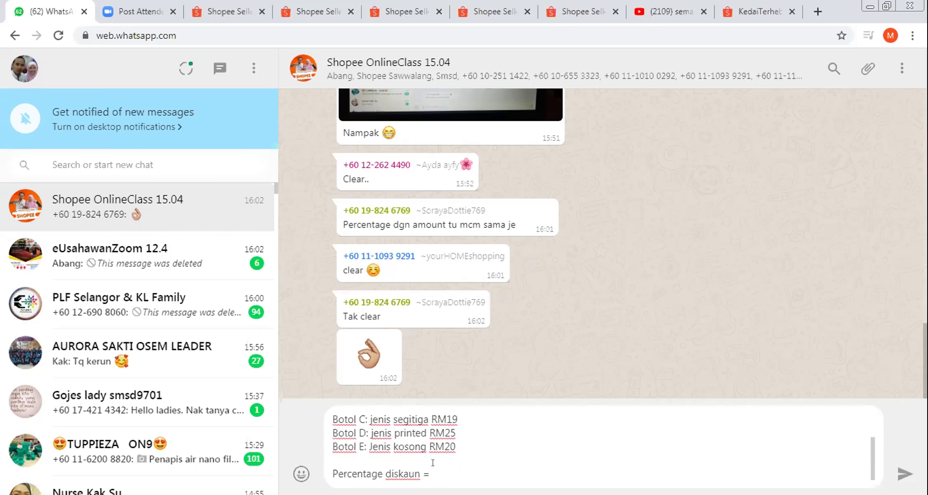
text(A+B+C))
key(Left)
key(Left)
key(Left)
key(Left)
key(Left)
key(Left)
text(()
key(Right)
key(Right)
key(Right)
key(Right)
key(Right)
text(10%)
- Insert "Beli" before (A+B+C) and "diskaun" before 10% in the percentage discount line
click(427, 466)
text(Beli)
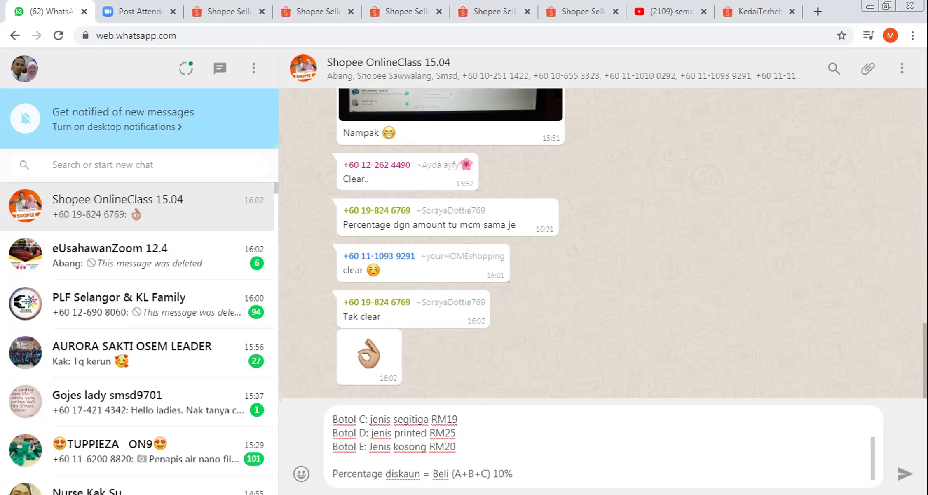
key(Right)
key(Right)
key(Right)
key(Right)
key(Right)
key(Right)
key(Right)
key(Right)
text(di skaun)
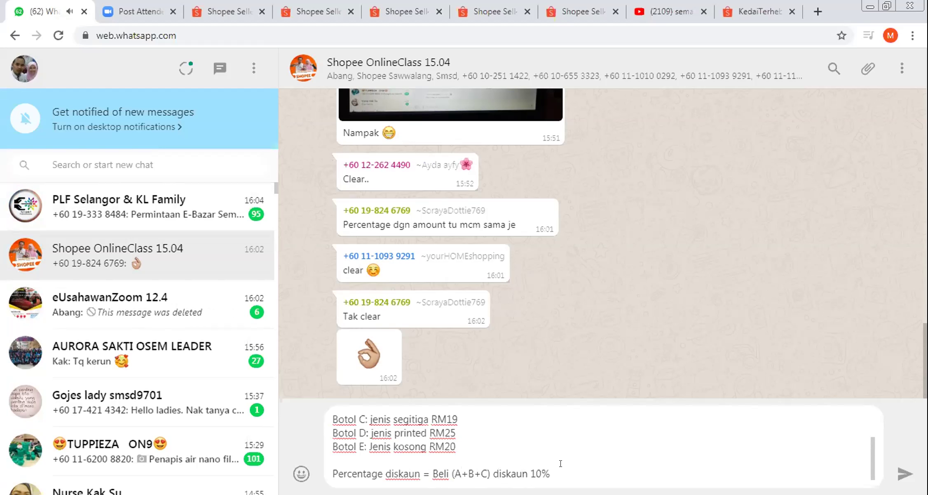
- Add the line "AMount = Beli C+D+E diskaun RM5" below the percentage discount line
key(shift+Return)
text(AMount)
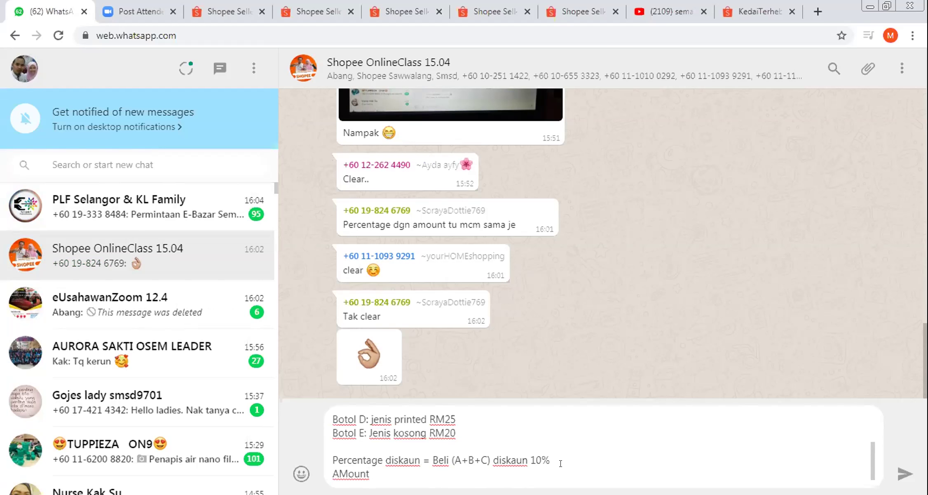
text(= Beli C+D+E diskaun RM5)
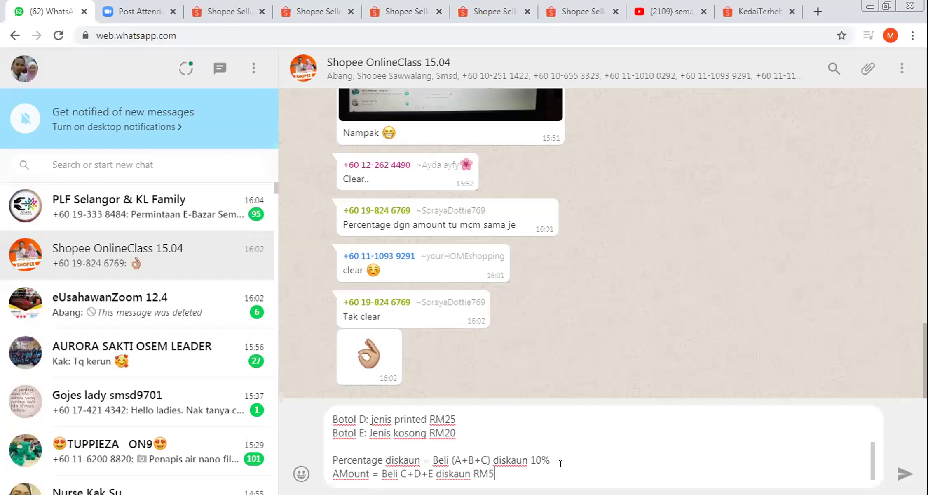
- Add the label "Special Bundle Price" on a new line below the amount discount example in the chat message
key(shift+Return)
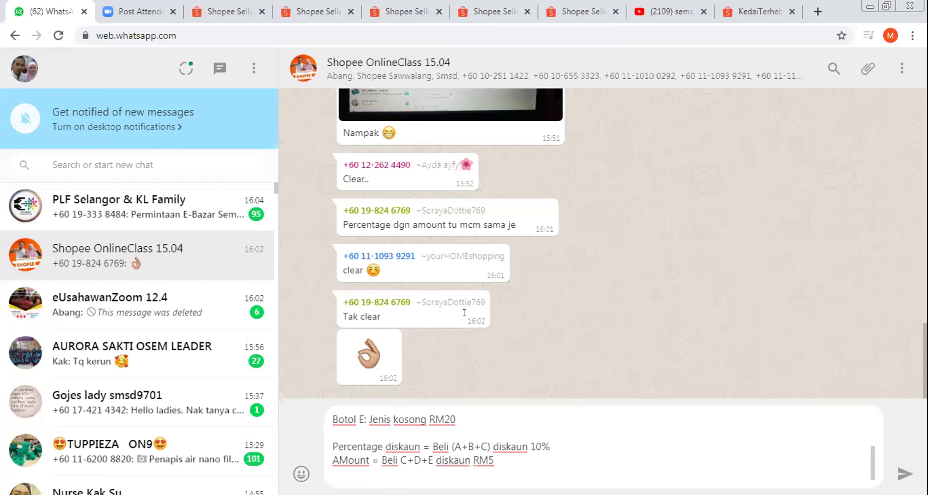
key(ctrl+7)
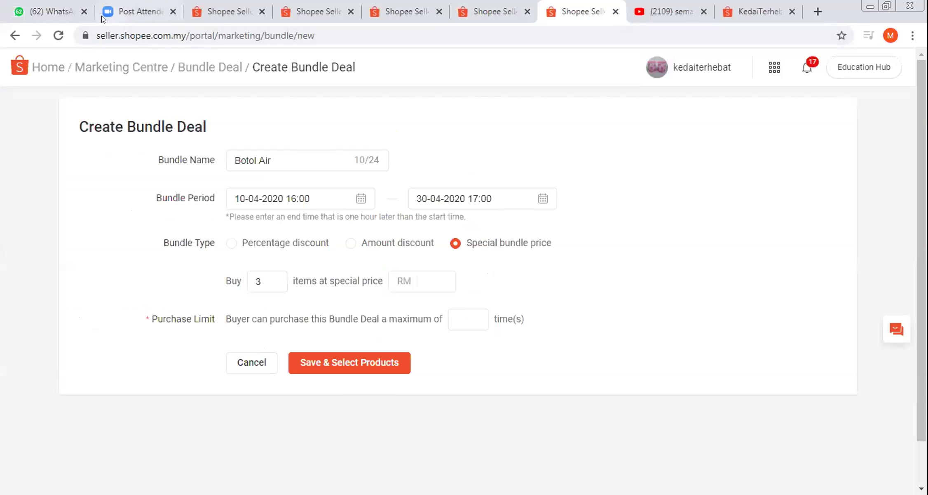
click(49, 11)
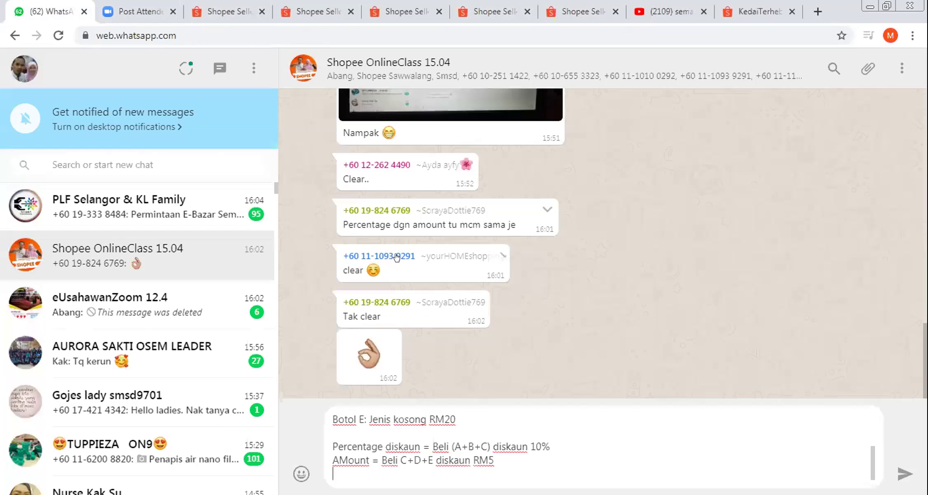
text(Speci)
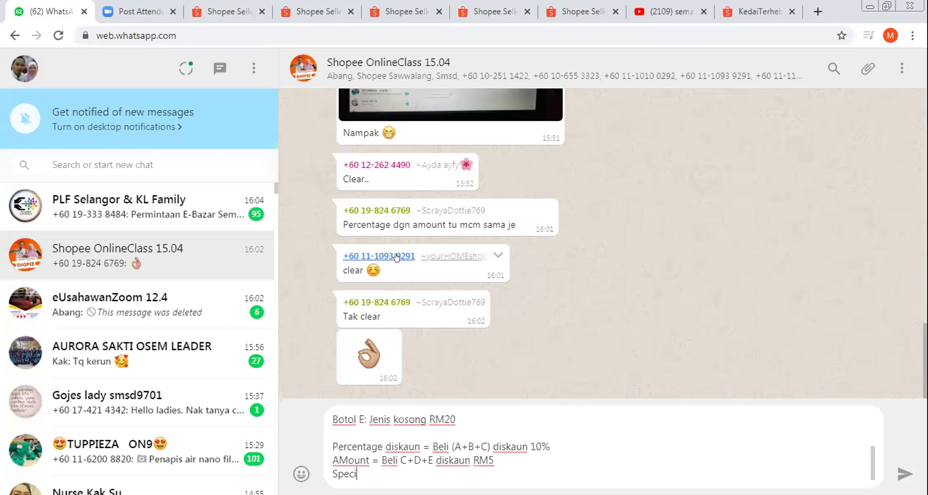
text(al Bundle Price)
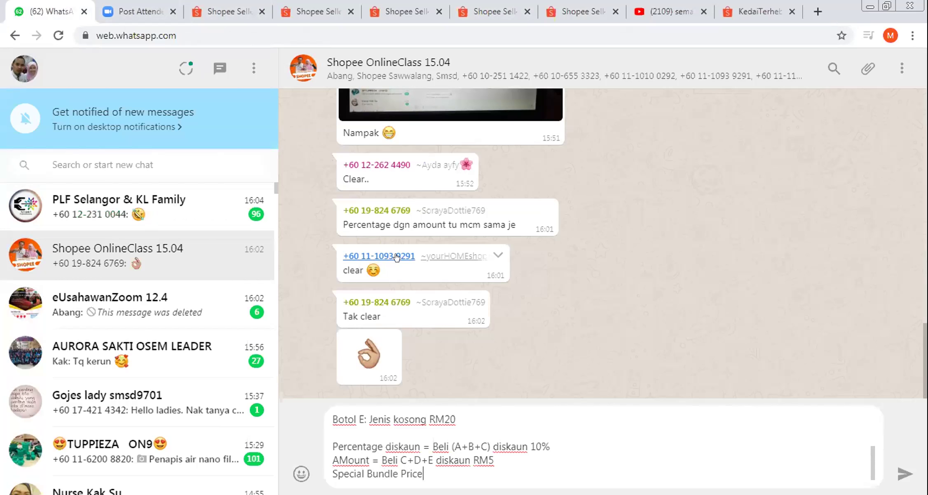
- Complete the special bundle price line with "= A+C+E = RM55" and send the message to the class chat
text( = A+E)
key(BackSpace)
text(C+E =)
scroll(451, 450, up, 3)
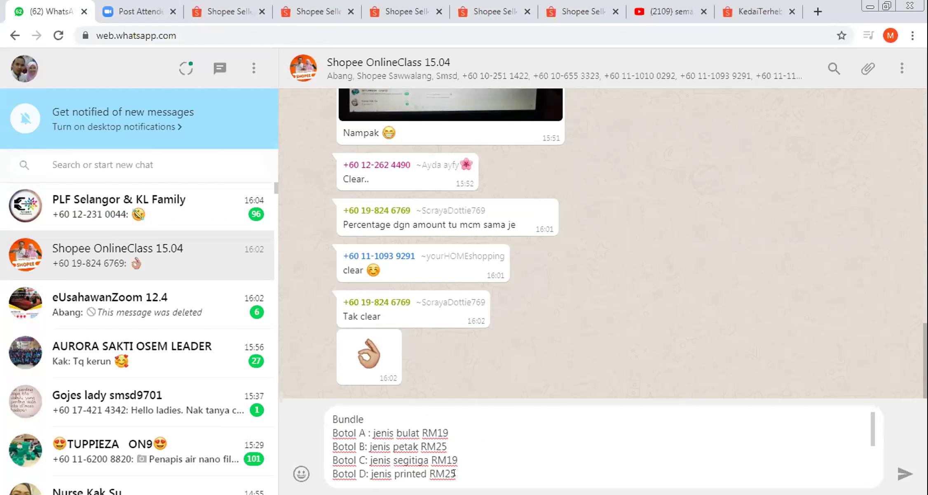
scroll(454, 455, down, 3)
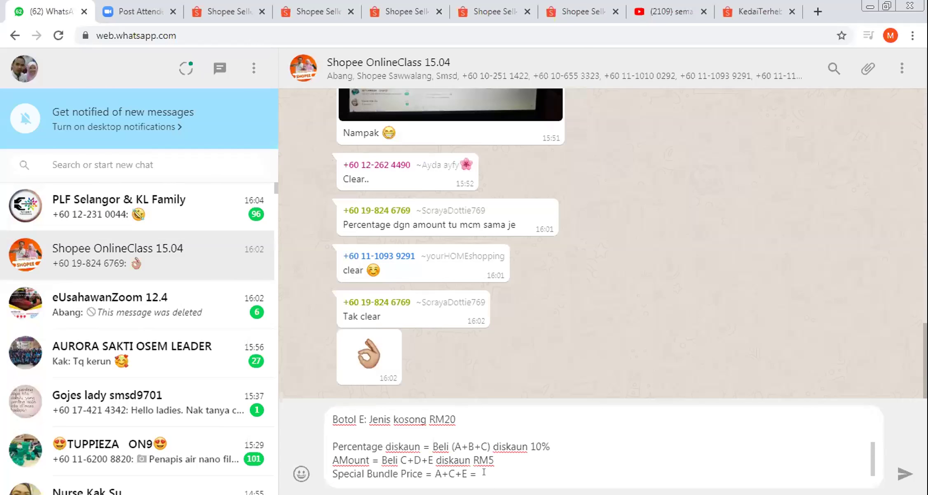
text(RM55)
key(Return)
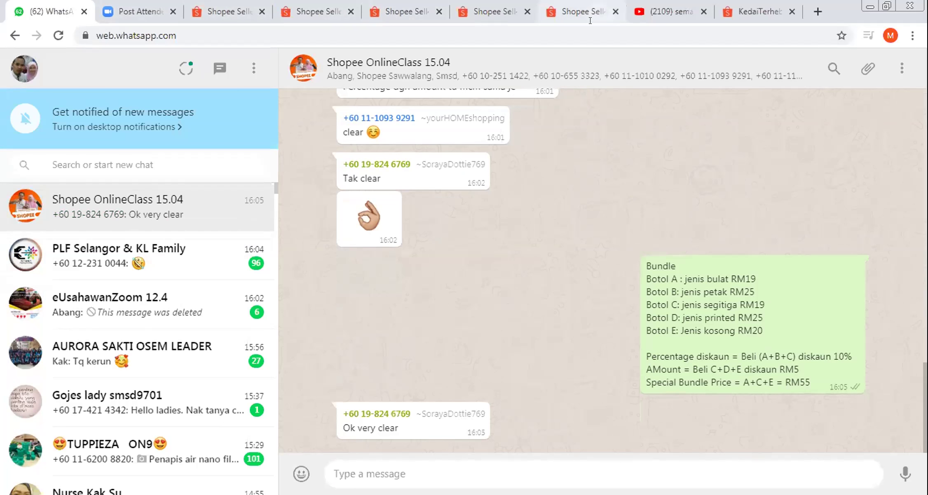
- Switch to the Shopee bundle deal form and set the bundle type to Amount discount with RM 3 off
key(ctrl+7)
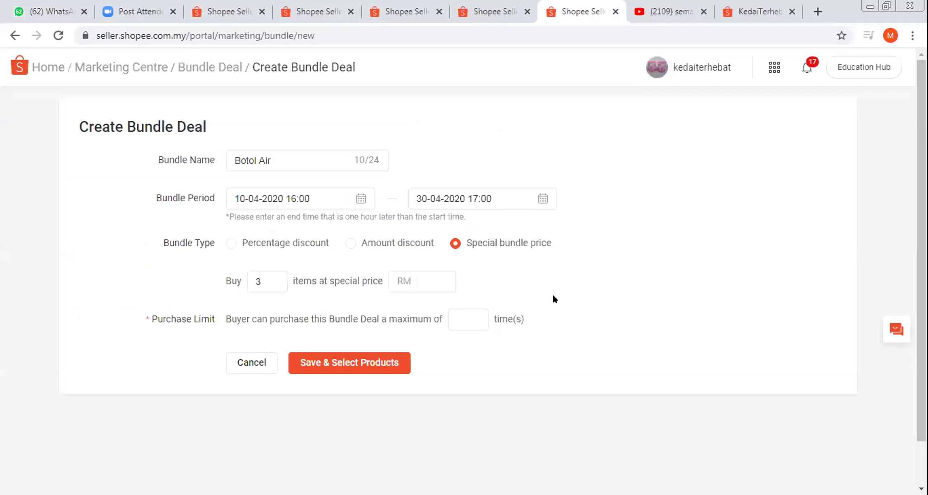
scroll(552, 296, down, 1)
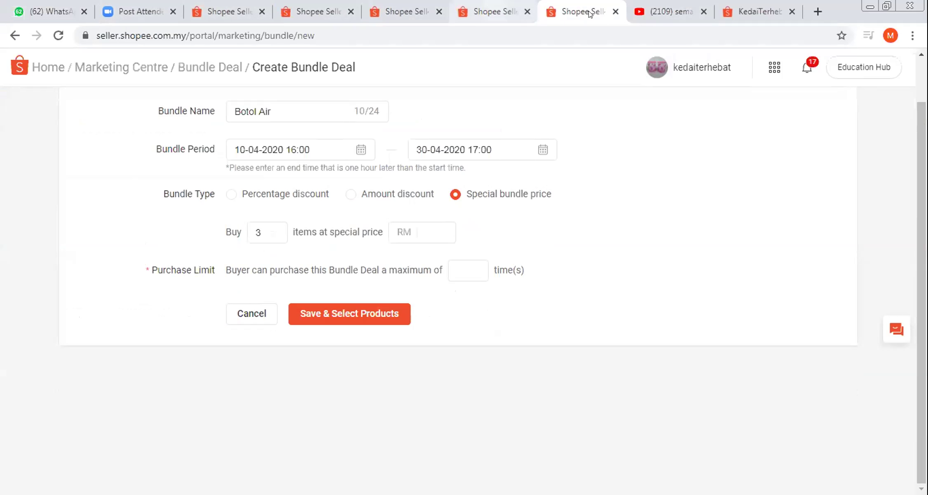
click(491, 11)
key(ctrl+Tab)
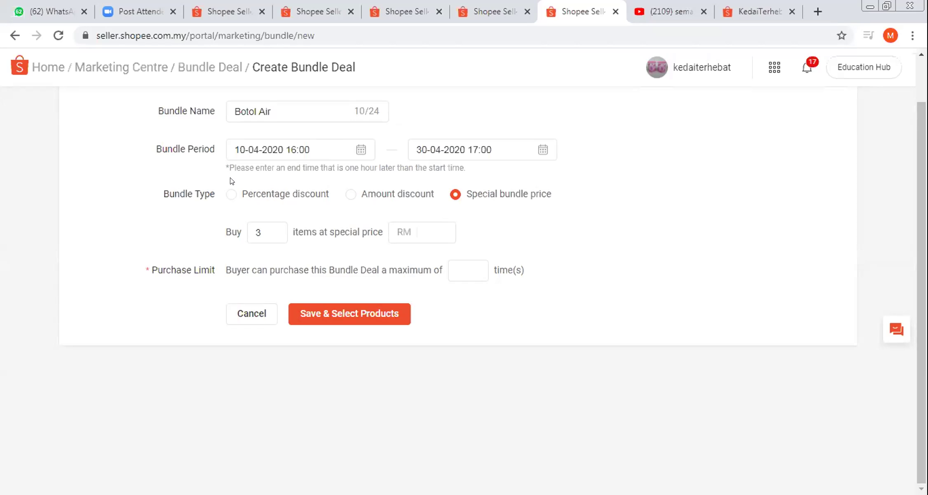
click(351, 193)
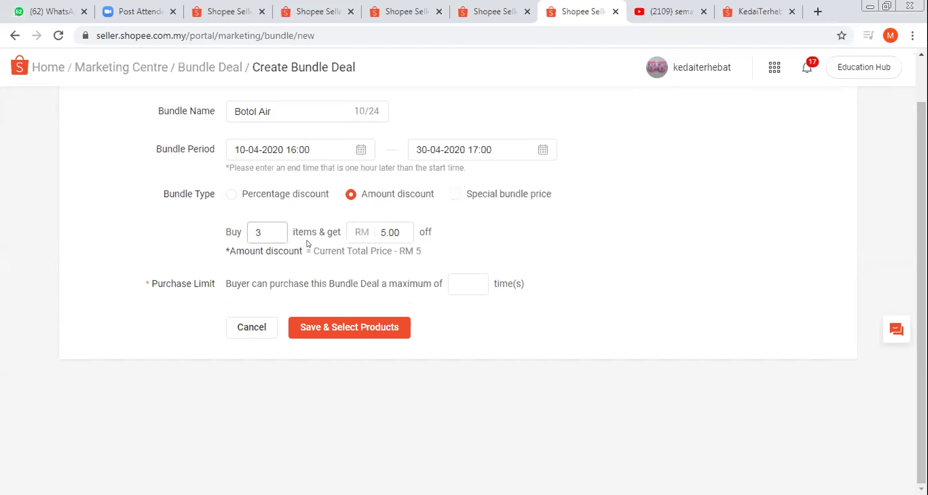
double_click(397, 228)
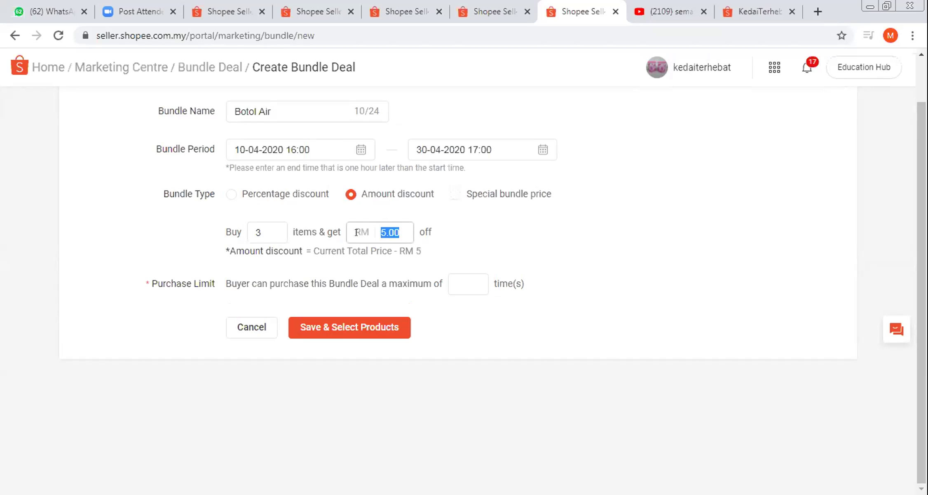
text(3)
- Set the purchase limit to 5 times and try to save the bundle deal
click(460, 276)
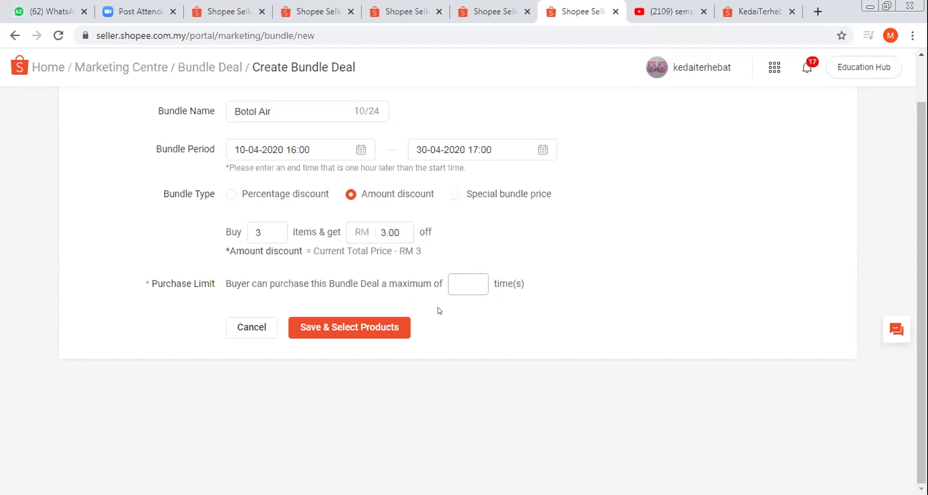
text(5)
click(374, 323)
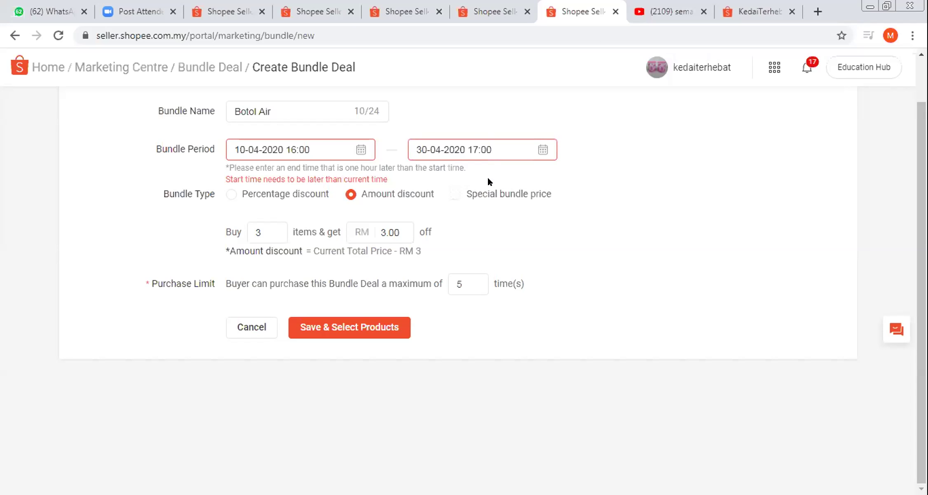
click(542, 150)
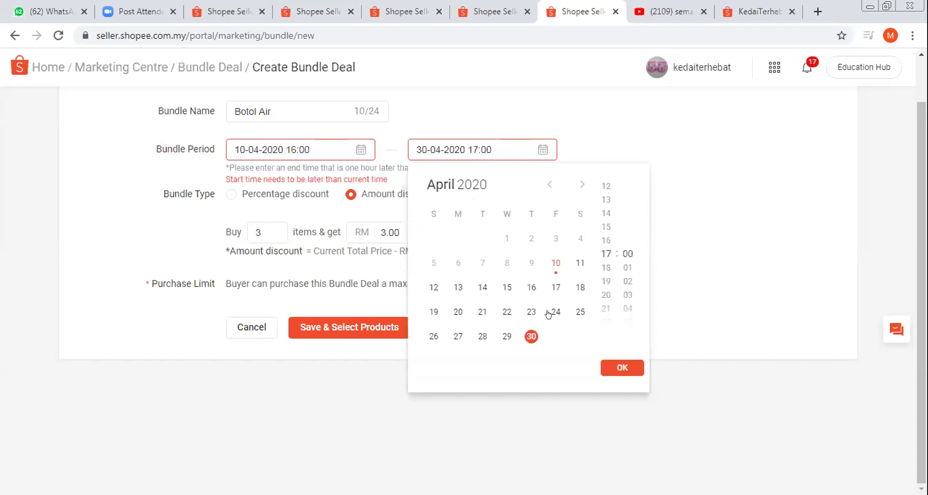
click(356, 157)
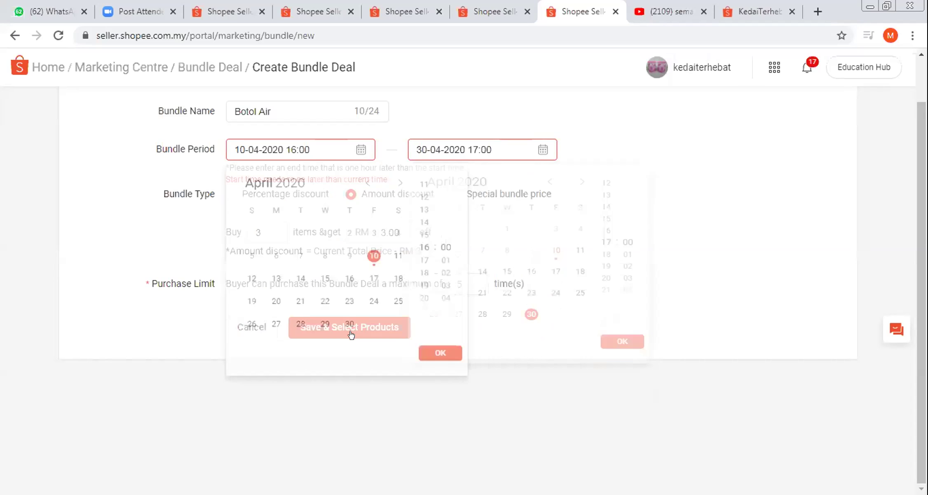
click(437, 367)
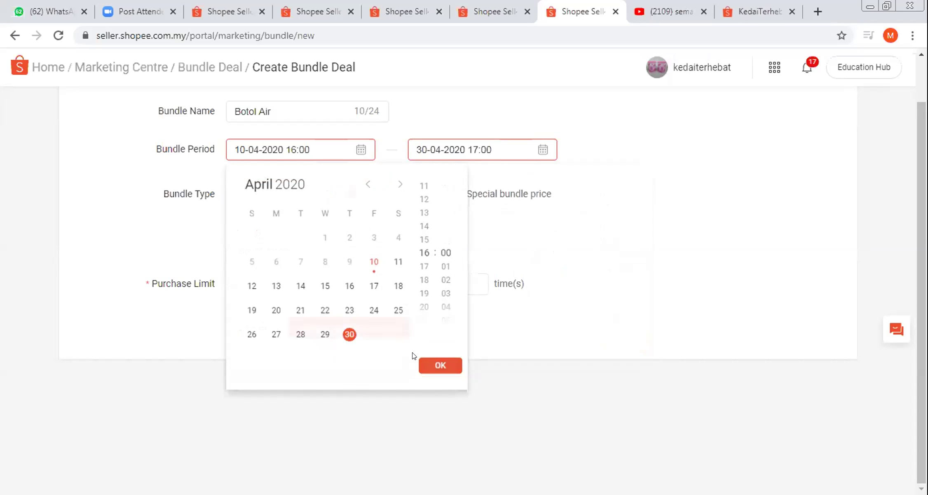
click(371, 327)
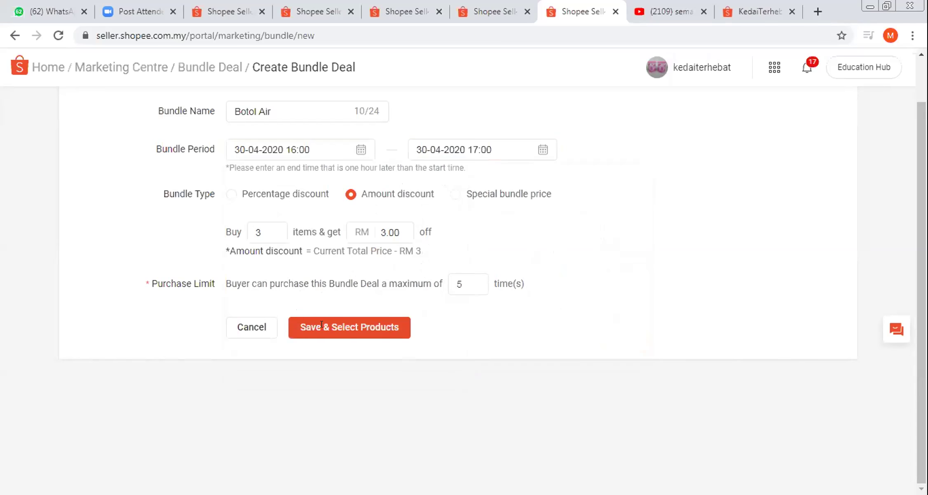
- Start adding products to the bundle and select the Tupperware Brands Mini Stor and CHill Fresh Pour items
scroll(398, 320, down, 1)
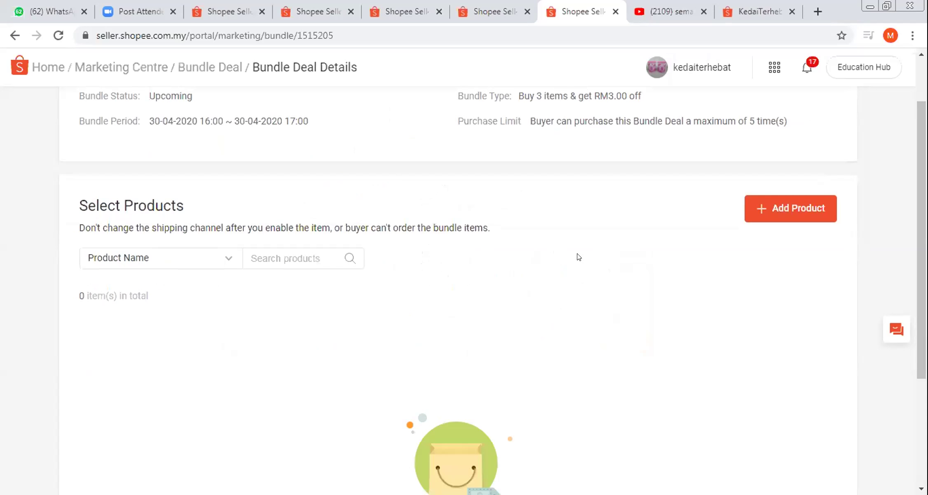
click(773, 200)
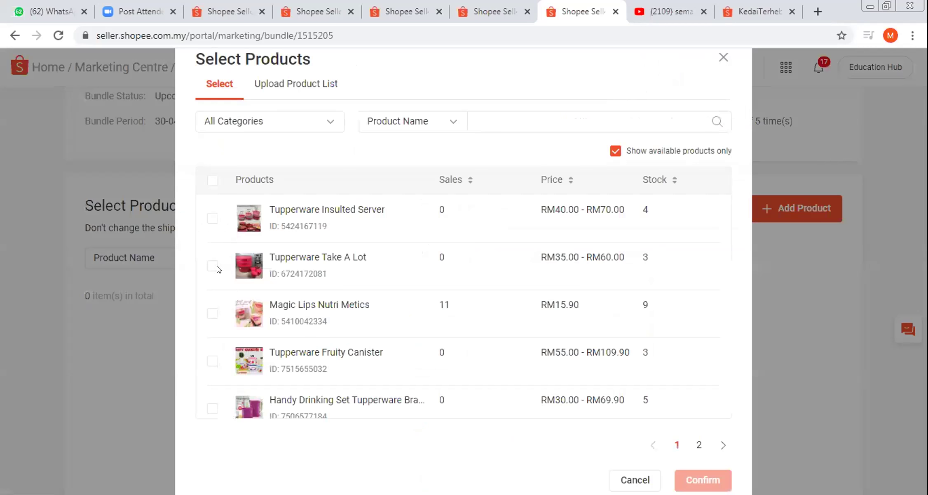
scroll(215, 300, down, 5)
click(210, 320)
click(212, 350)
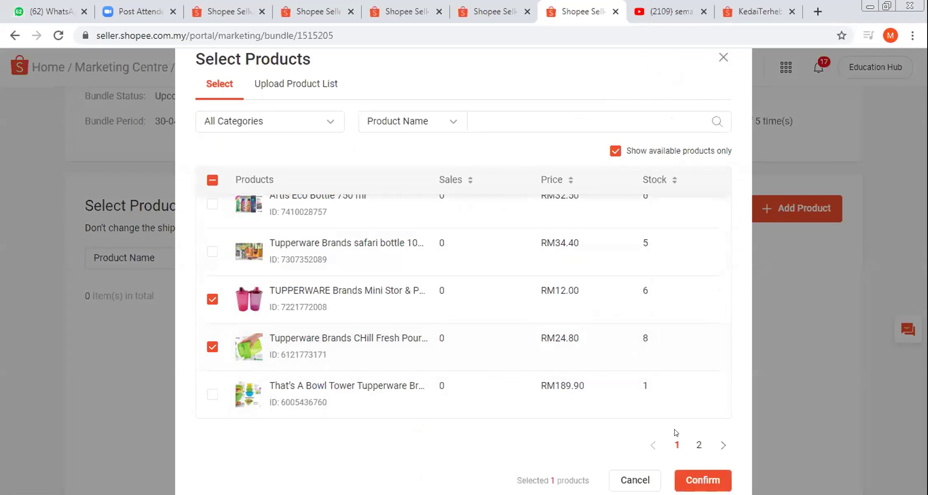
- Select the Tupperware Triangle Eco Bottle on the second page of the product list
click(698, 447)
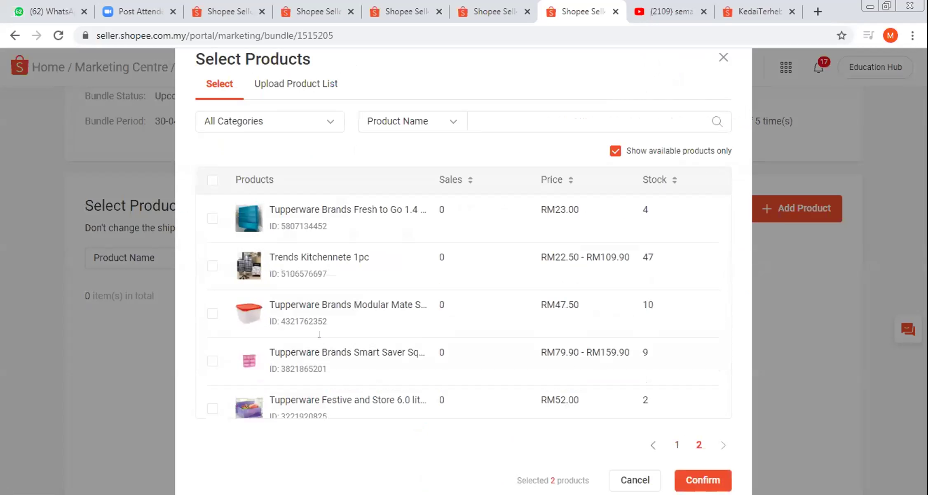
scroll(320, 339, down, 2)
scroll(215, 394, down, 5)
click(213, 395)
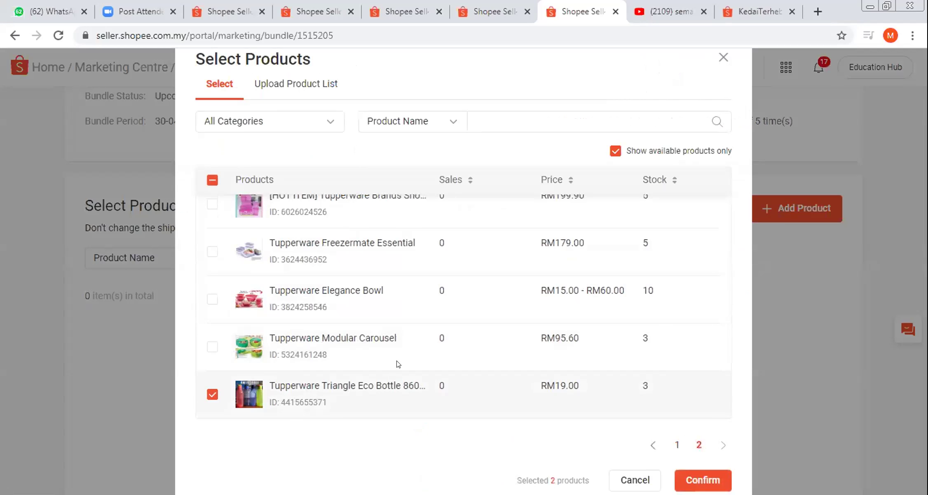
scroll(404, 362, up, 5)
scroll(405, 363, up, 1)
scroll(412, 373, down, 4)
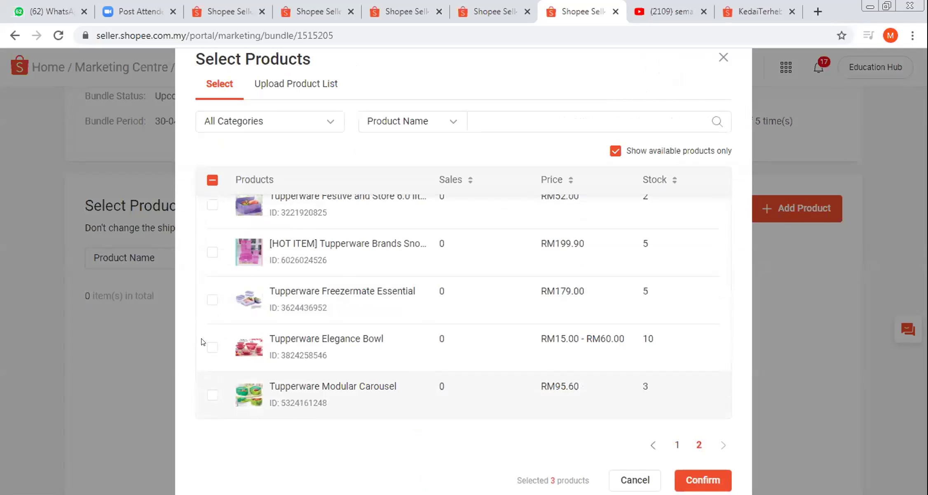
scroll(208, 344, down, 1)
click(213, 252)
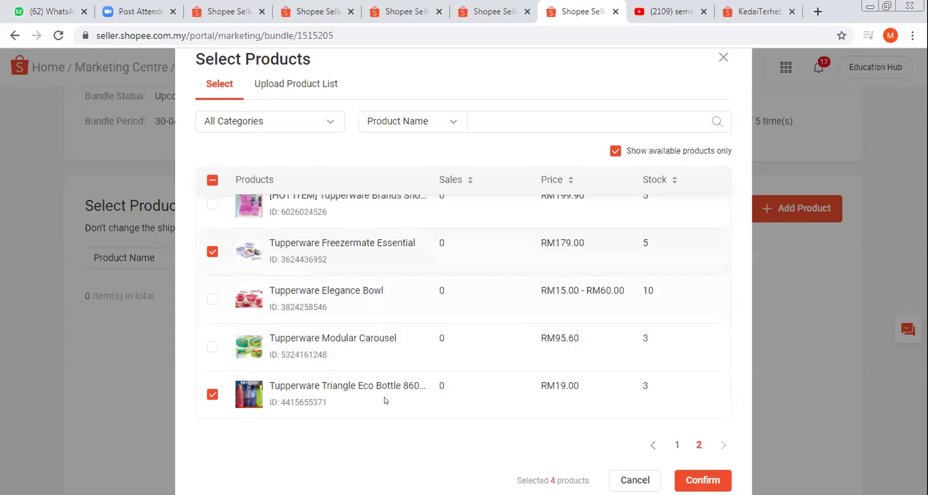
- Select the Tupperware Brands Fresh to Go 1.4 item for the bundle
scroll(404, 391, up, 4)
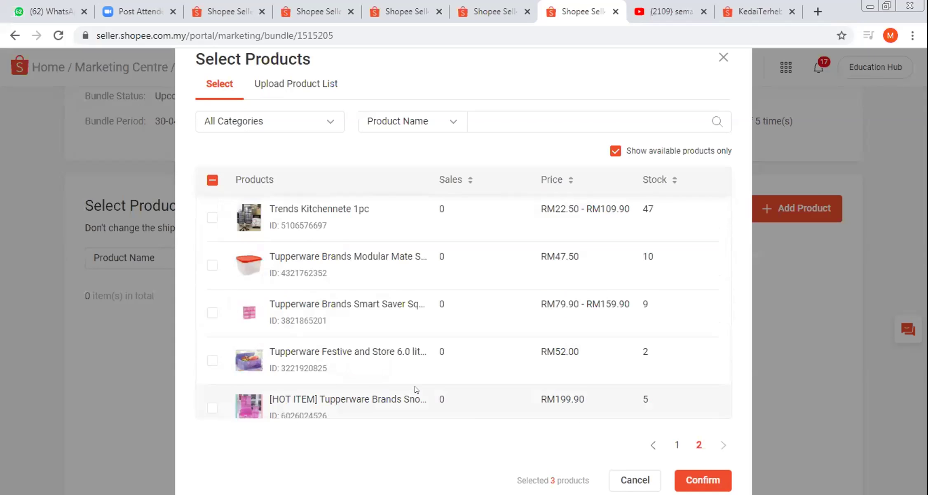
scroll(416, 389, up, 1)
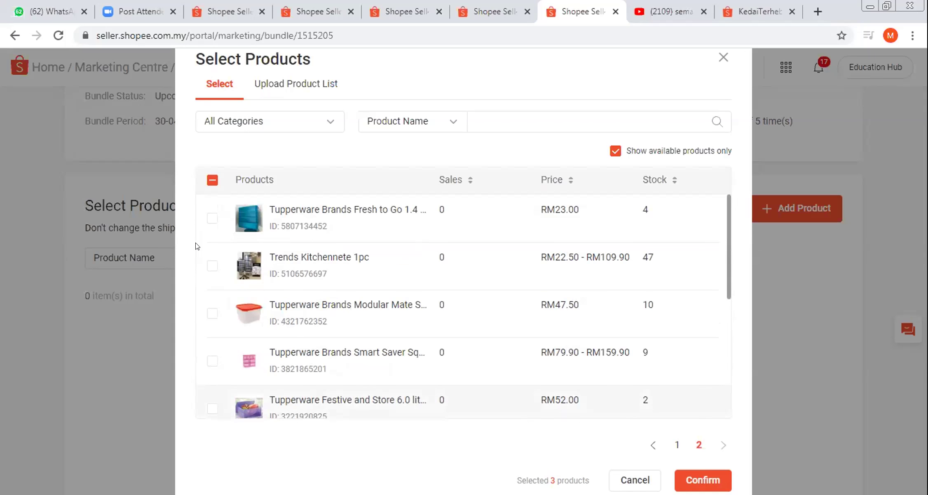
click(298, 243)
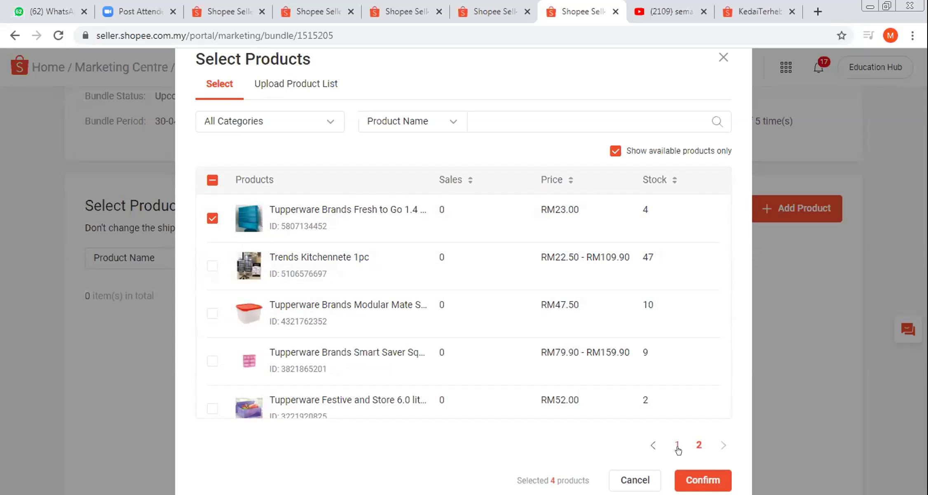
- Select Artis Eco Bottle 750 ml and the Tupperware Brands safari bottle on the first page, and confirm the product selection
click(677, 445)
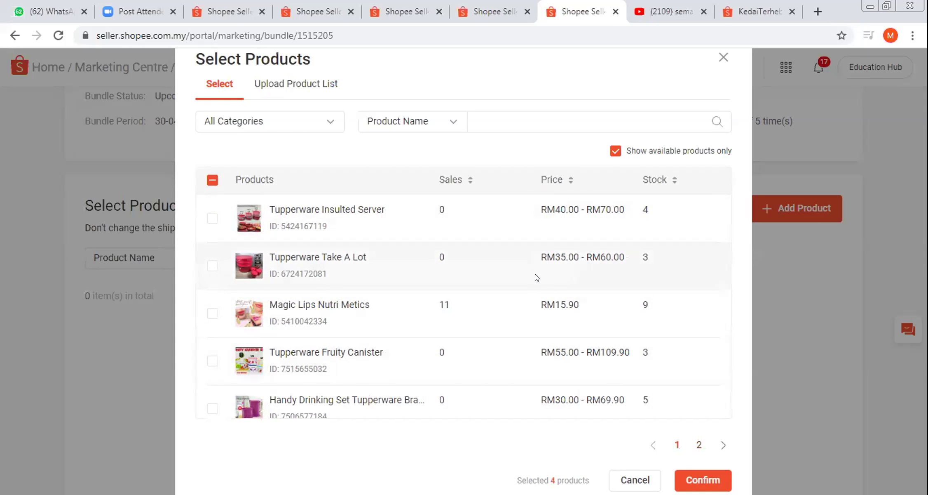
scroll(535, 312, down, 2)
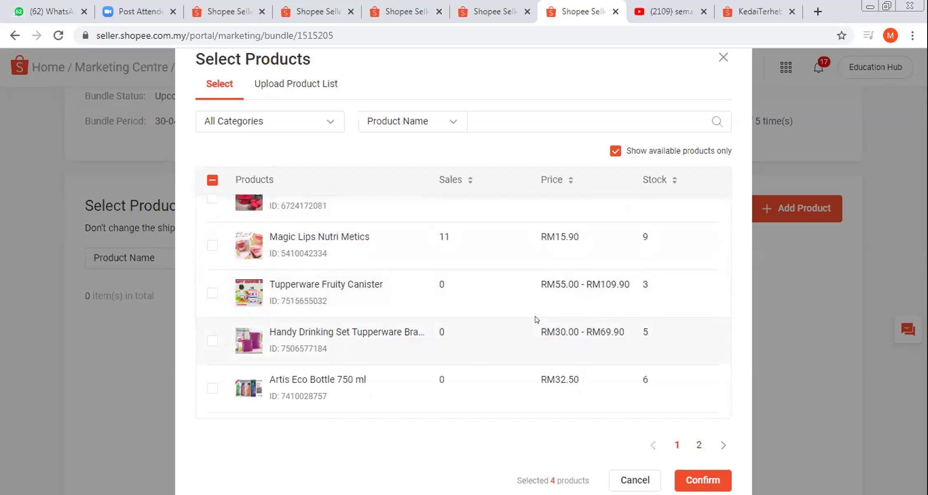
scroll(534, 319, down, 2)
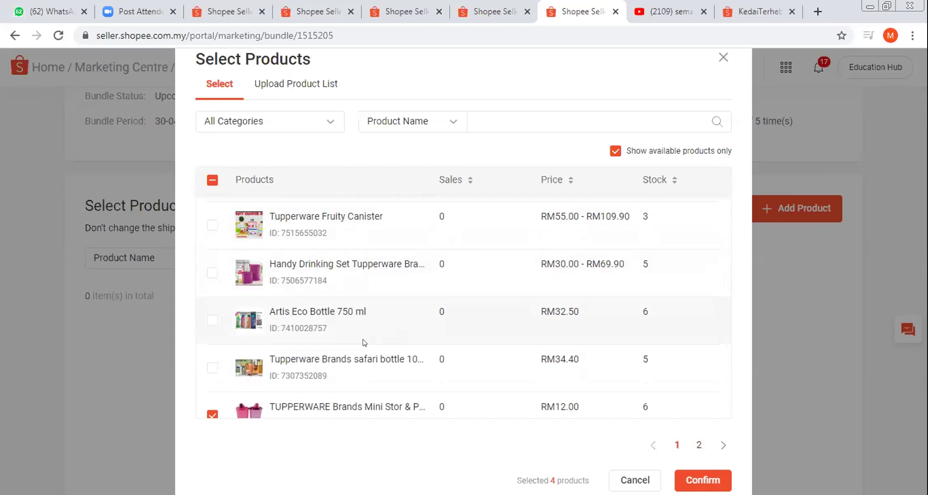
click(213, 320)
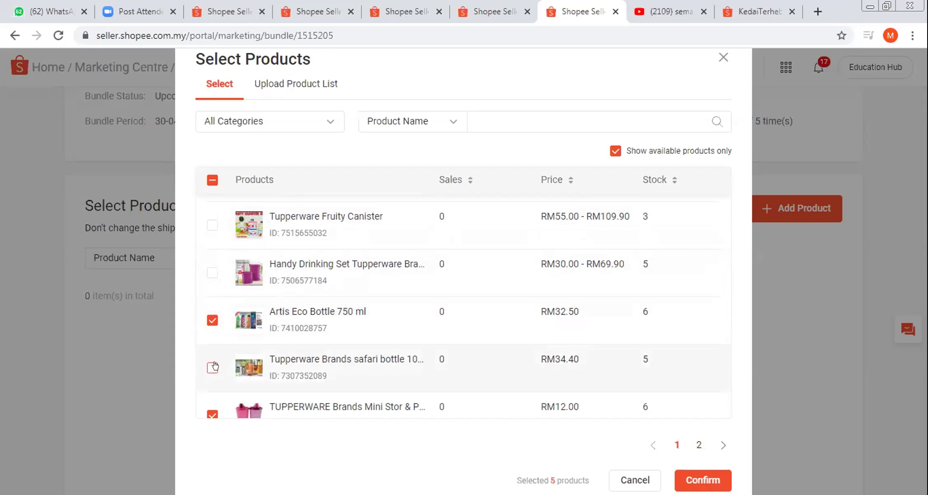
click(213, 367)
scroll(212, 367, down, 2)
scroll(223, 297, down, 1)
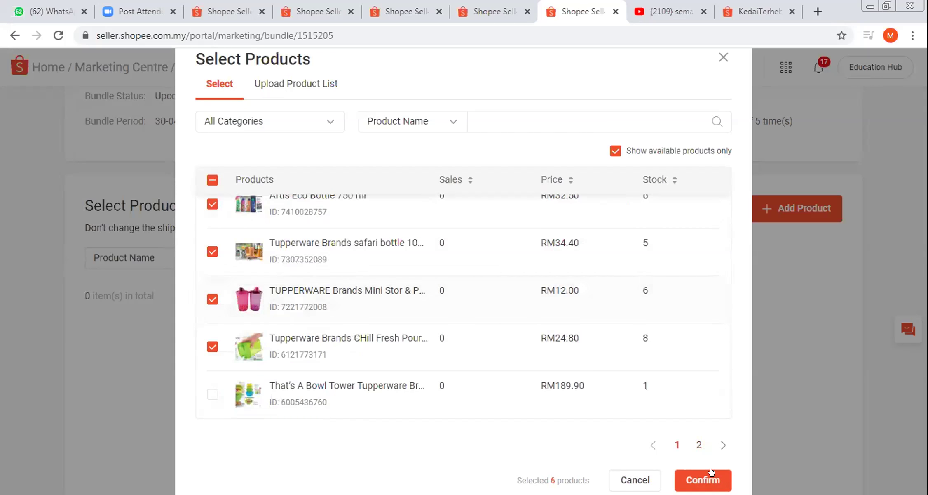
click(708, 481)
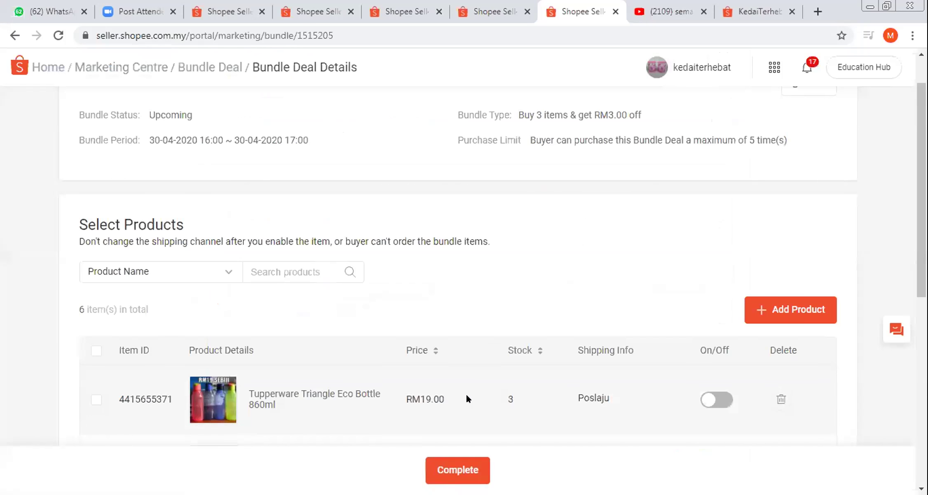
- Enable all six products in the Botol Air bundle deal
scroll(465, 396, down, 3)
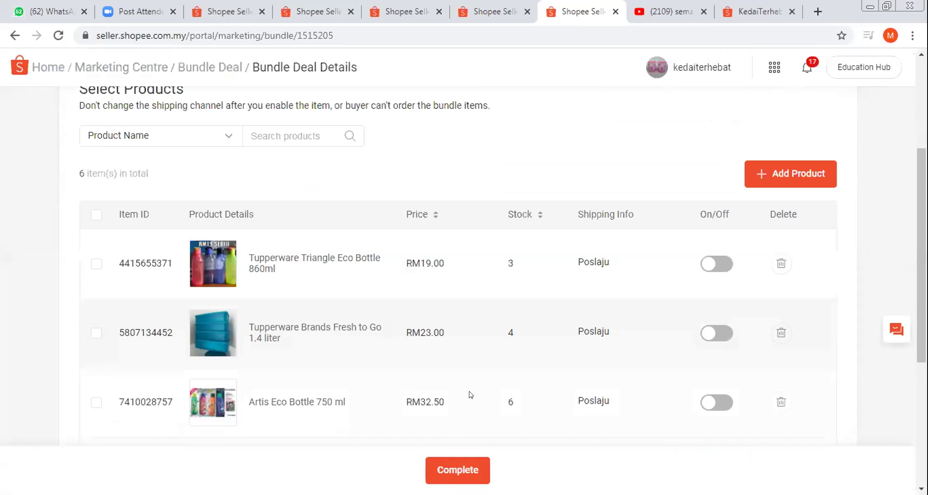
scroll(474, 394, down, 5)
scroll(717, 284, up, 4)
scroll(719, 281, up, 2)
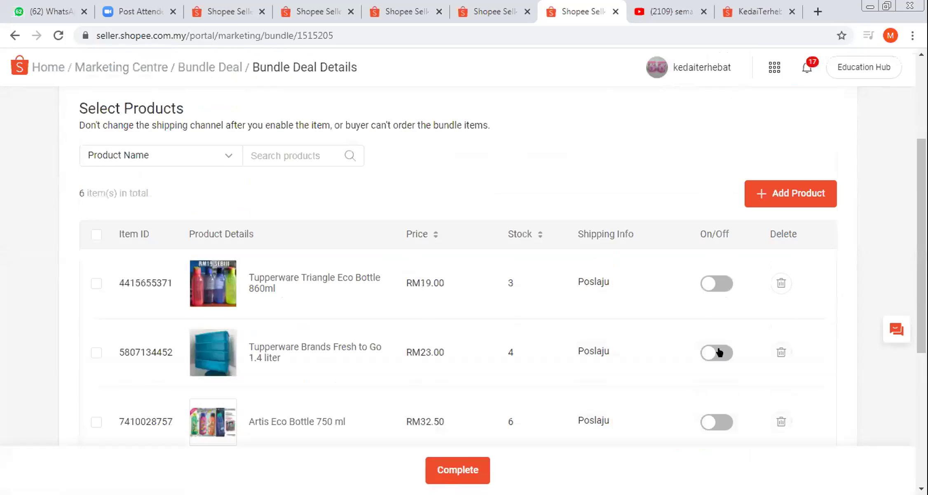
click(719, 352)
click(715, 421)
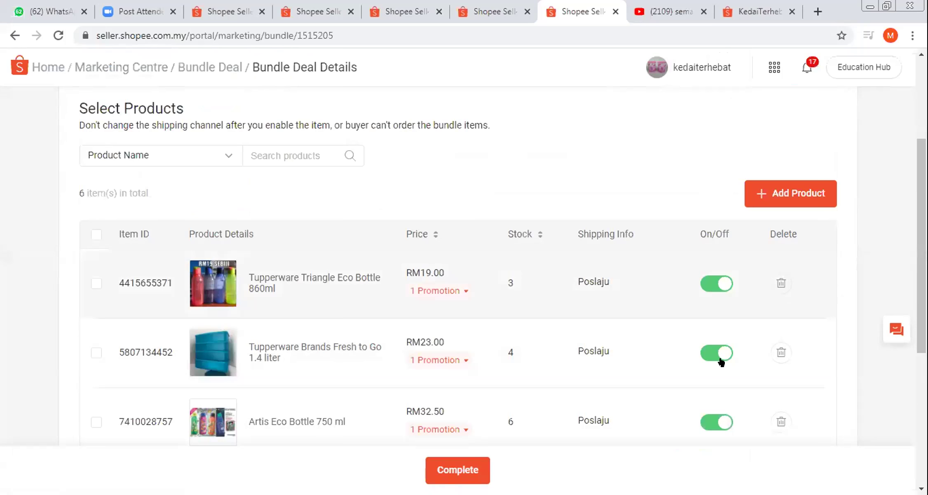
scroll(716, 410, down, 3)
click(718, 423)
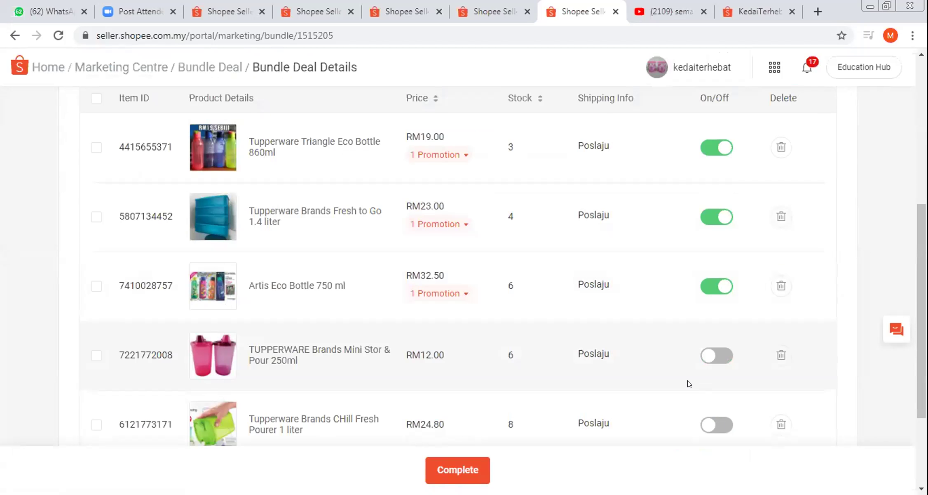
click(710, 355)
scroll(701, 366, down, 3)
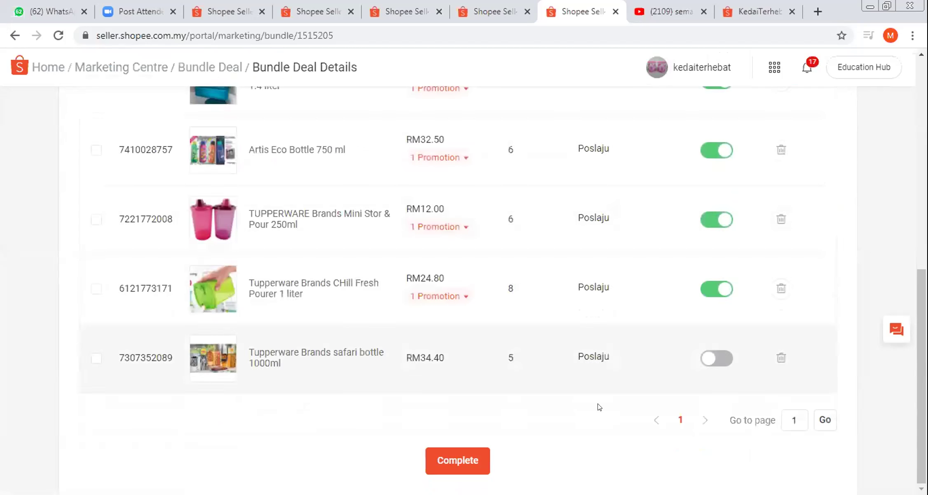
scroll(481, 439, up, 1)
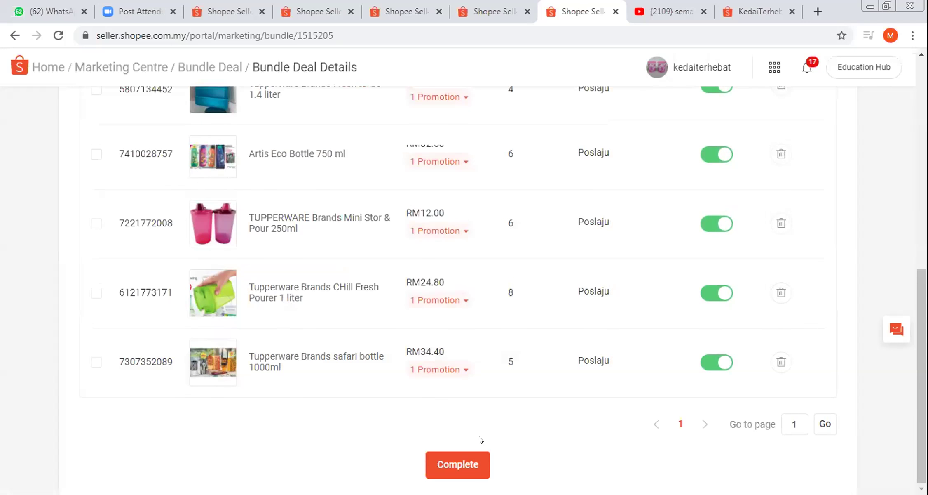
- Review the Botol Air bundle details and its product list, and complete the bundle deal
scroll(480, 439, up, 2)
scroll(396, 406, up, 7)
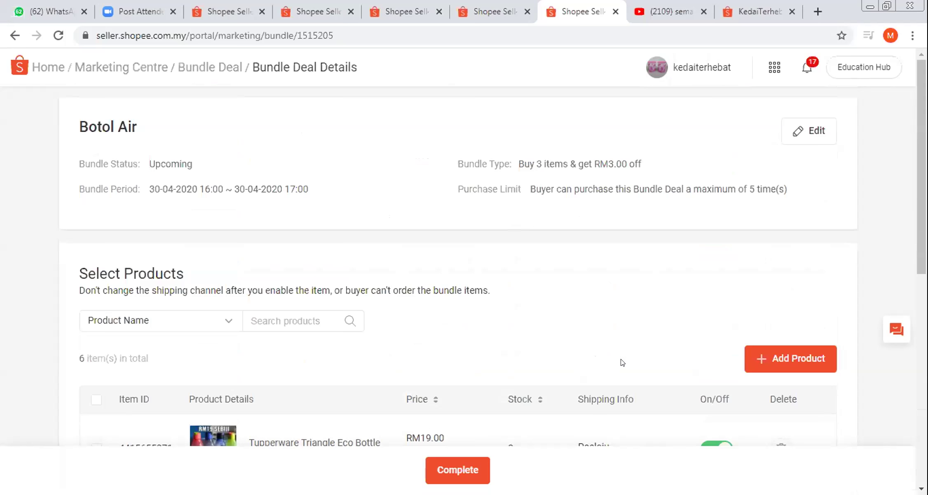
scroll(620, 360, down, 3)
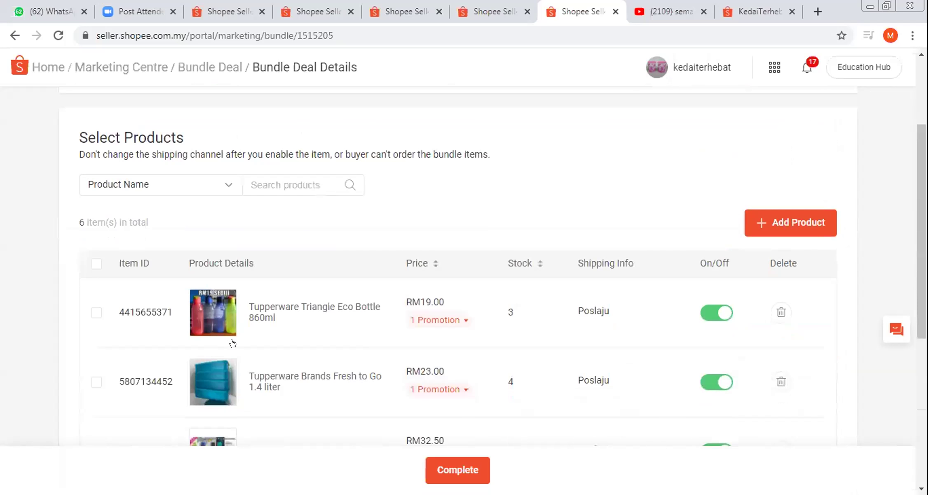
scroll(188, 374, down, 7)
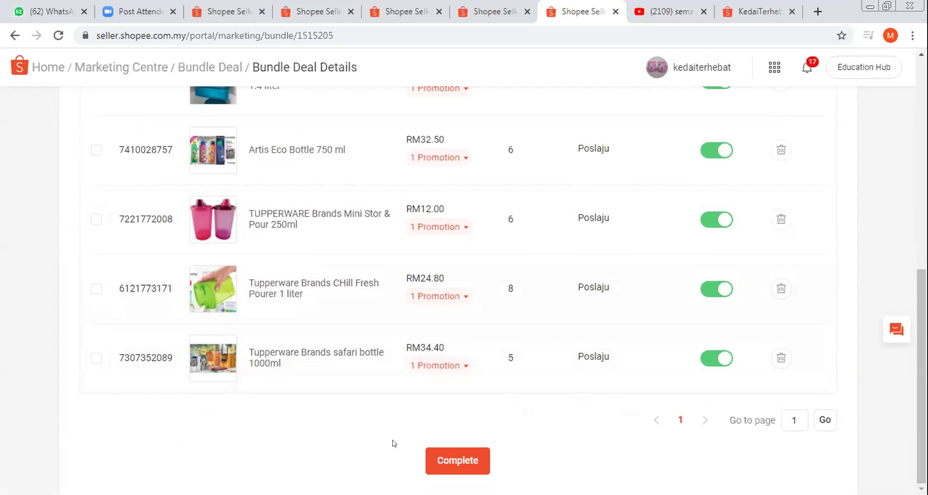
click(461, 462)
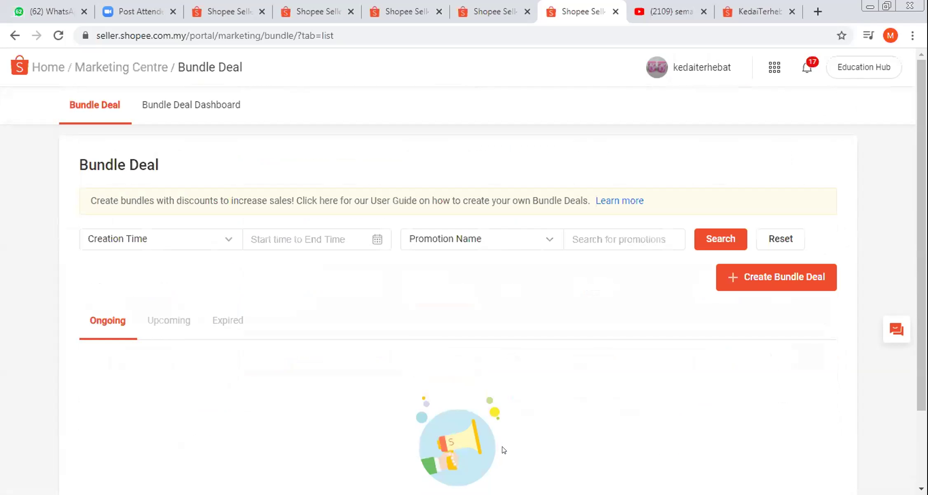
- View the upcoming bundle deals and check the new messages in the Shopee OnlineClass 15.04 WhatsApp chat
scroll(491, 449, down, 2)
click(172, 233)
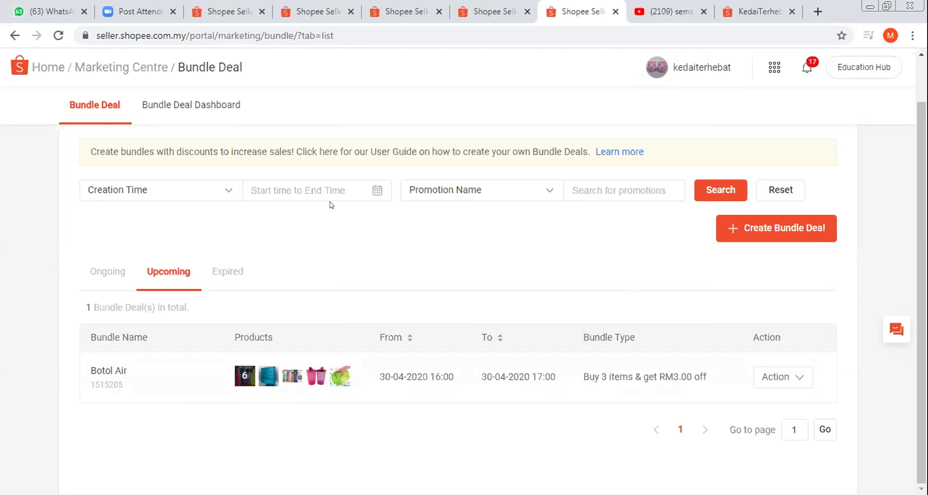
click(45, 11)
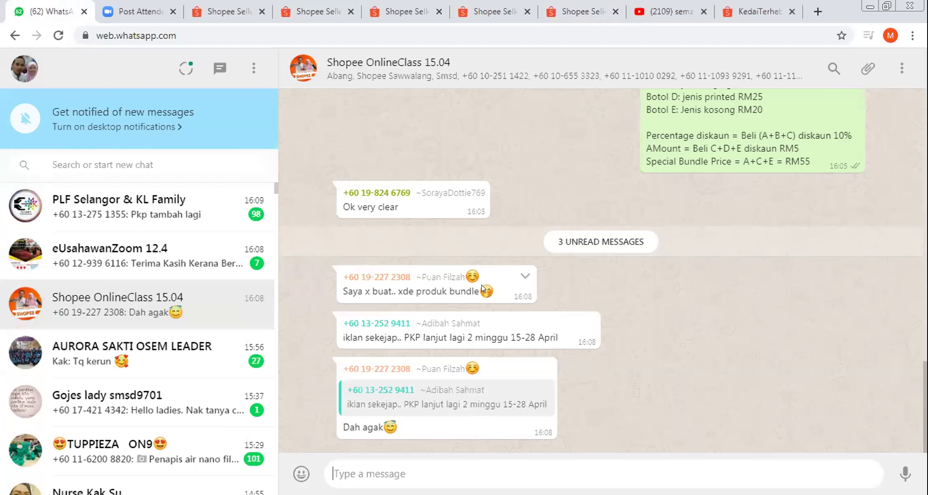
click(591, 9)
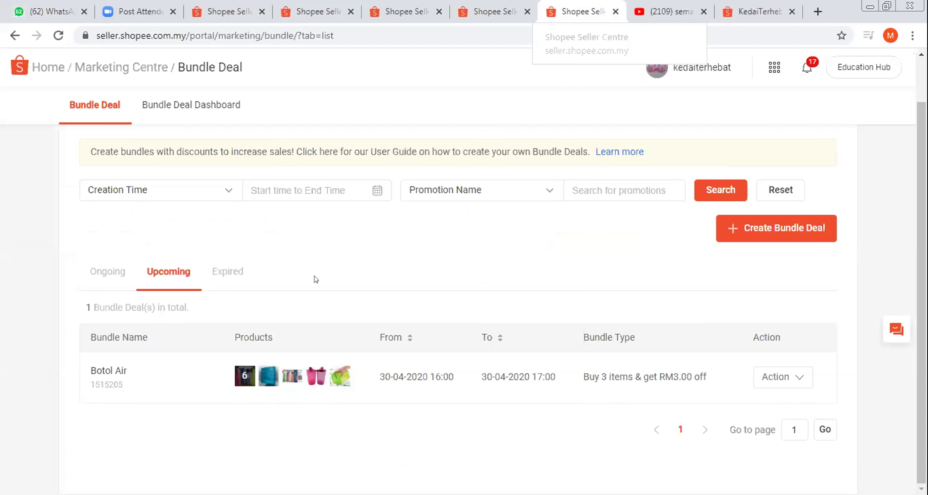
- Go to the Add-on Deal tool in the Marketing Centre and start creating a new add-on deal
click(148, 62)
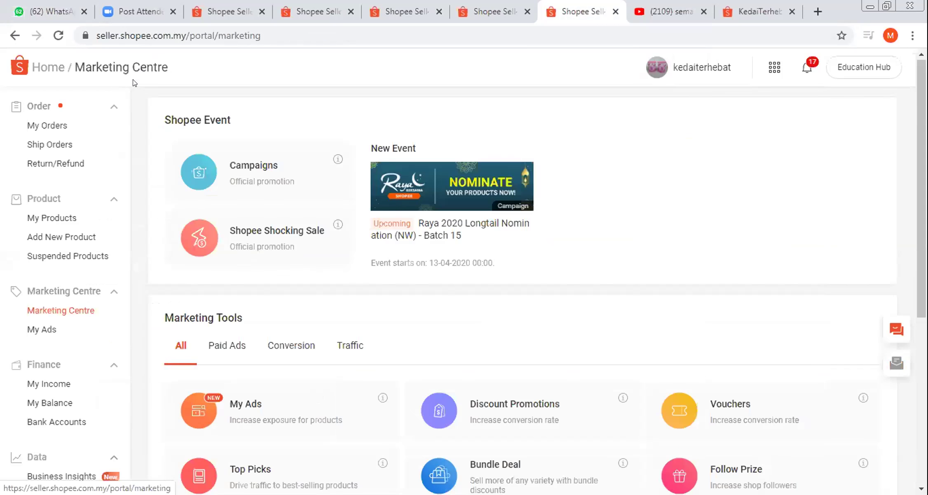
scroll(607, 273, down, 3)
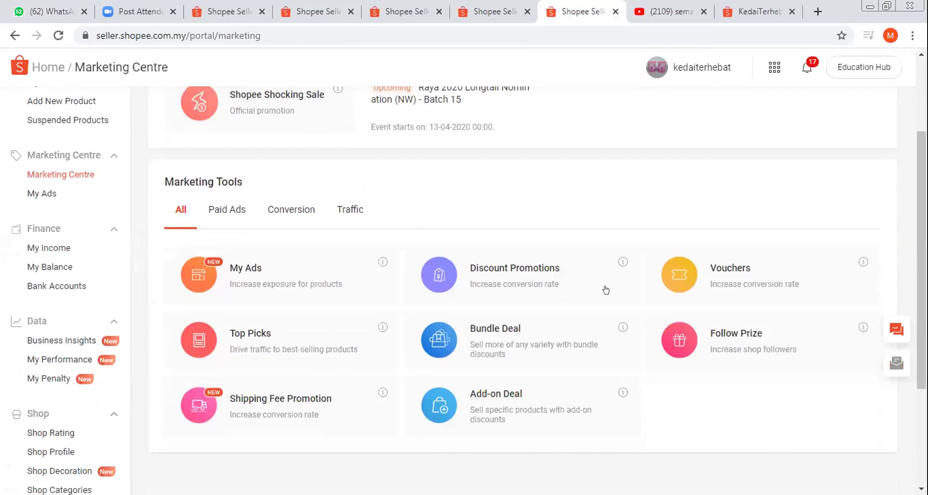
scroll(605, 288, down, 2)
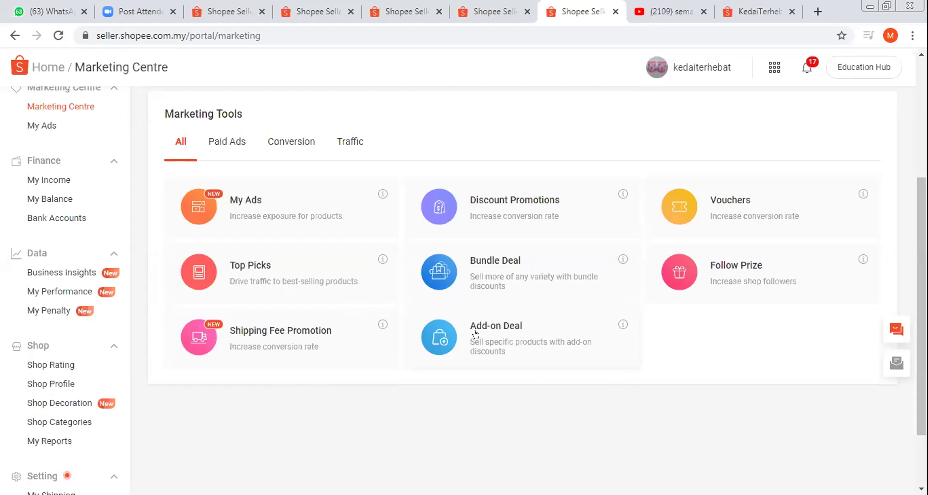
click(492, 340)
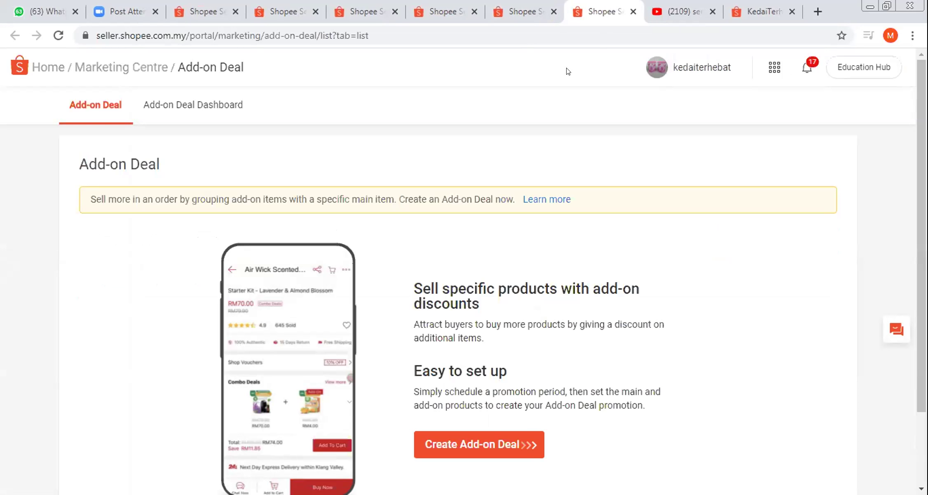
scroll(568, 342, down, 3)
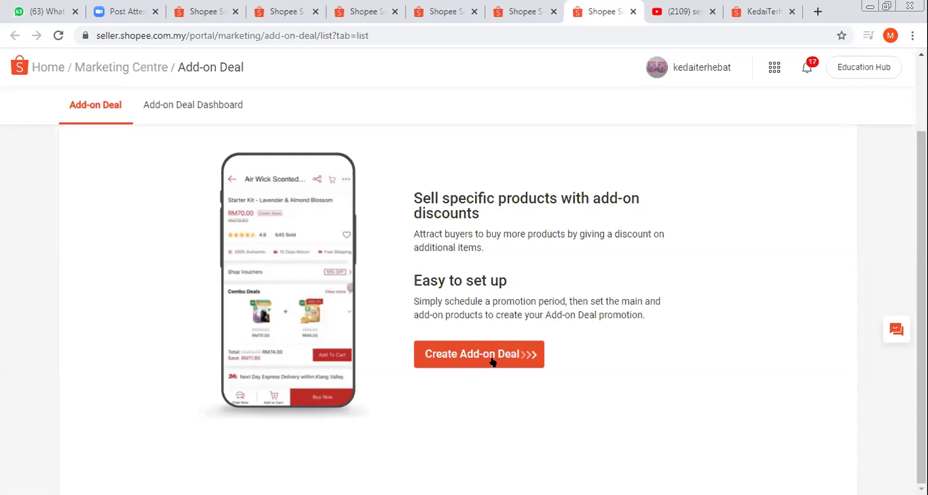
click(503, 352)
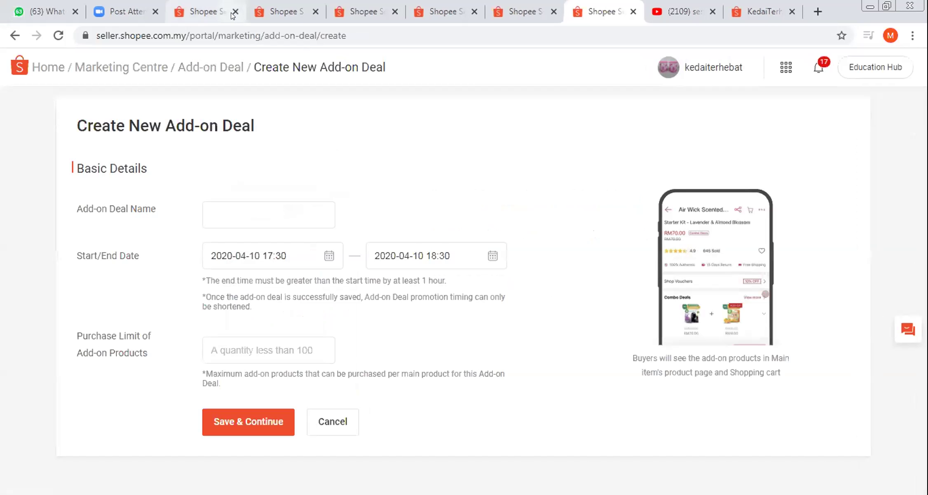
- Close the surplus Shopee Seller Centre browser tabs and keep the new add-on deal form open
click(233, 15)
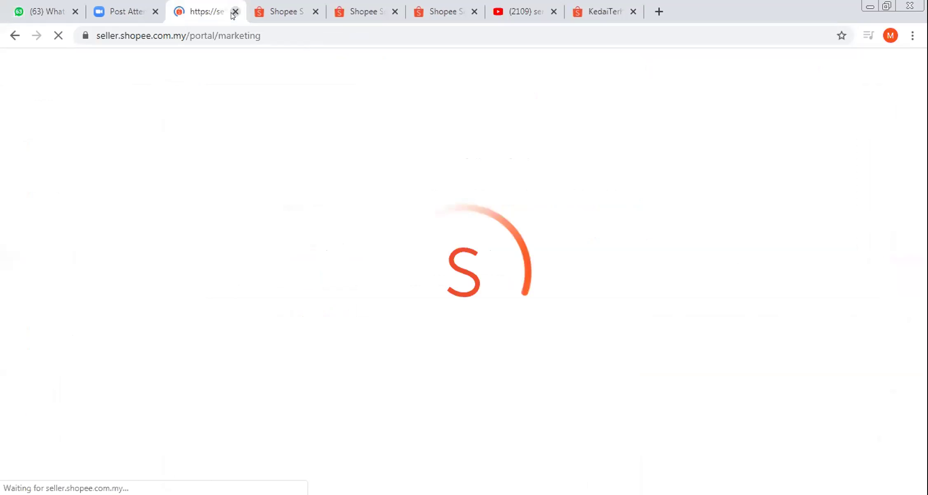
click(233, 16)
click(233, 15)
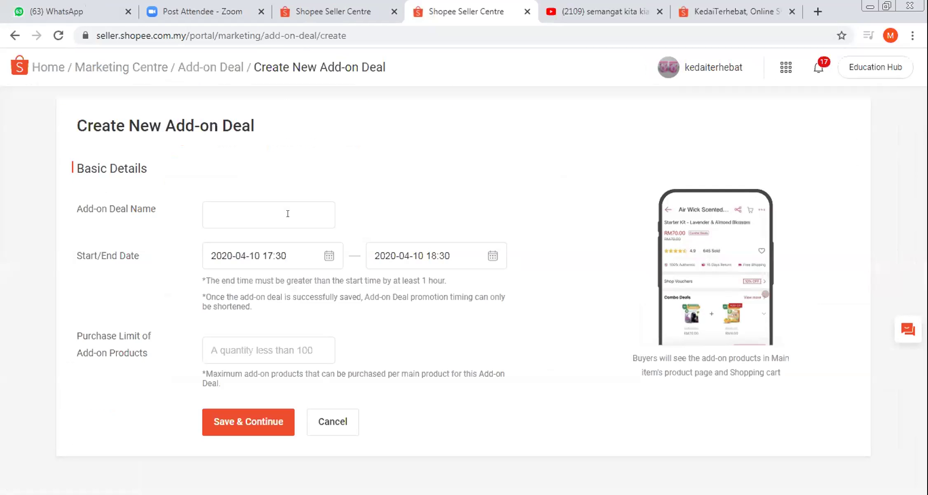
click(288, 213)
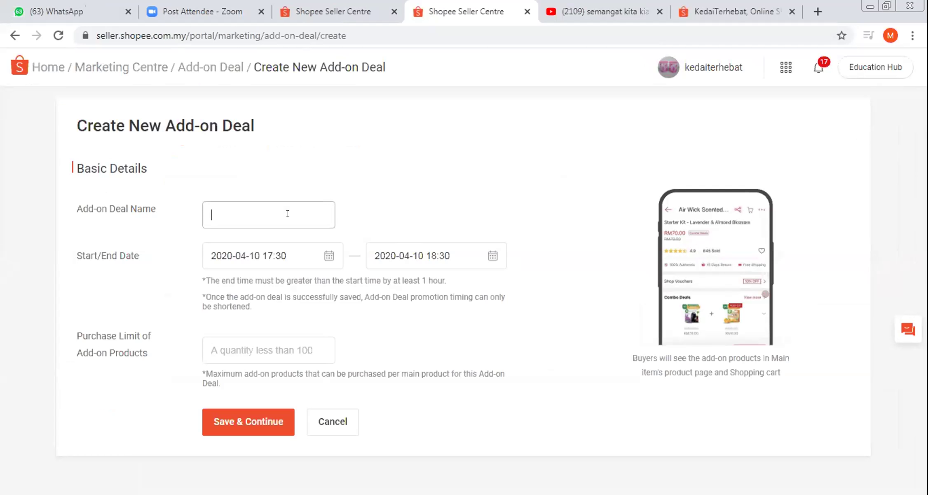
text(Lunch Set)
click(491, 253)
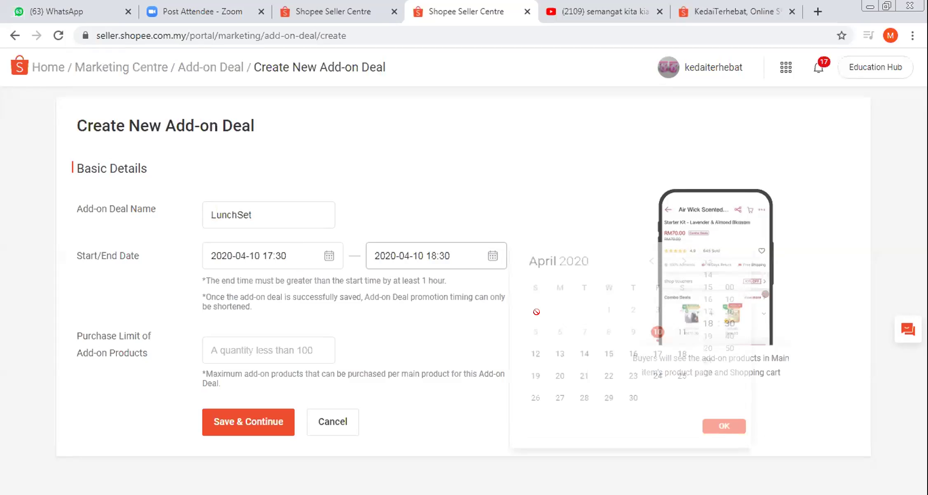
click(634, 415)
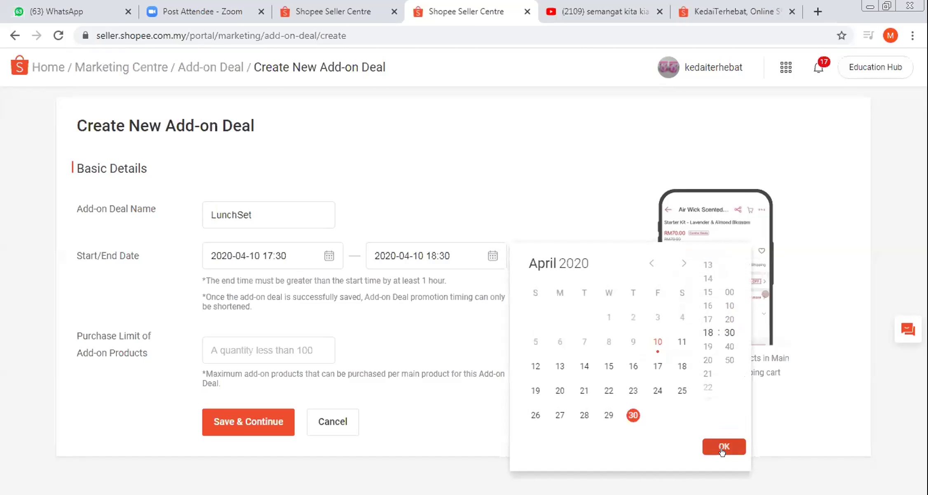
click(721, 445)
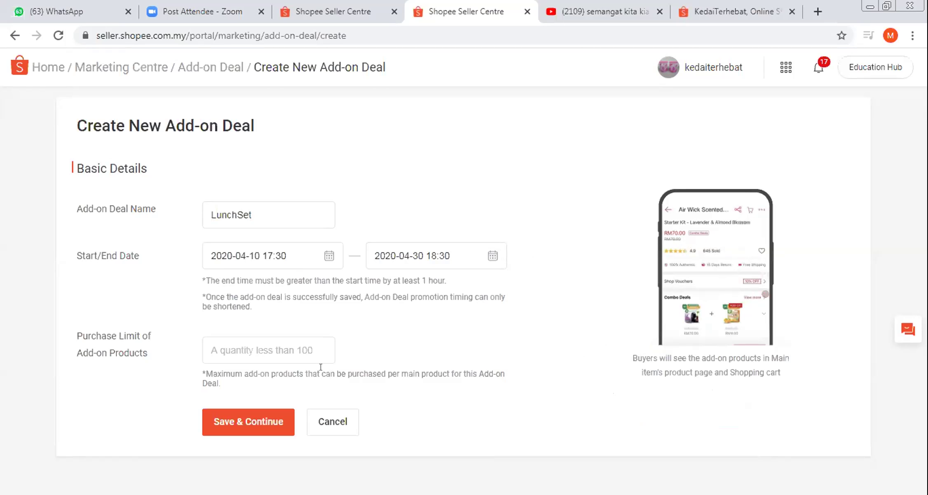
- Set the purchase limit of add-on products to 5, and save the basic details to continue
click(291, 347)
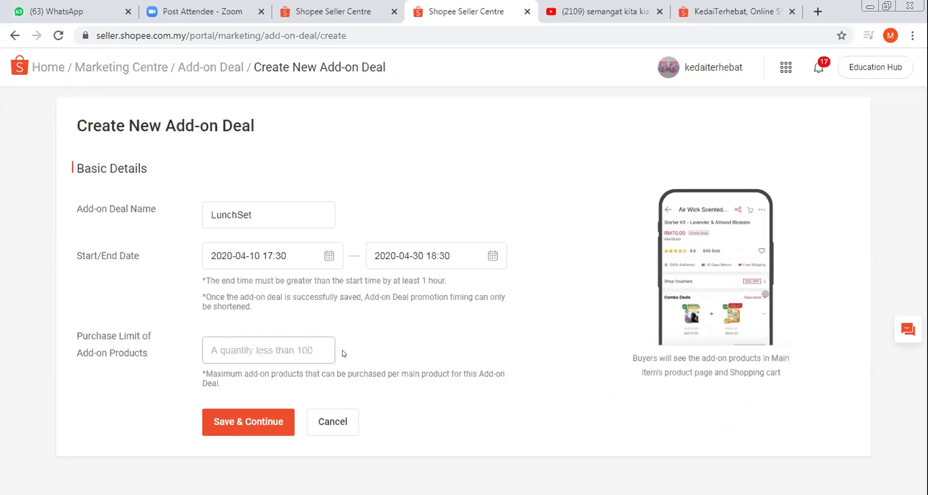
text(5)
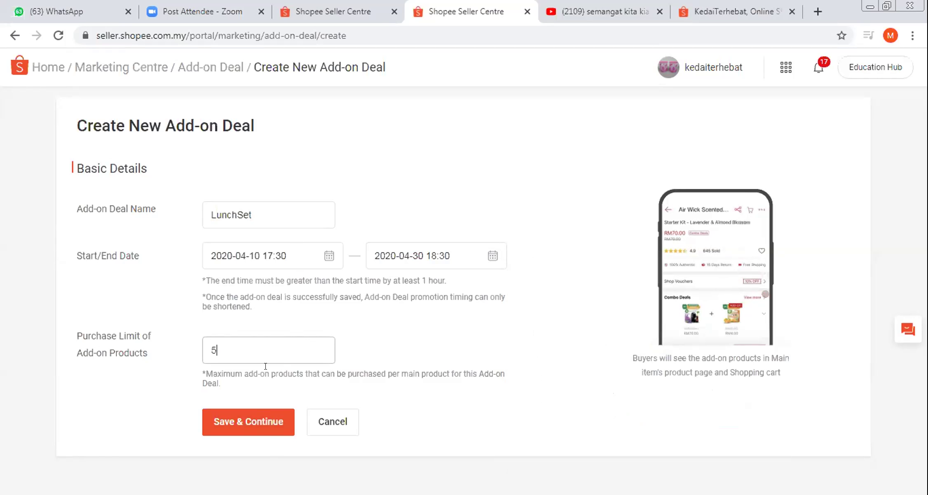
click(270, 427)
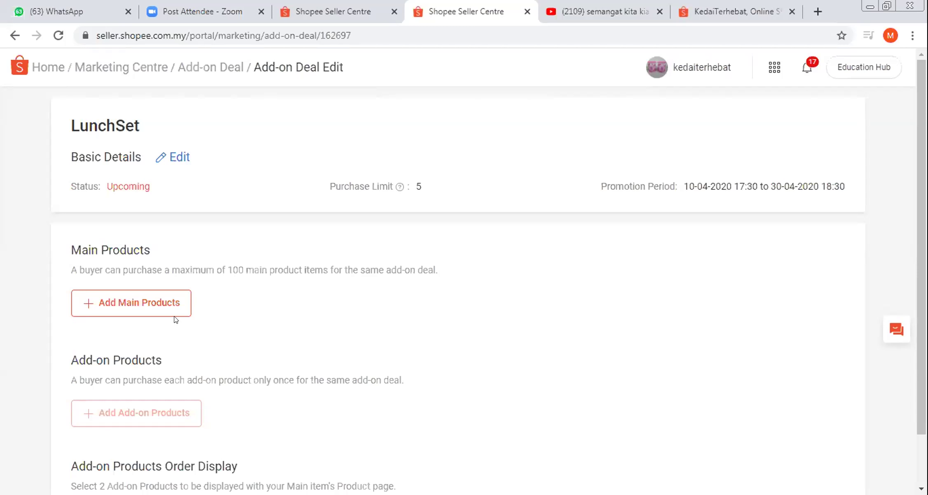
- Try adding the Tupperware Fruity Canister as a main product of the LunchSet add-on deal
click(165, 302)
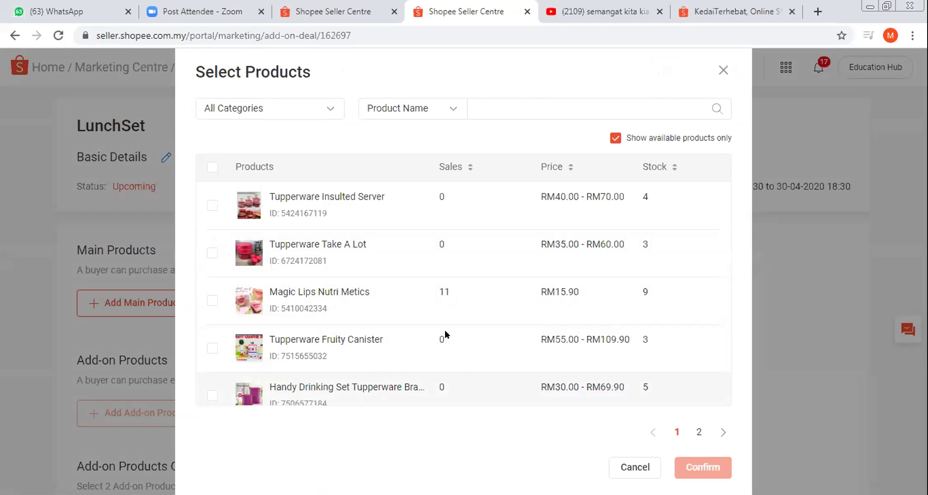
scroll(449, 355, down, 2)
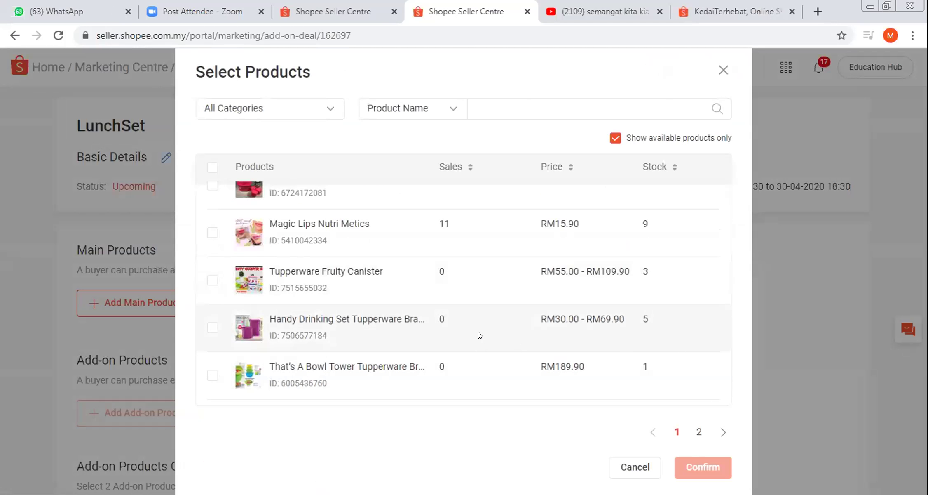
scroll(482, 333, down, 3)
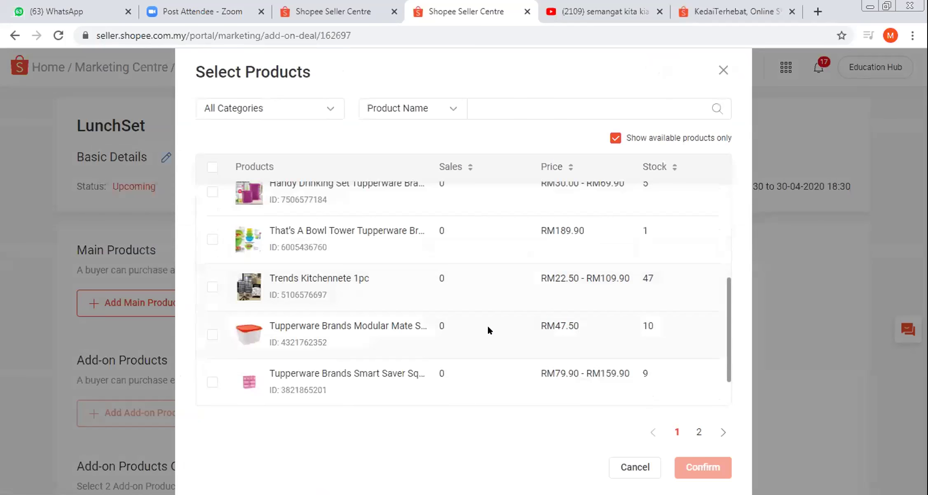
scroll(488, 326, down, 1)
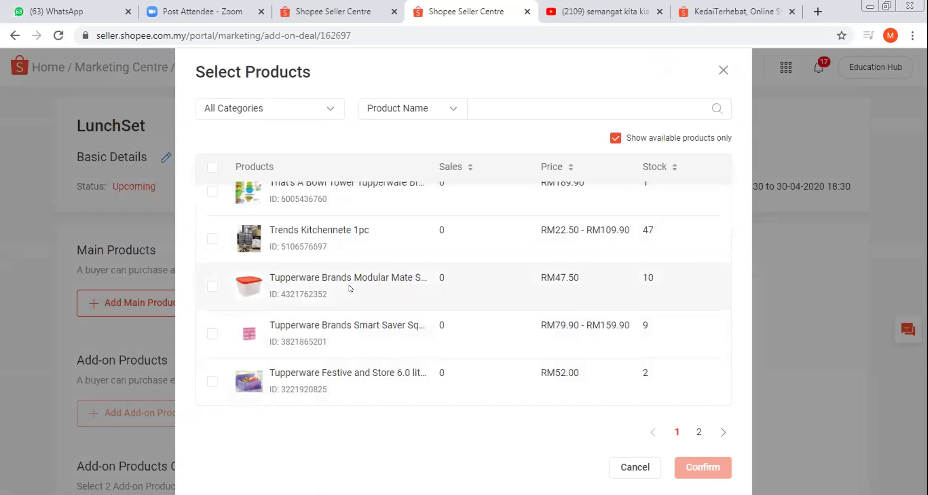
scroll(362, 335, up, 3)
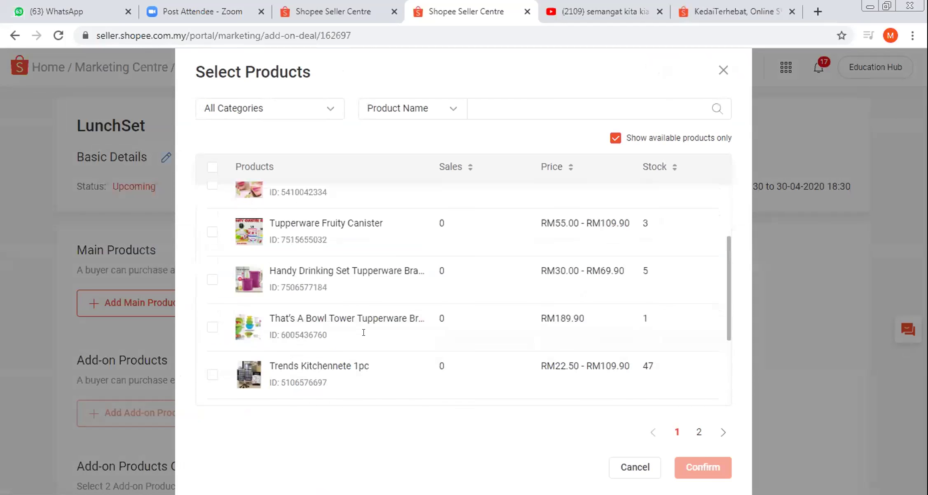
scroll(367, 328, up, 3)
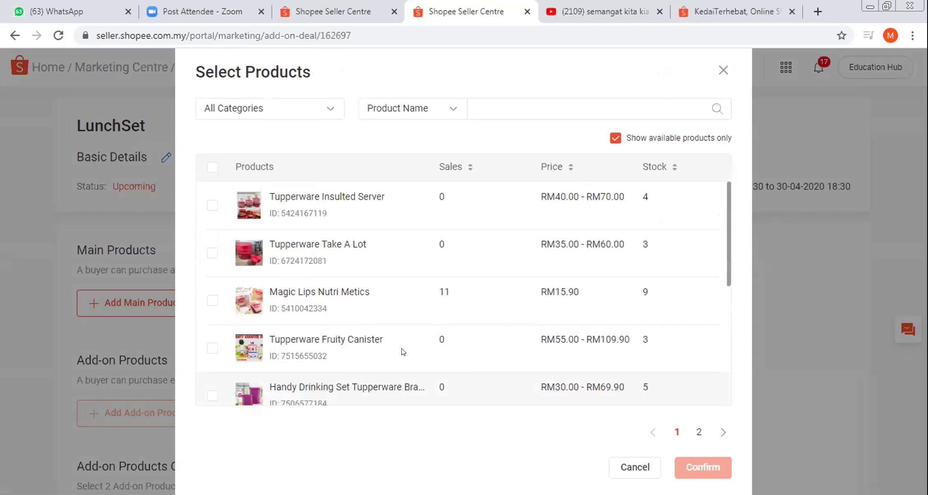
scroll(668, 395, down, 5)
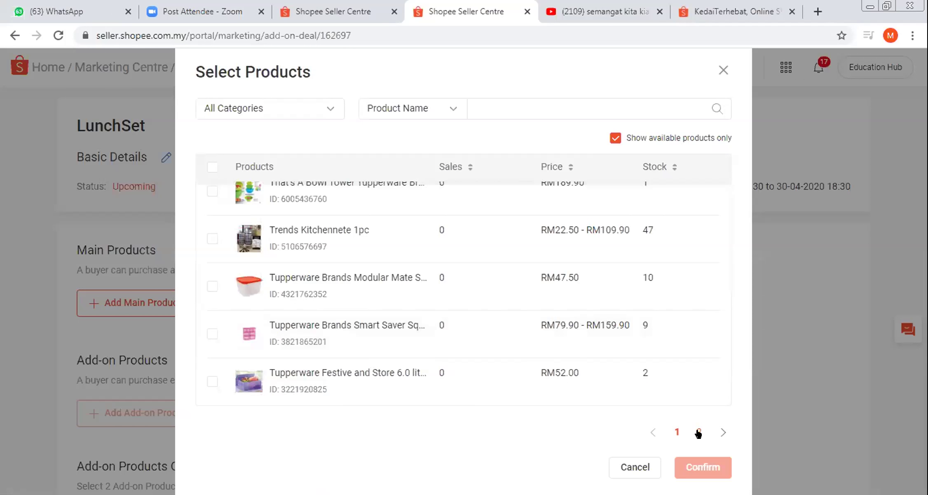
click(698, 431)
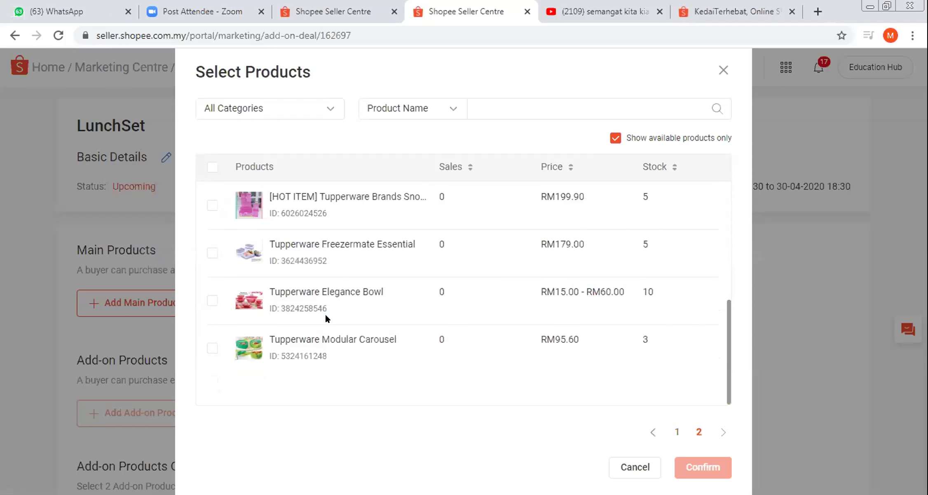
click(675, 431)
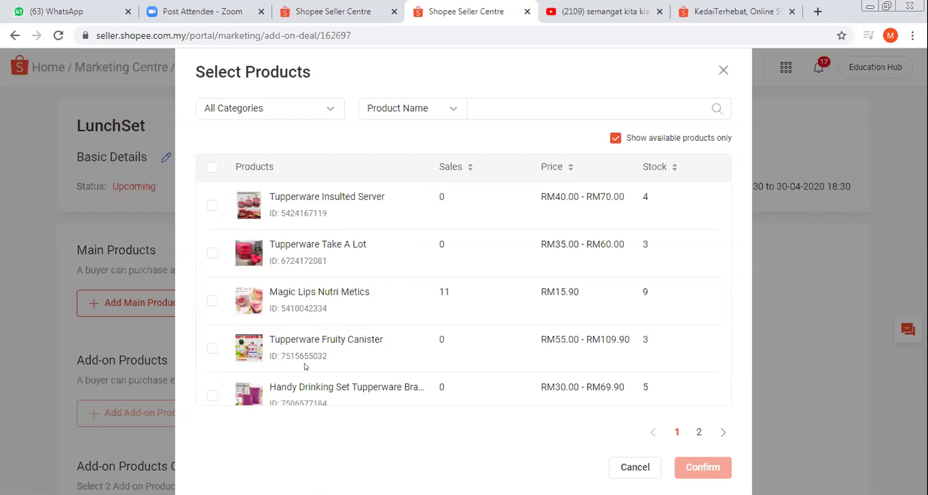
click(213, 349)
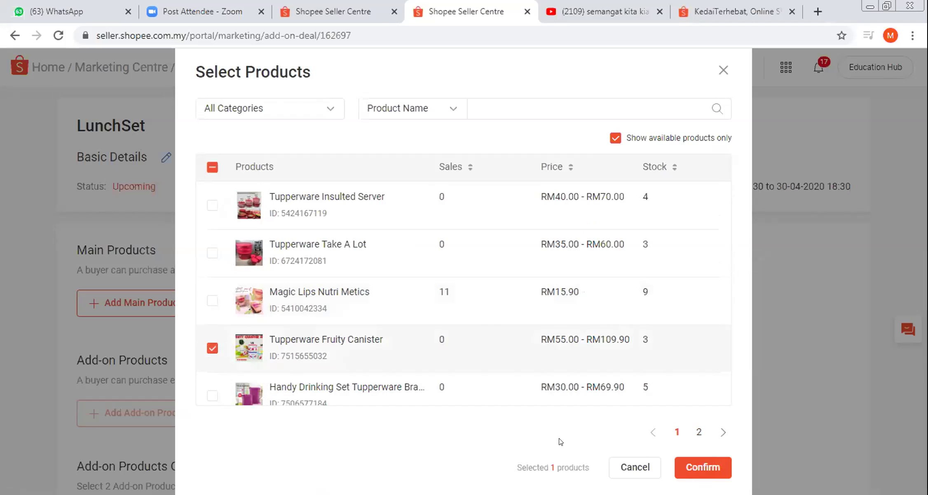
click(709, 463)
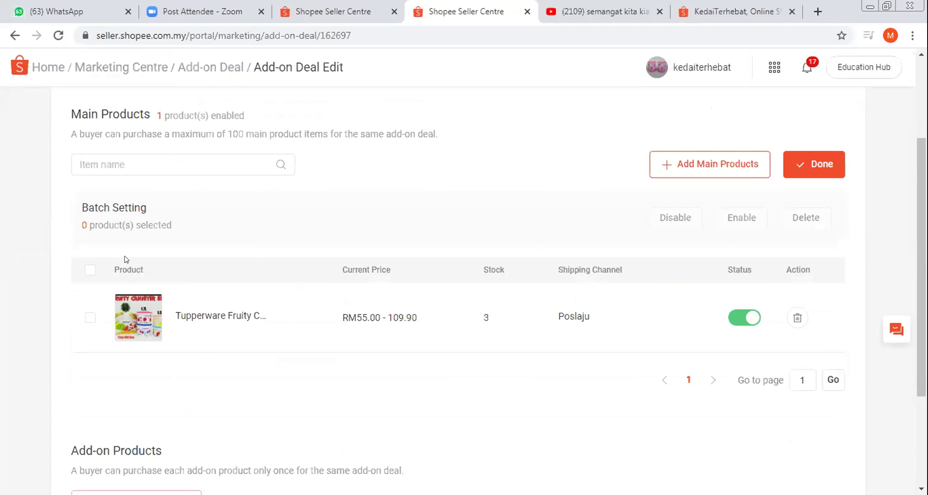
scroll(232, 277, down, 1)
scroll(232, 276, down, 3)
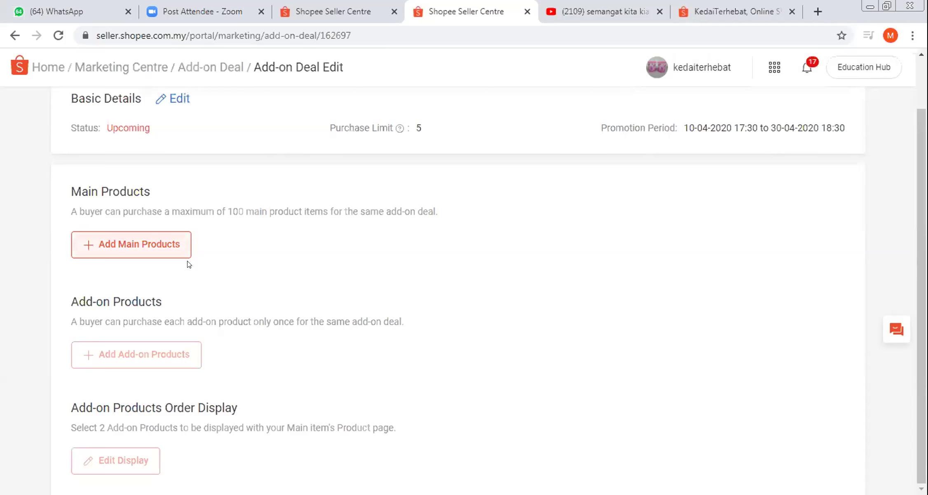
- Add only the RM47.50 Tupperware Brands Modular Mate product as a main product of the LunchSet deal
click(184, 252)
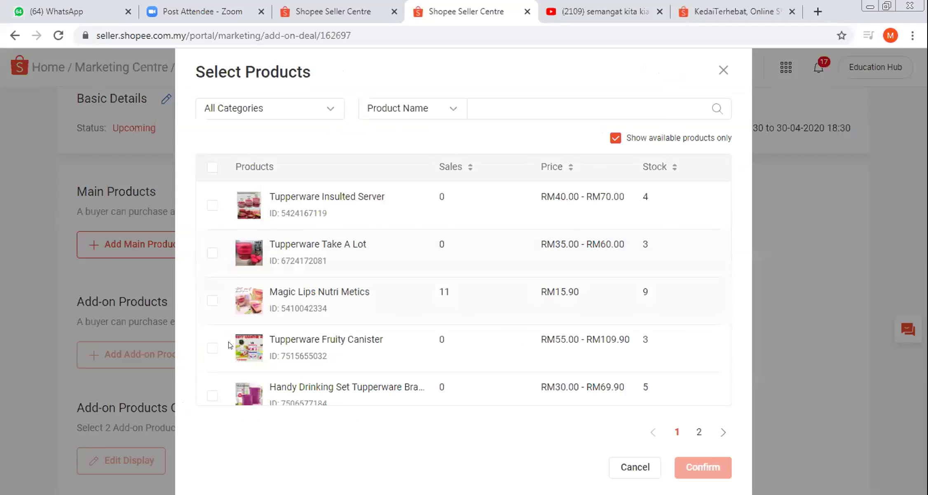
scroll(239, 339, down, 3)
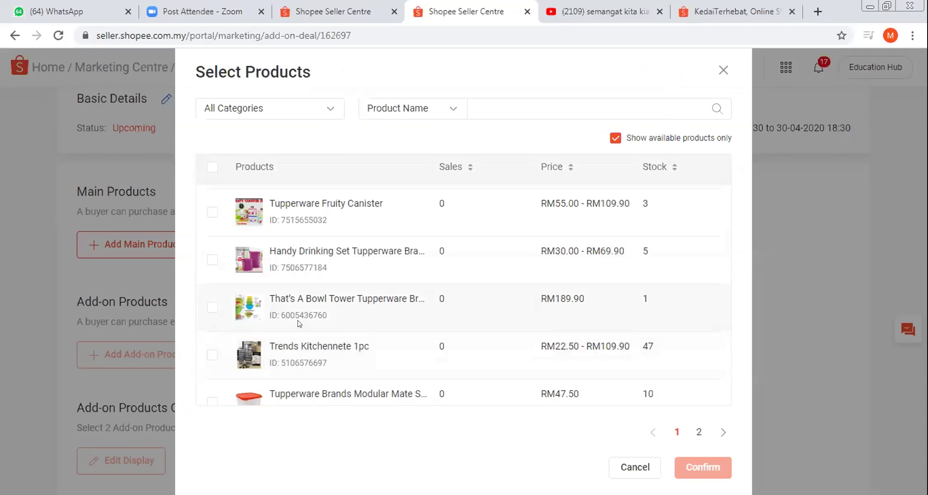
click(211, 308)
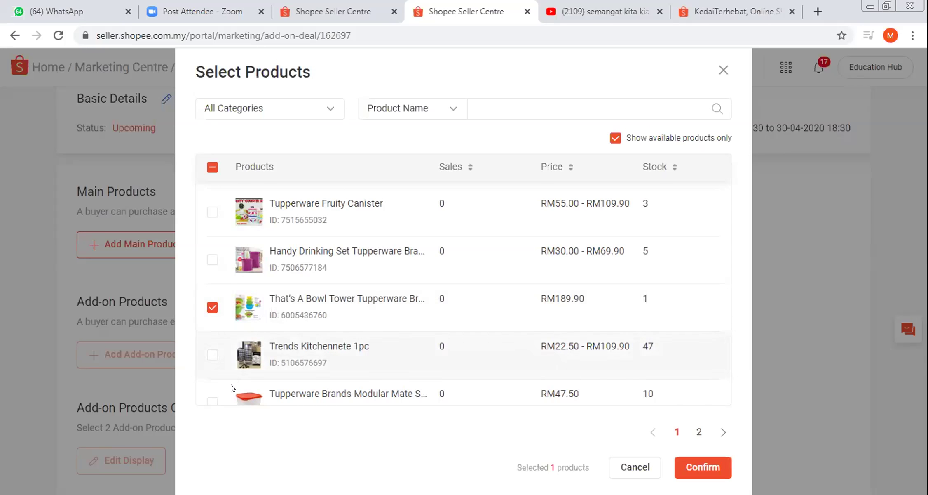
click(212, 307)
click(213, 399)
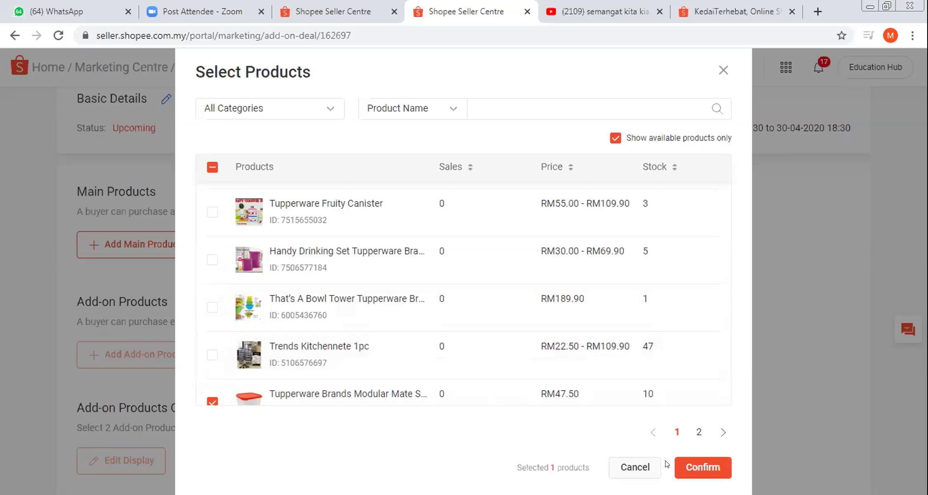
click(686, 461)
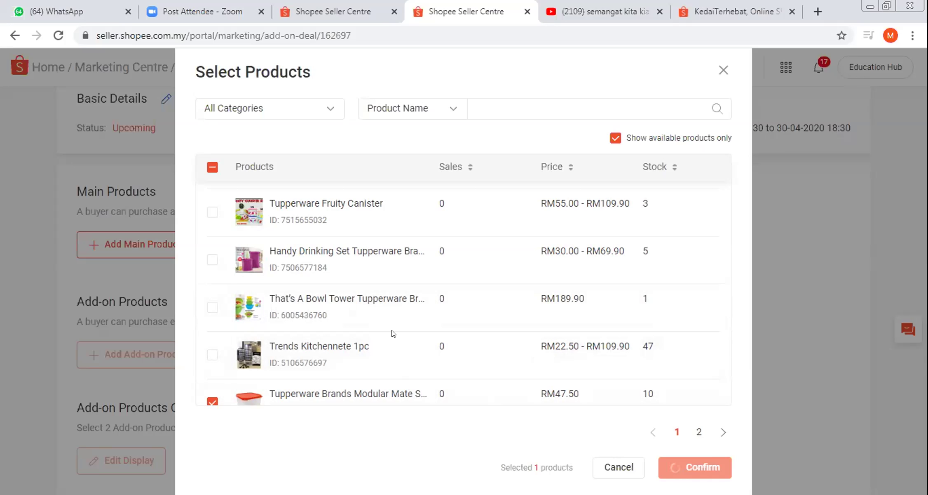
scroll(214, 351, down, 5)
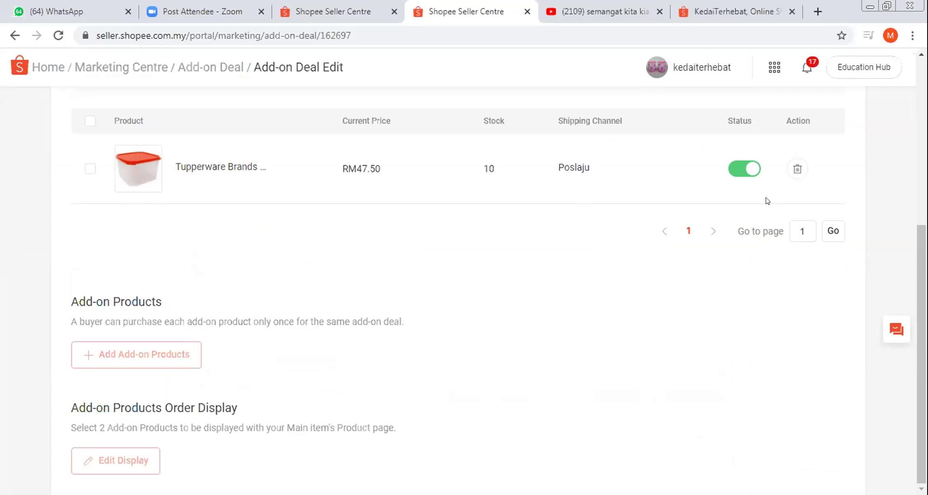
- Add Tupperware Festive and Store 6.0 litre, Tupperware Freezermate Essential and the RM199.90 [HOT ITEM] Tupperware Brands product to the main products
scroll(406, 246, up, 1)
scroll(406, 247, up, 1)
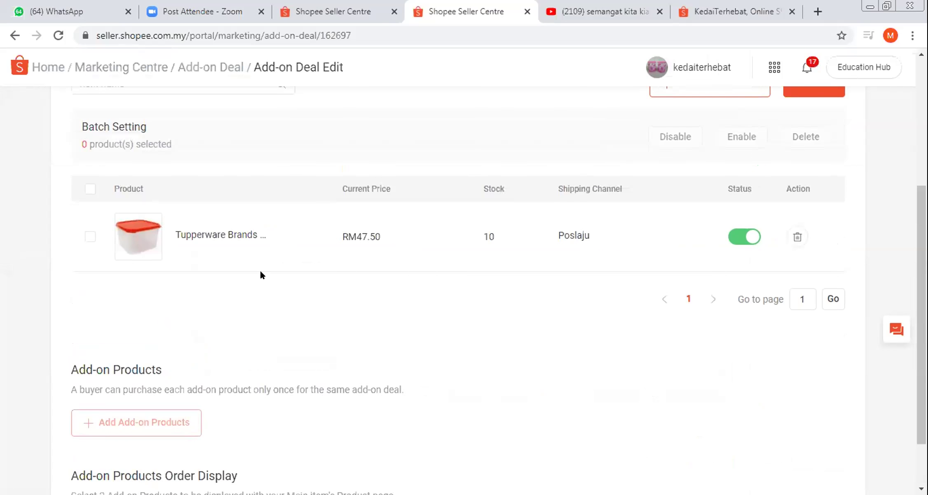
scroll(637, 265, up, 2)
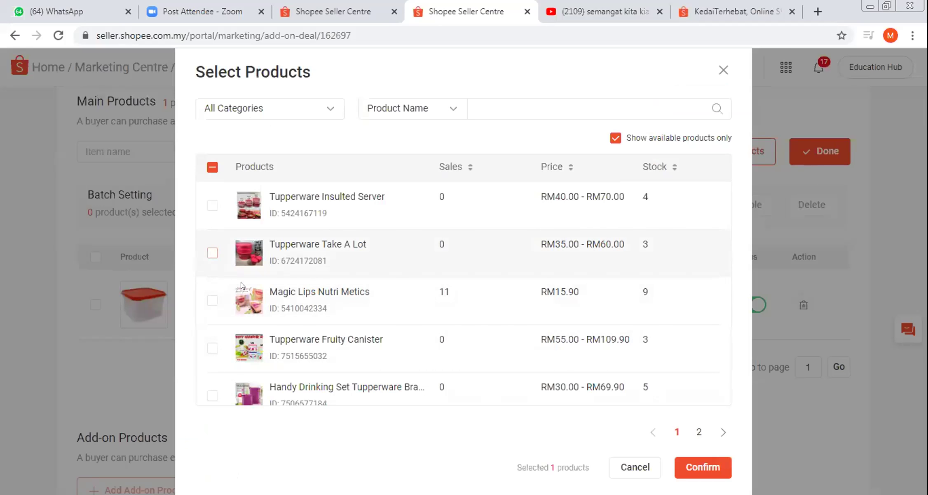
scroll(242, 285, down, 3)
scroll(255, 299, down, 3)
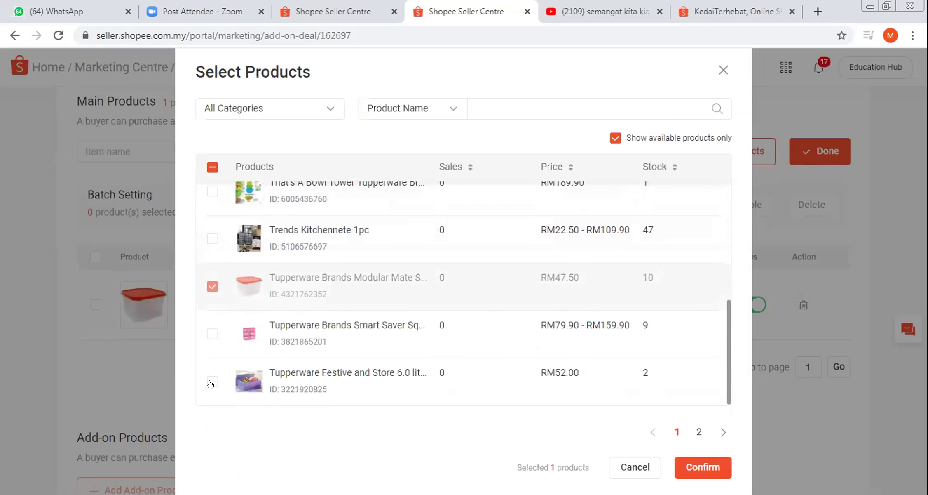
click(213, 380)
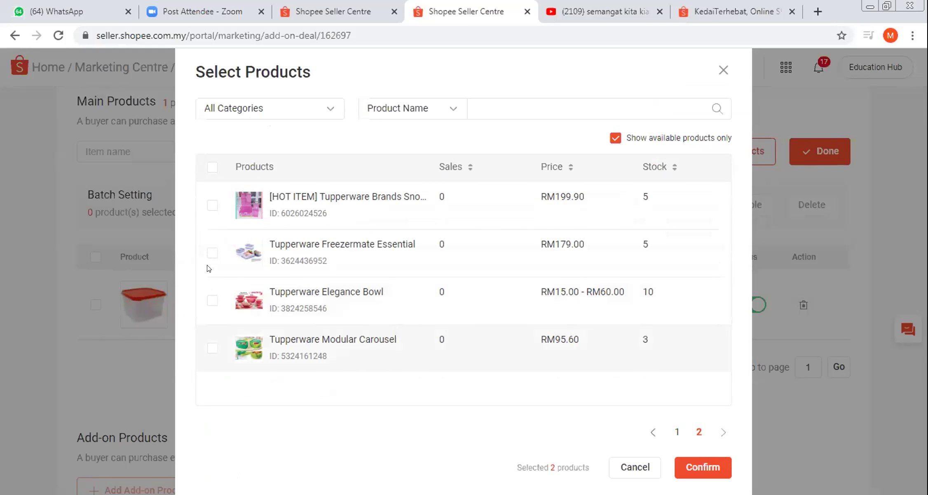
click(211, 252)
click(213, 206)
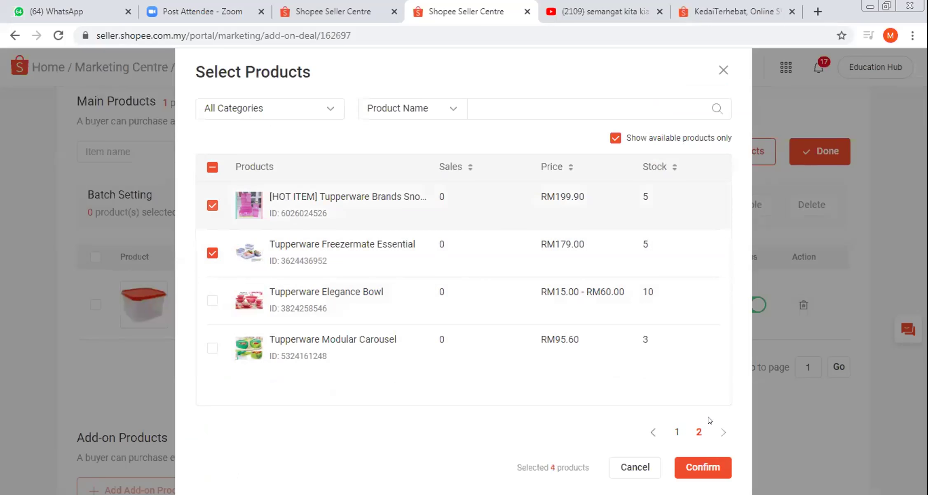
click(711, 466)
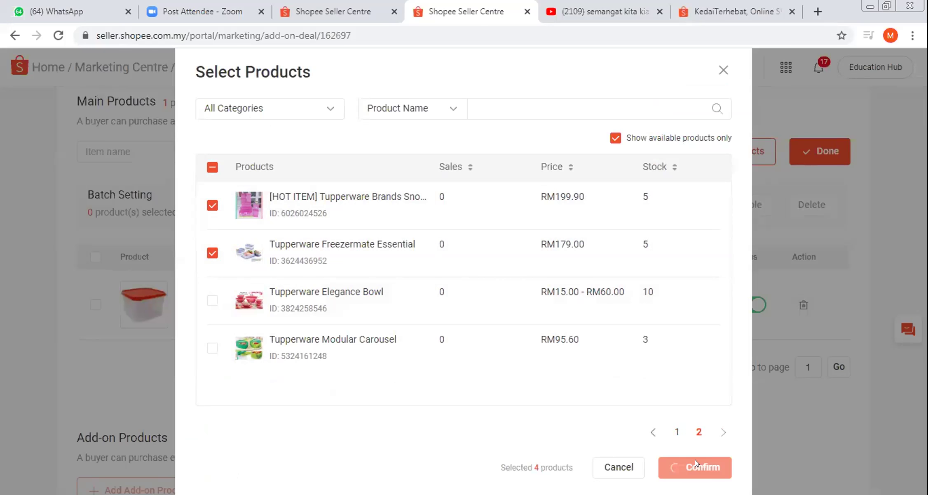
- Review the LunchSet deal's main product list, basic details and add-on products section
scroll(581, 389, down, 7)
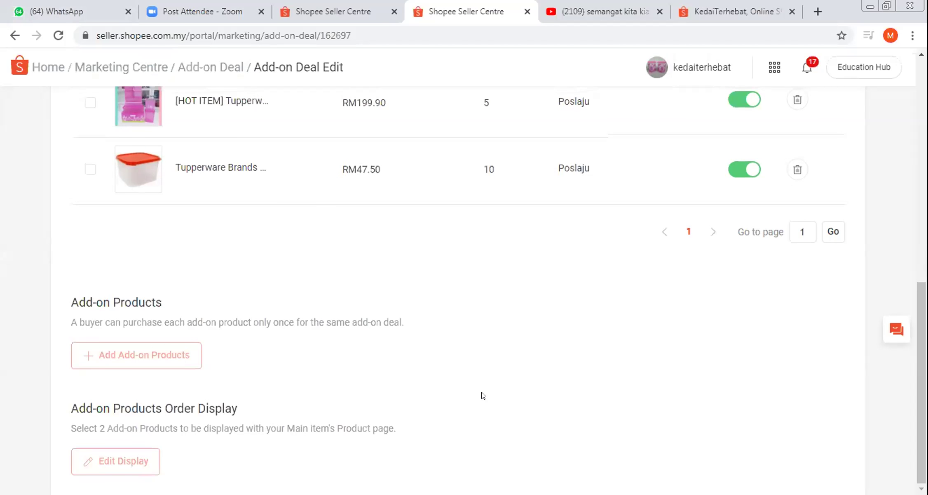
scroll(493, 394, up, 2)
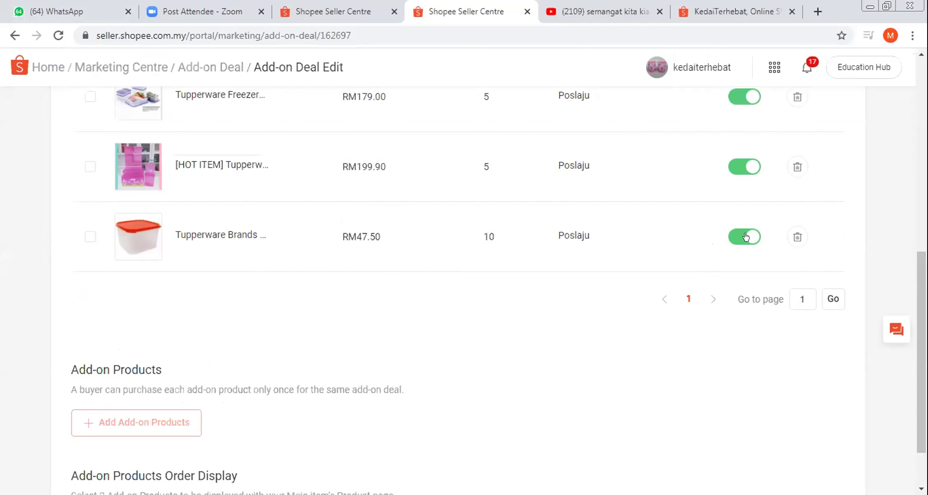
scroll(472, 398, down, 1)
scroll(471, 398, down, 2)
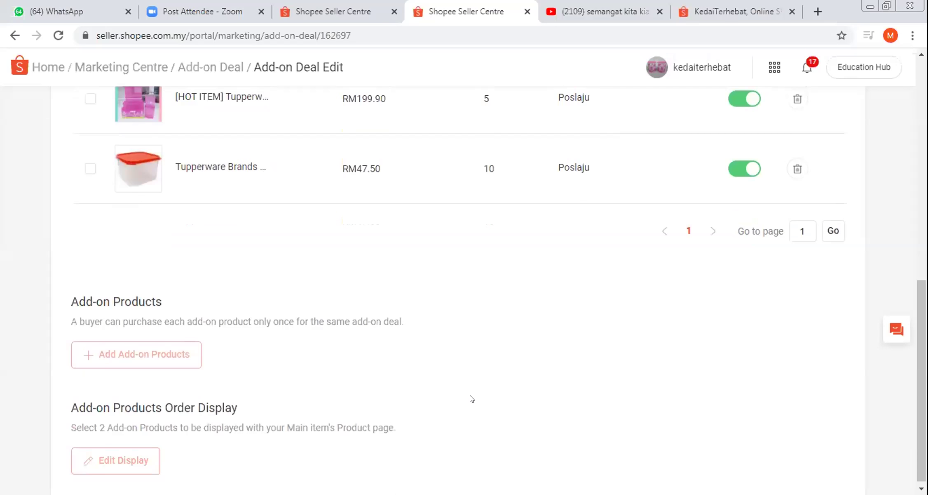
scroll(536, 376, up, 7)
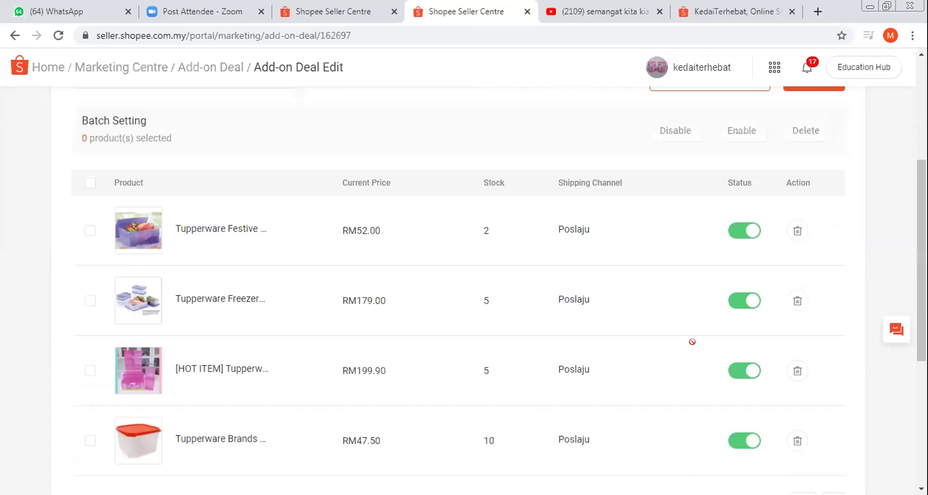
scroll(691, 342, up, 5)
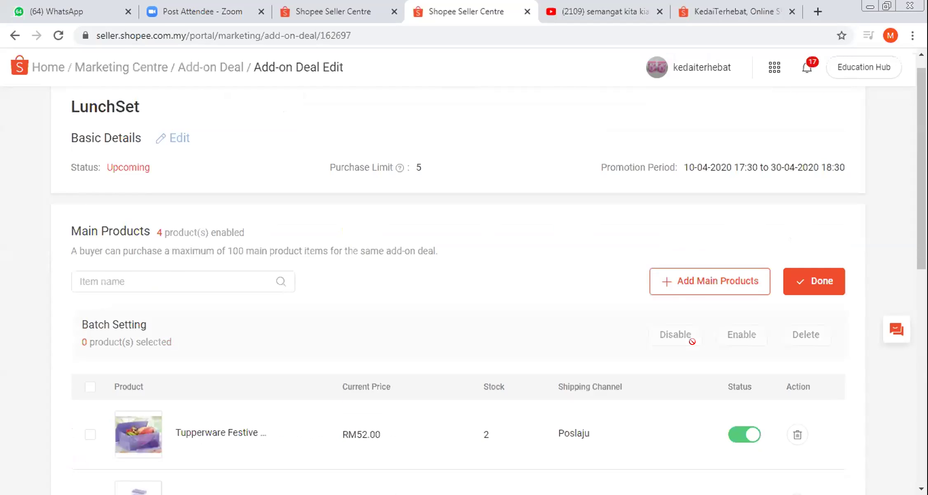
scroll(235, 275, up, 1)
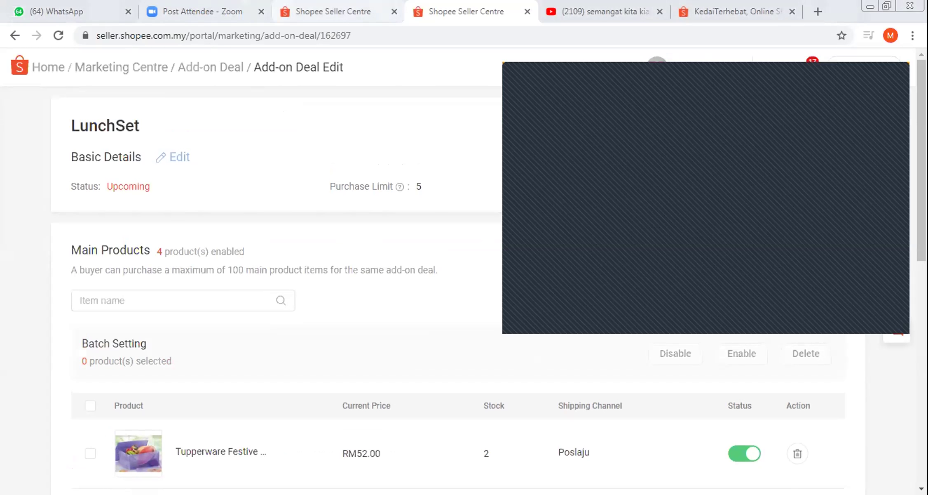
- View the KedaiTerhebat storefront page, and return to the LunchSet deal to check its add-on and main product sections
key(ctrl+2)
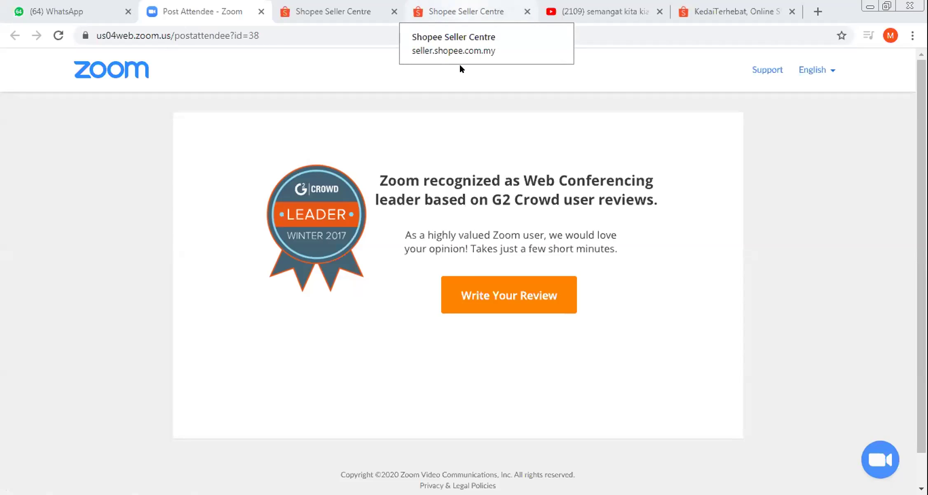
click(465, 11)
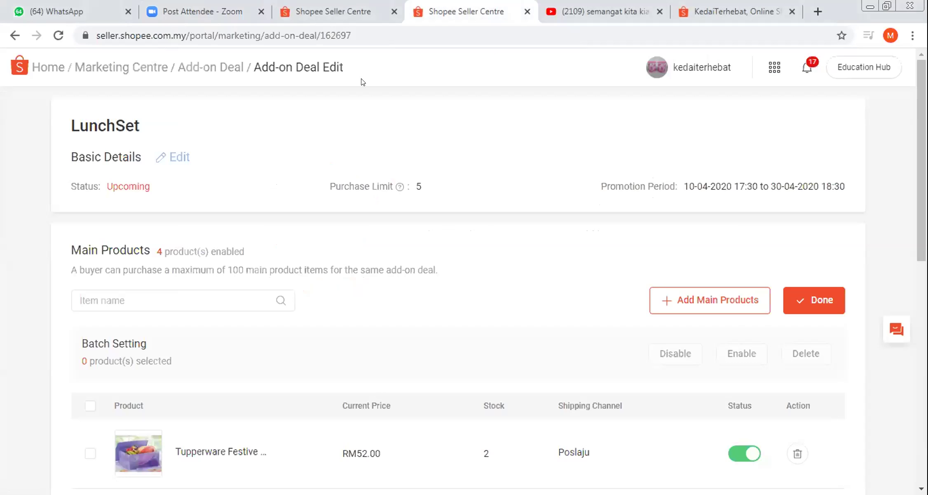
key(ctrl+shift+Tab)
key(ctrl+Tab)
key(ctrl+Tab)
key(ctrl+Tab)
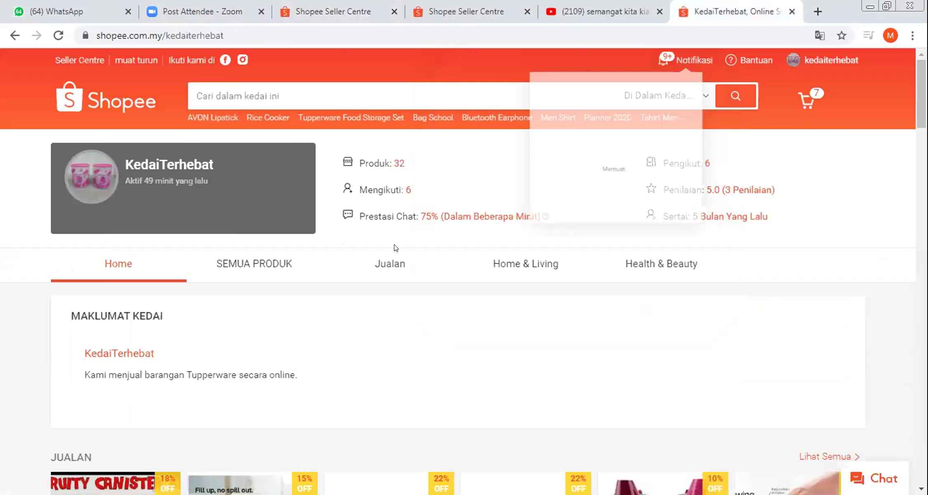
scroll(146, 375, down, 2)
key(ctrl+shift+Tab)
key(ctrl+shift+Tab)
scroll(136, 351, down, 6)
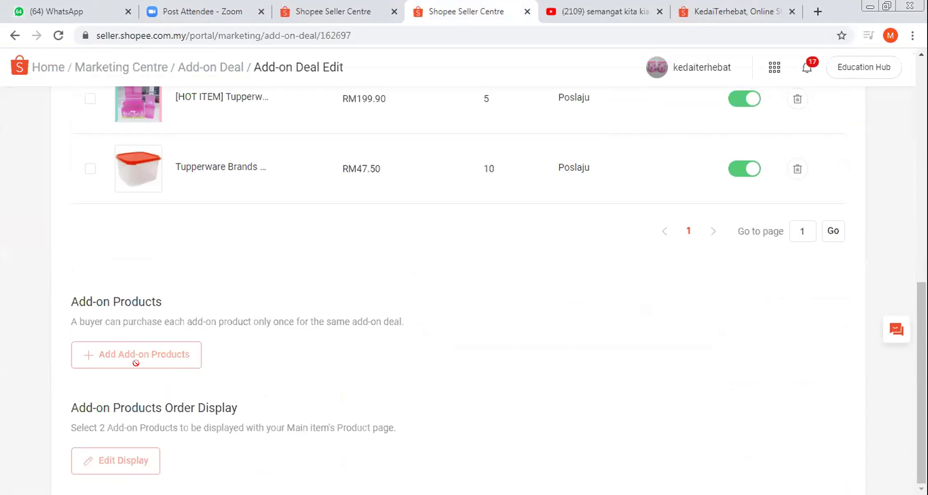
scroll(231, 242, up, 3)
scroll(93, 299, up, 3)
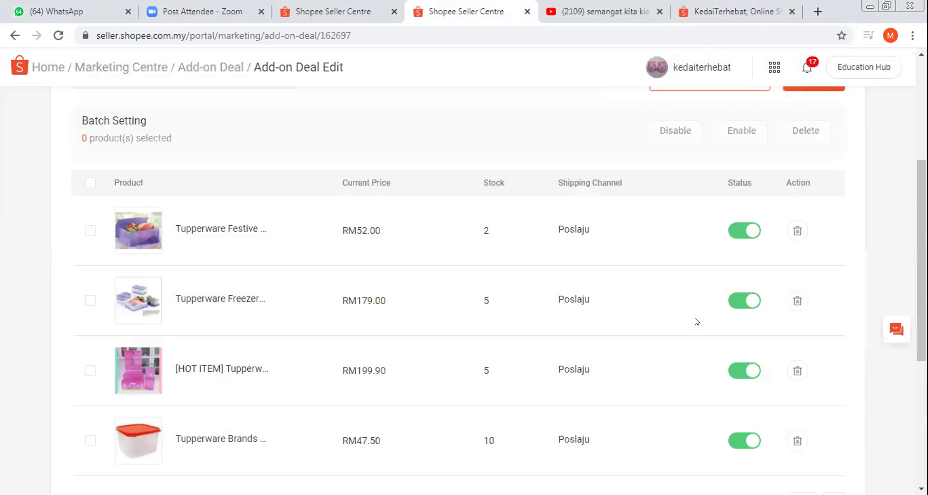
- Remove the RM179.00 Tupperware Freezermate product from the LunchSet deal's main products, and quit the deal's editor to the Add-on Deal list
scroll(696, 321, down, 5)
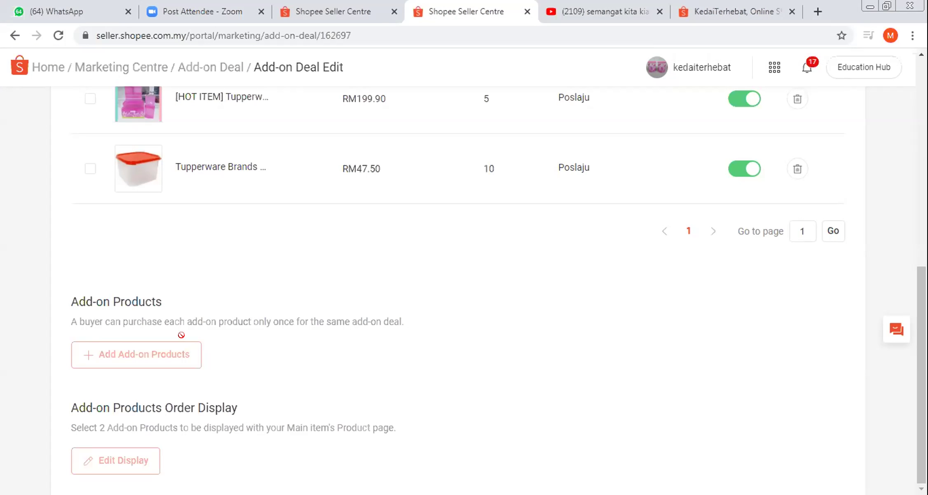
scroll(313, 354, up, 5)
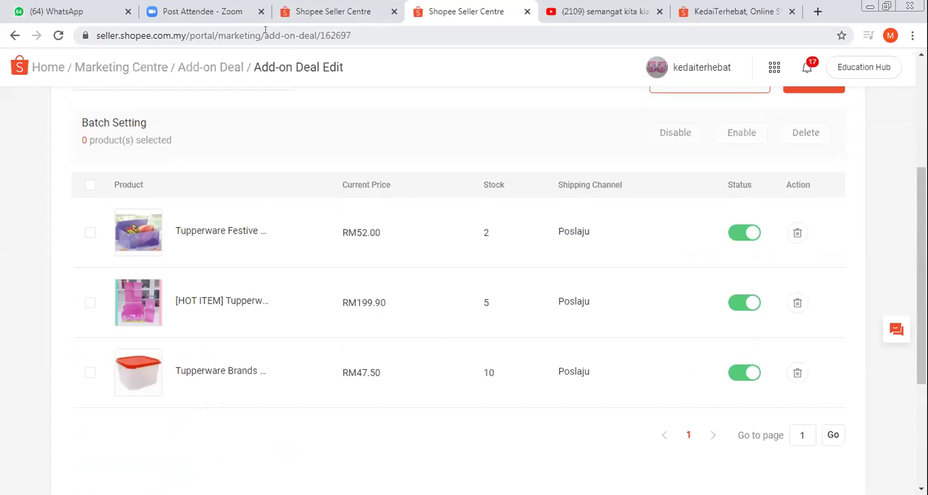
click(386, 31)
key(shift+End)
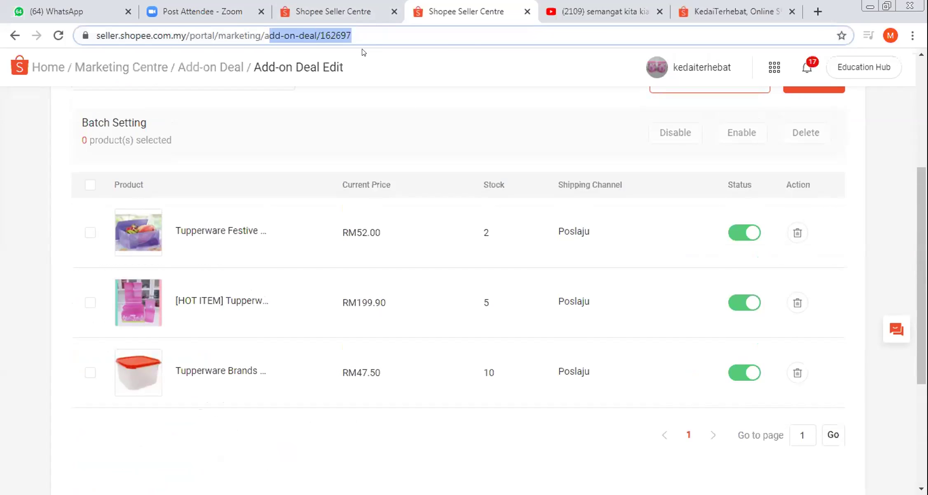
key(Return)
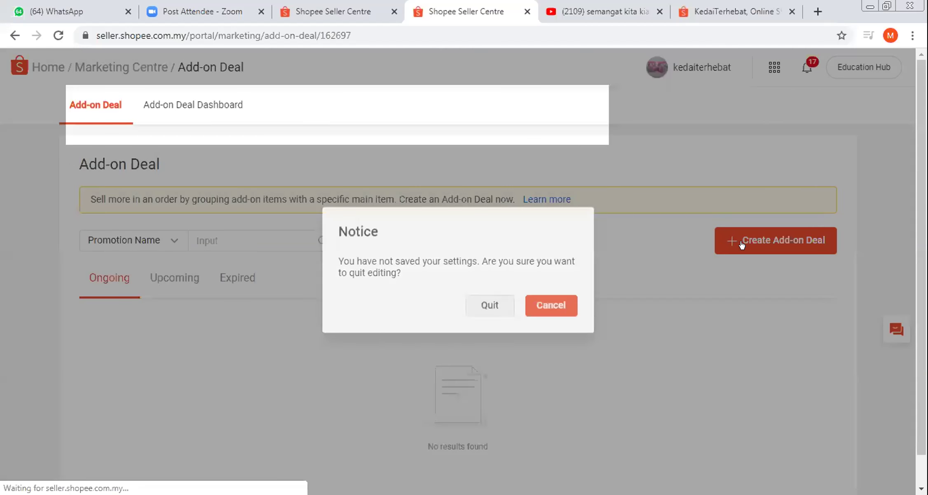
click(742, 244)
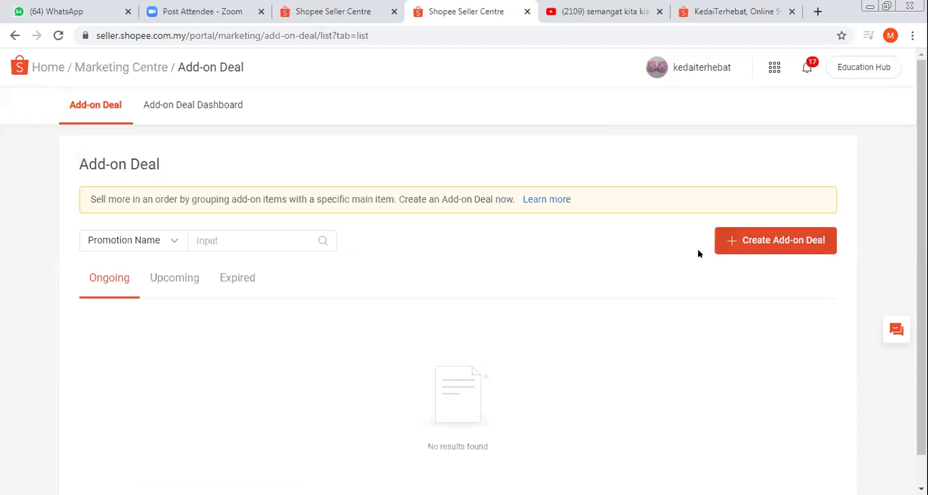
text(test)
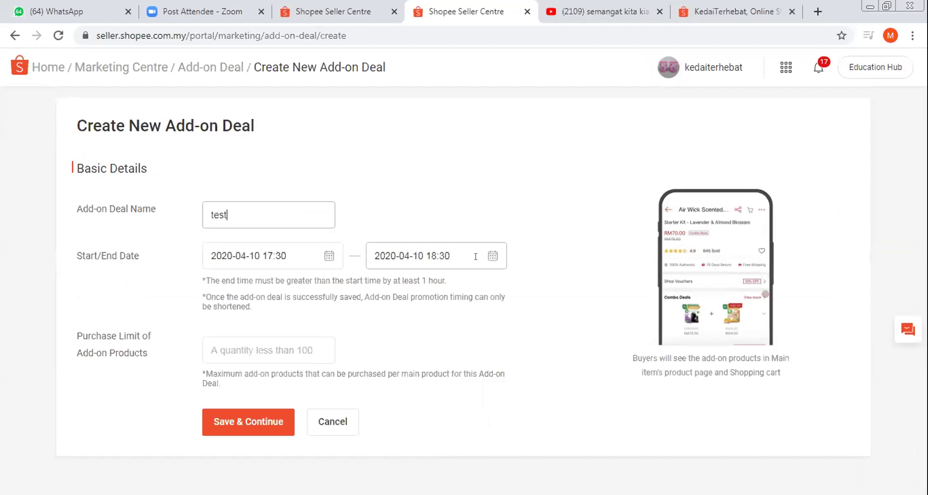
click(492, 256)
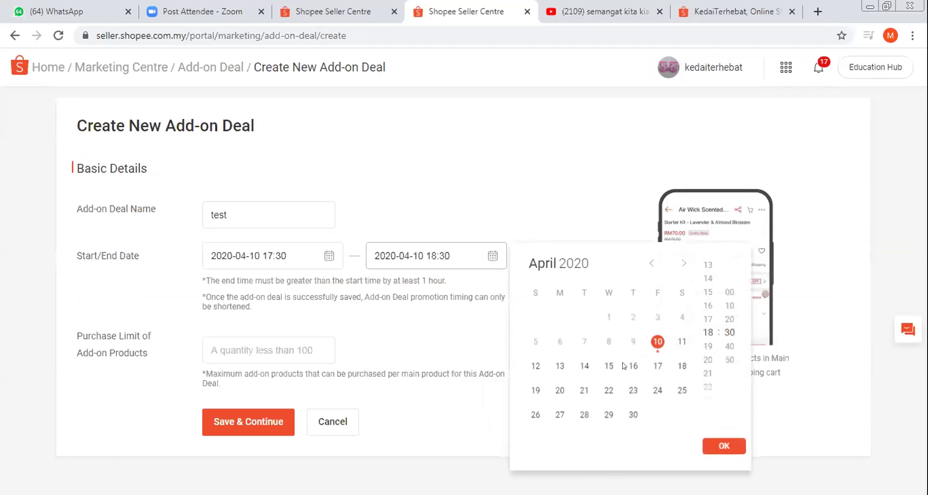
click(678, 342)
click(722, 446)
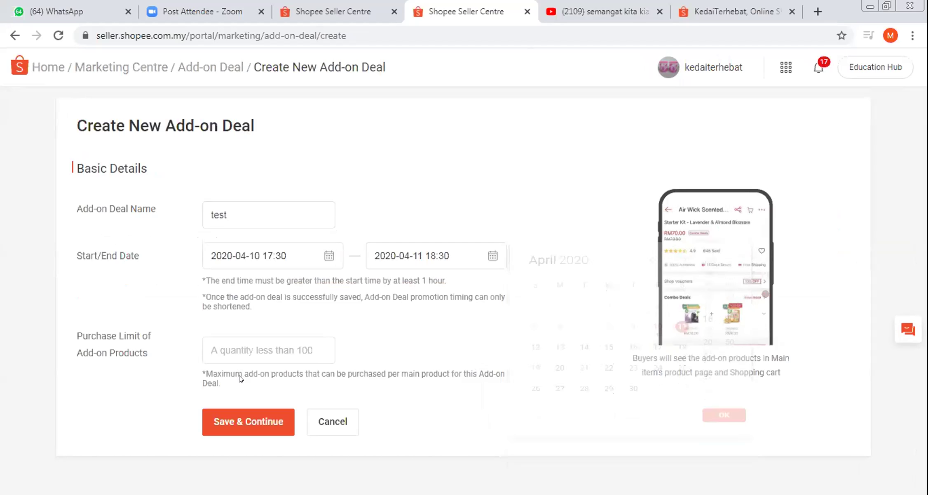
click(266, 351)
text(4)
click(219, 419)
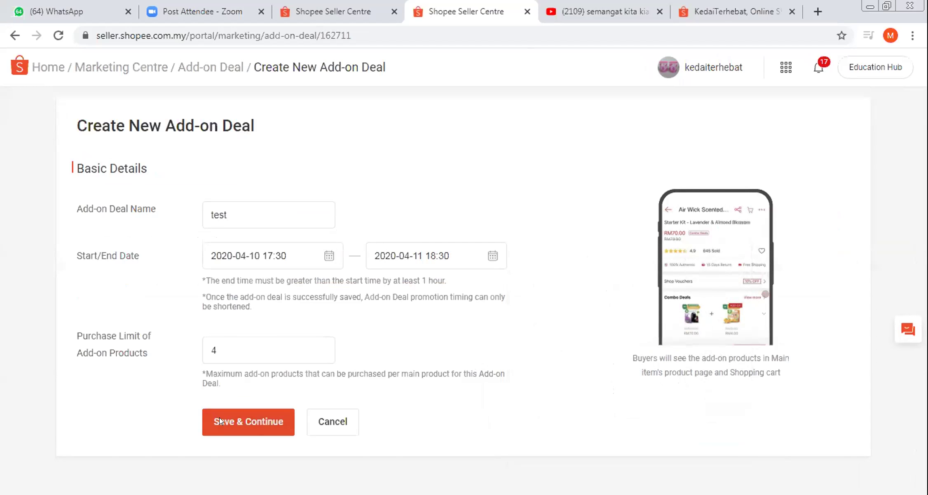
- Add the RM36.00 - 63.00 Tupperware Insulted product as a main product of the test deal
click(158, 309)
click(212, 205)
click(711, 466)
scroll(426, 375, down, 2)
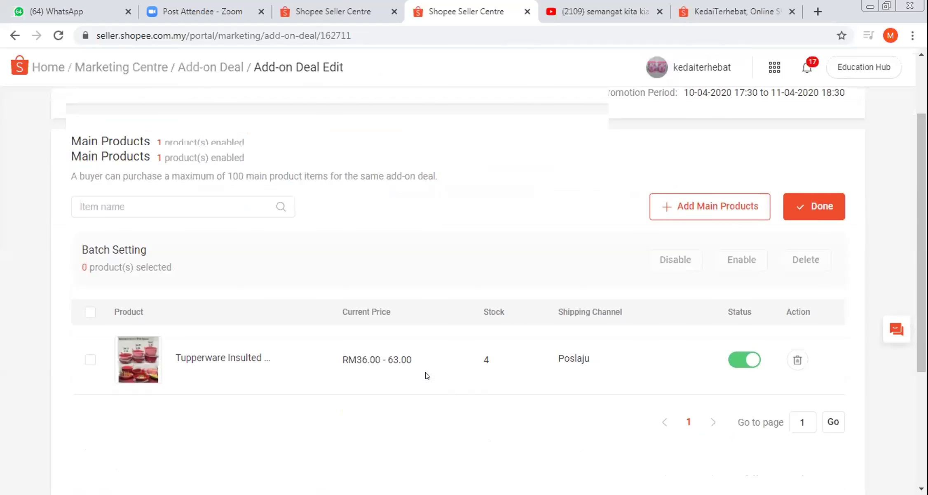
- Check the test deal's basic details and sections, and finish editing its main products
scroll(426, 375, down, 4)
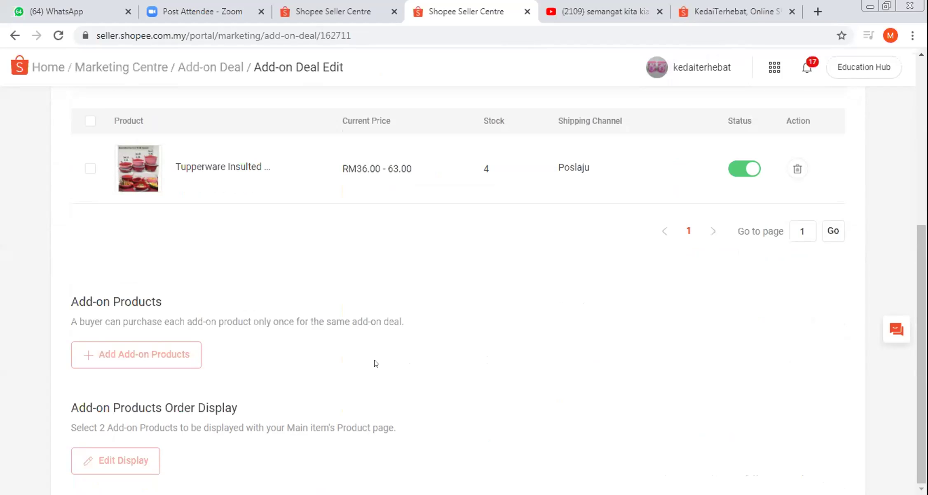
scroll(806, 172, up, 4)
scroll(327, 155, up, 2)
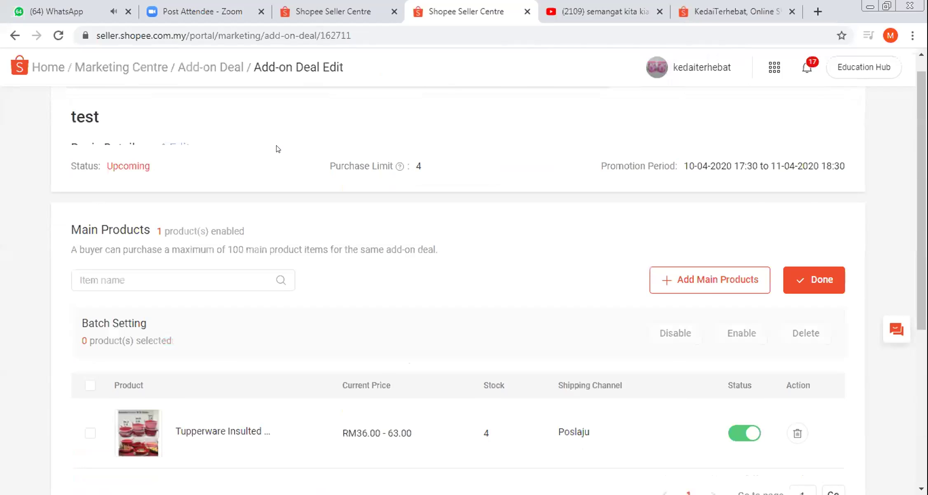
scroll(278, 149, up, 1)
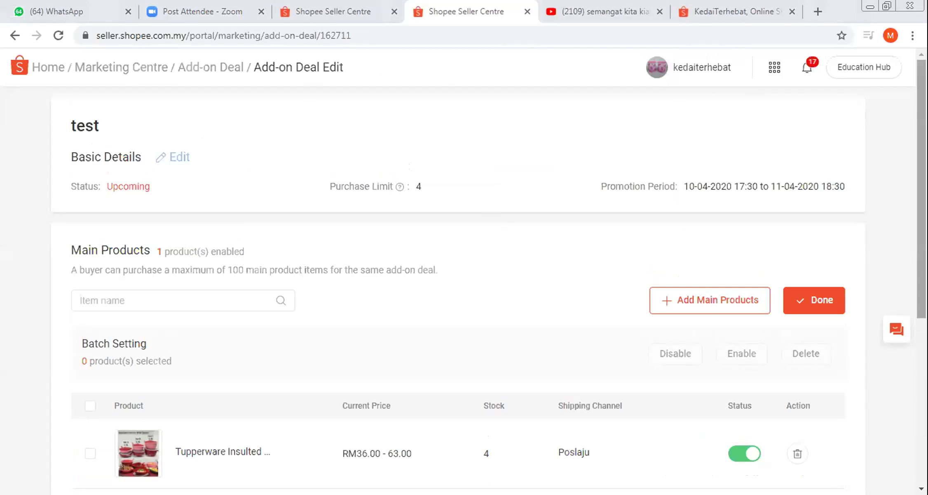
drag(922, 186, 922, 260)
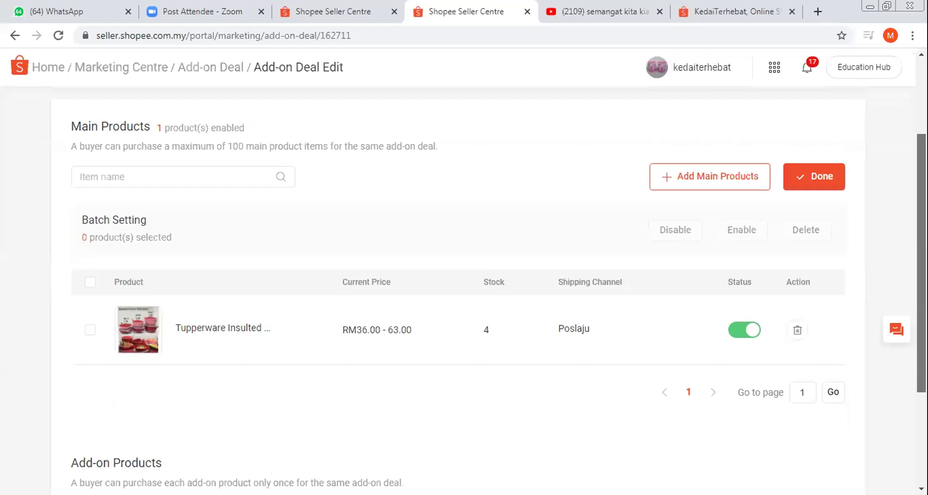
scroll(862, 135, down, 1)
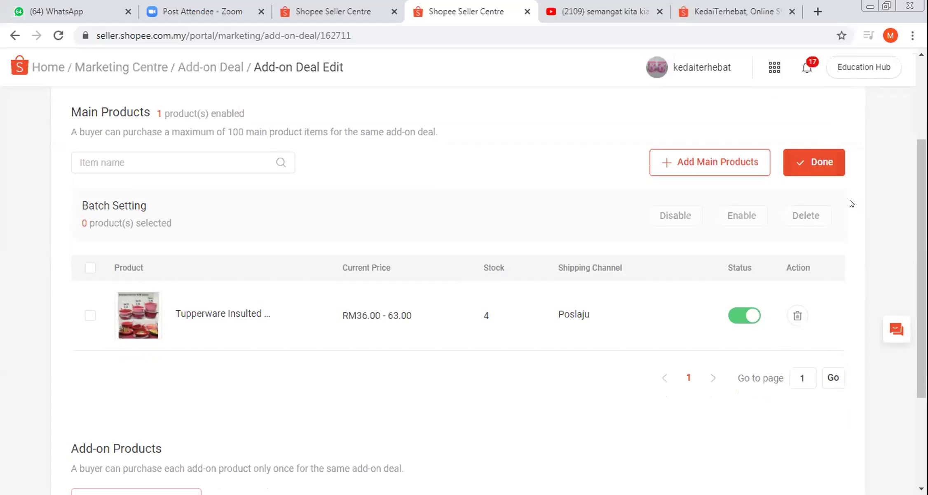
scroll(783, 202, down, 3)
scroll(832, 192, up, 3)
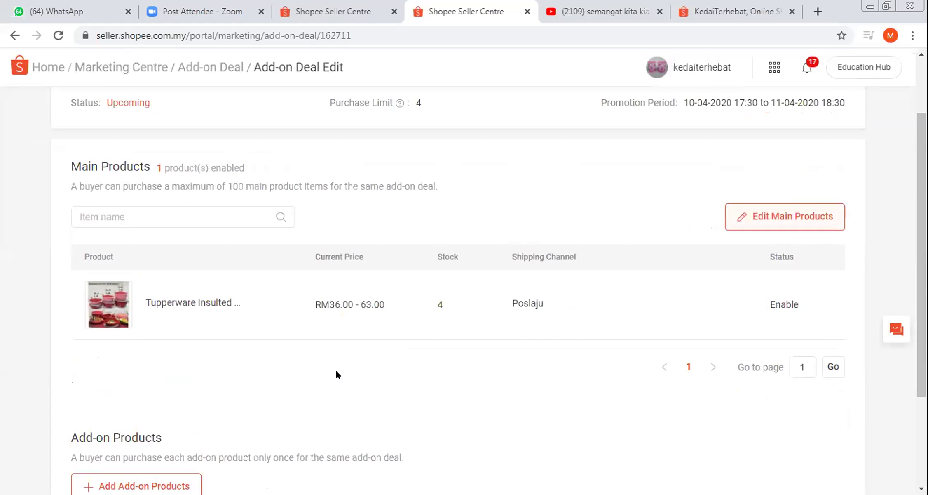
- Add the Handy Drinking Set Tupperware Brands product as an add-on product of the test deal
scroll(338, 373, down, 3)
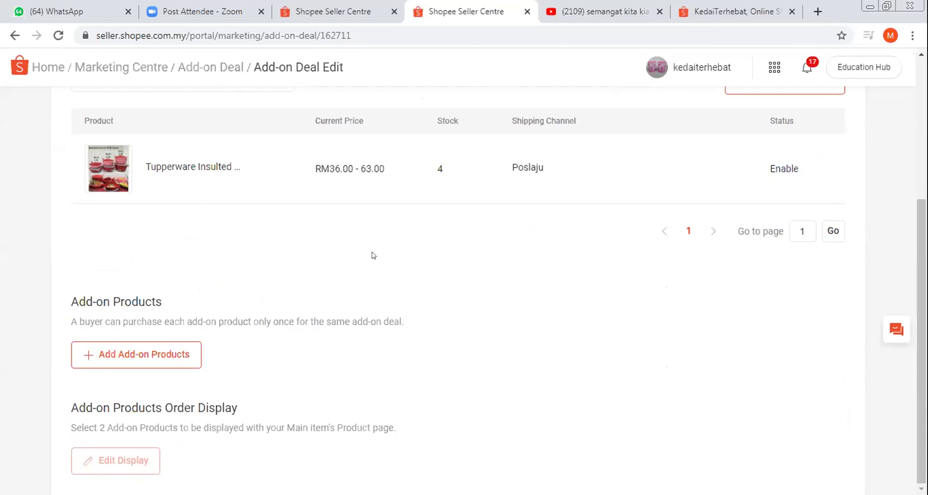
click(178, 353)
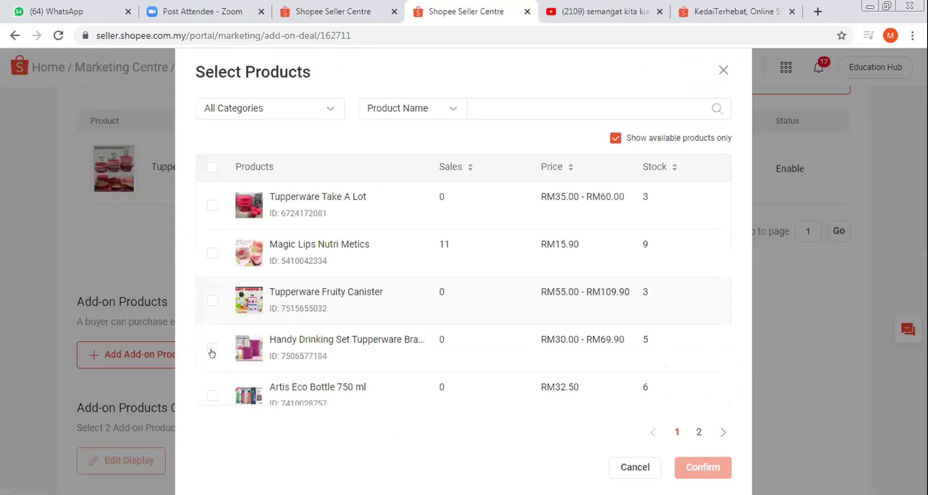
click(211, 350)
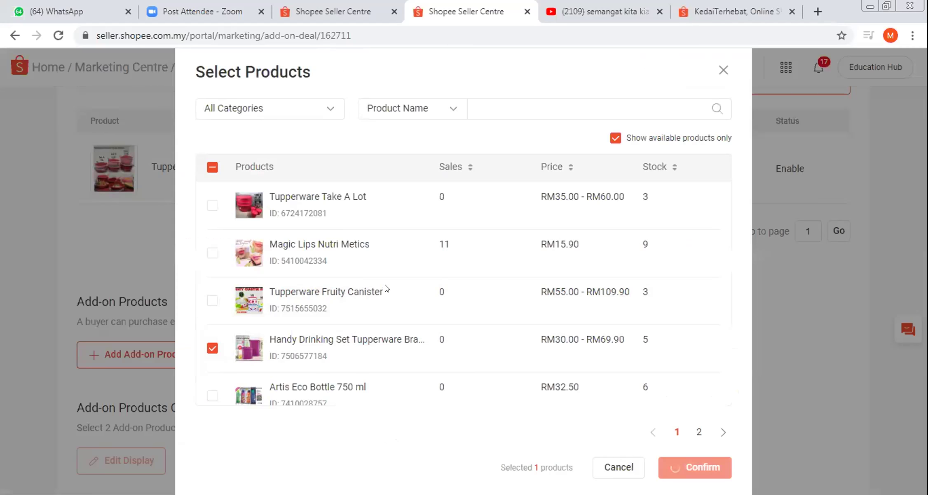
scroll(508, 179, down, 5)
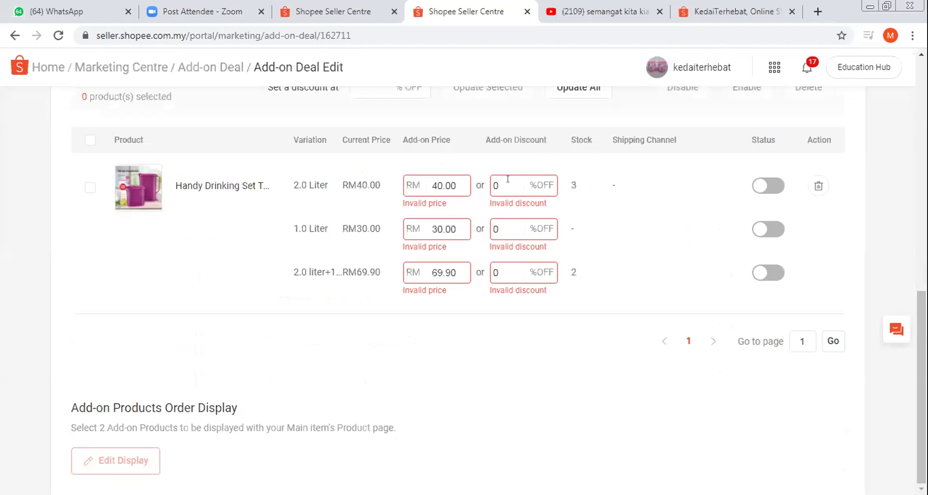
- Set a 2% add-on discount on all three variations of the Handy Drinking Set
key(Tab)
text(2)
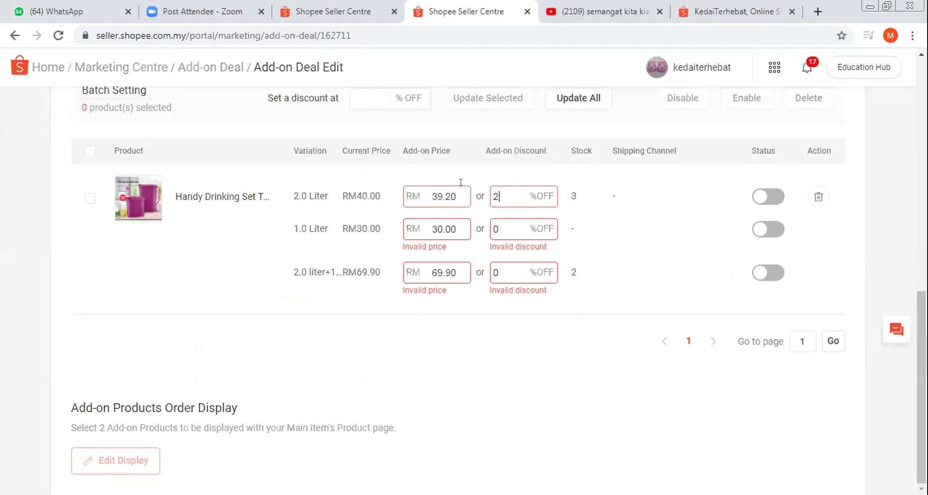
double_click(490, 222)
text(2)
double_click(505, 266)
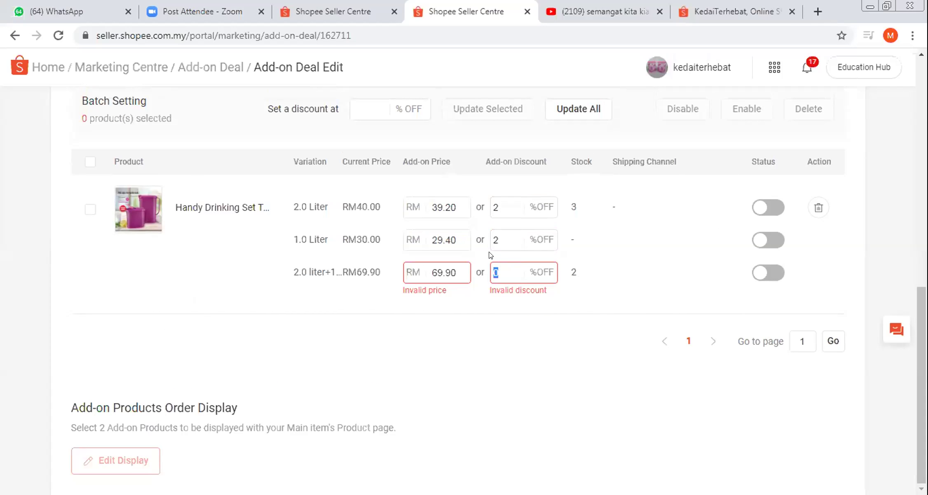
text(2)
- Enable all three Handy Drinking Set variations and finish editing the add-on products
click(775, 289)
click(776, 256)
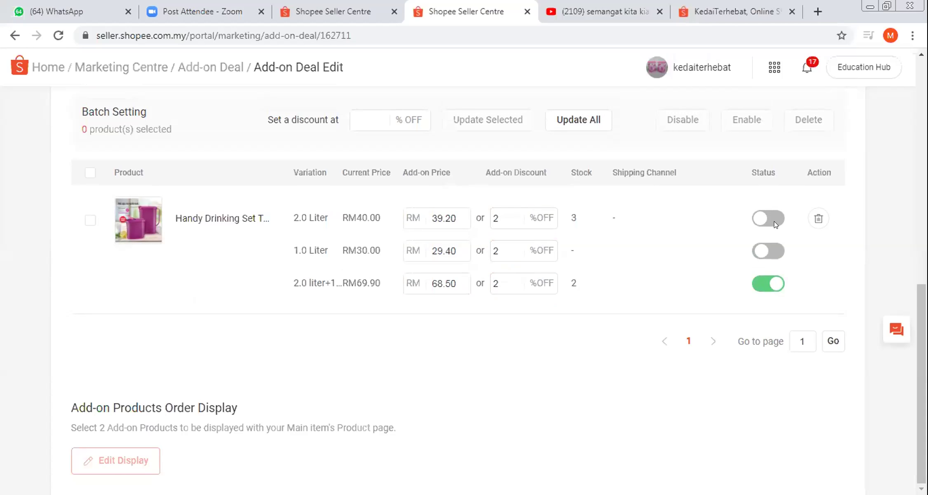
click(776, 223)
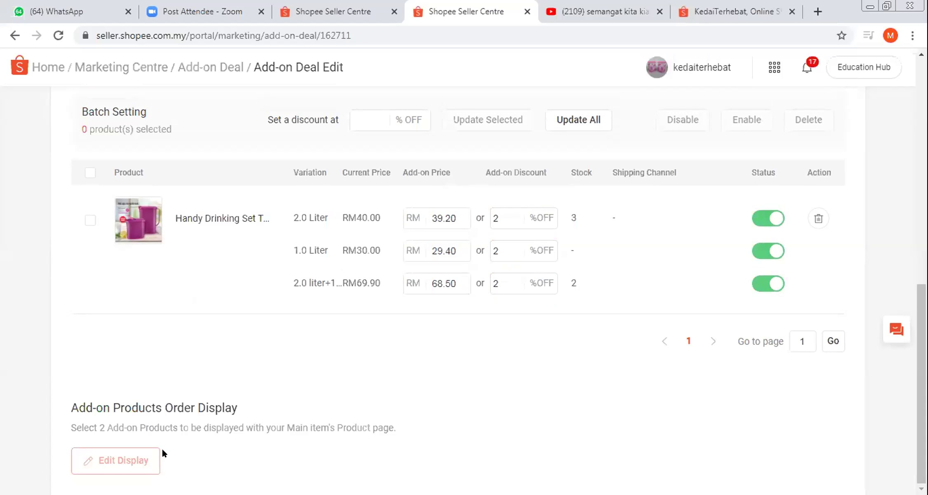
click(133, 454)
scroll(600, 301, up, 1)
scroll(812, 337, up, 3)
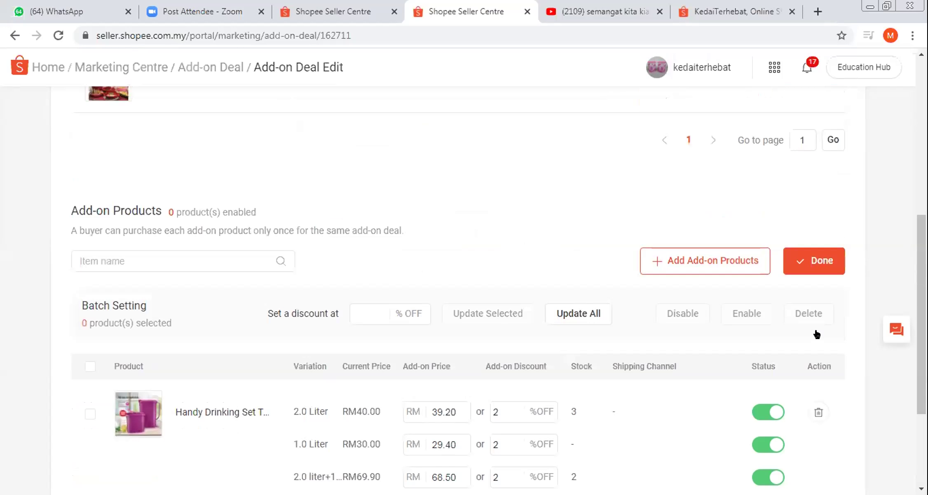
scroll(816, 333, up, 3)
click(812, 338)
- Review the test deal's add-on prices, discounts and add-on products order display
scroll(375, 245, down, 4)
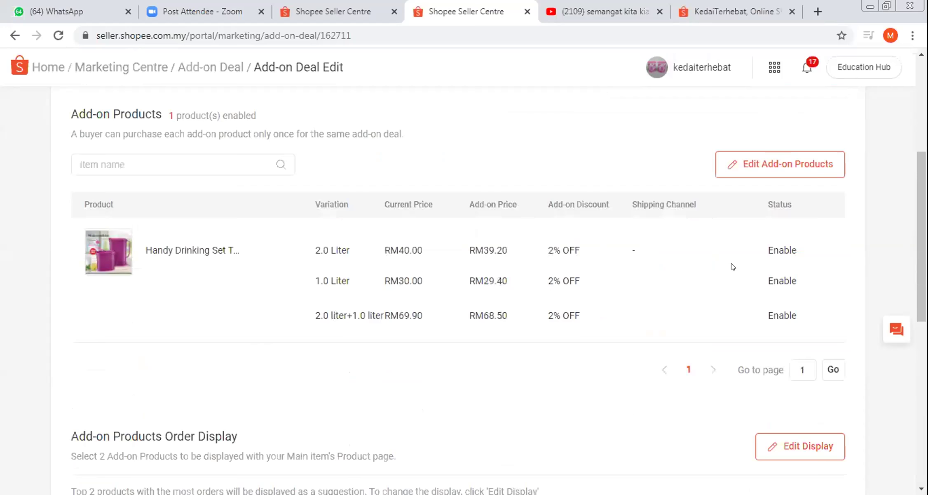
scroll(732, 266, down, 3)
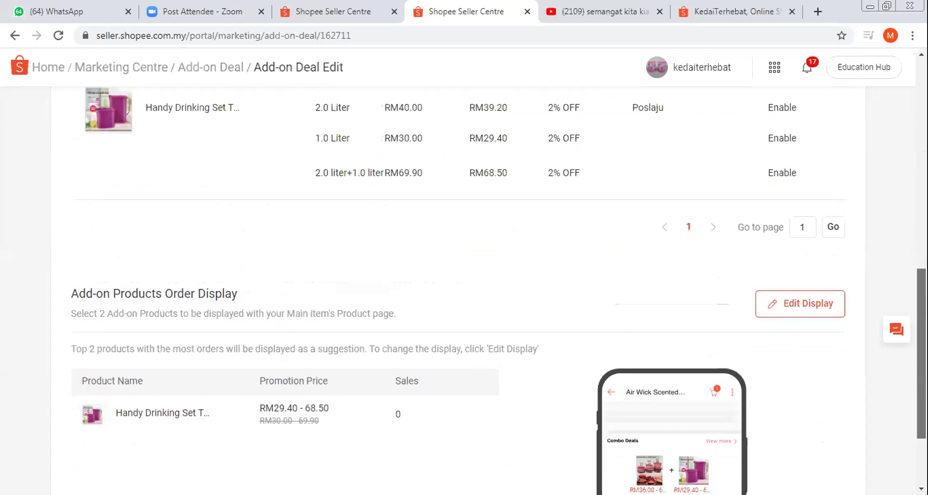
scroll(499, 290, up, 1)
scroll(499, 290, up, 1)
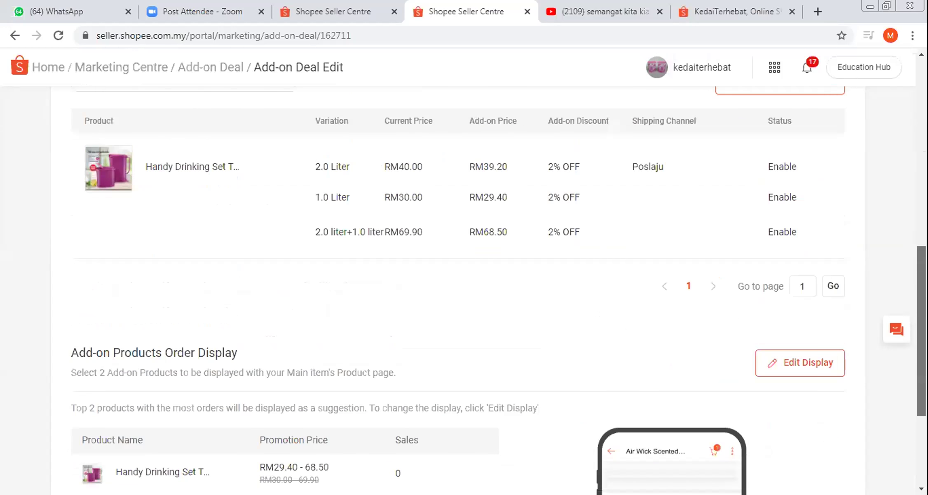
scroll(499, 290, up, 3)
scroll(499, 290, down, 1)
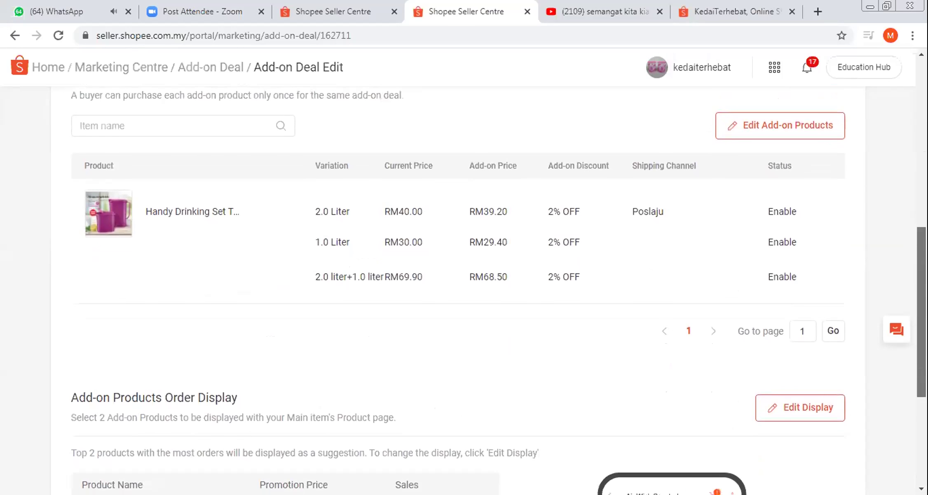
scroll(176, 223, up, 4)
scroll(176, 222, up, 2)
- Open the Tupperware Insulted product's page, then return to the test deal to check its add-on products, display preview and basic details
click(446, 160)
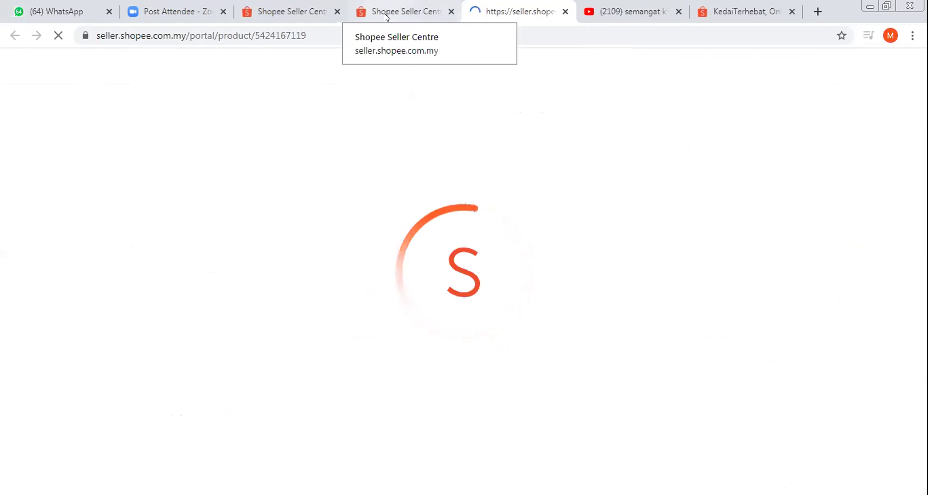
key(ctrl+shift+Tab)
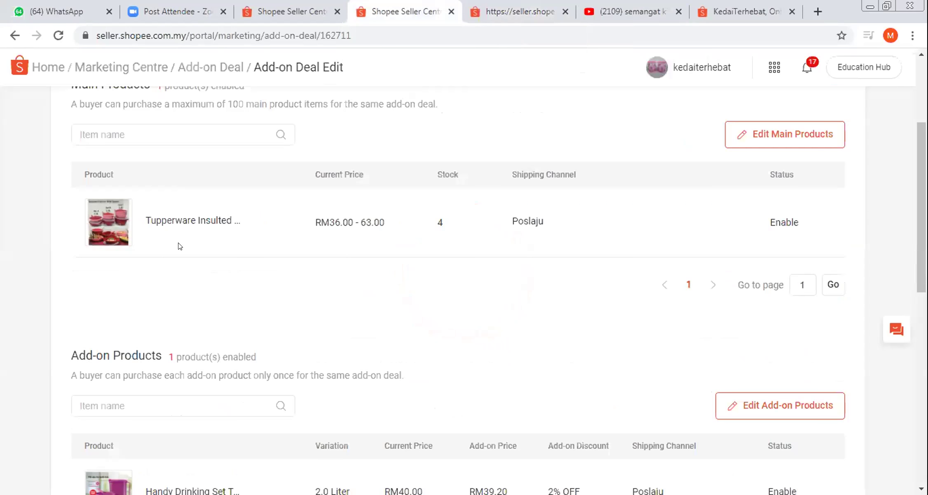
scroll(179, 246, down, 3)
scroll(721, 310, down, 3)
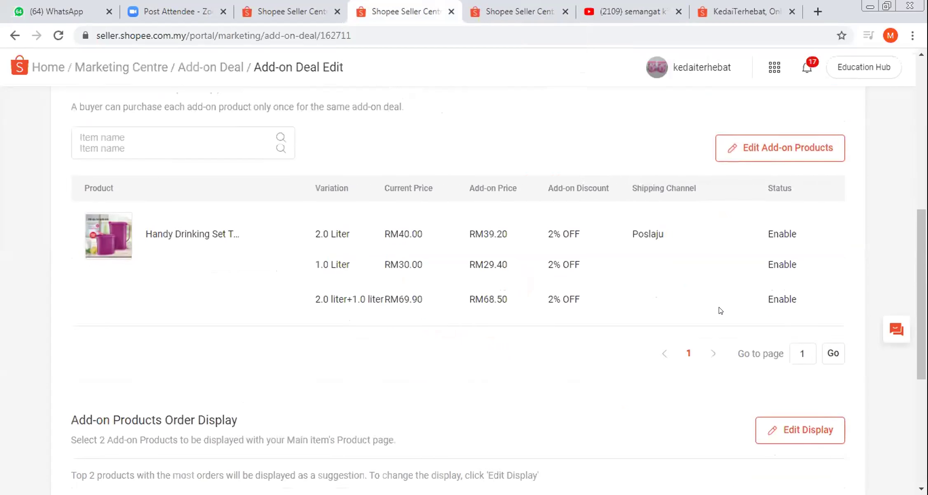
scroll(720, 310, down, 5)
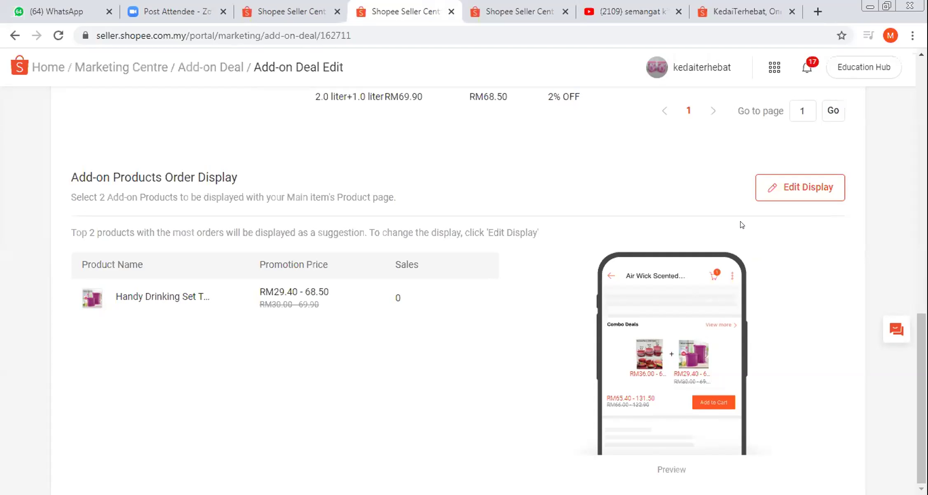
scroll(769, 236, up, 3)
scroll(777, 255, up, 3)
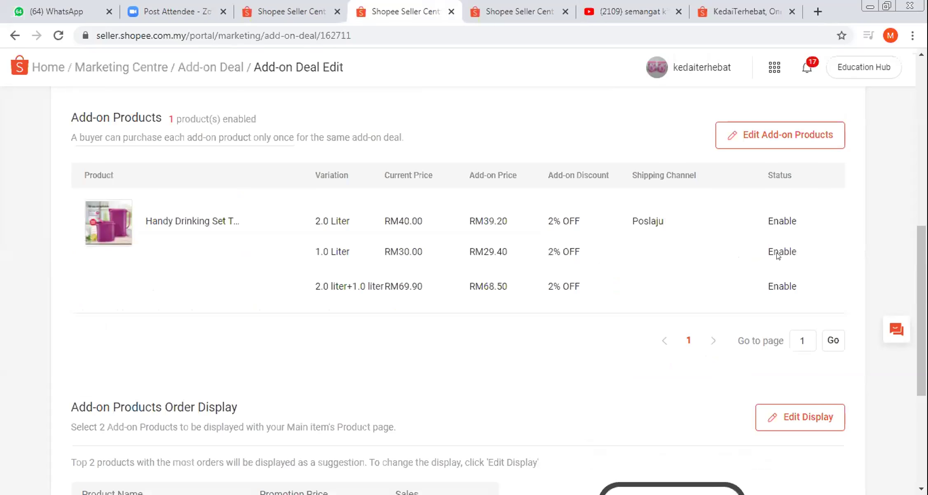
scroll(781, 251, up, 10)
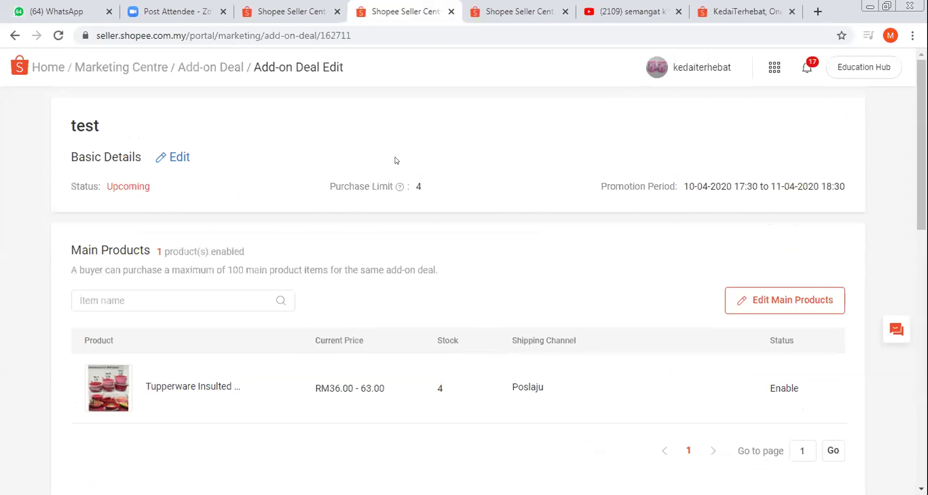
- Look over the test add-on deal, return to the Marketing Centre and open the Top Picks tool
scroll(342, 208, down, 3)
scroll(346, 206, down, 6)
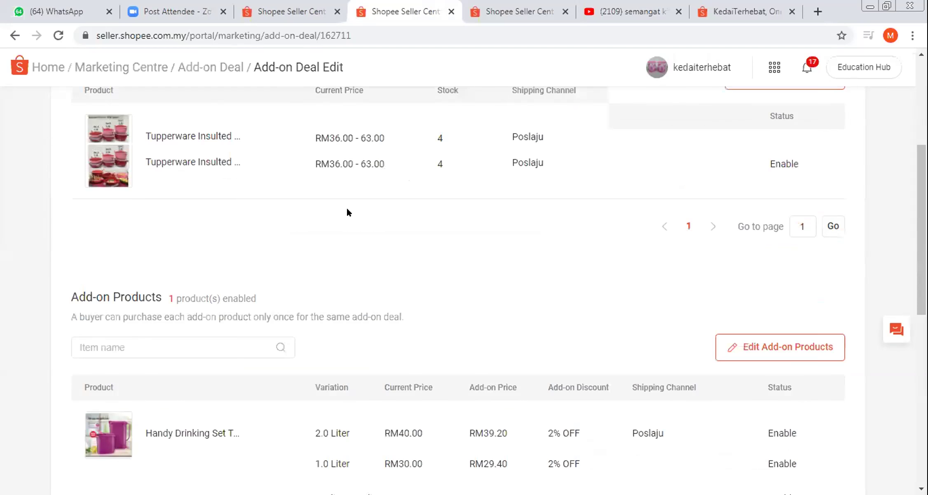
scroll(136, 149, up, 10)
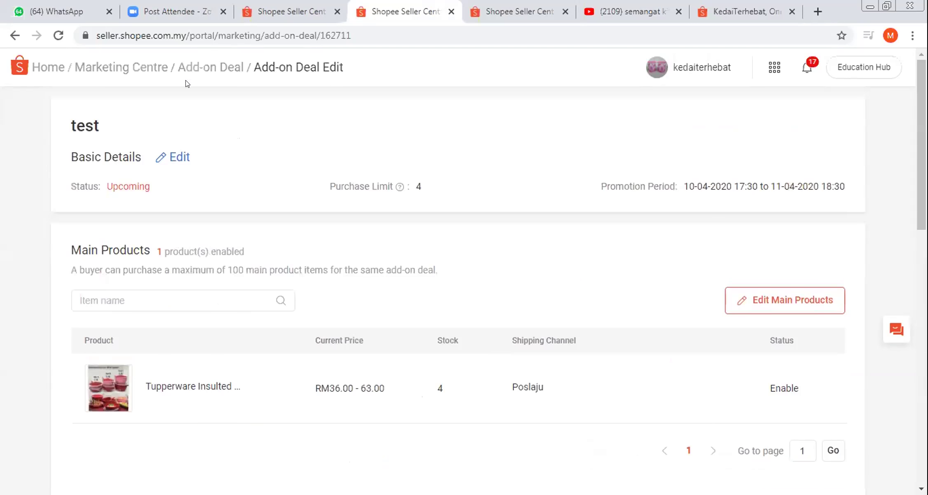
click(147, 73)
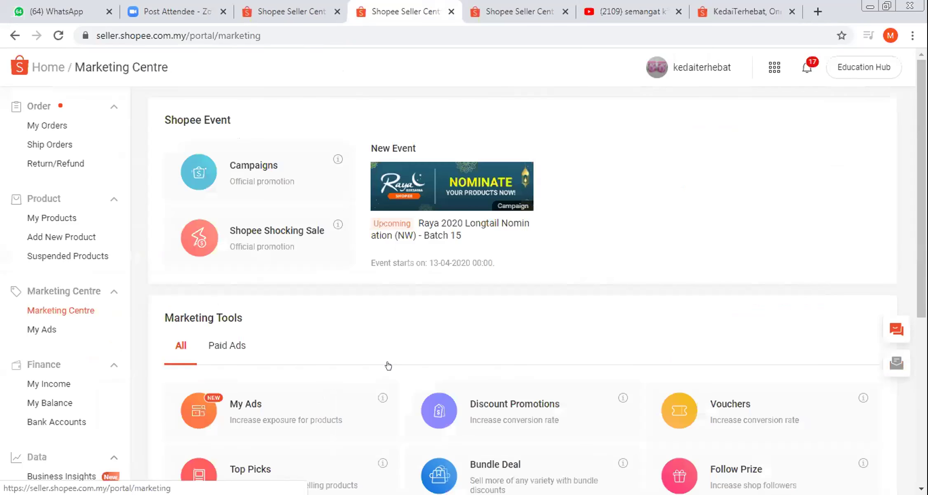
scroll(394, 365, down, 3)
scroll(396, 358, down, 2)
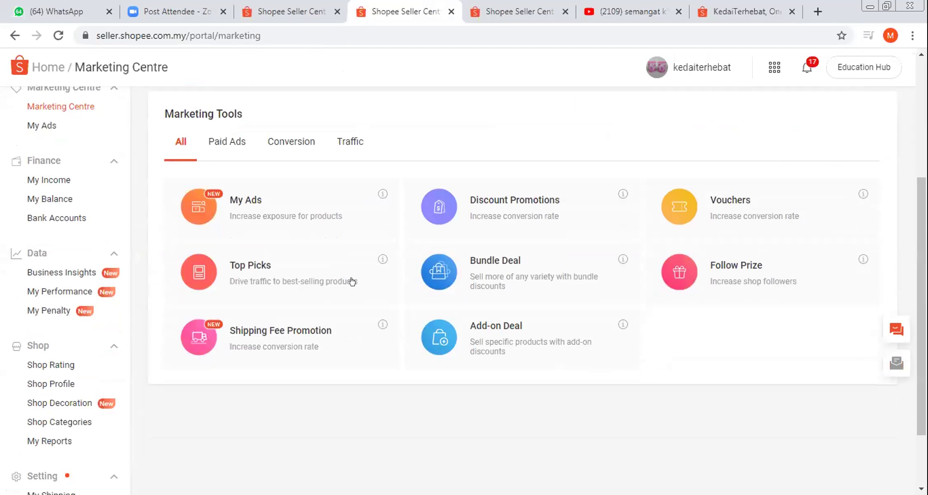
click(332, 267)
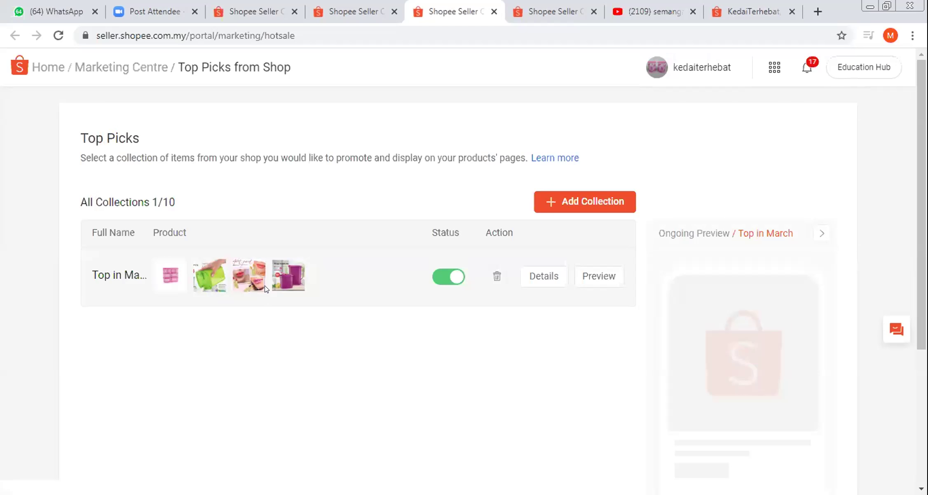
- Add a new Top Picks collection and enter the collection name Top Pick April
click(580, 201)
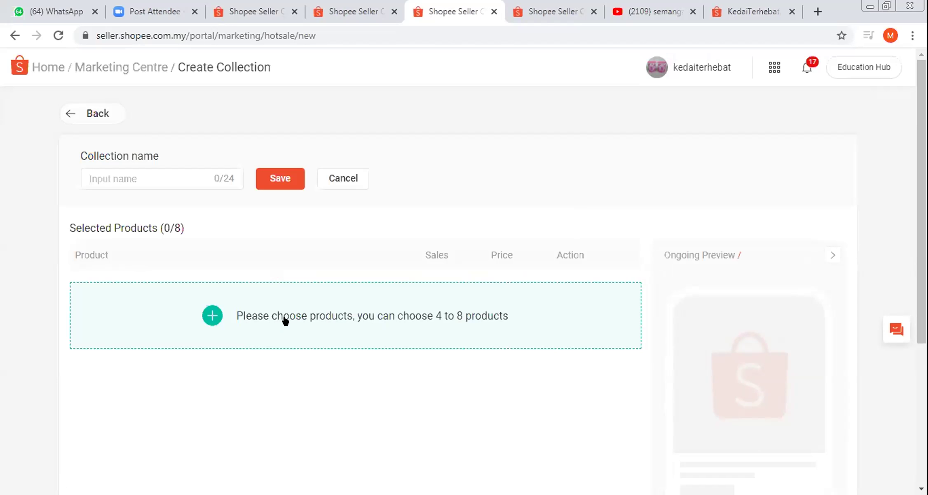
click(188, 169)
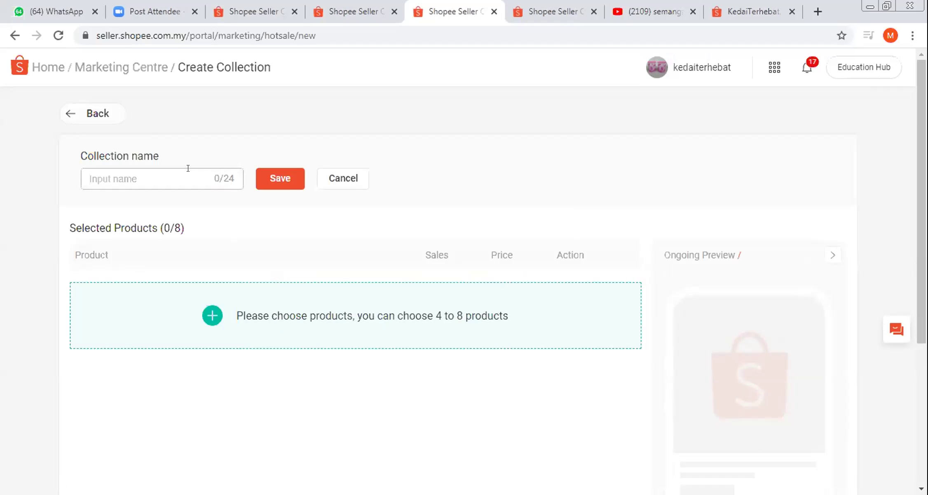
text(Top Pick April)
- Add Magic Lips Nutri Metics, Tupperware Fruity Canister, Tupperware Insulted Server and Tupperware Take A Lot to the collection and save its name
click(202, 313)
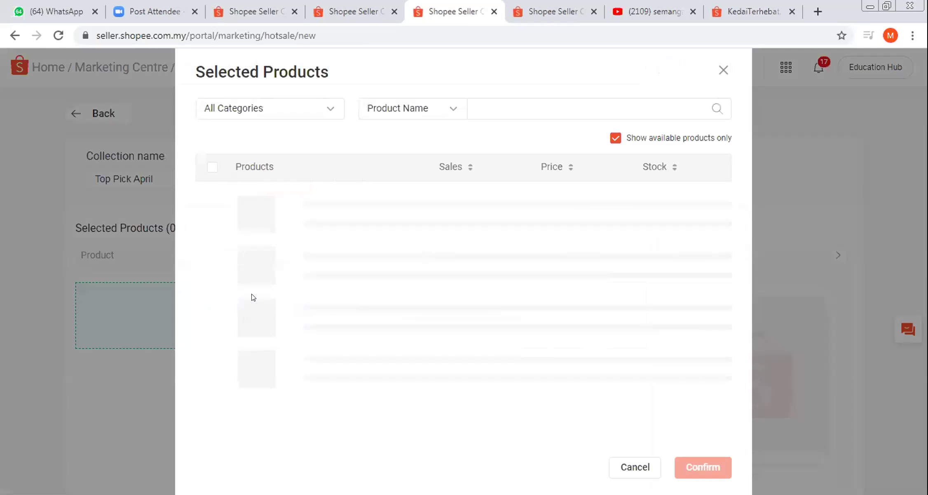
click(212, 302)
click(211, 349)
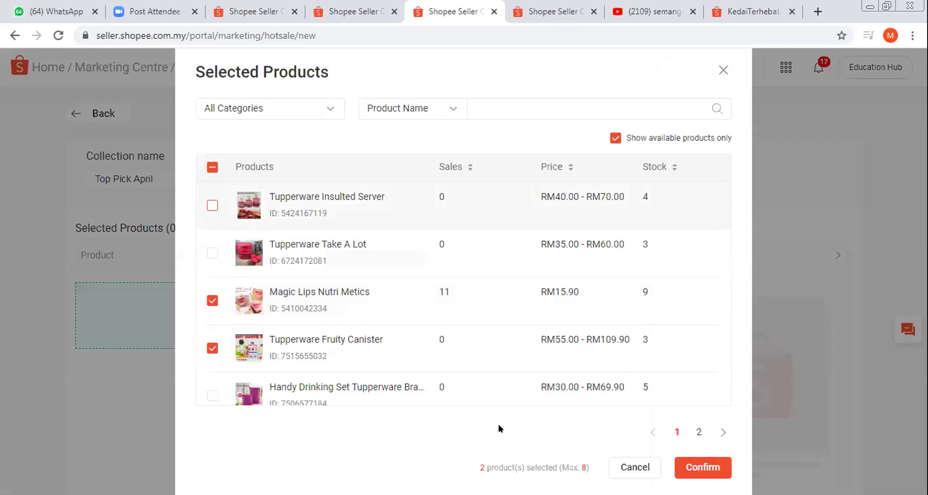
click(212, 205)
click(212, 252)
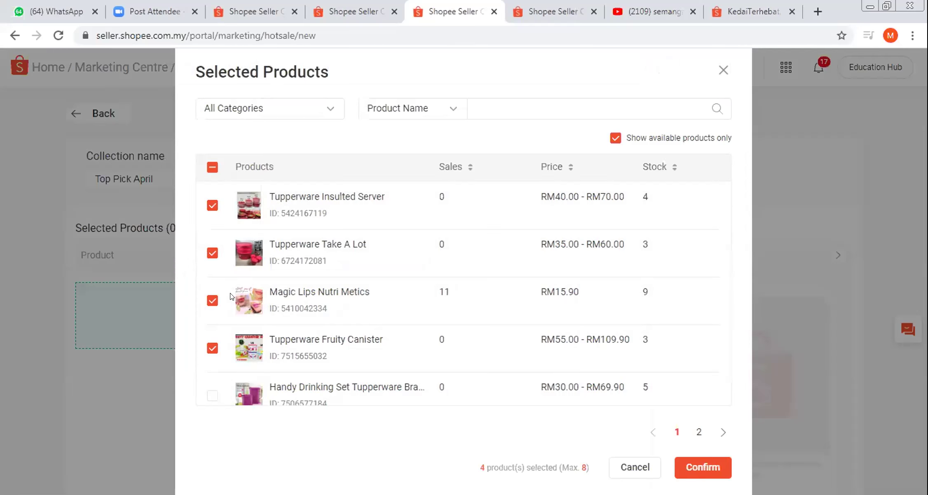
key(Return)
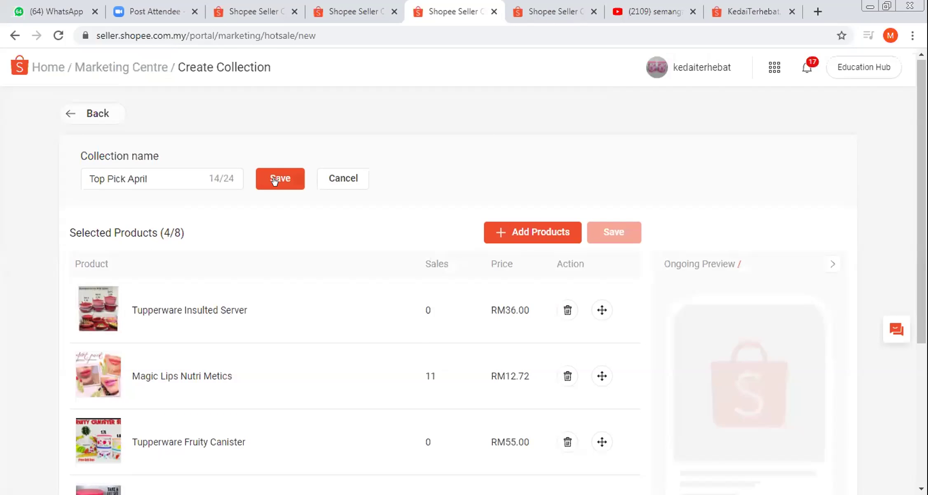
click(273, 178)
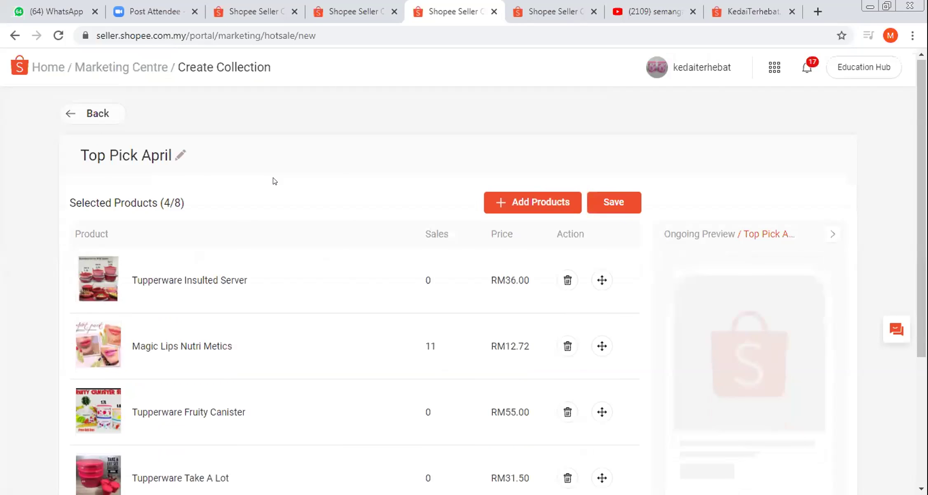
- Check the WhatsApp class chat, the Tupperware Insulted Server details and the shop page, and return to the Top Pick April collection
click(57, 12)
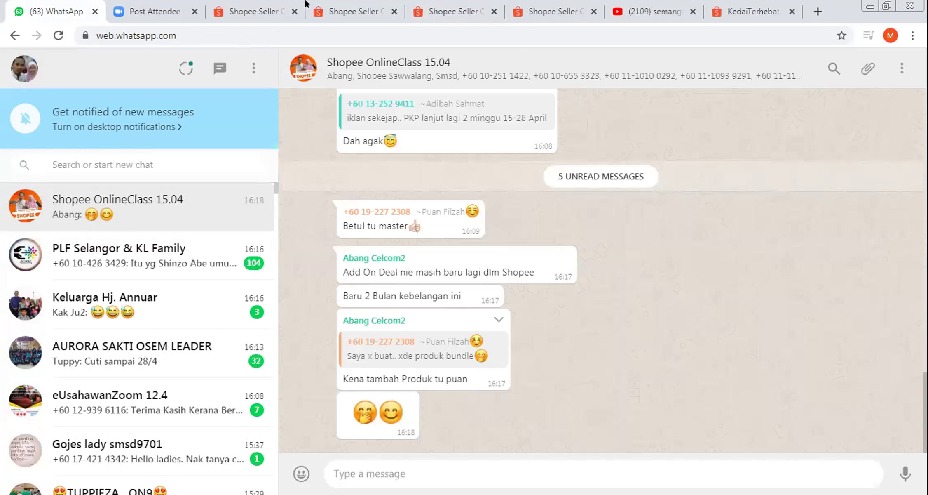
click(554, 12)
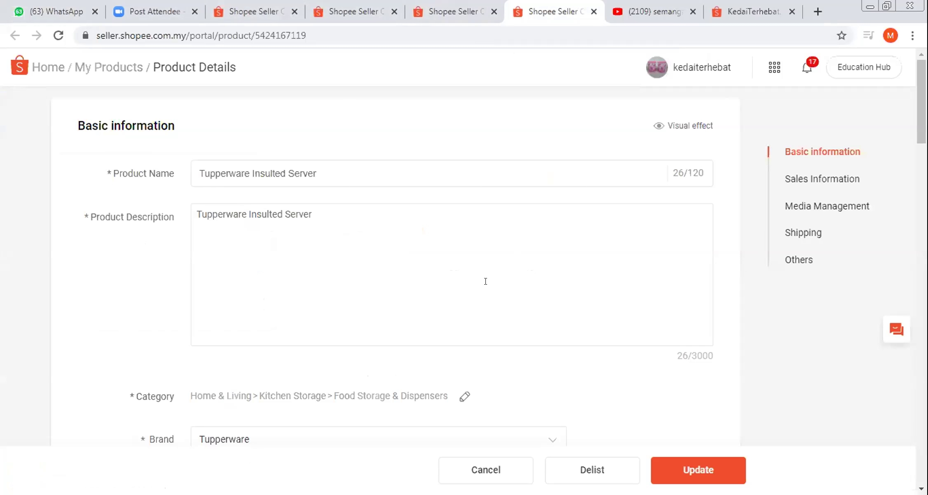
scroll(485, 281, down, 2)
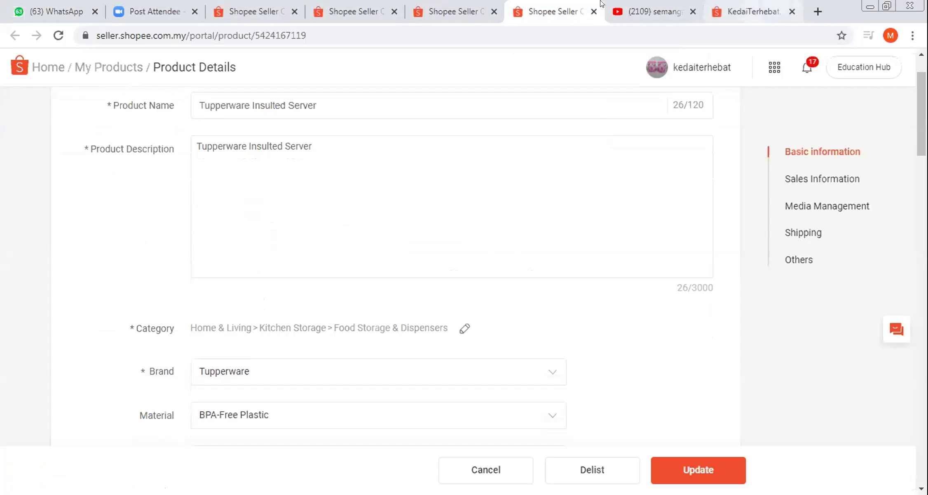
key(ctrl+9)
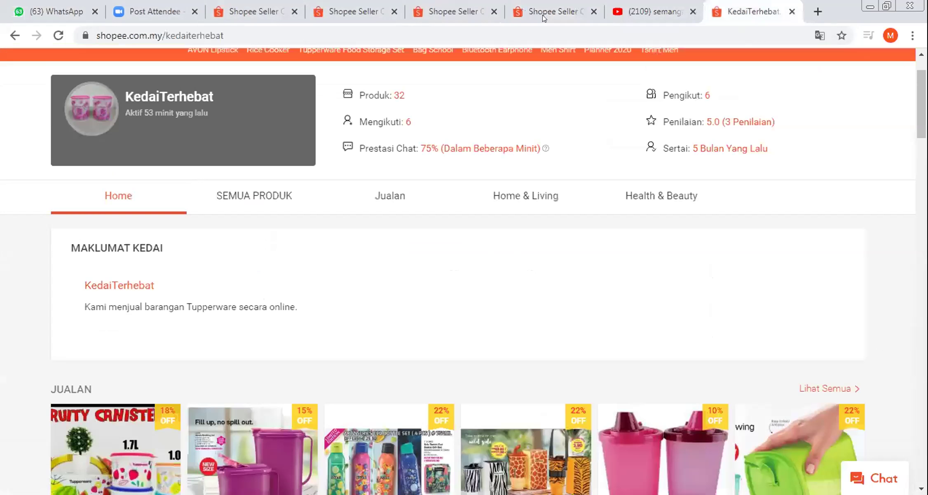
click(458, 7)
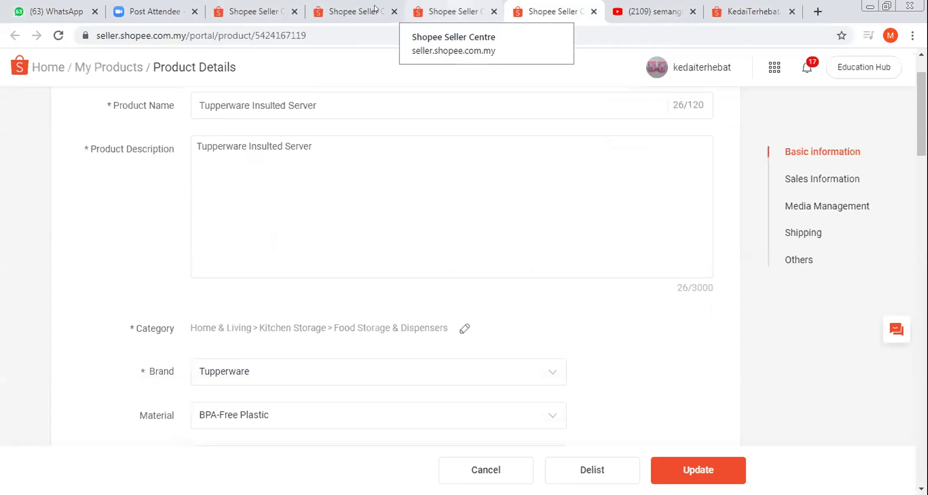
click(242, 14)
click(355, 12)
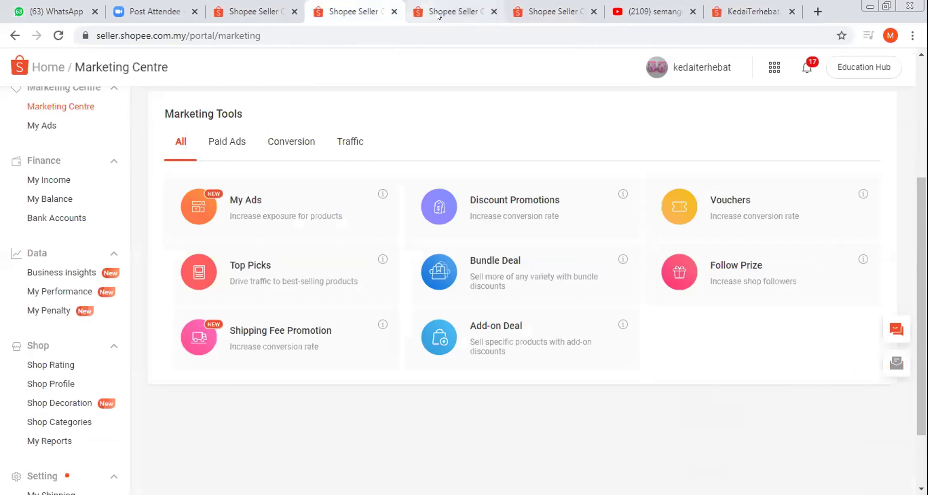
click(437, 14)
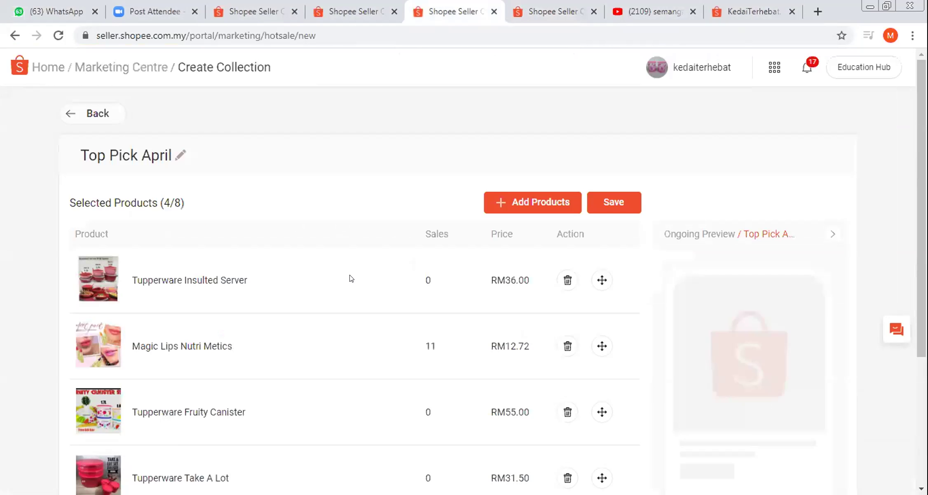
- Save the Top Pick April collection with its four products and activate it immediately
scroll(351, 279, down, 2)
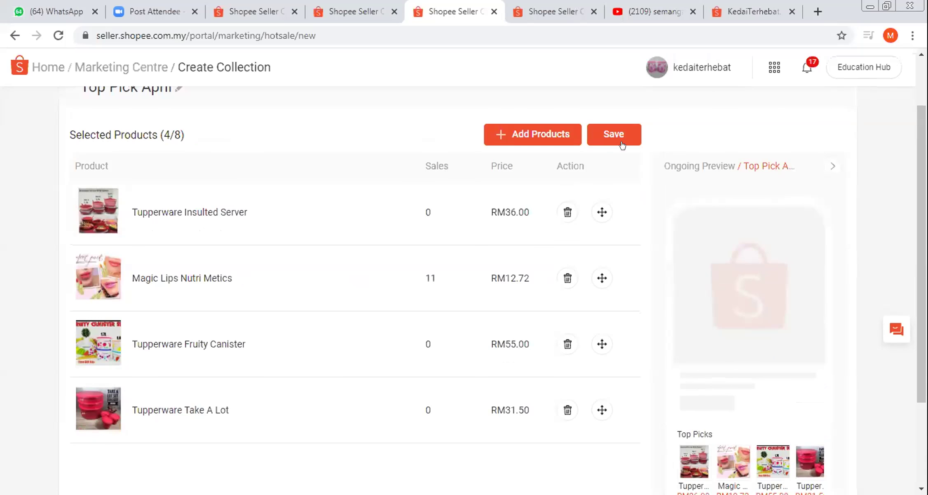
click(625, 135)
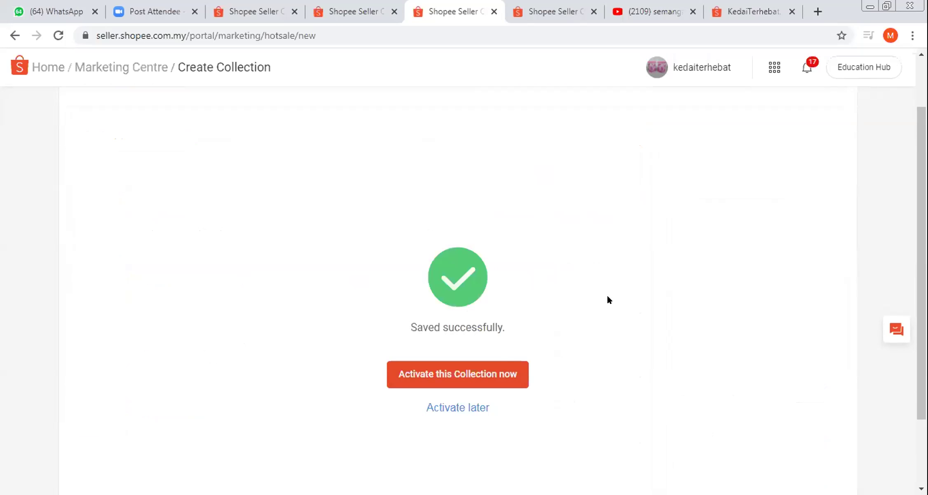
click(447, 336)
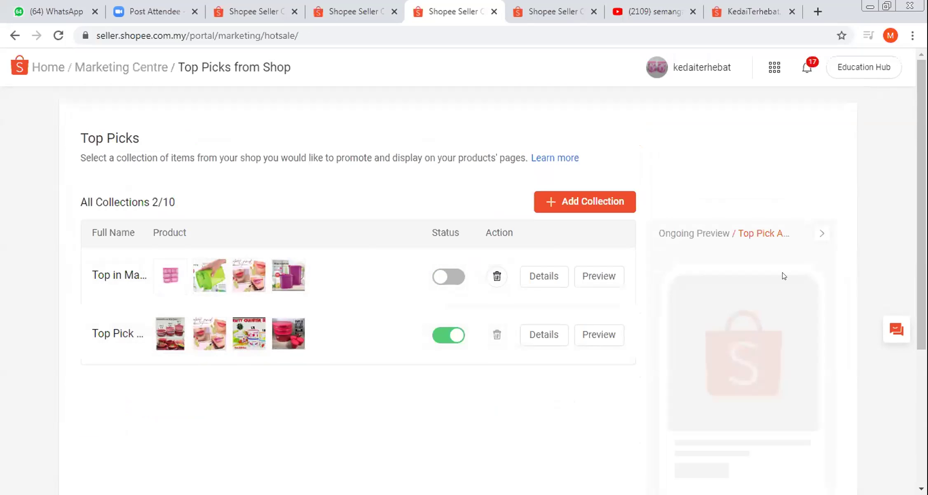
click(819, 235)
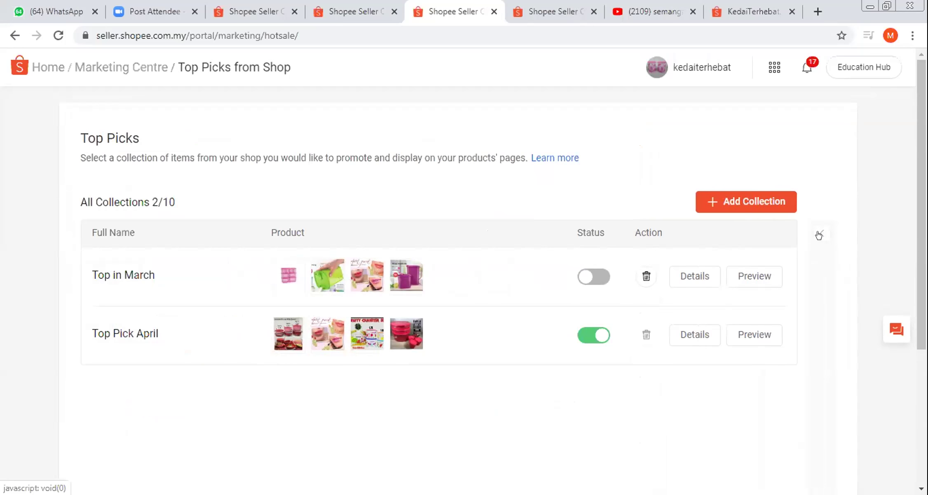
click(819, 235)
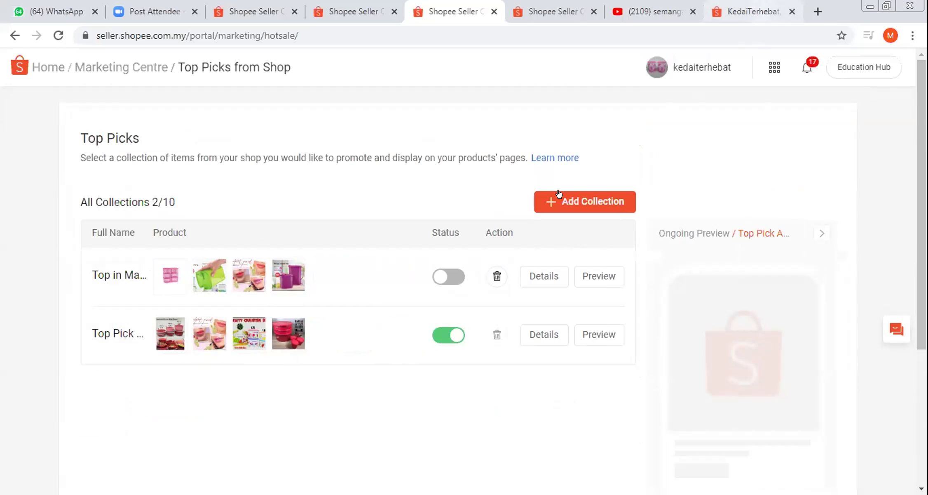
- Reload the KedaiTerhebat shop page and review the discounted products in its Jualan section
key(ctrl+9)
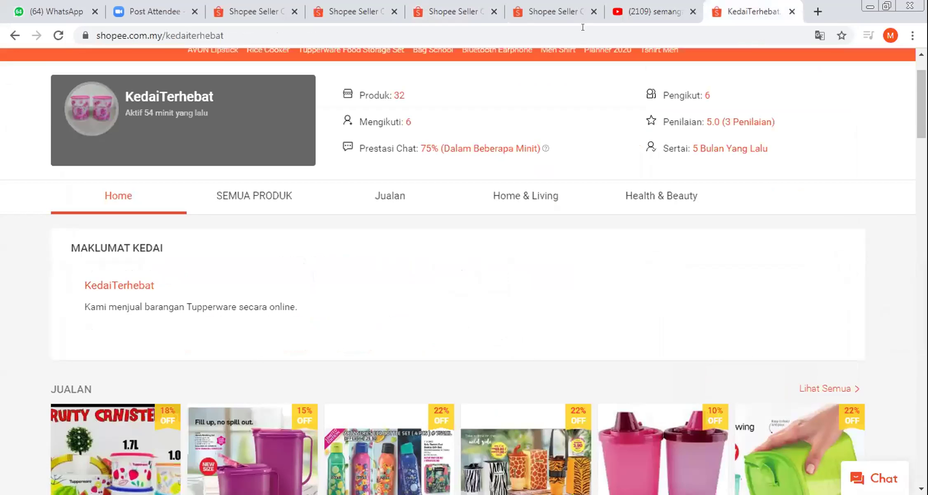
click(582, 28)
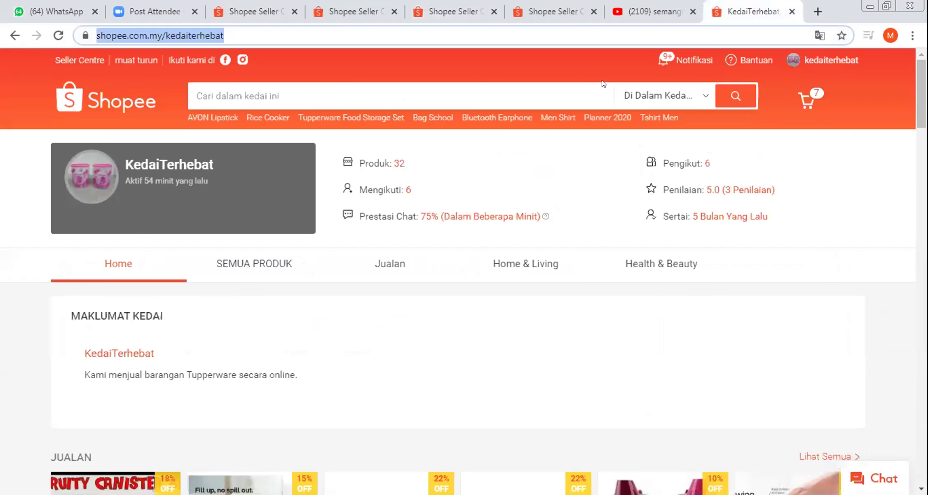
key(Return)
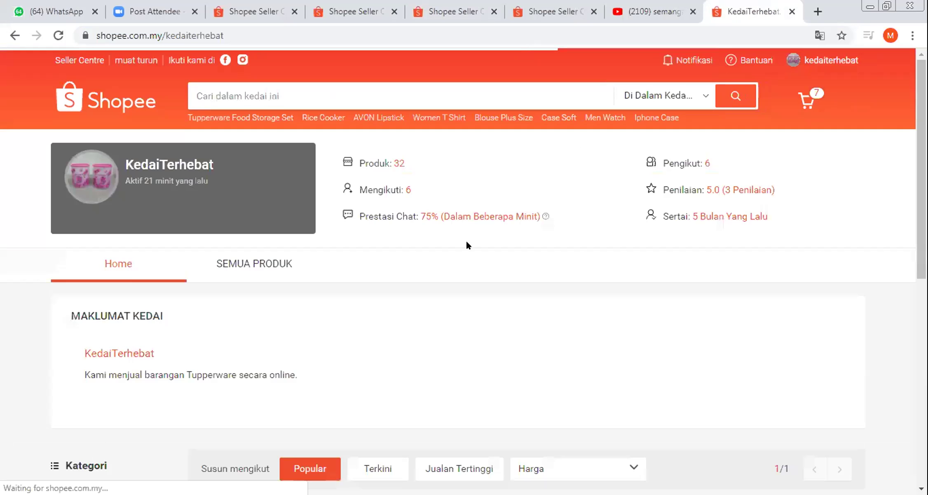
scroll(330, 276, down, 5)
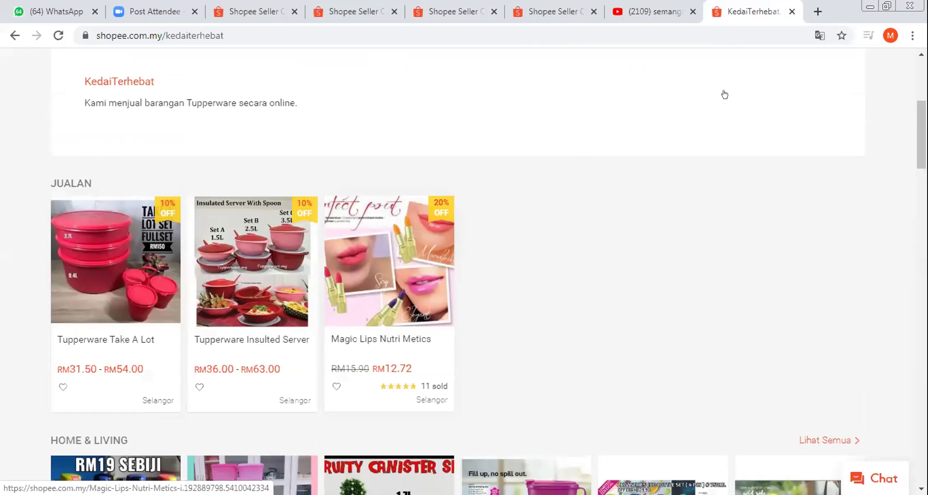
scroll(721, 85, up, 2)
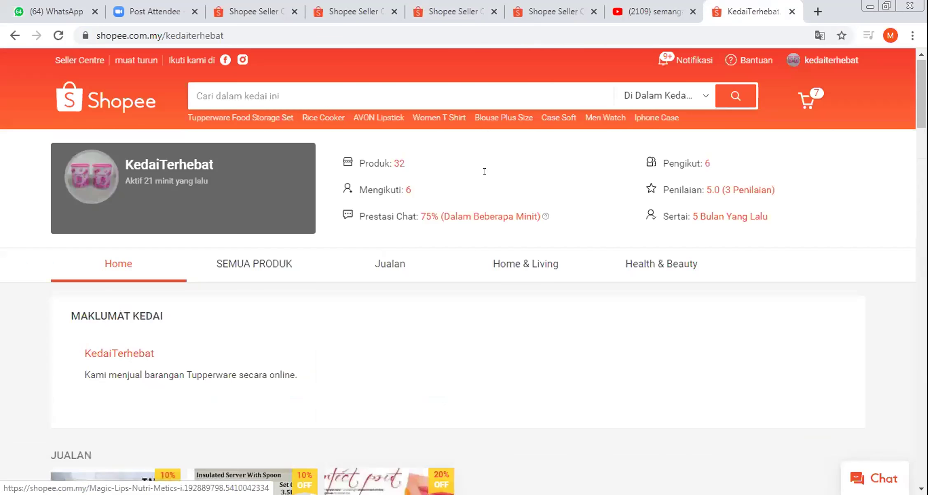
- Close the Tupperware Insulted Server product details page and the YouTube search results page
click(517, 14)
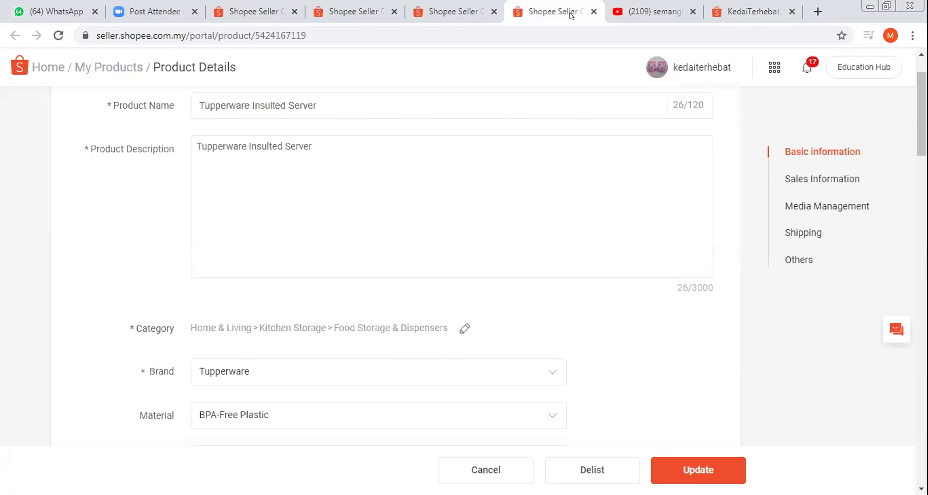
click(594, 12)
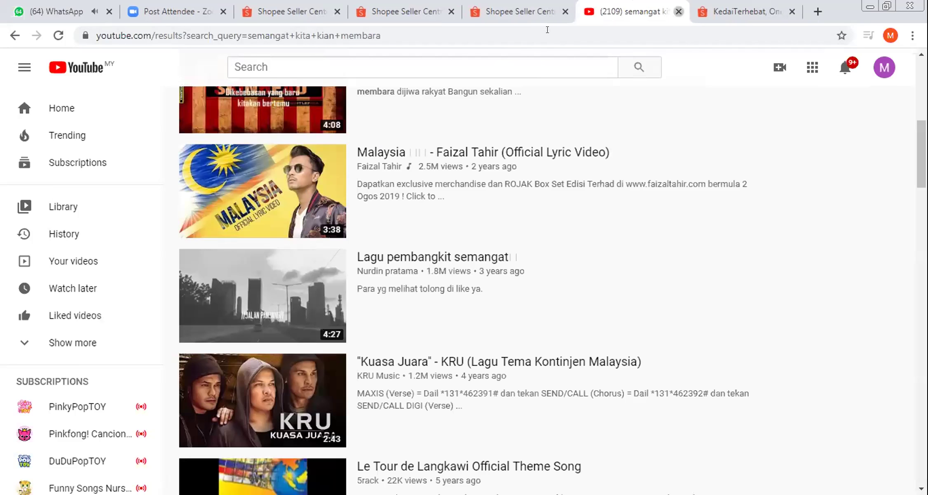
key(ctrl+w)
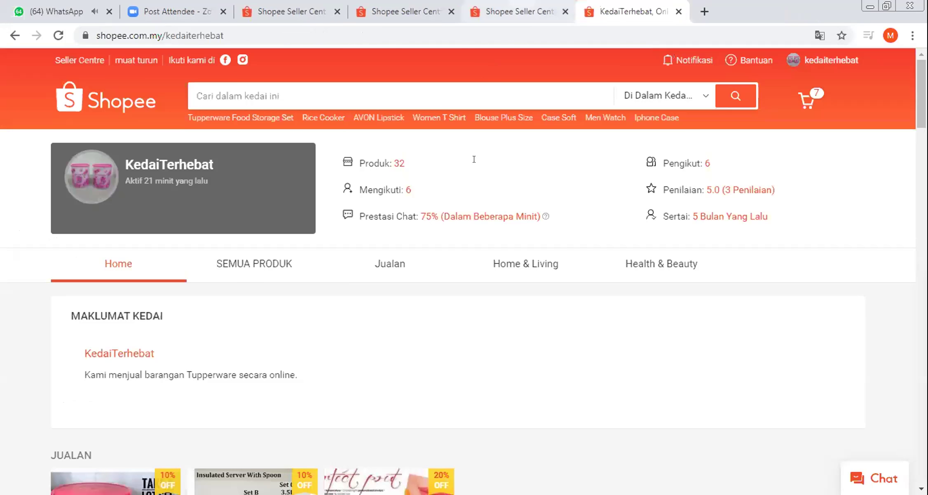
- Return to the Marketing Centre, reload it, and start a new shipping fee promotion from its marketing tools
key(ctrl+shift+Tab)
key(F5)
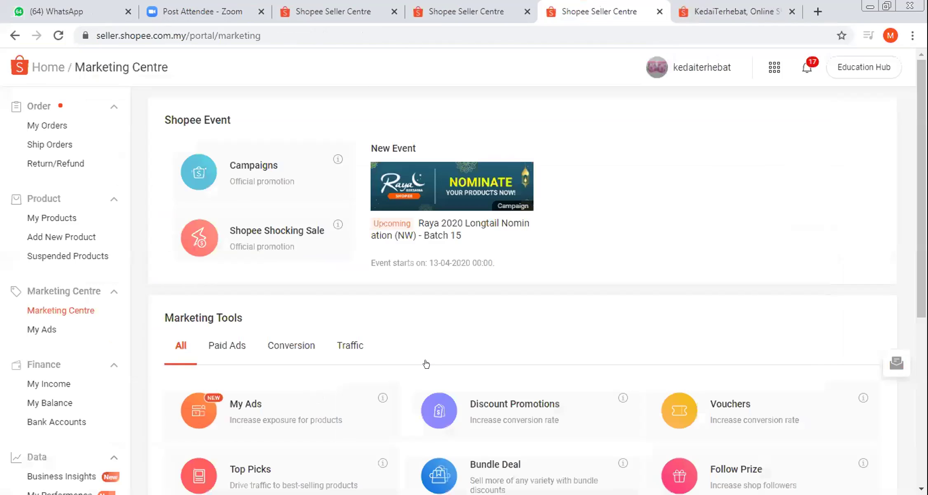
scroll(302, 399, down, 2)
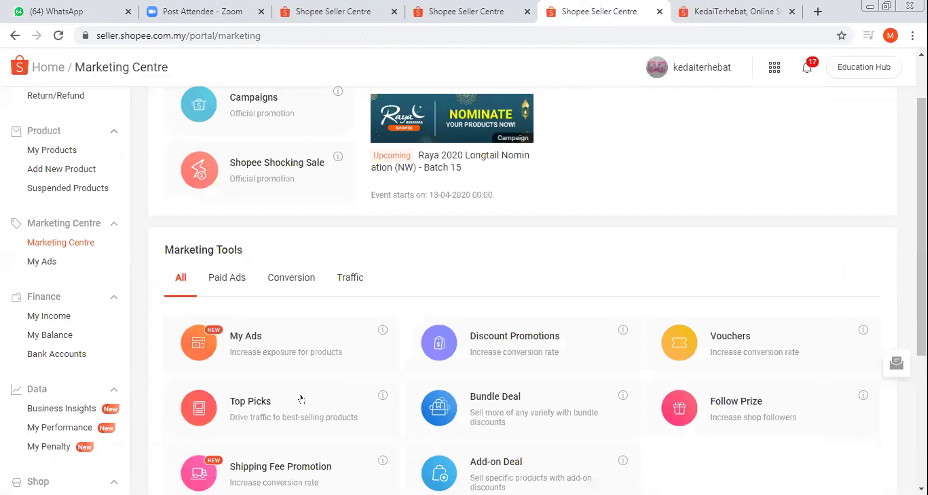
scroll(301, 399, down, 2)
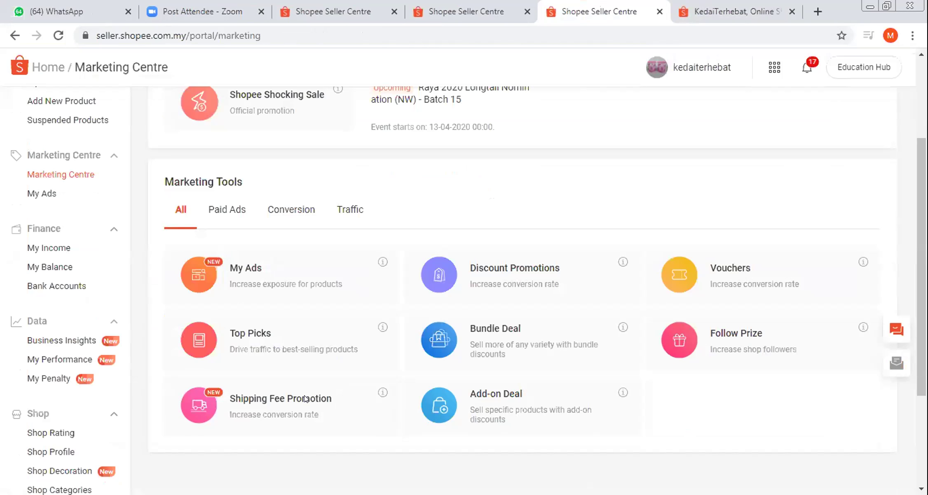
click(302, 397)
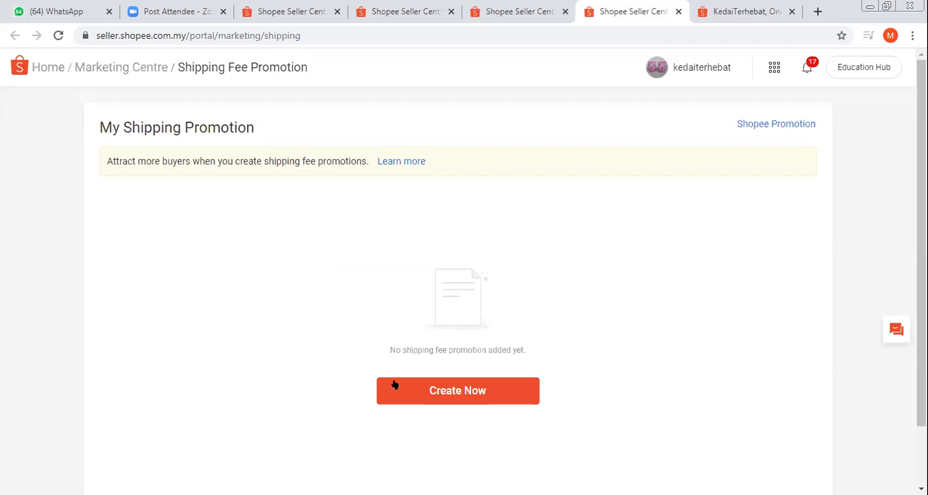
click(427, 395)
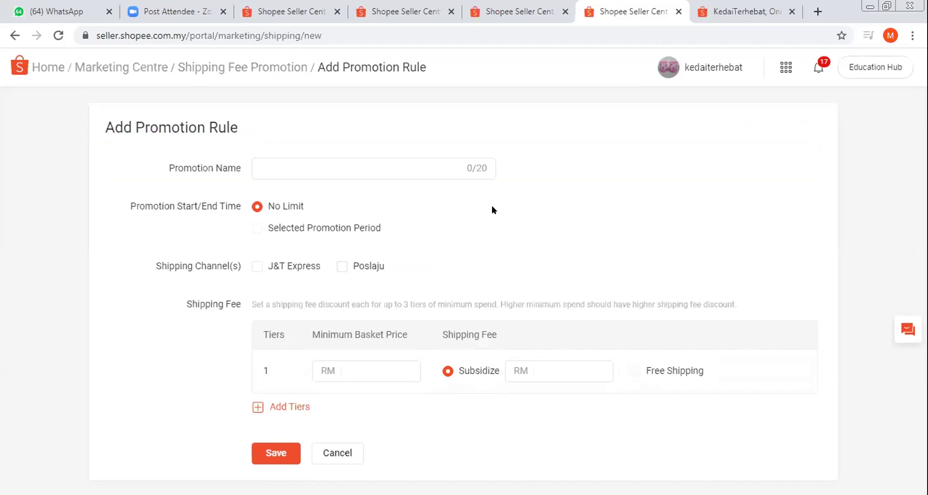
- Name the shipping promotion Promoapril and set its start and end time to No Limit
click(321, 159)
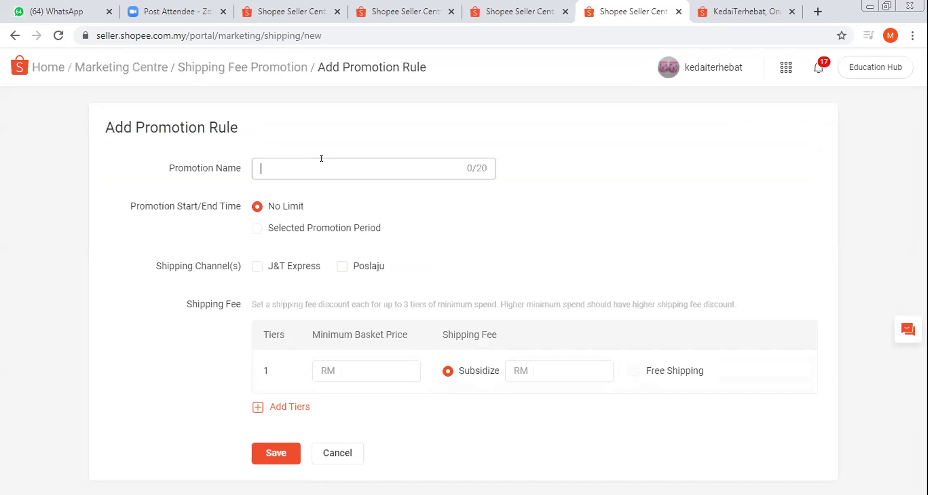
text(Promoapril)
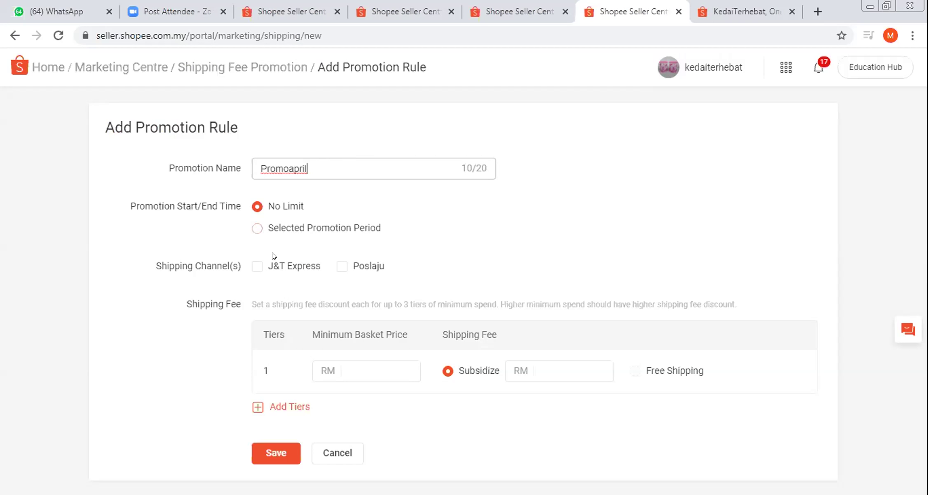
click(256, 231)
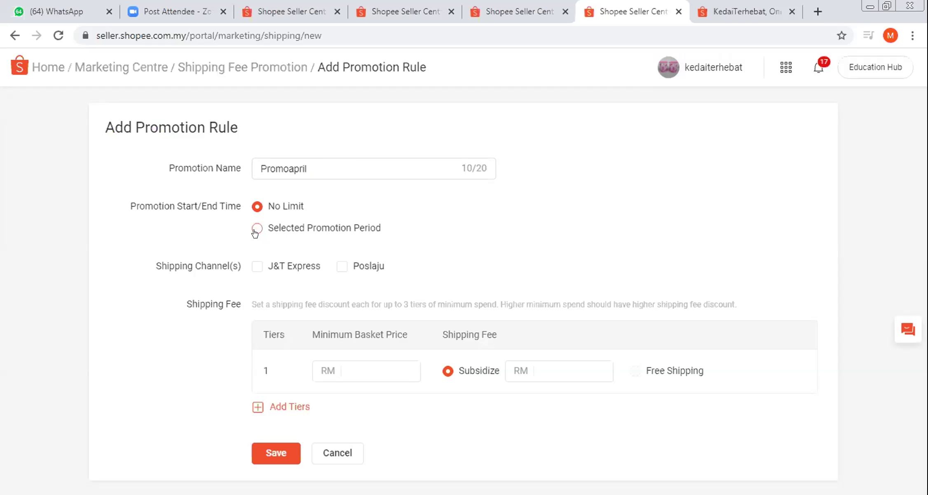
click(256, 231)
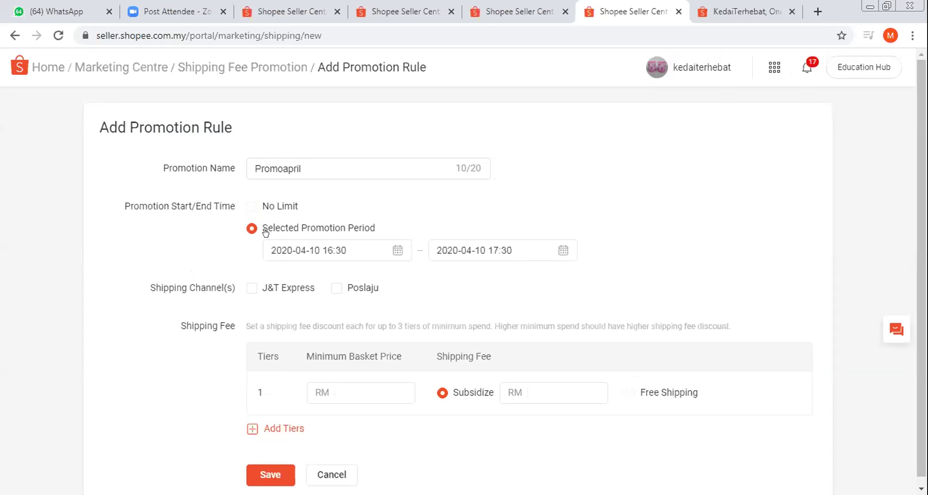
click(255, 203)
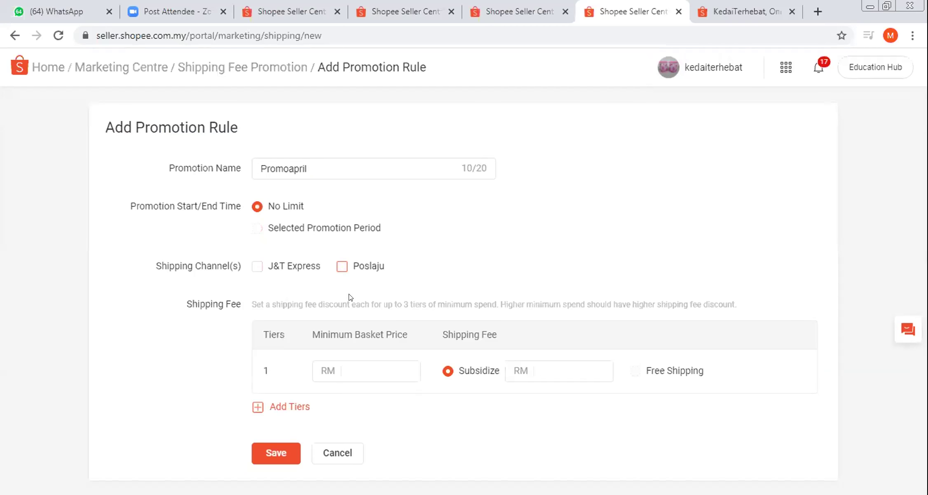
- Apply the promotion to Poslaju with a RM100 minimum basket price and RM1 shipping subsidy, and save and confirm it
click(363, 366)
text(100)
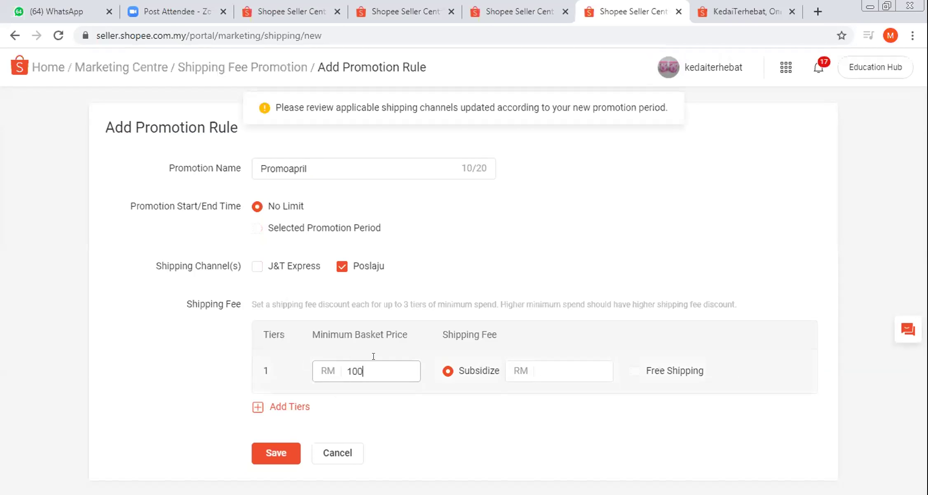
click(590, 365)
text(1)
click(273, 457)
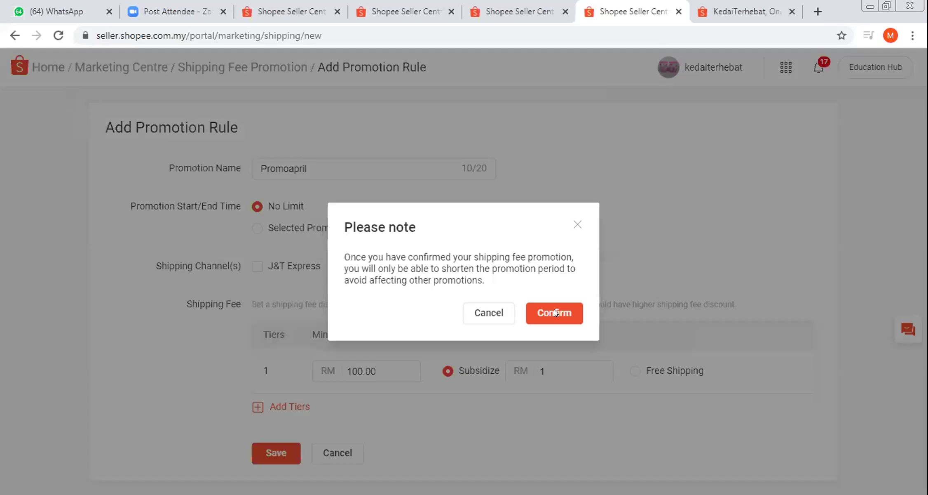
click(555, 309)
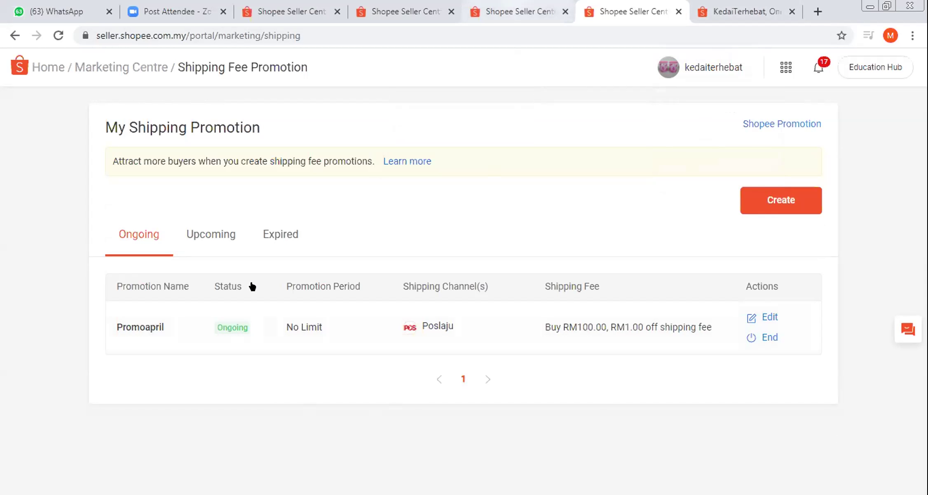
- Go back to the Marketing Centre page and switch to WhatsApp
key(ctrl+Page_Up)
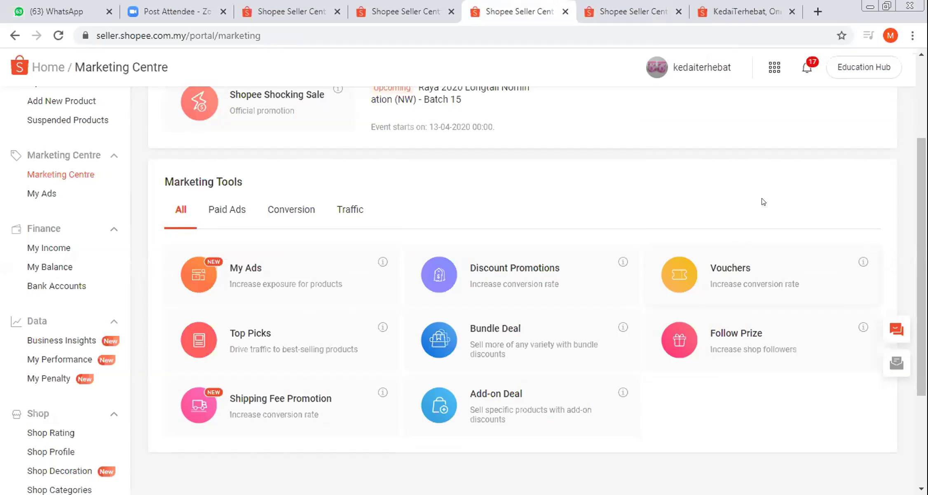
click(60, 12)
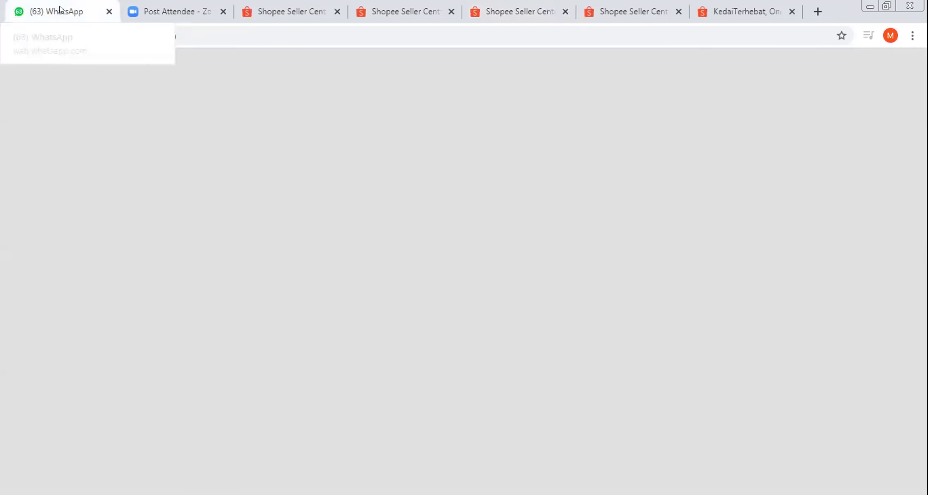